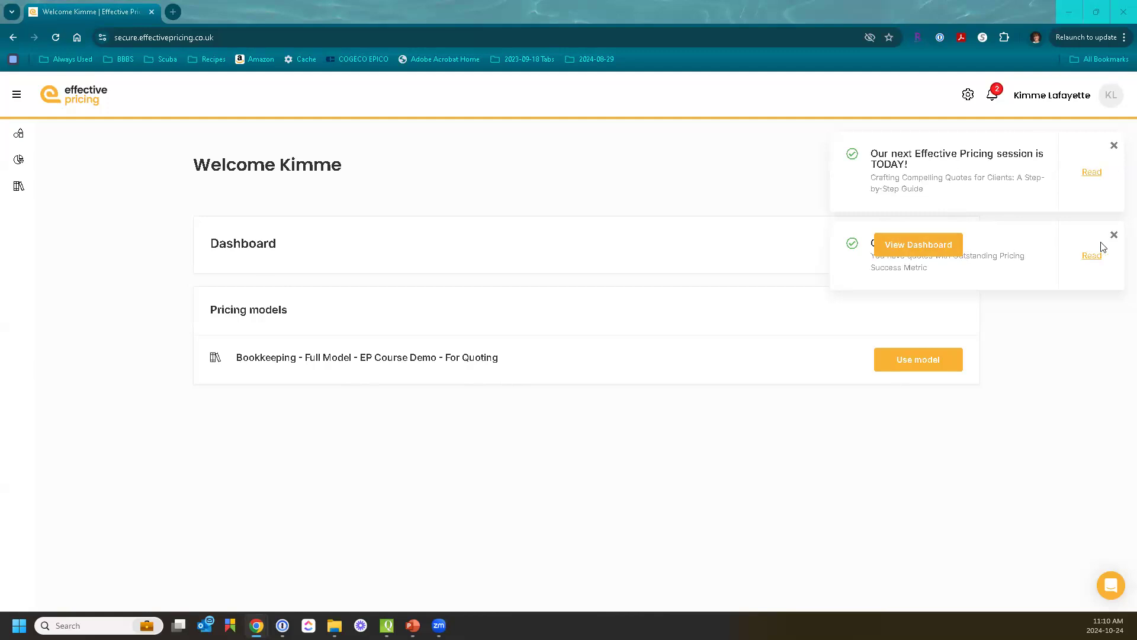
Step: Dismiss both notifications and expand the navigation menu to show its item names
click(1113, 234)
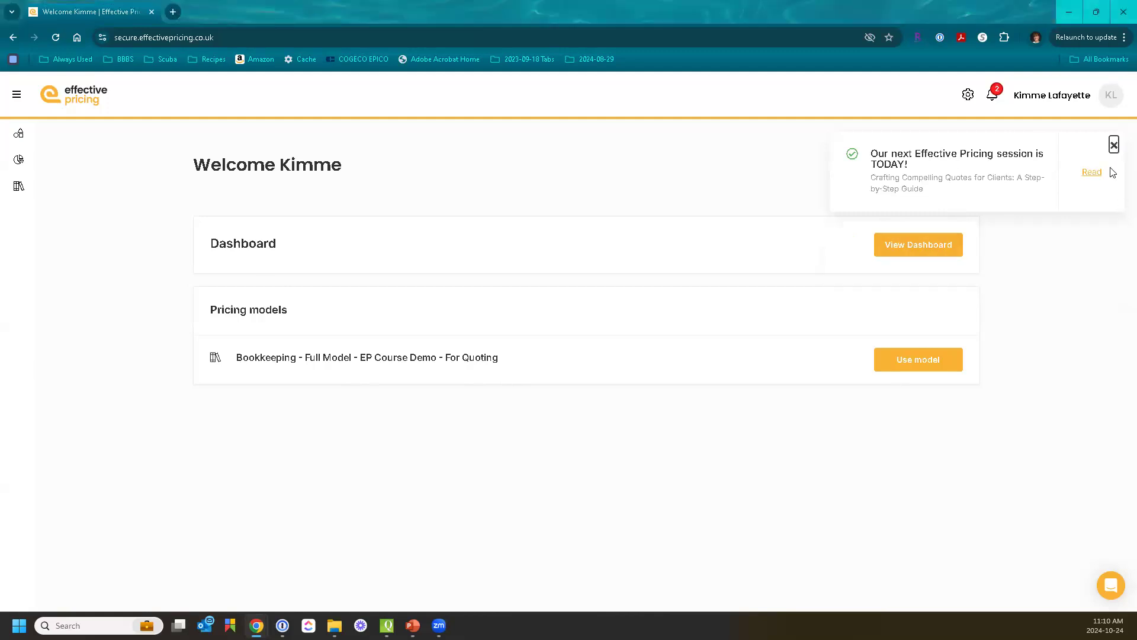
click(1114, 145)
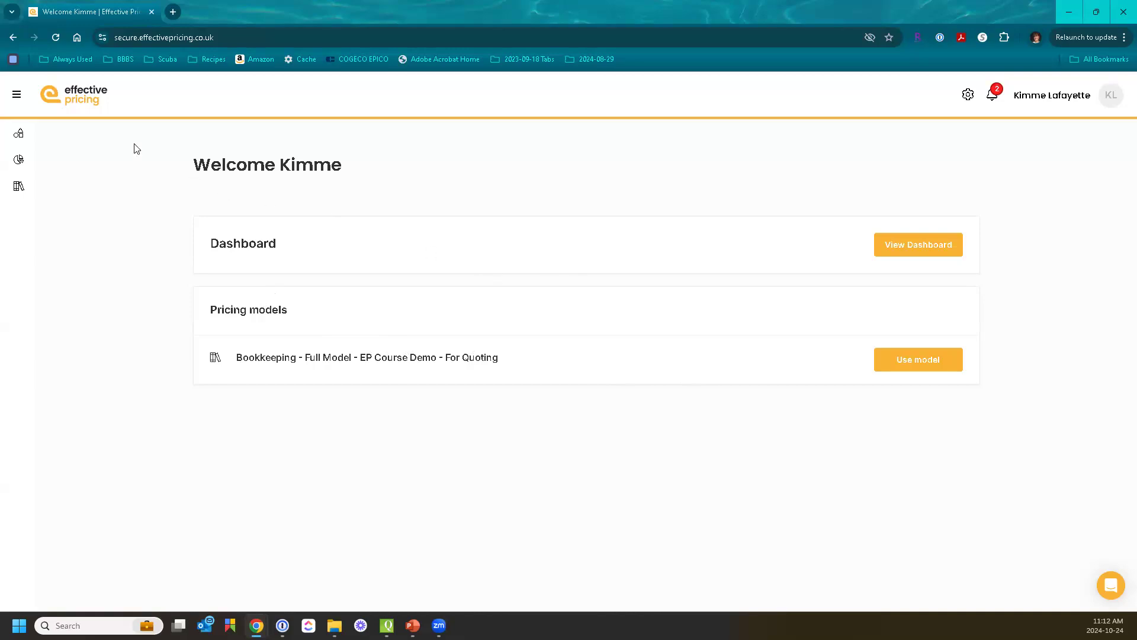
click(18, 96)
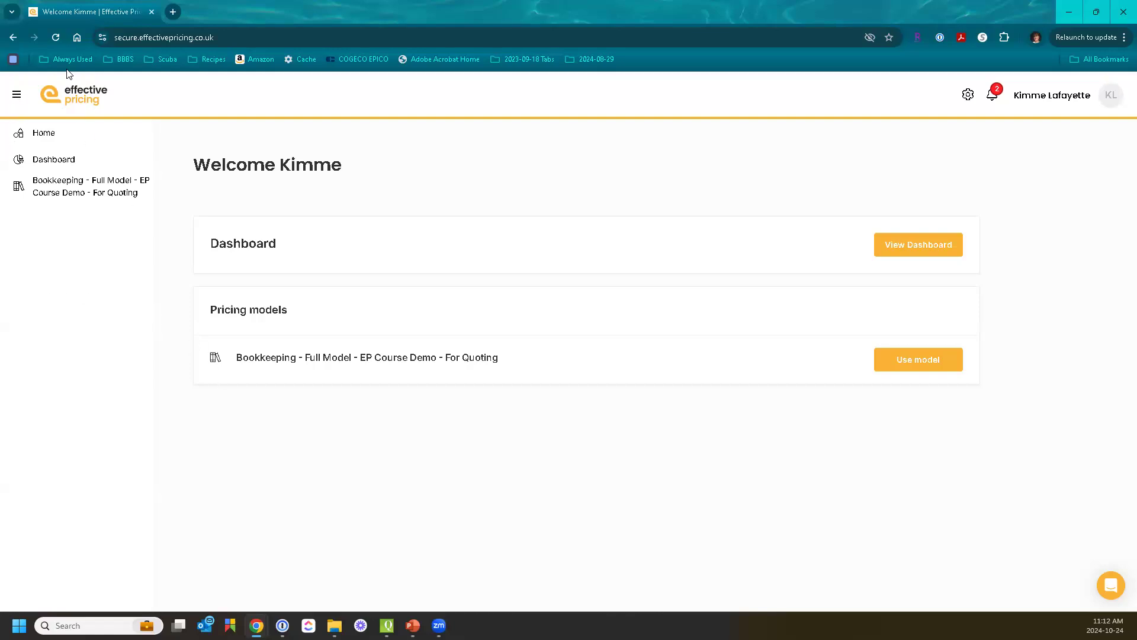
click(13, 95)
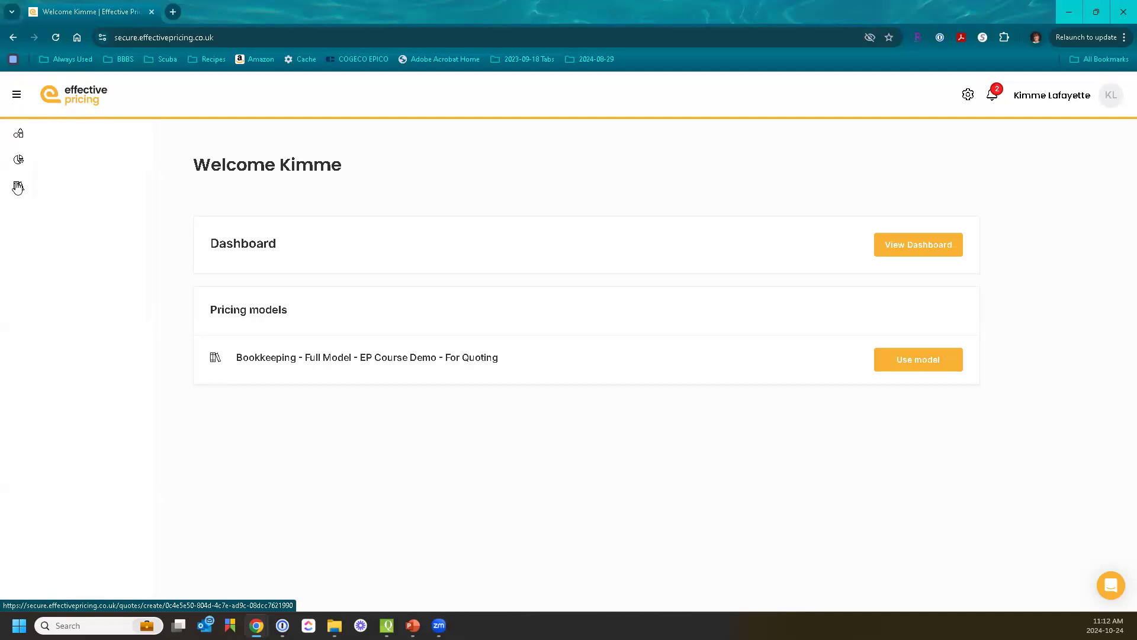
click(17, 98)
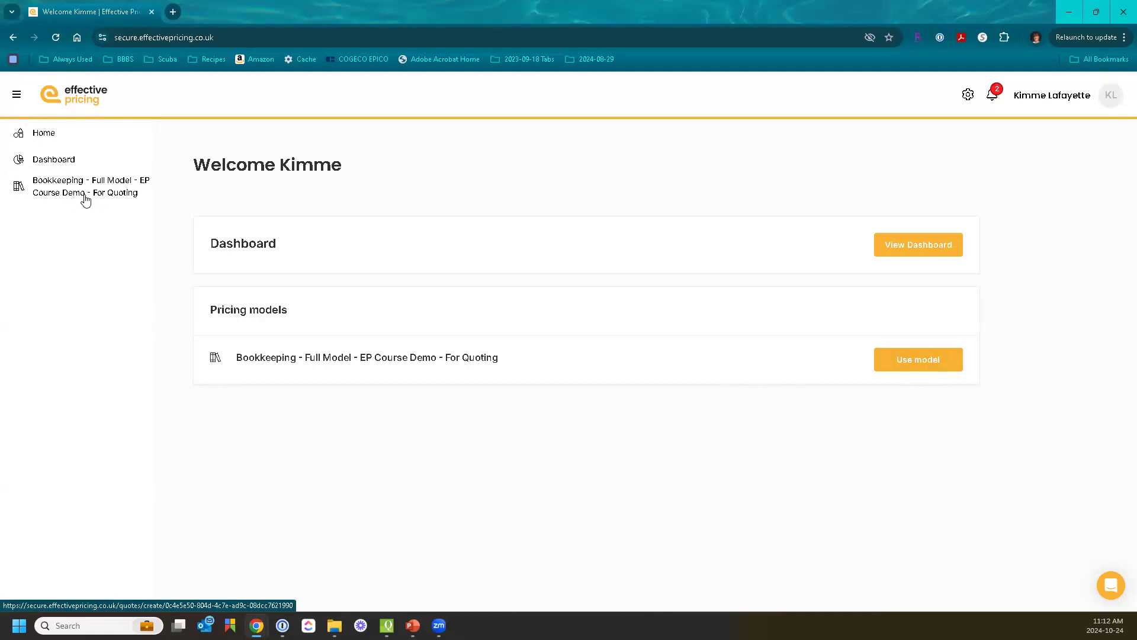
Step: In Model Management, set the Cloud Set Up and Bookkeeping - Full Model drafts to Live and return to the home page
click(968, 96)
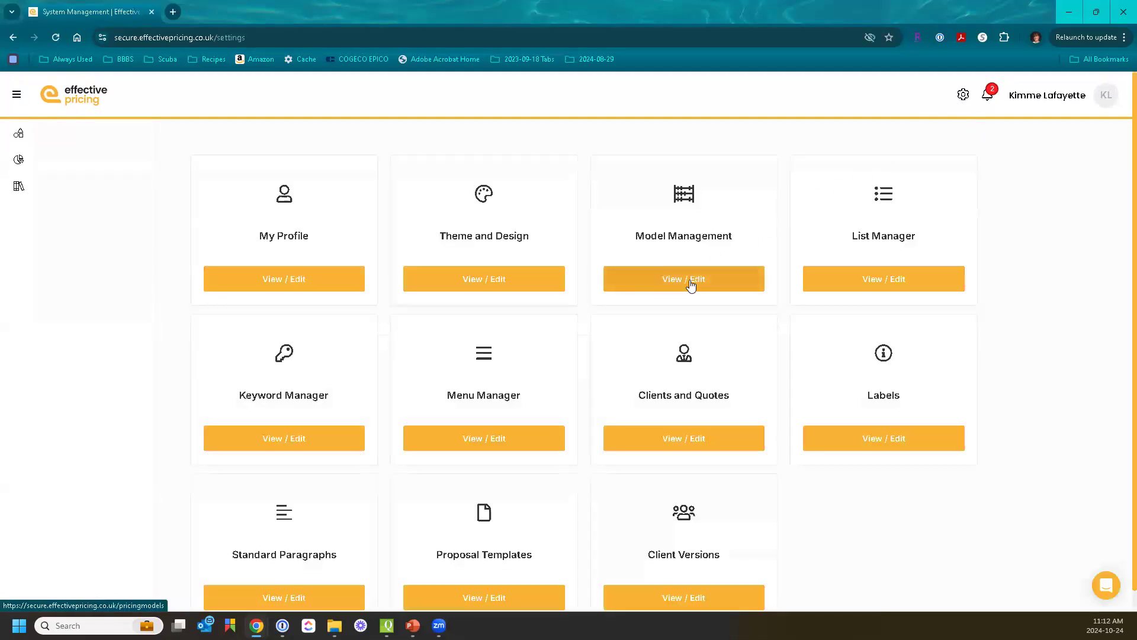
click(691, 284)
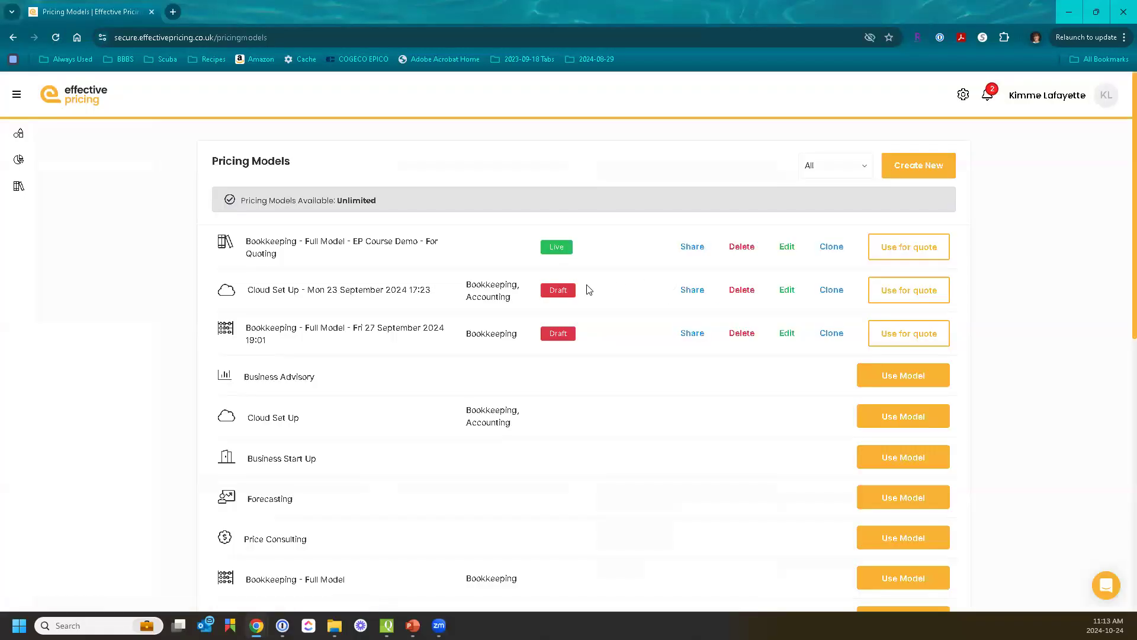
click(563, 289)
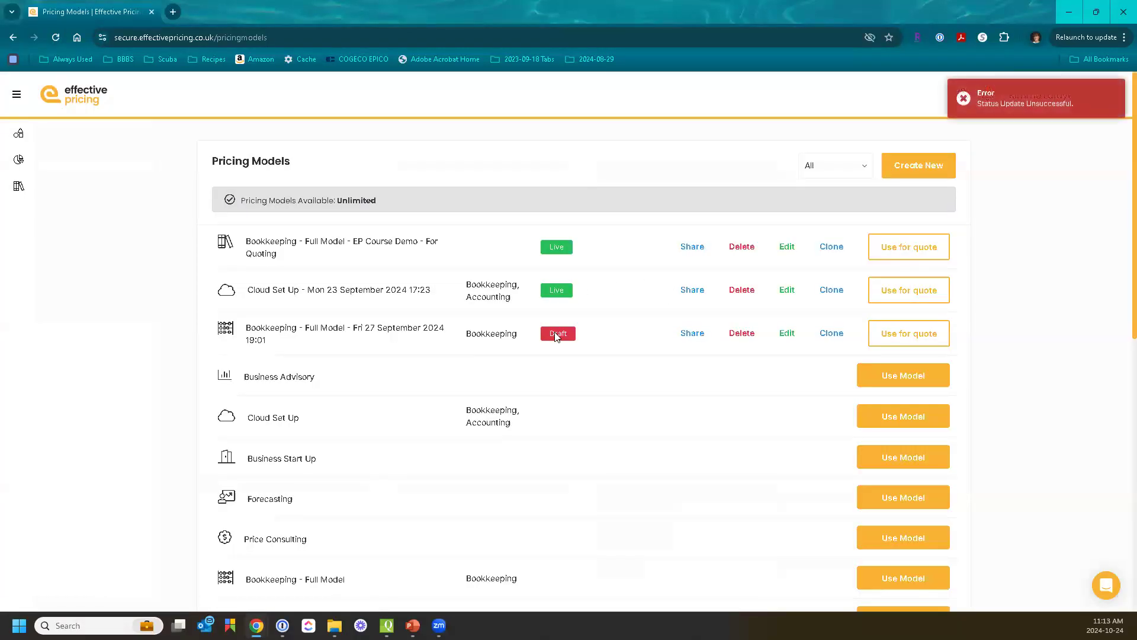
click(556, 333)
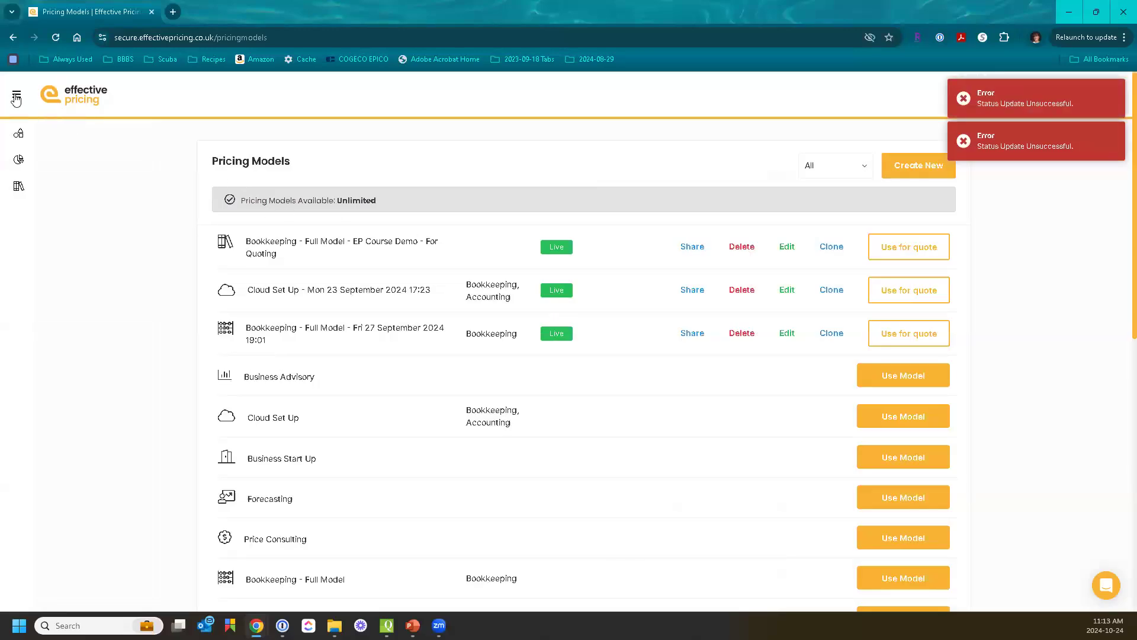
click(18, 135)
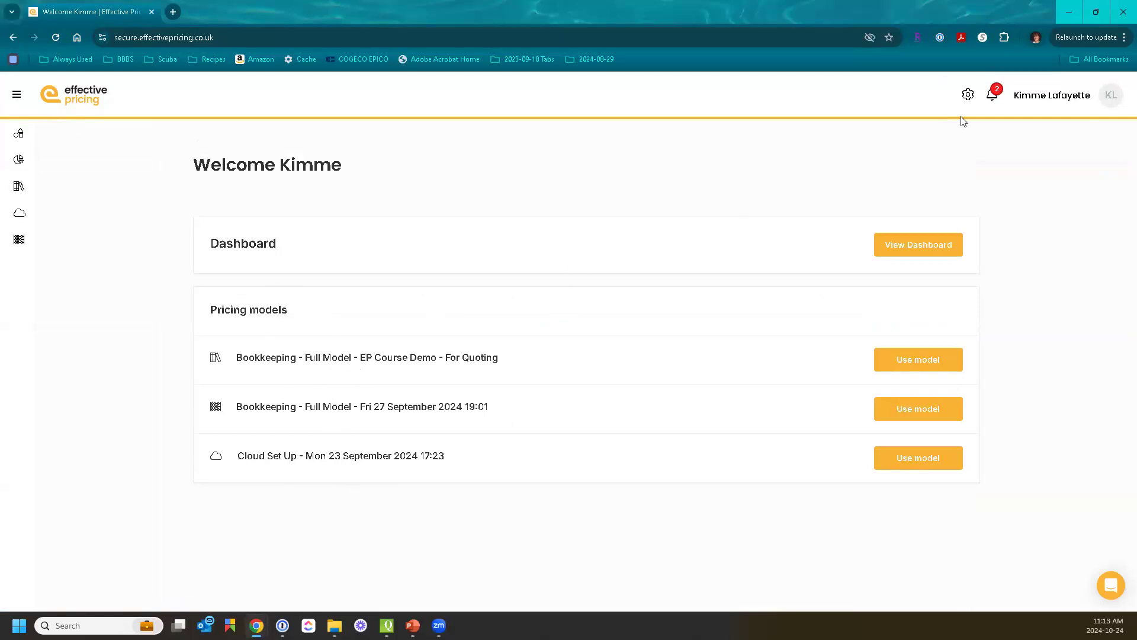
Step: Return to Model Management and set the dated Cloud Set Up and Bookkeeping - Full Model entries back to Draft
click(966, 95)
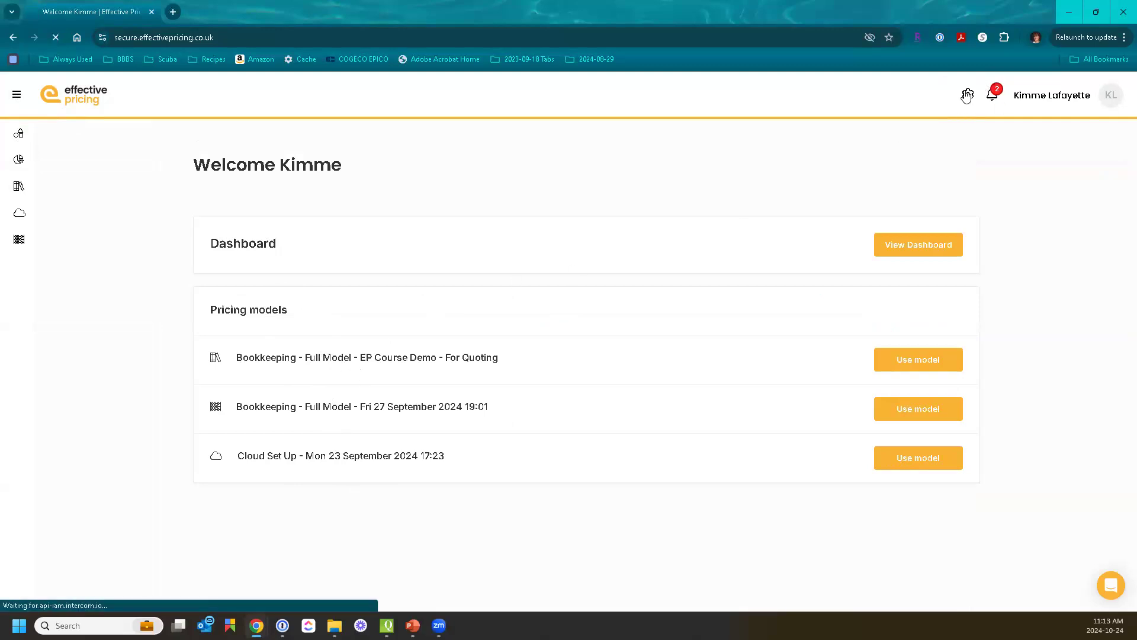
click(733, 281)
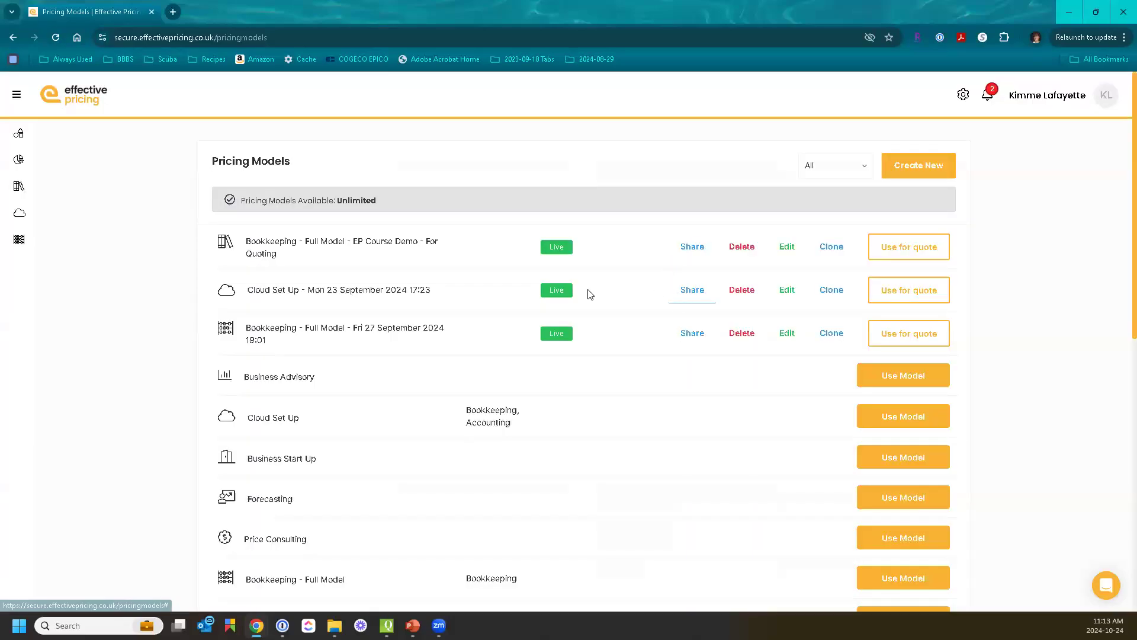
click(563, 290)
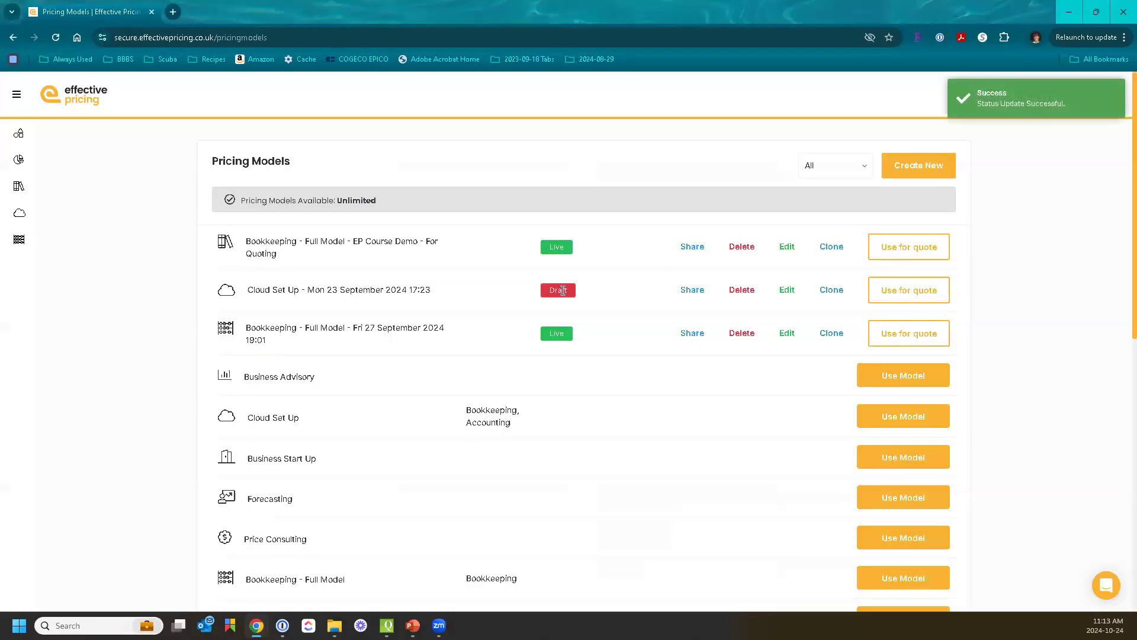
click(555, 335)
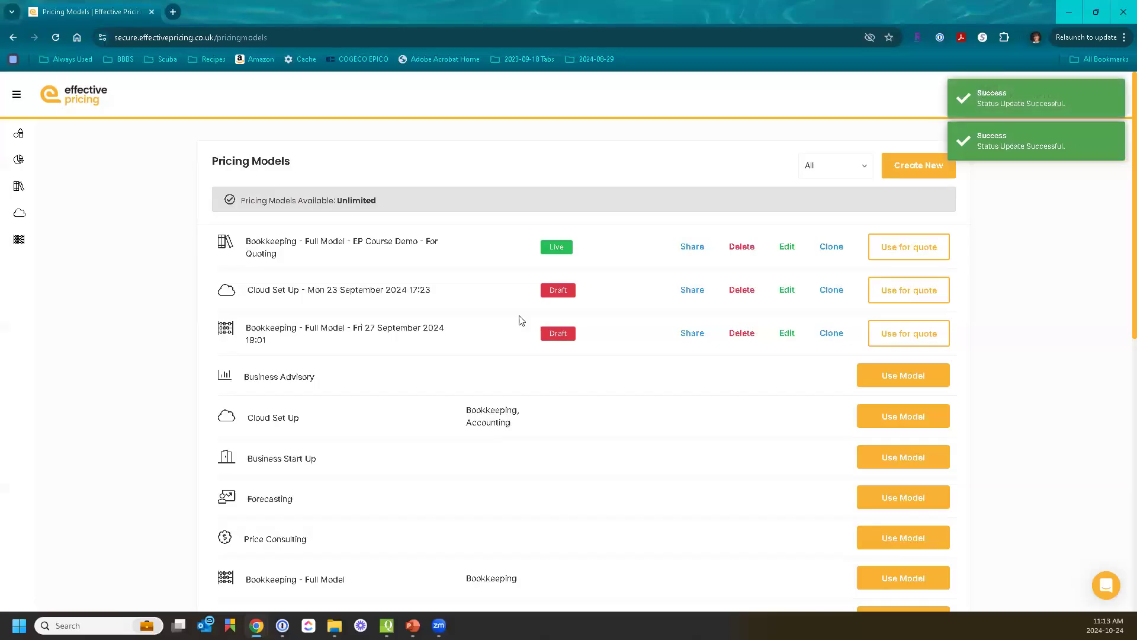
Step: Start a quote with the EP Course Demo bookkeeping model, search the existing clients for "colo", and close the search
click(19, 188)
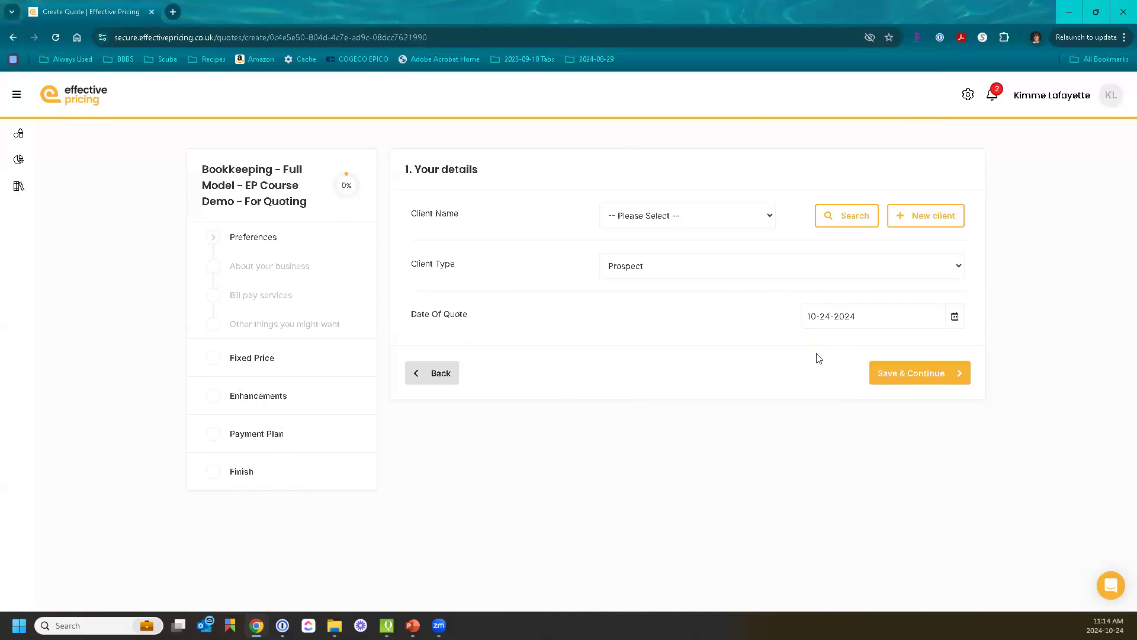
click(765, 220)
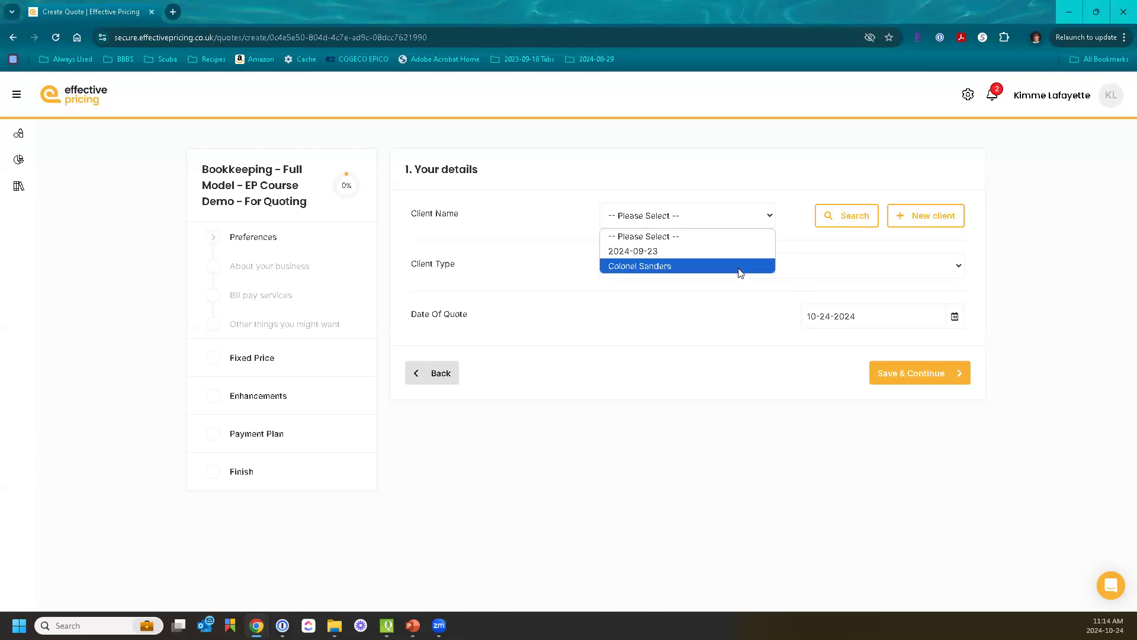
click(848, 218)
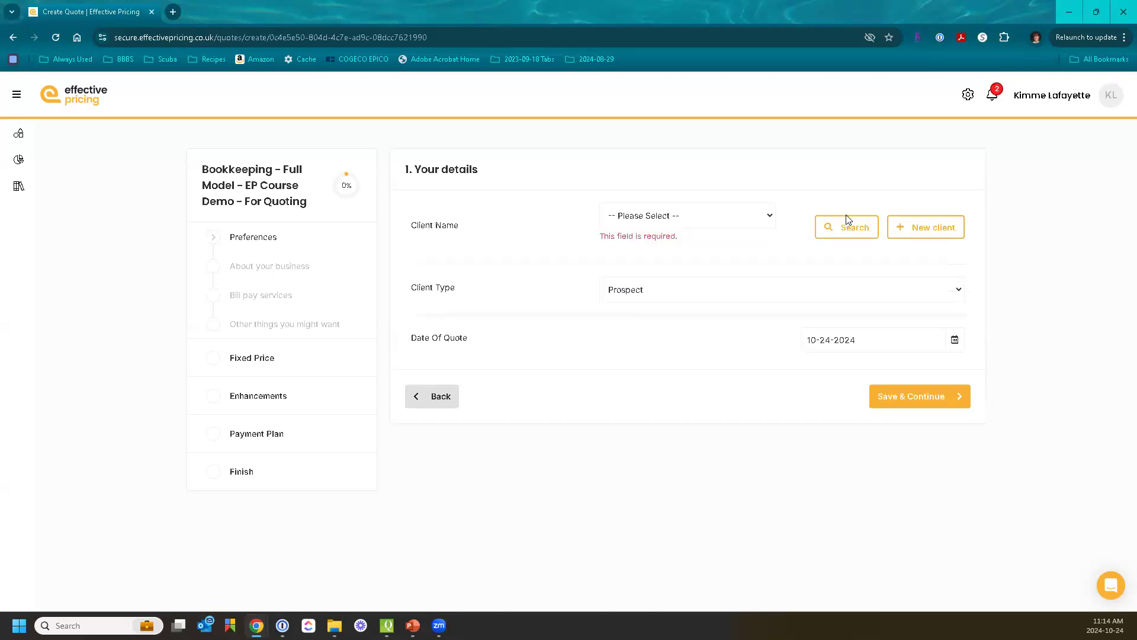
click(839, 225)
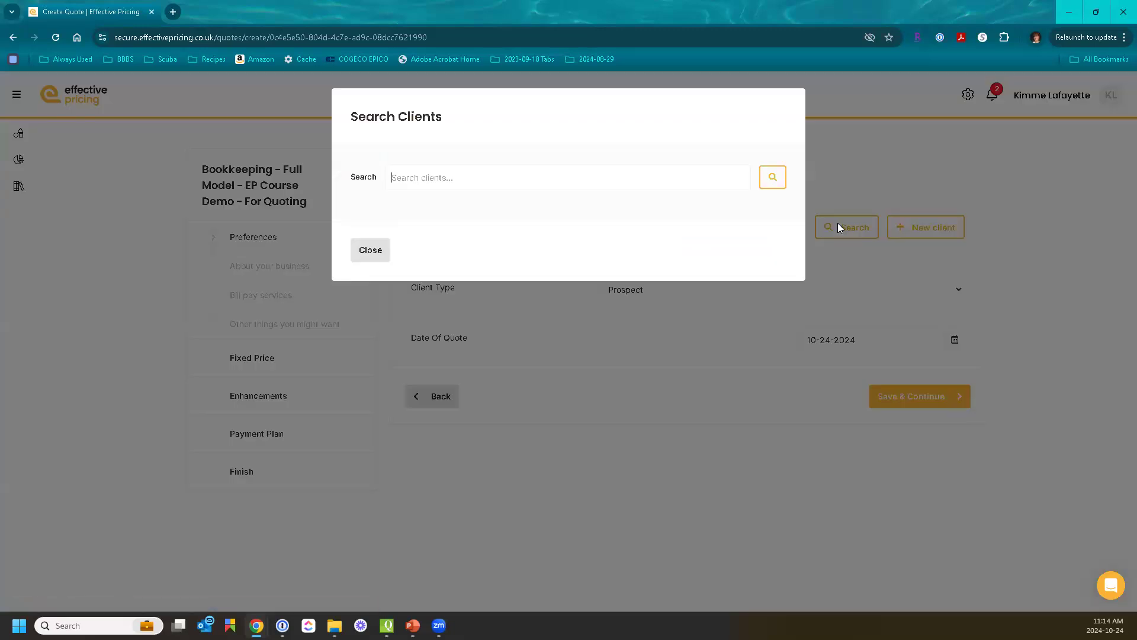
text(co)
click(770, 179)
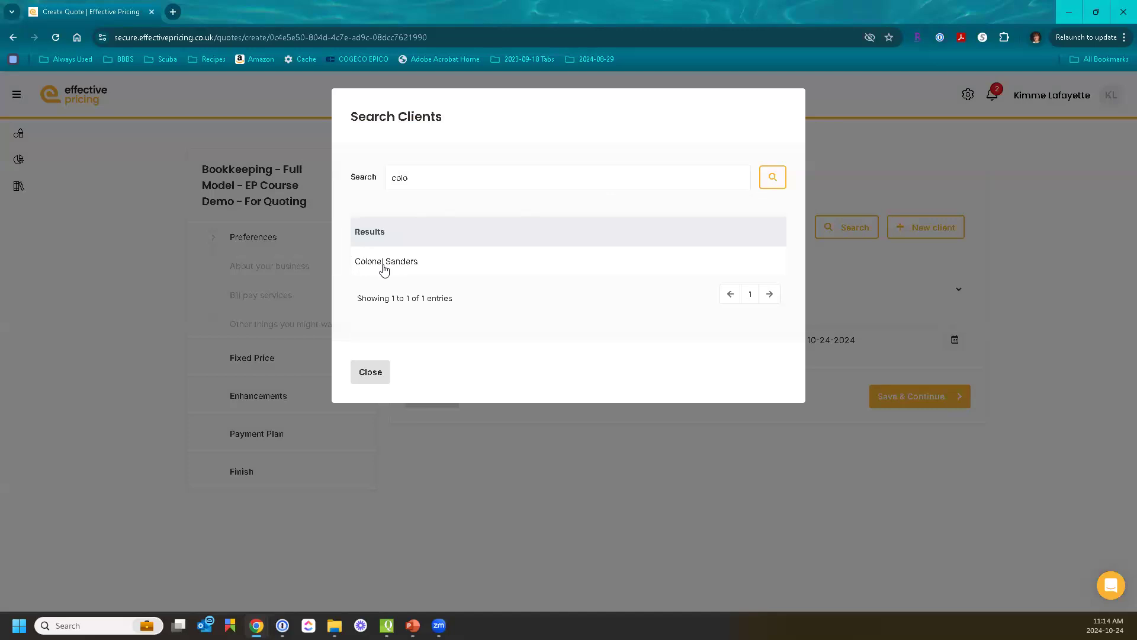
click(368, 375)
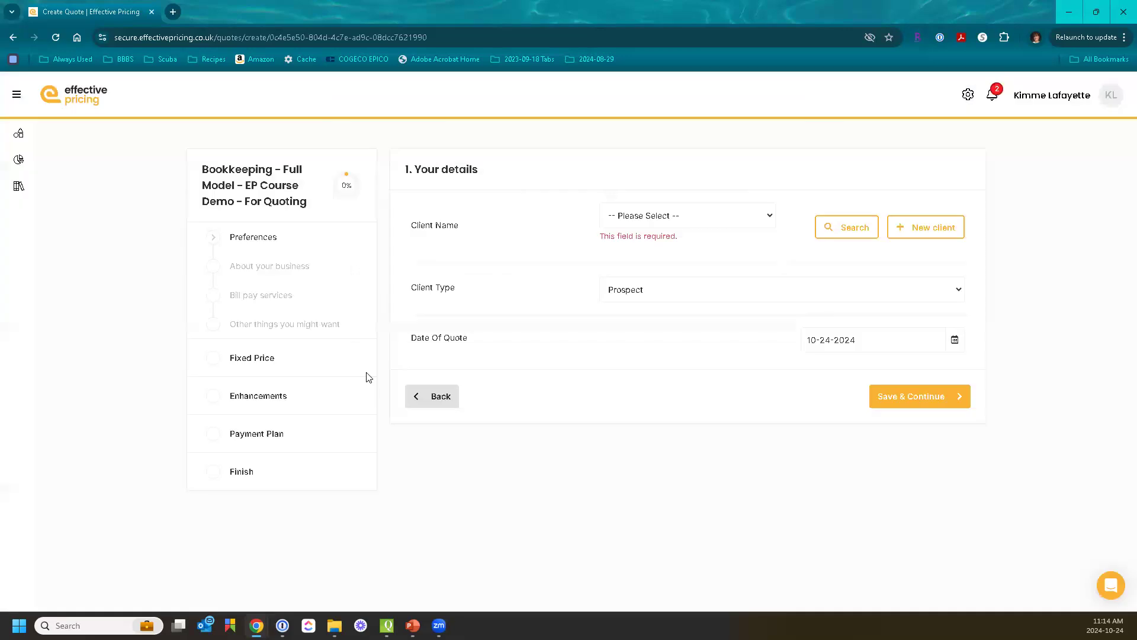
Step: Add a new client named "Demo 2024-10-24" to the quote and save it
click(932, 234)
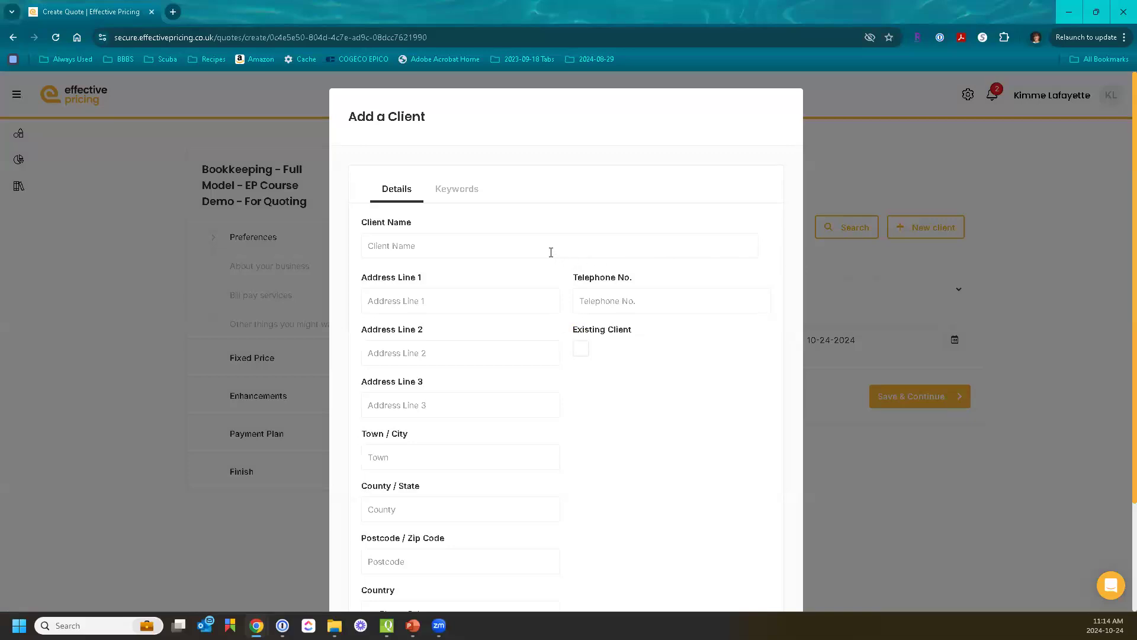
scroll(475, 340, down, 3)
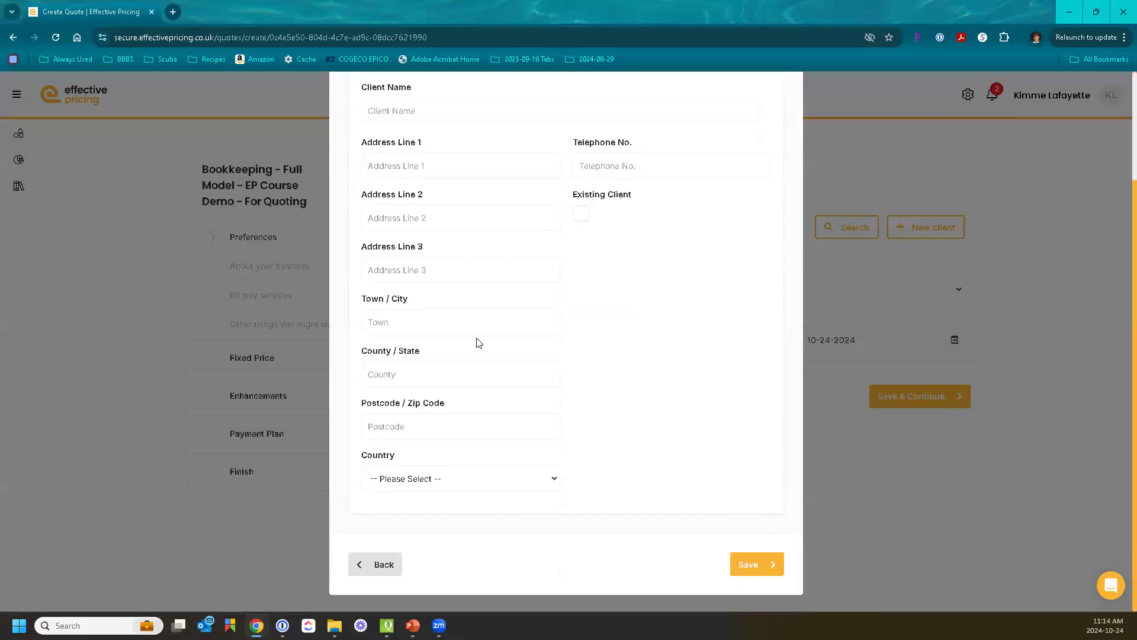
scroll(474, 286, up, 3)
click(485, 246)
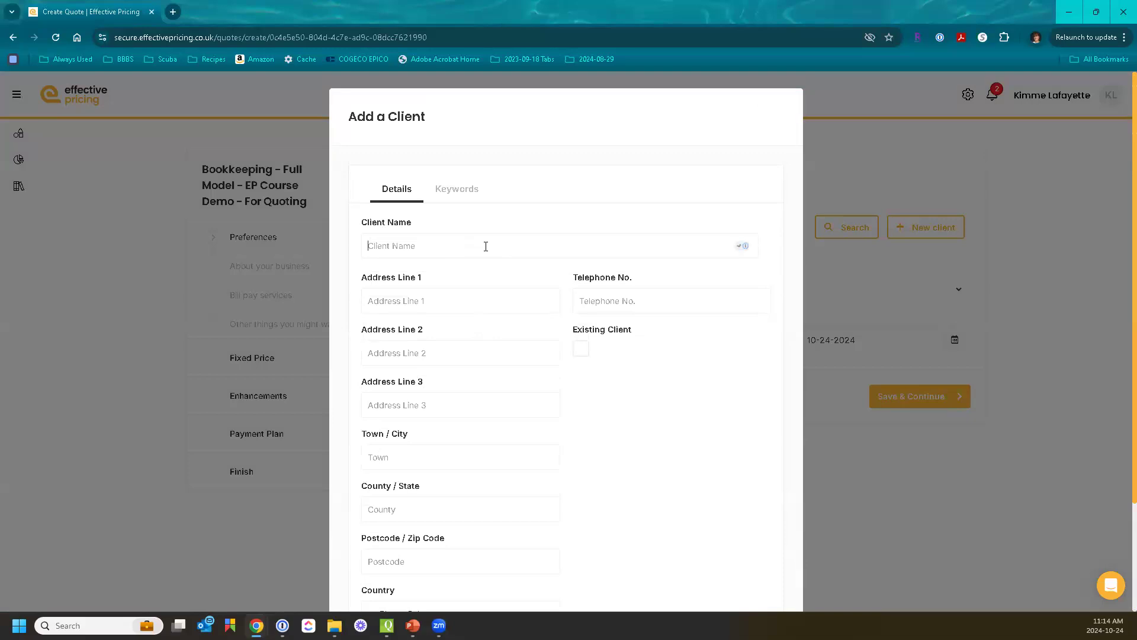
text(Test)
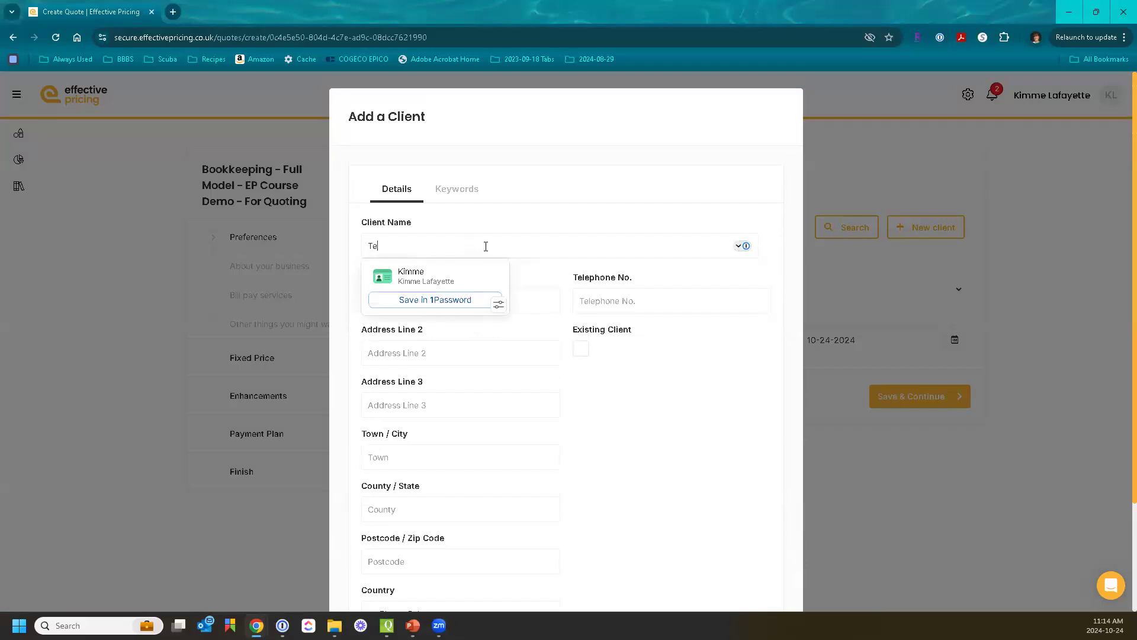
key(BackSpace)
key(BackSpace)
key(BackSpace)
key(BackSpace)
text(Demo)
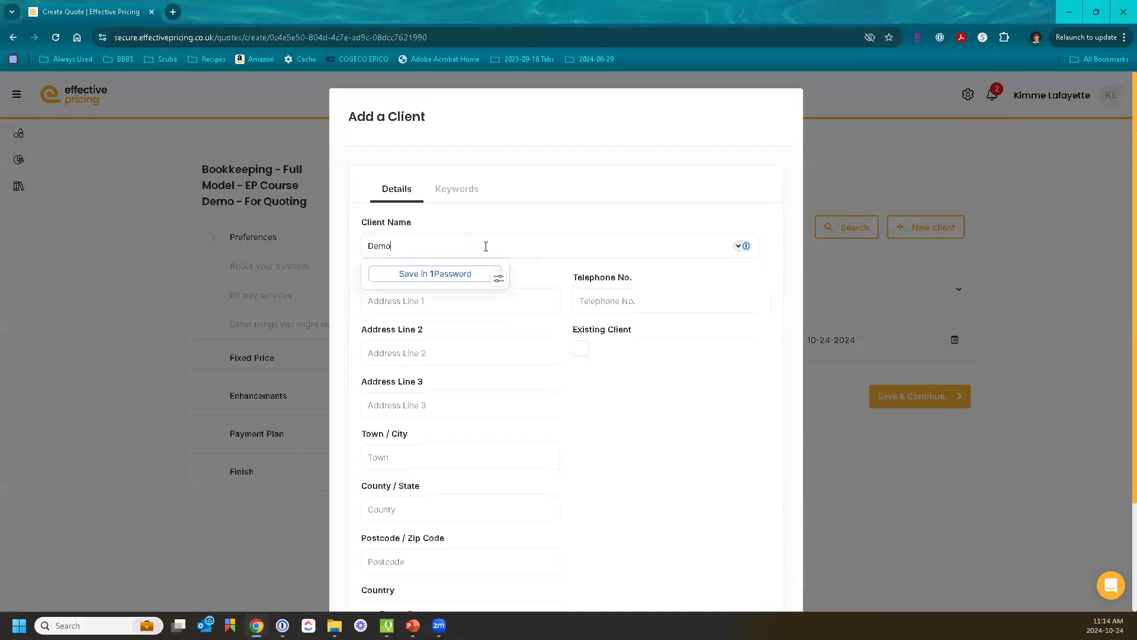
text( 2024-10-24)
scroll(622, 385, down, 3)
click(756, 565)
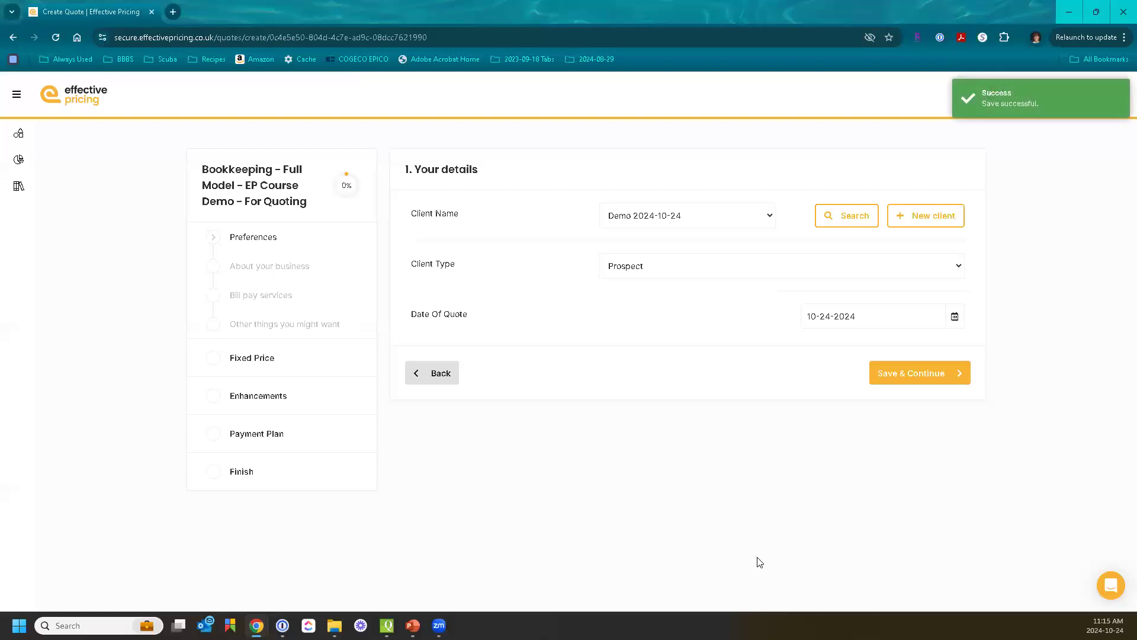
Step: Try Client as the quote's client type and set it back to Prospect
click(959, 267)
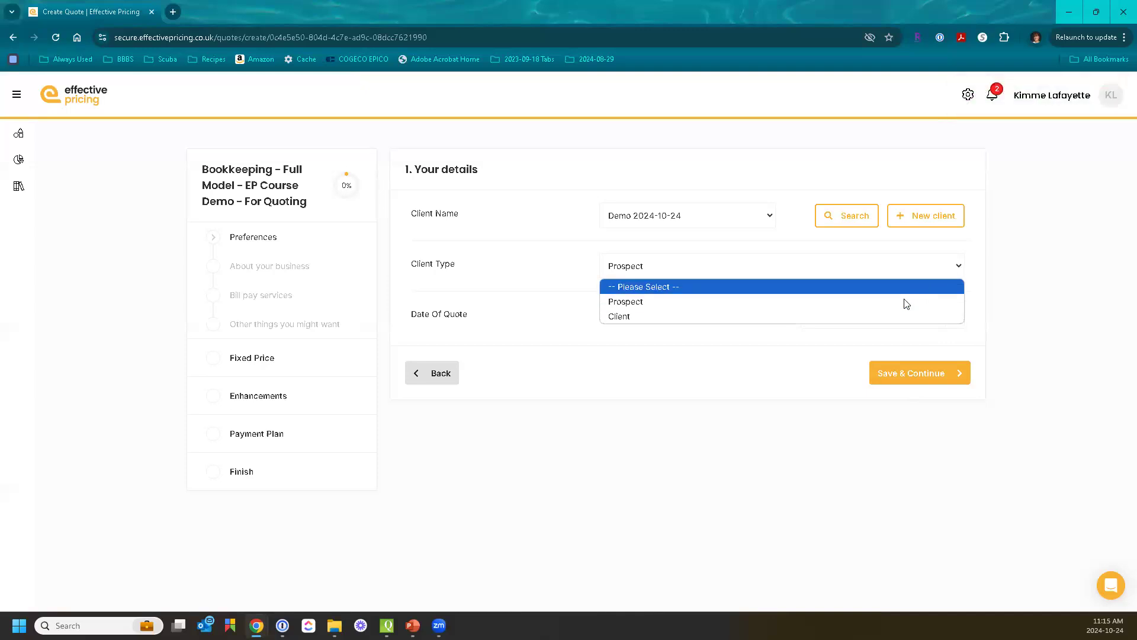
click(905, 306)
click(953, 268)
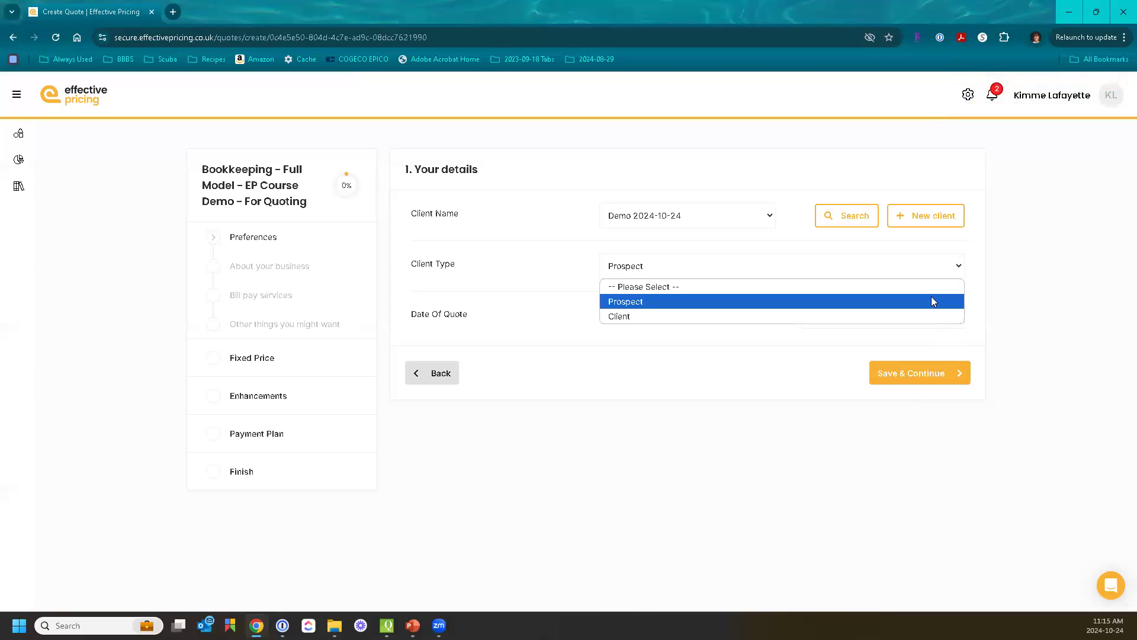
click(929, 316)
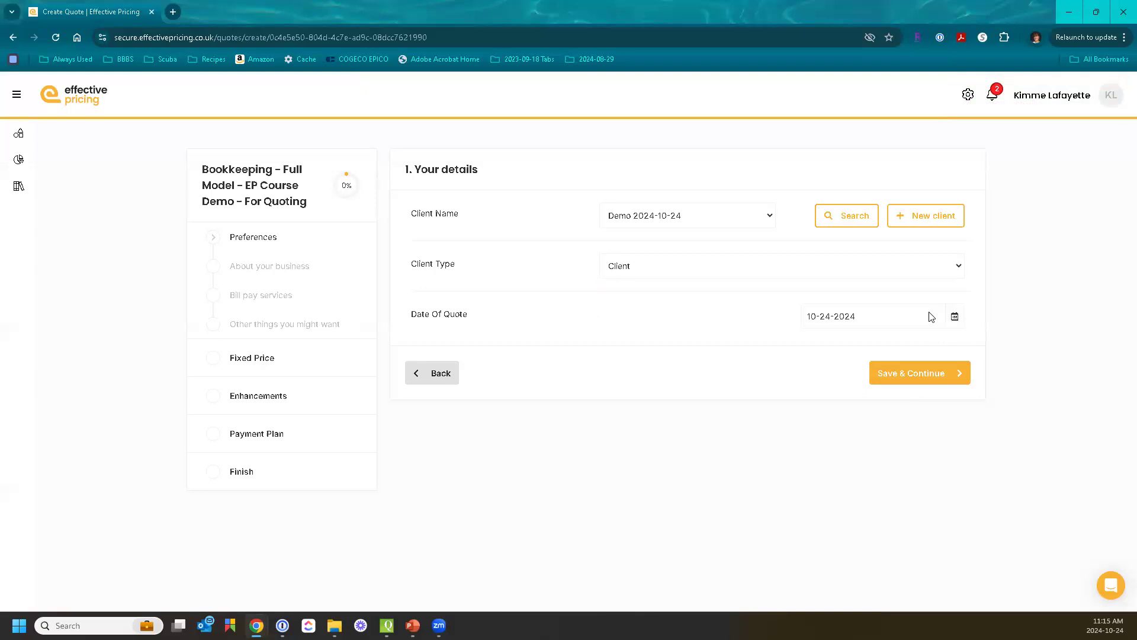
click(957, 267)
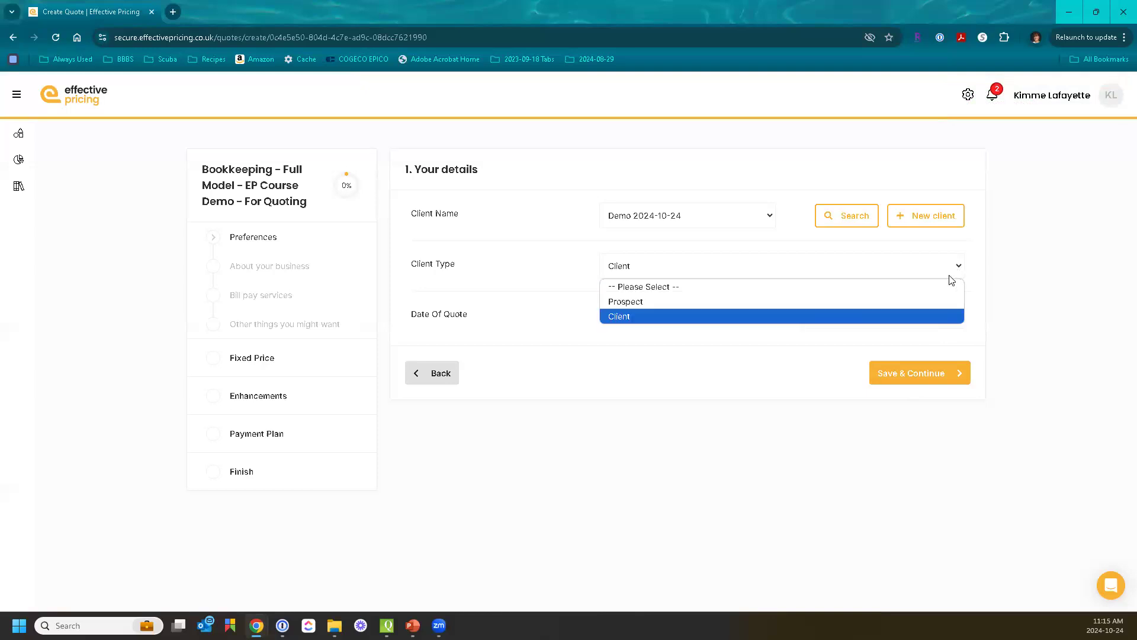
click(941, 290)
click(951, 276)
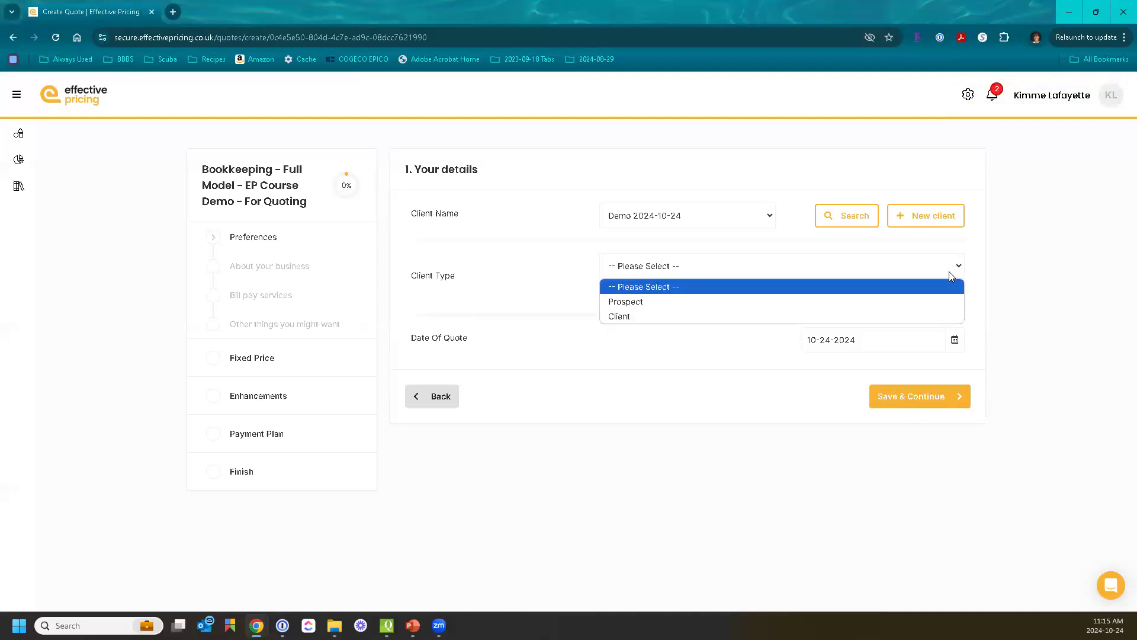
click(932, 300)
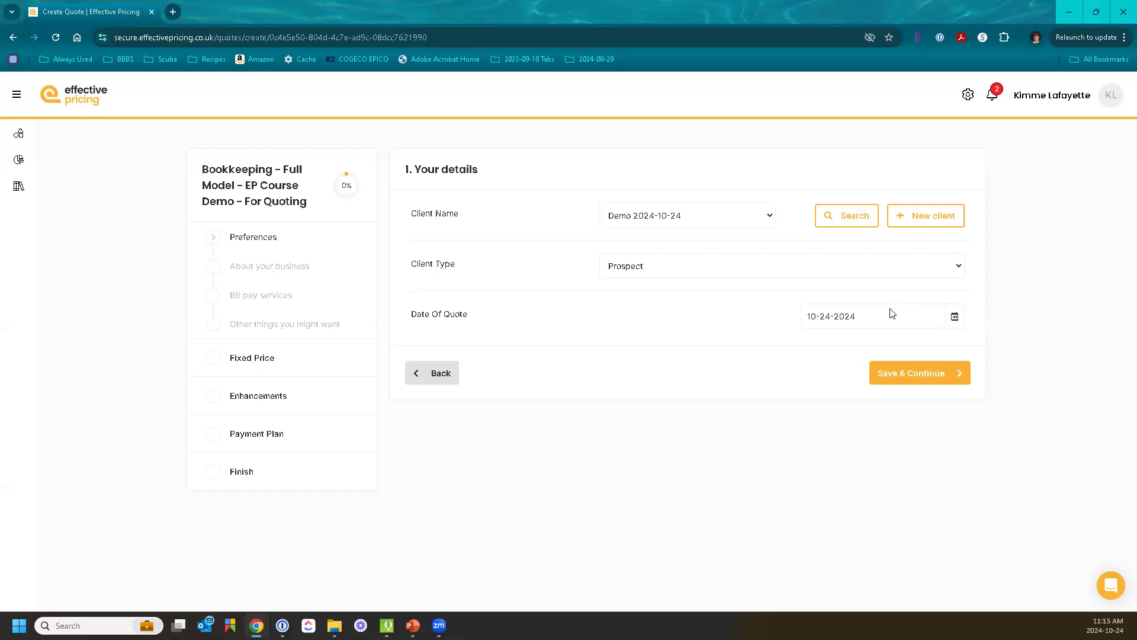
Step: Save the quote's client details, look over the About your business questions, and go back to the details page
click(903, 381)
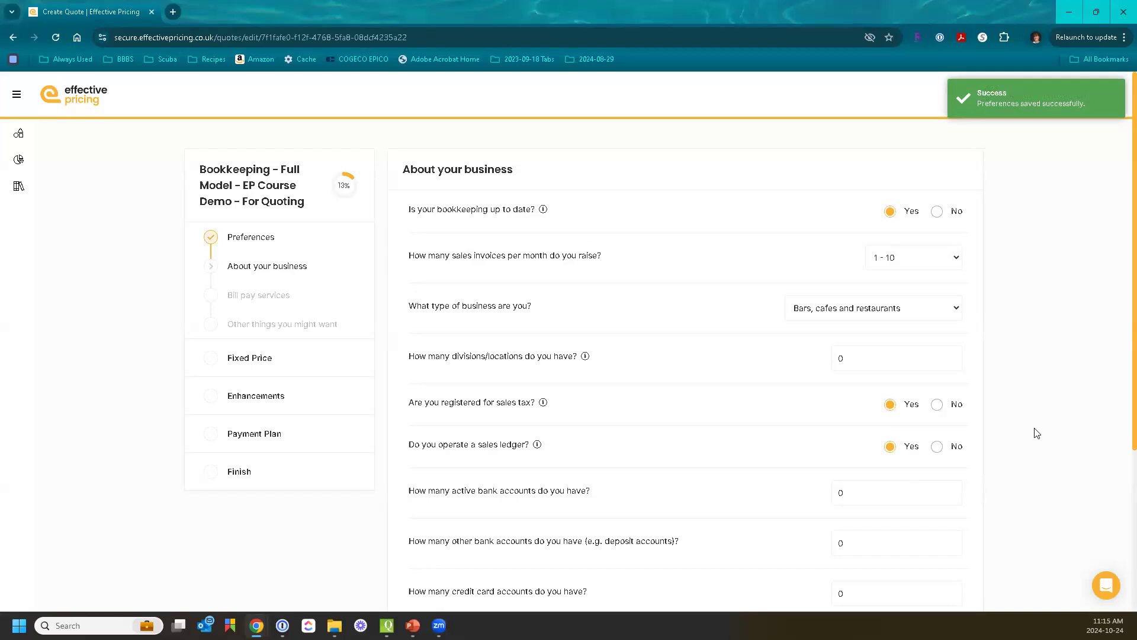
scroll(412, 304, down, 4)
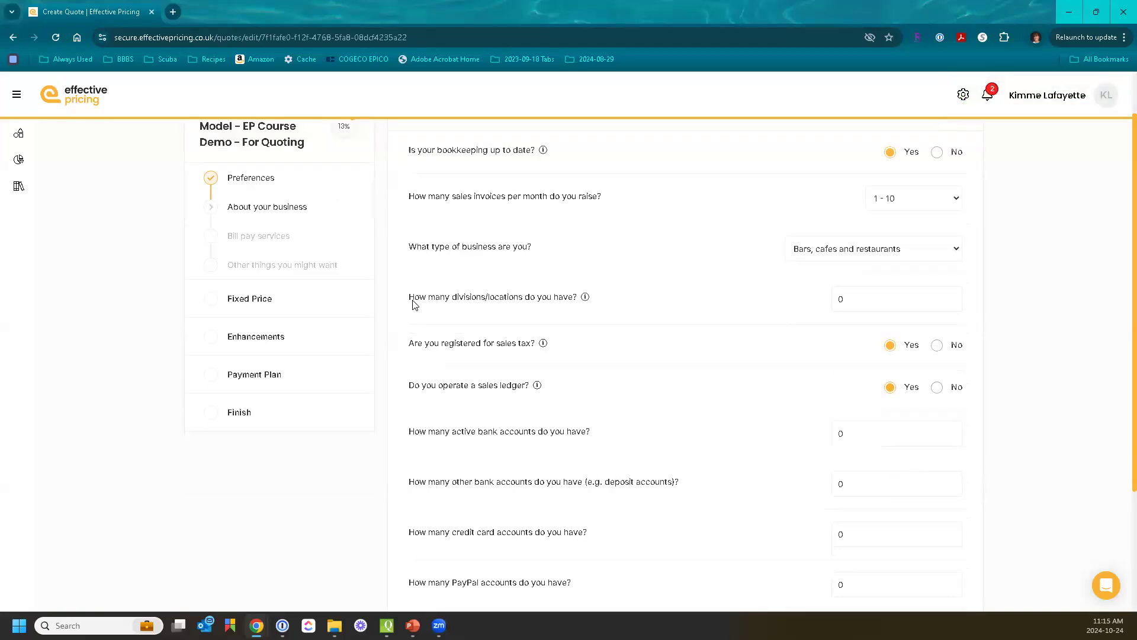
click(434, 553)
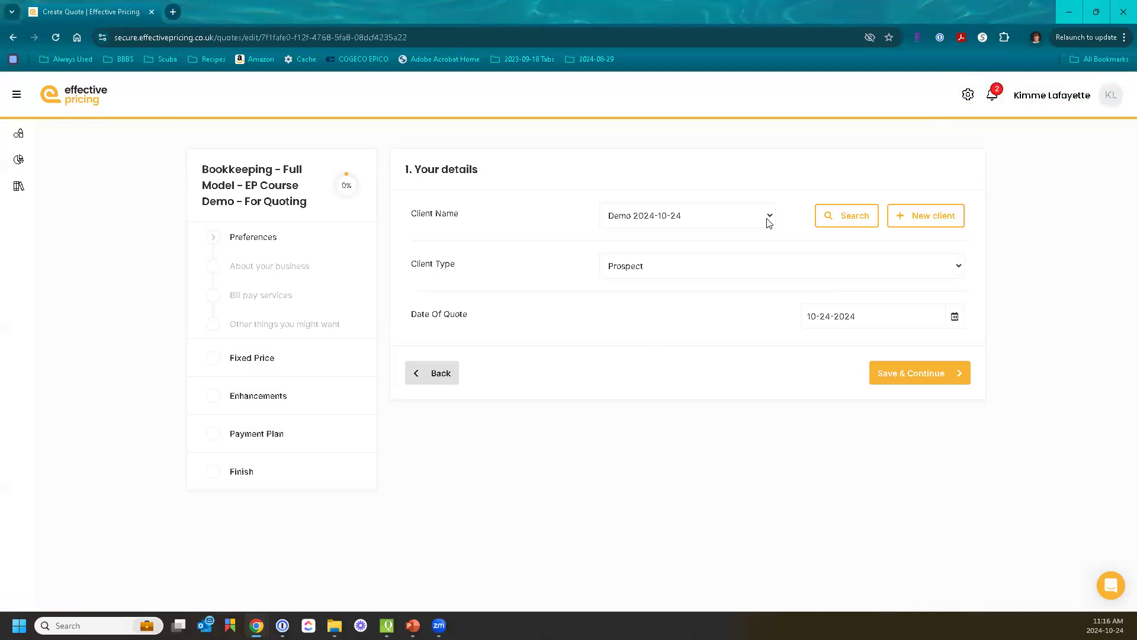
Step: Keep Demo 2024-10-24 as the quote's client, save the details, and continue to the About your business questions
click(768, 223)
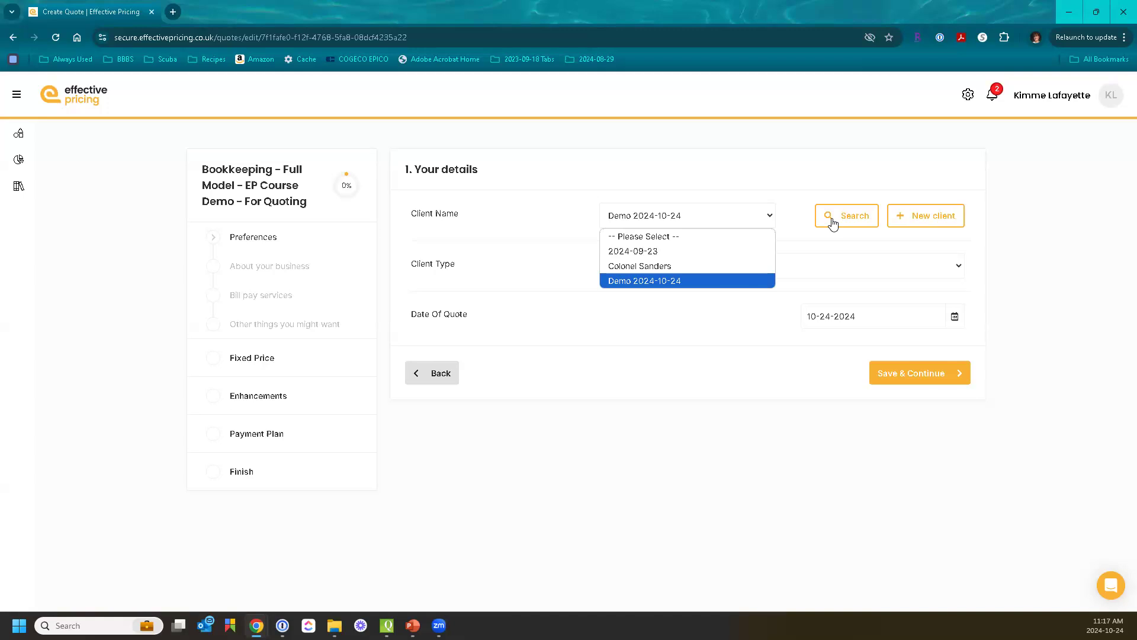
click(715, 283)
click(912, 386)
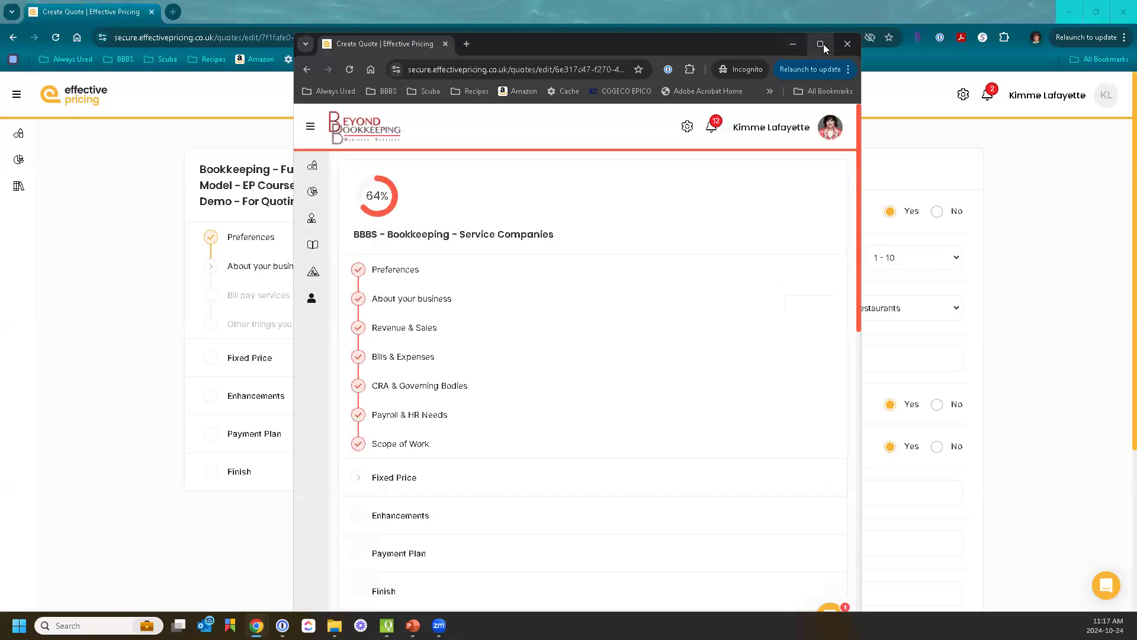
Step: Look over the section list of the BBBS - Bookkeeping - Service Companies quote, and read the demo quote's help note on up-to-date bookkeeping
click(824, 44)
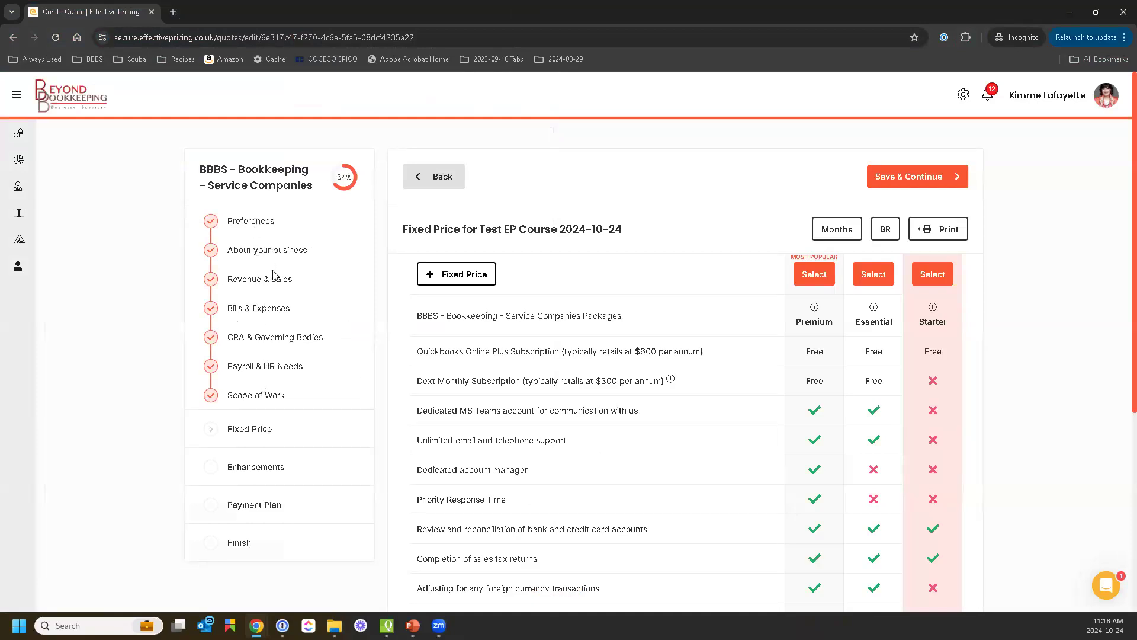
click(1070, 13)
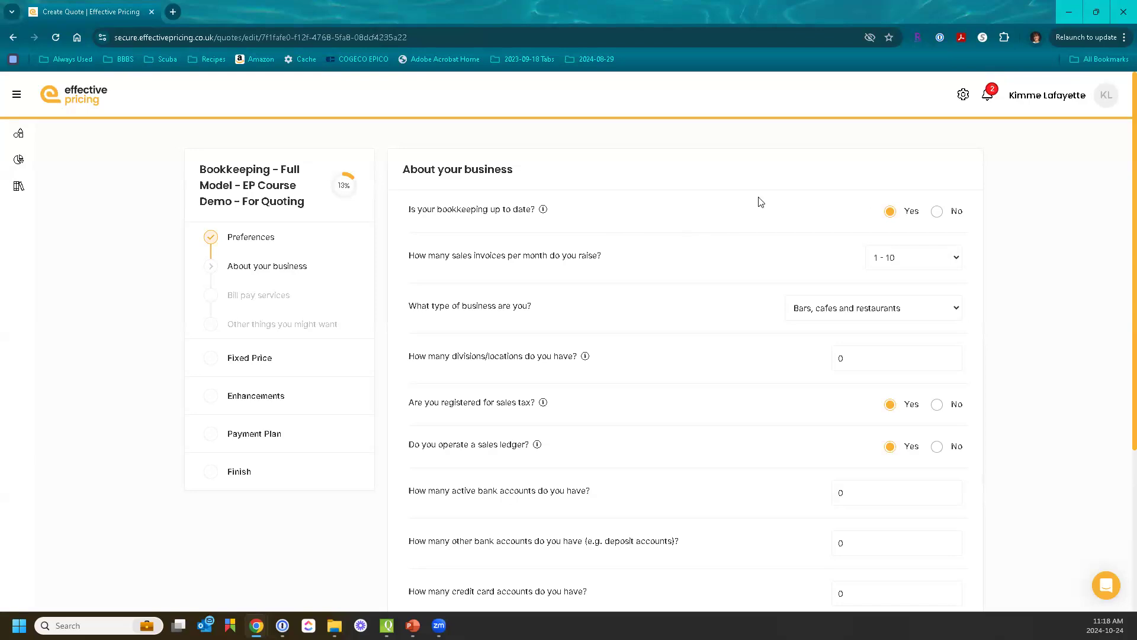
mouse_move(543, 211)
Step: Set the monthly sales invoices to 121 - 230 and the type of business to Professional service business
click(956, 258)
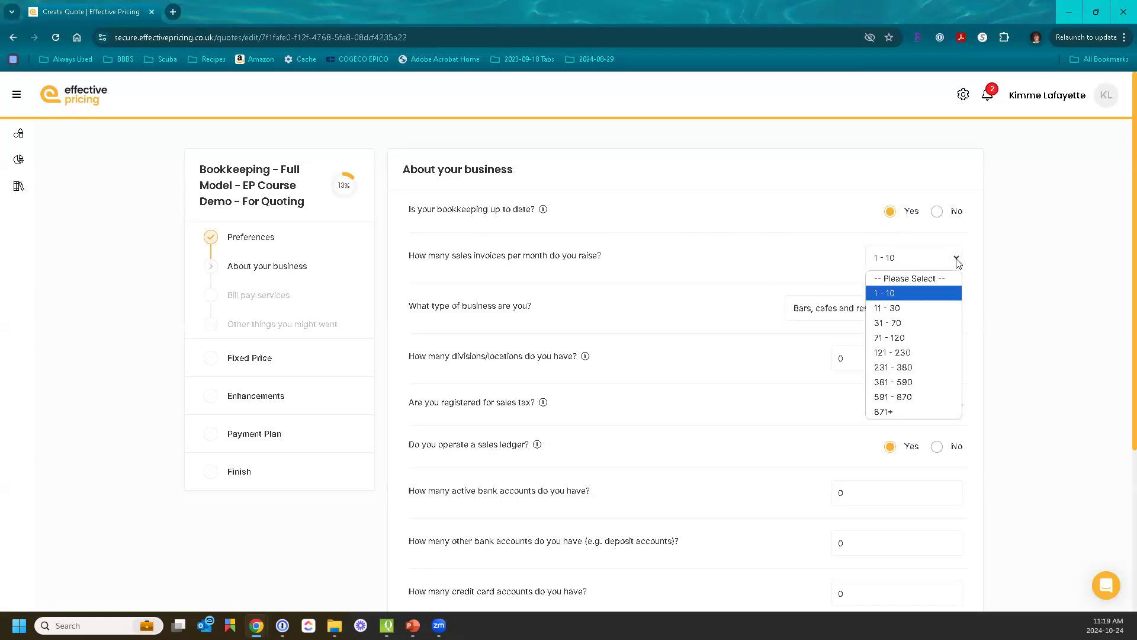
click(898, 353)
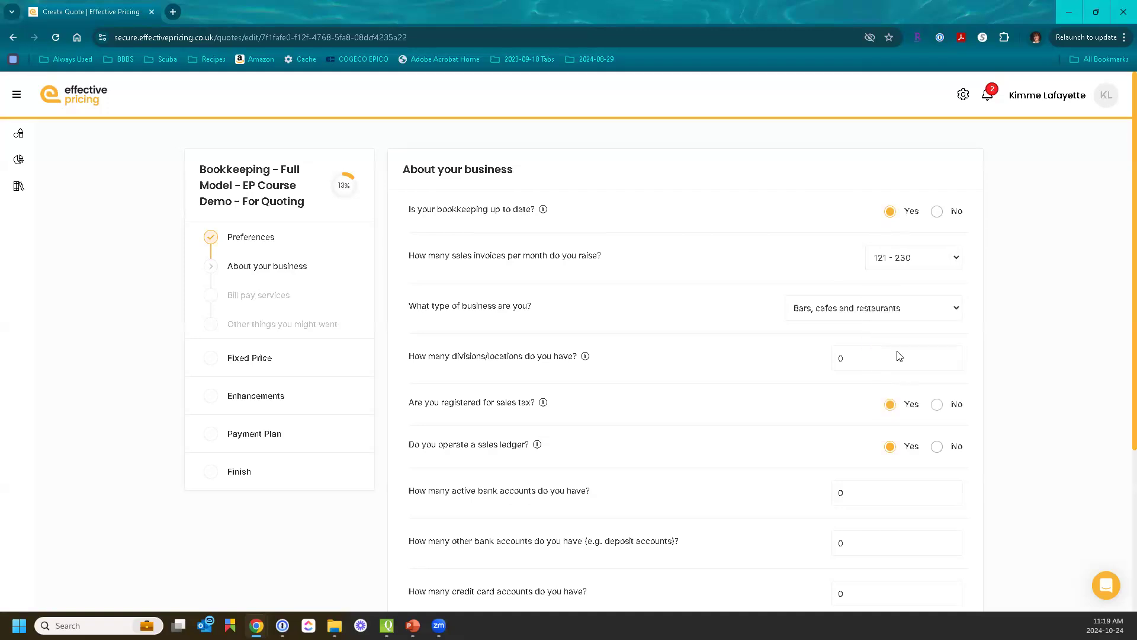
click(956, 310)
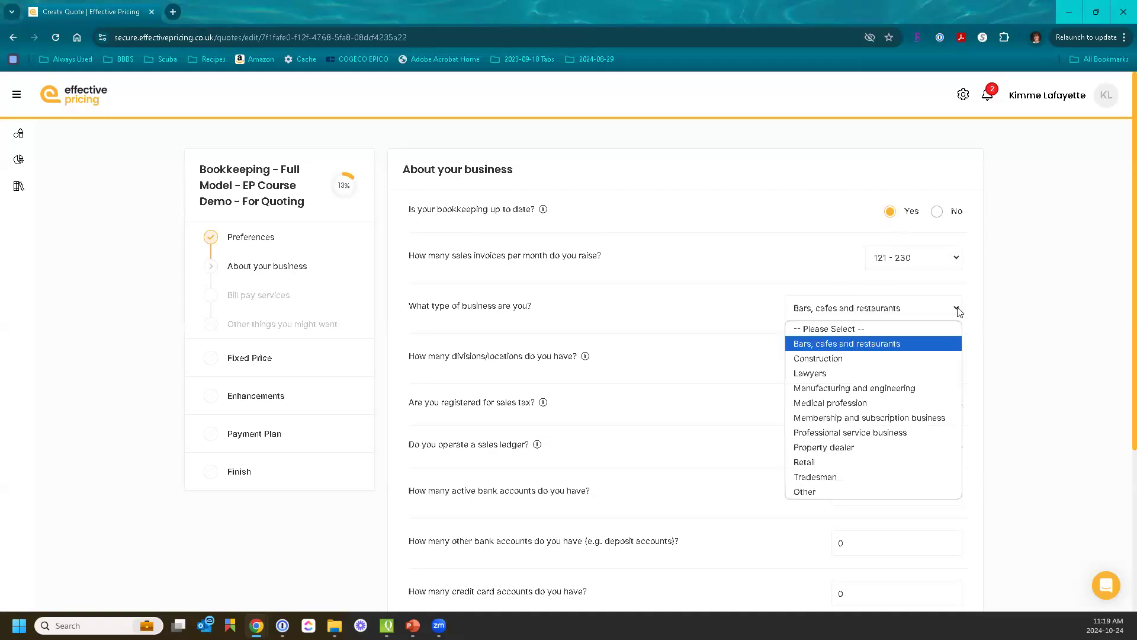
click(851, 431)
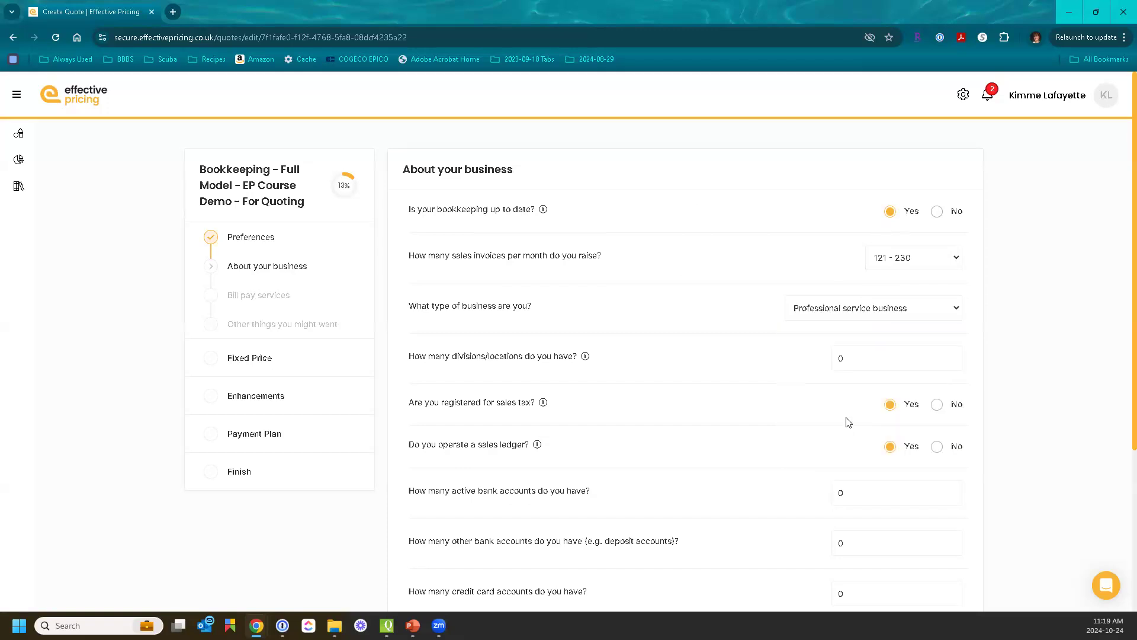
Step: Enter 1 for the number of divisions/locations and 2 for the number of active bank accounts
click(856, 362)
key(BackSpace)
text(1)
click(866, 492)
key(BackSpace)
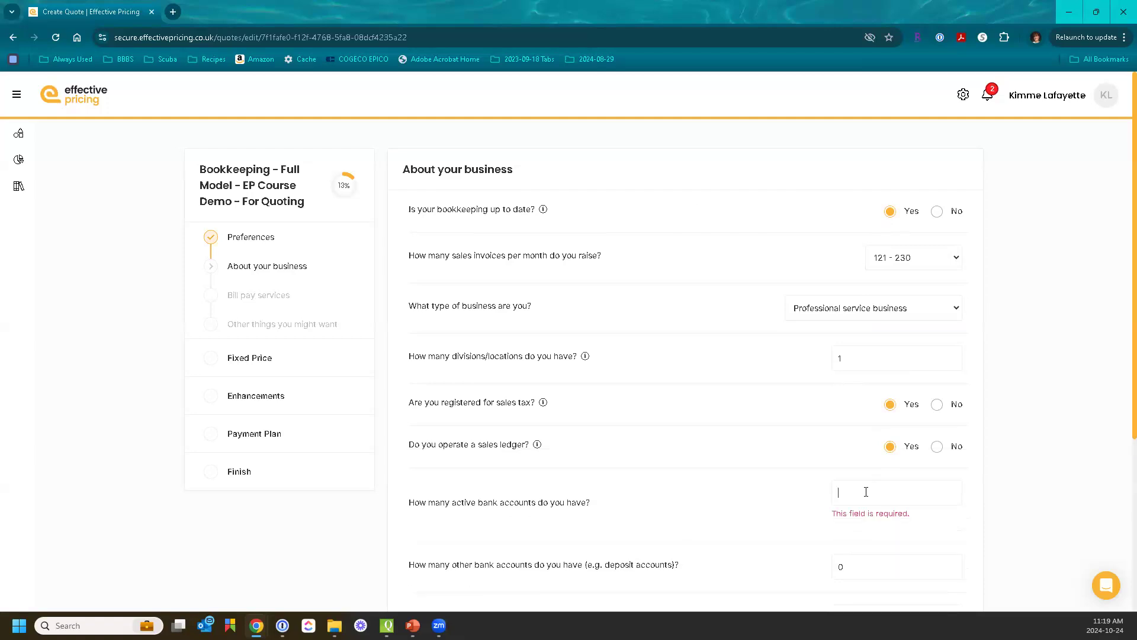
text(2)
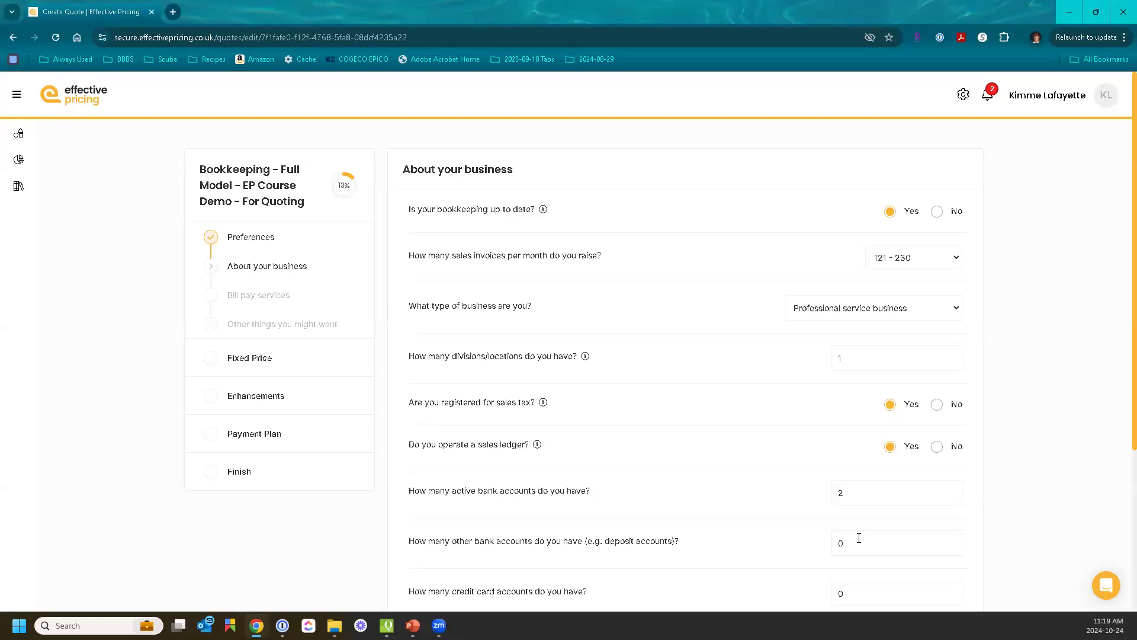
Step: Enter 0 for the number of other bank accounts and 2 for the number of credit card accounts
click(859, 538)
key(BackSpace)
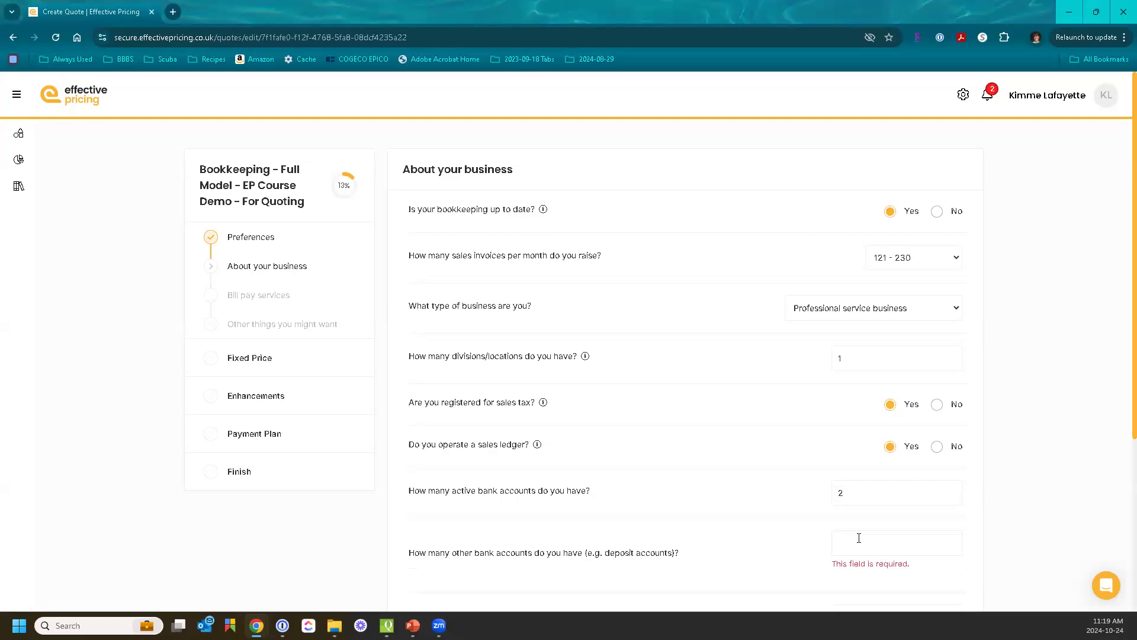
text(0)
scroll(858, 536, down, 2)
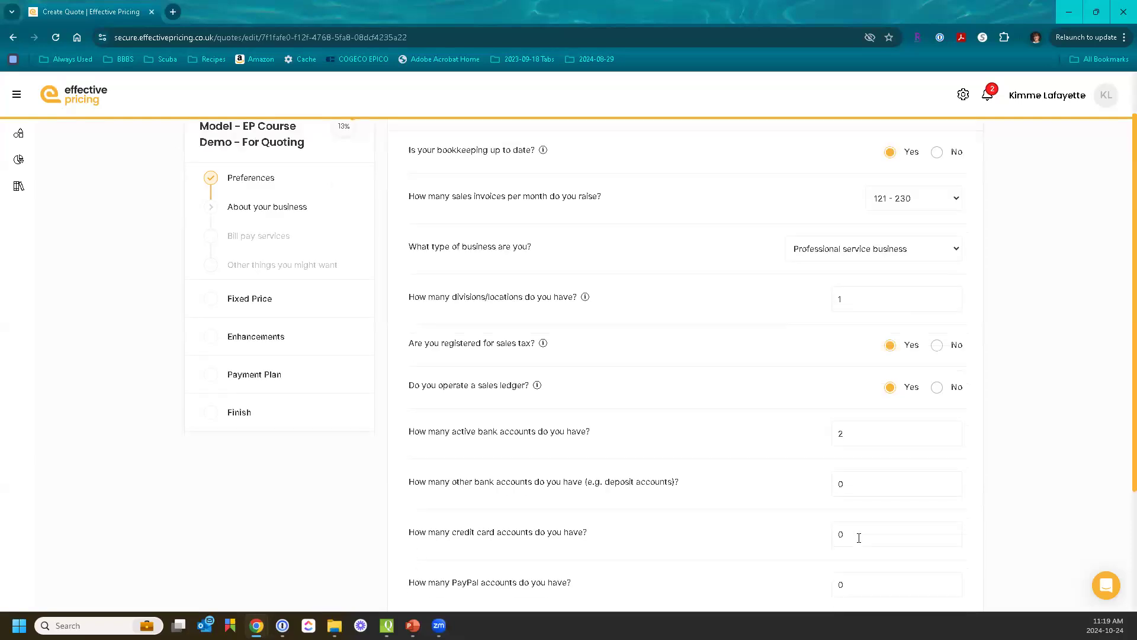
click(856, 473)
key(BackSpace)
text(2)
key(Tab)
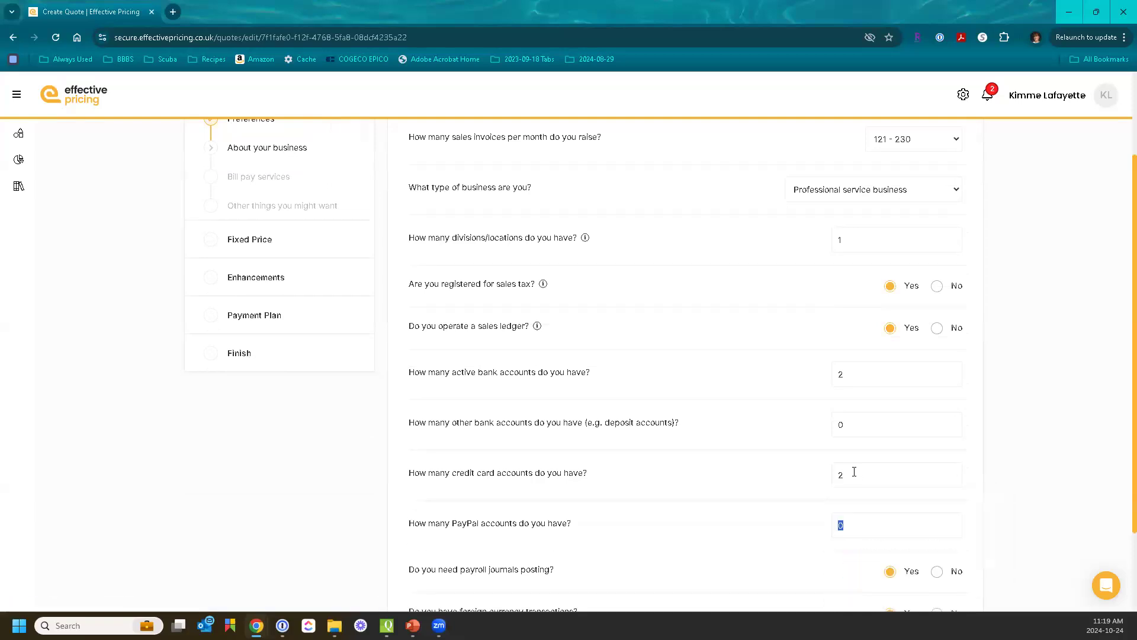
Step: Review all About your business questions and answers through foreign currency transactions, including the help note on the sales ledger
scroll(854, 472, down, 1)
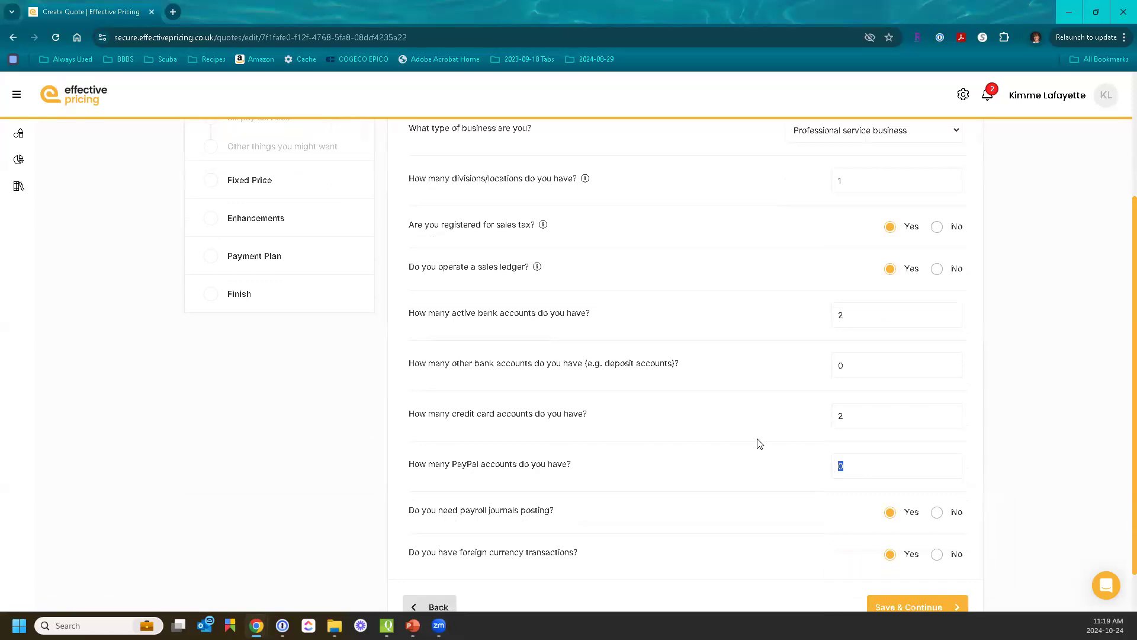
scroll(757, 442, up, 3)
scroll(756, 442, down, 1)
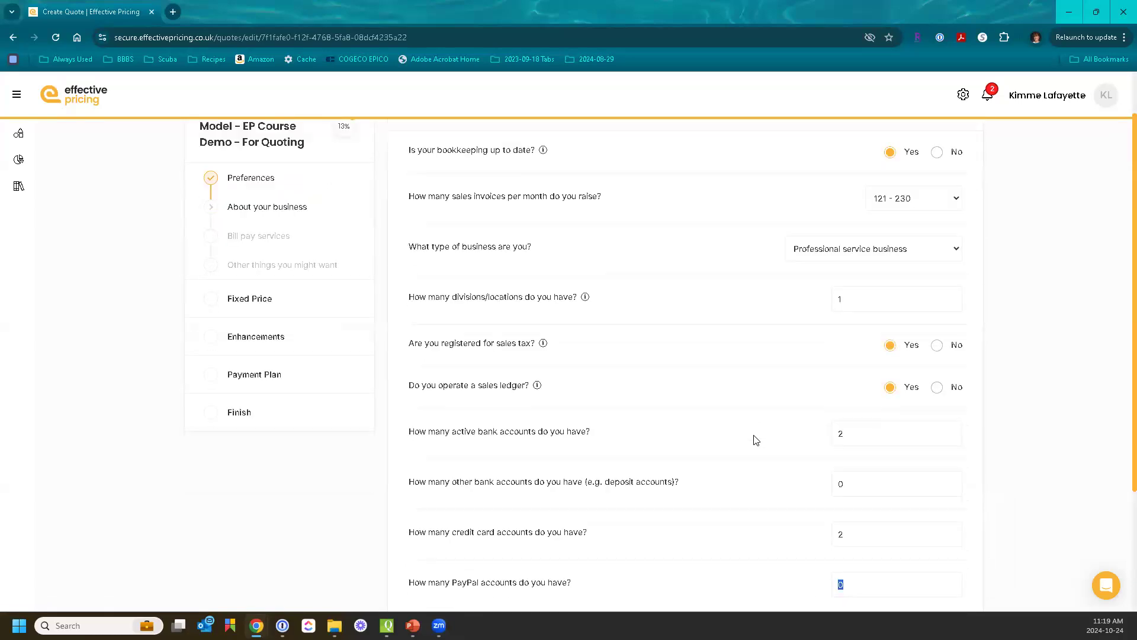
scroll(756, 440, up, 1)
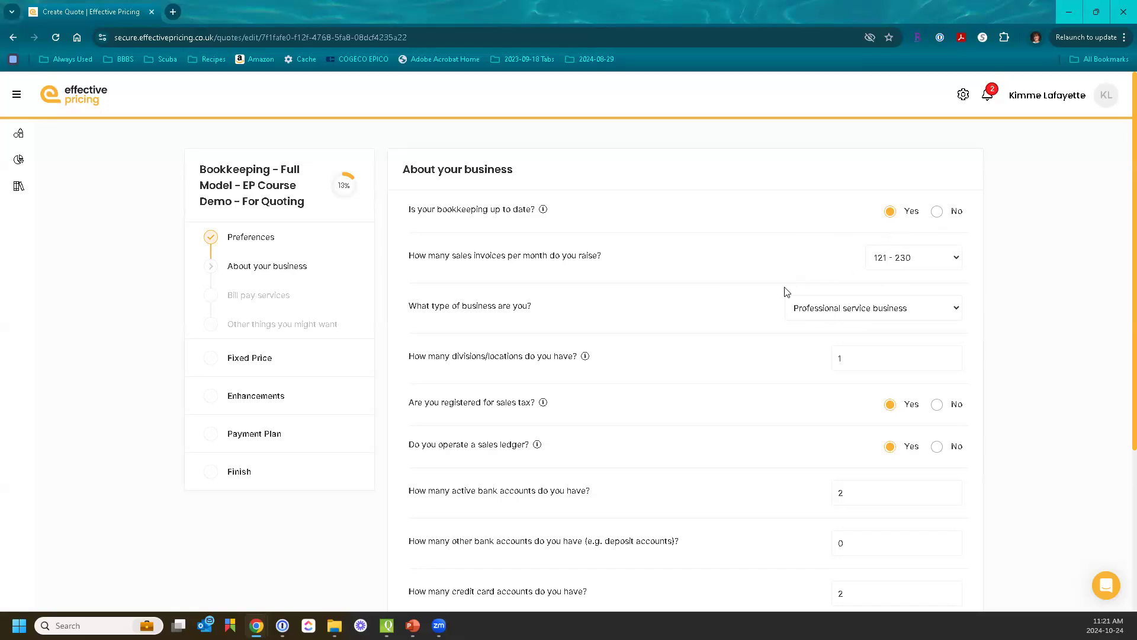
key(Tab)
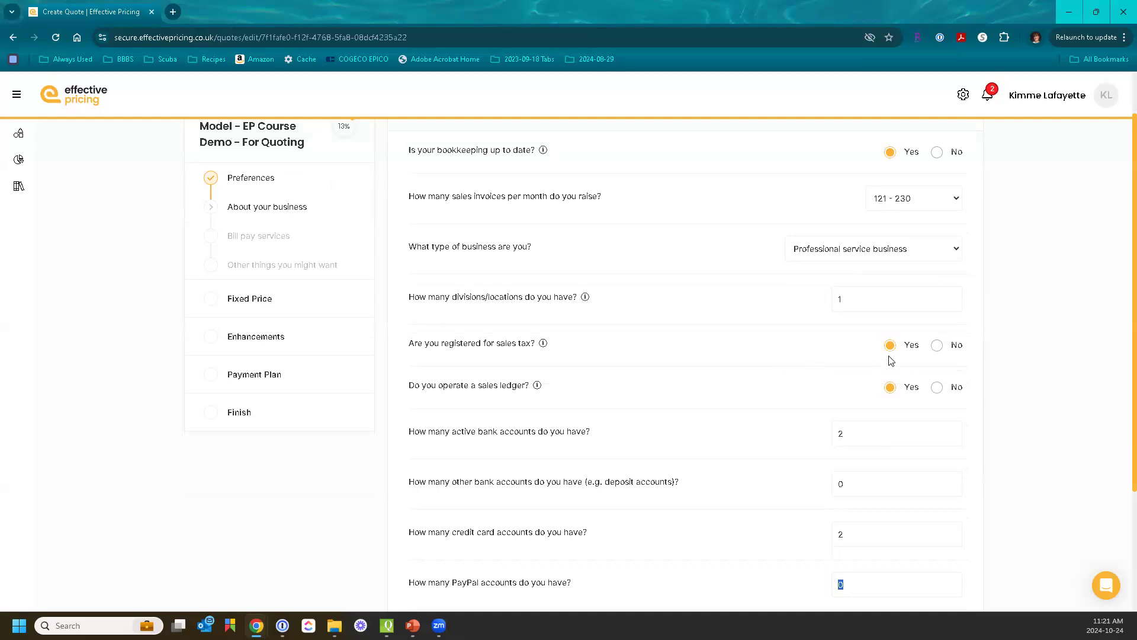
mouse_move(538, 385)
scroll(877, 395, down, 1)
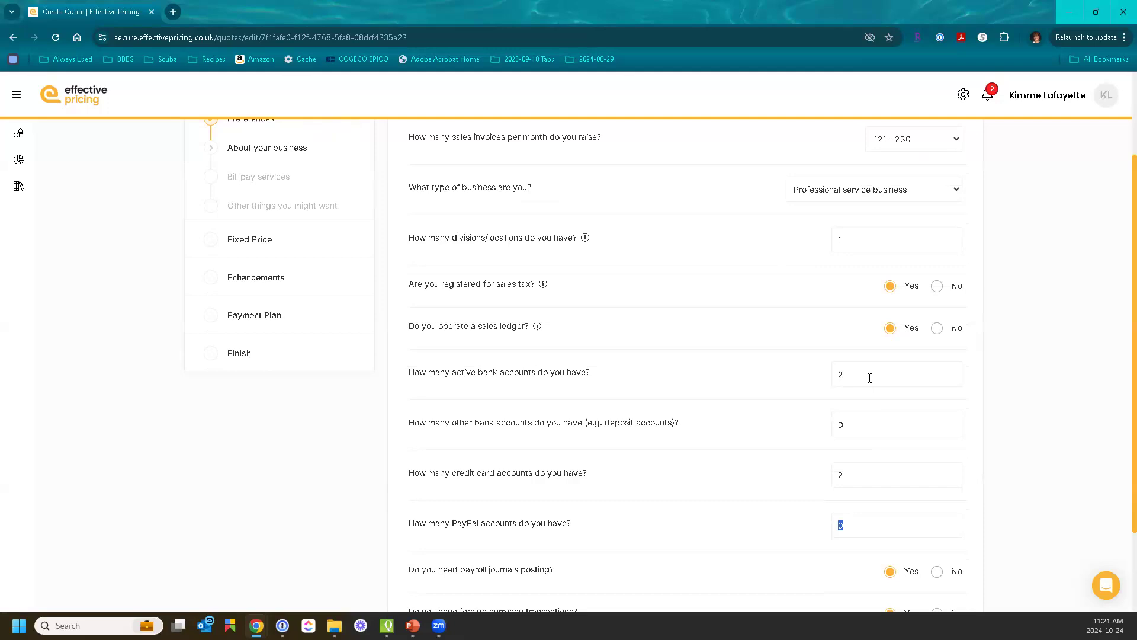
scroll(870, 378, down, 1)
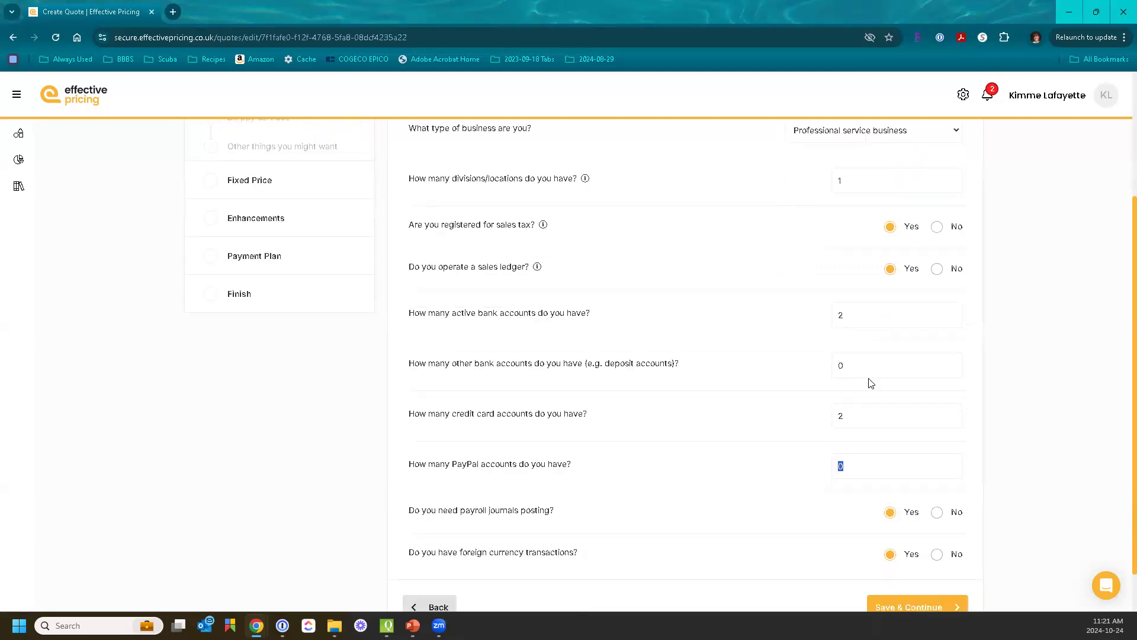
scroll(871, 382, down, 1)
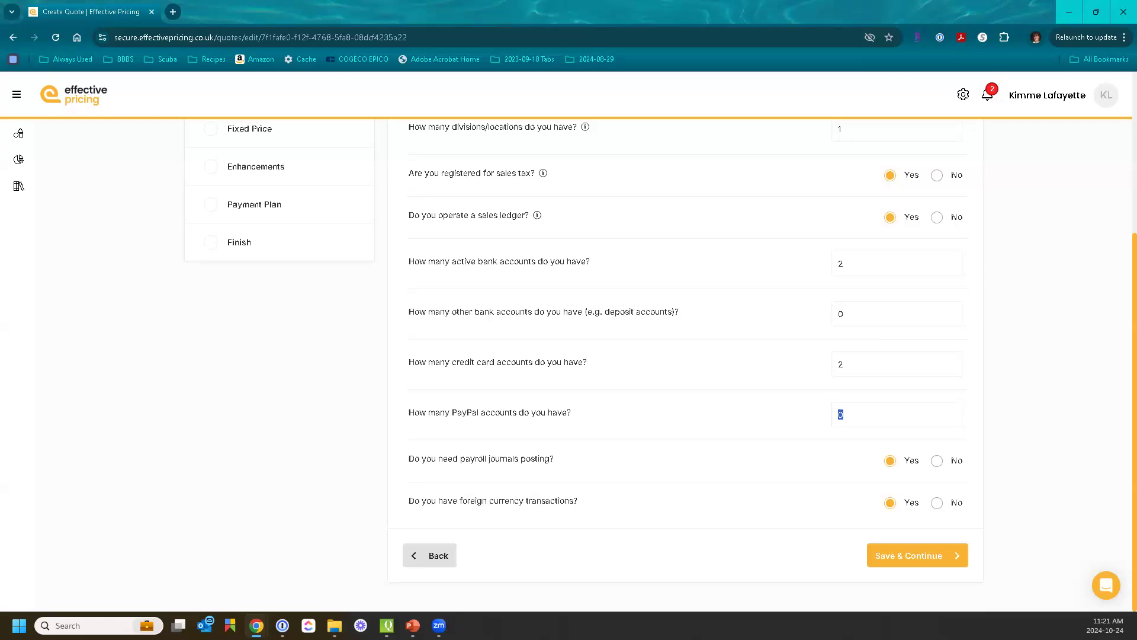
Step: Examine the About your business questions of the BBBS service companies quote, reading the credit card accounts help note, and return to the demo quote
key(alt+Tab)
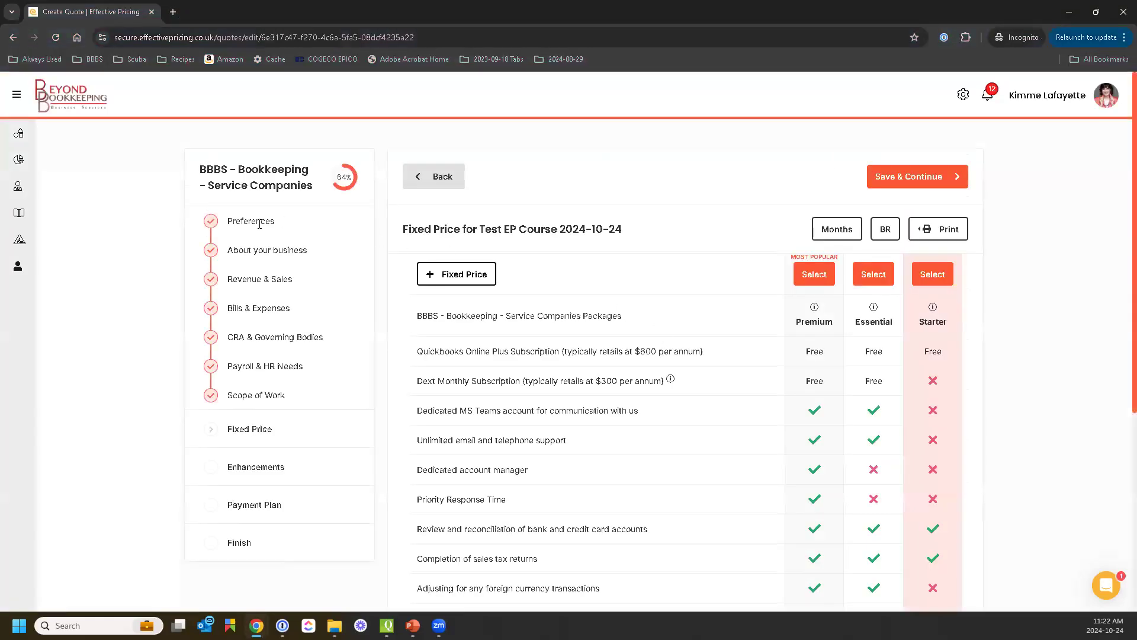
click(260, 224)
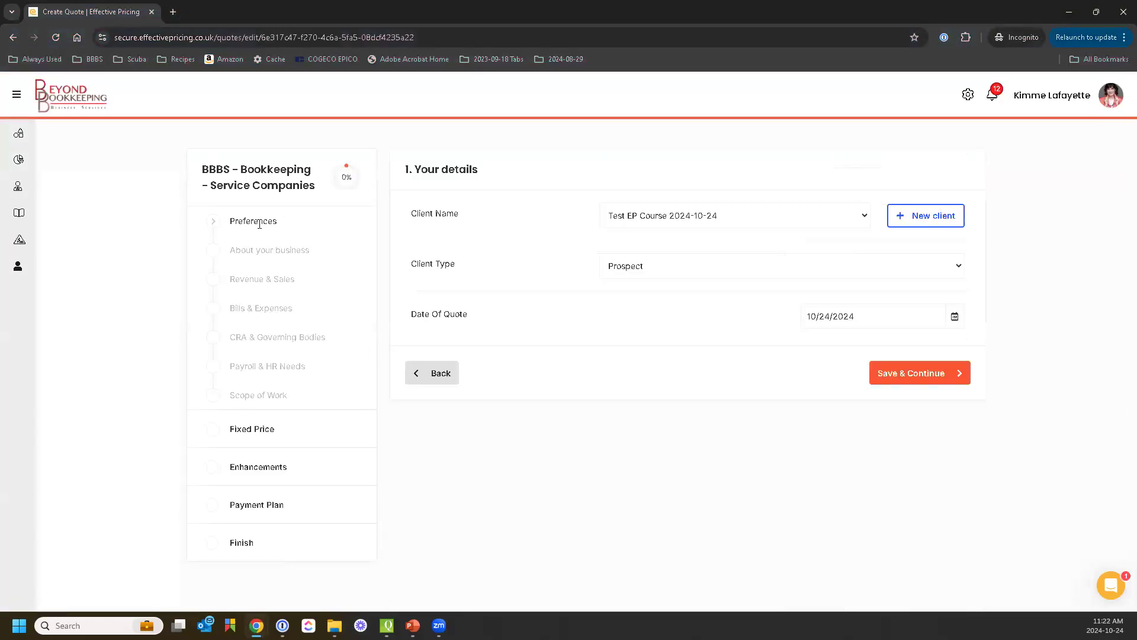
click(254, 254)
scroll(570, 379, down, 3)
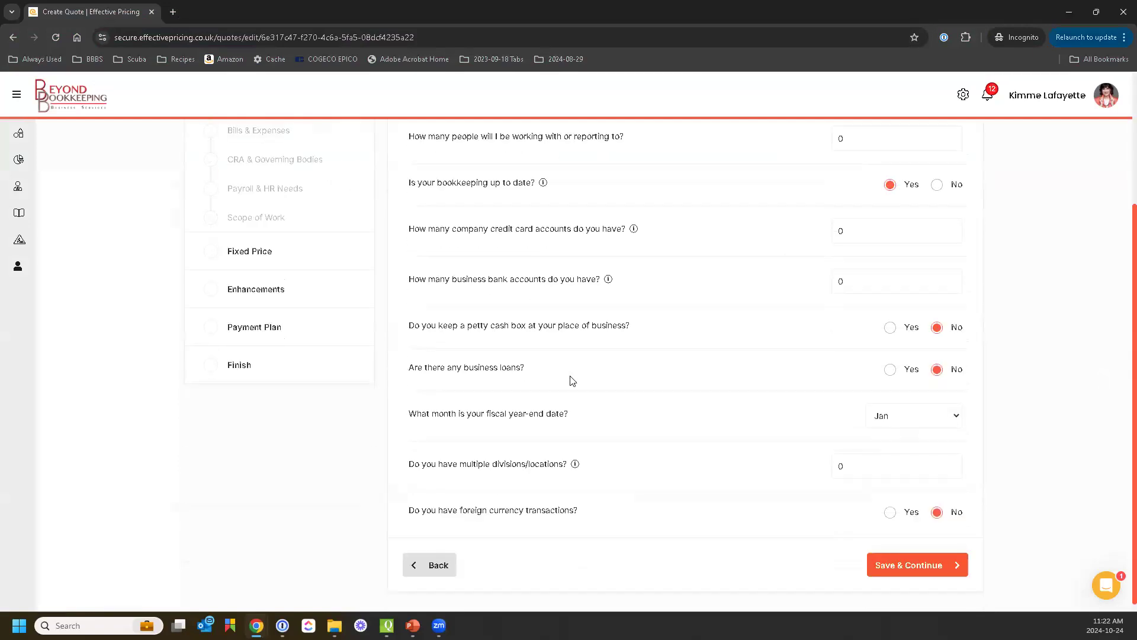
mouse_move(633, 231)
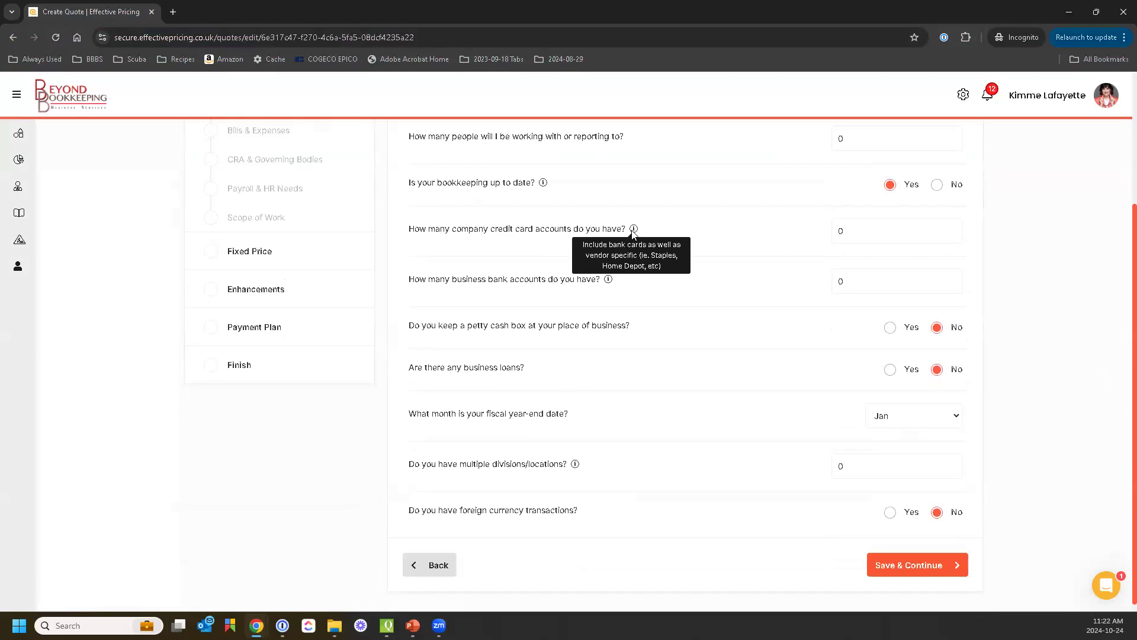
click(1069, 13)
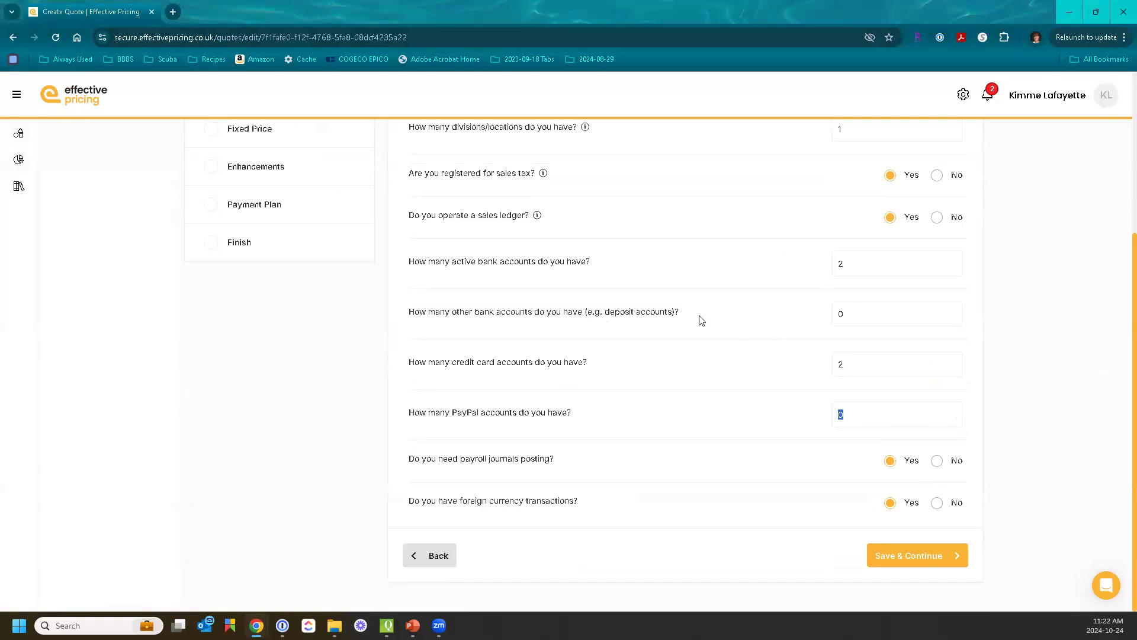
Step: Look through the demo quote's Bill pay services, About your business and Preferences sections, ending on Other things you might want
scroll(681, 291, up, 2)
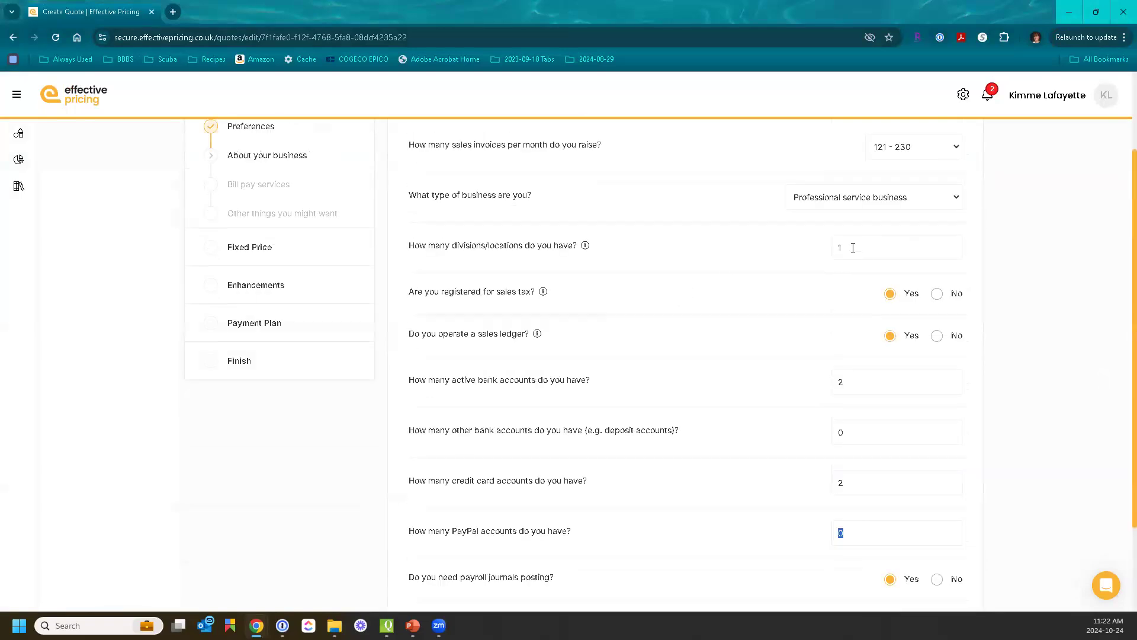
scroll(853, 247, up, 1)
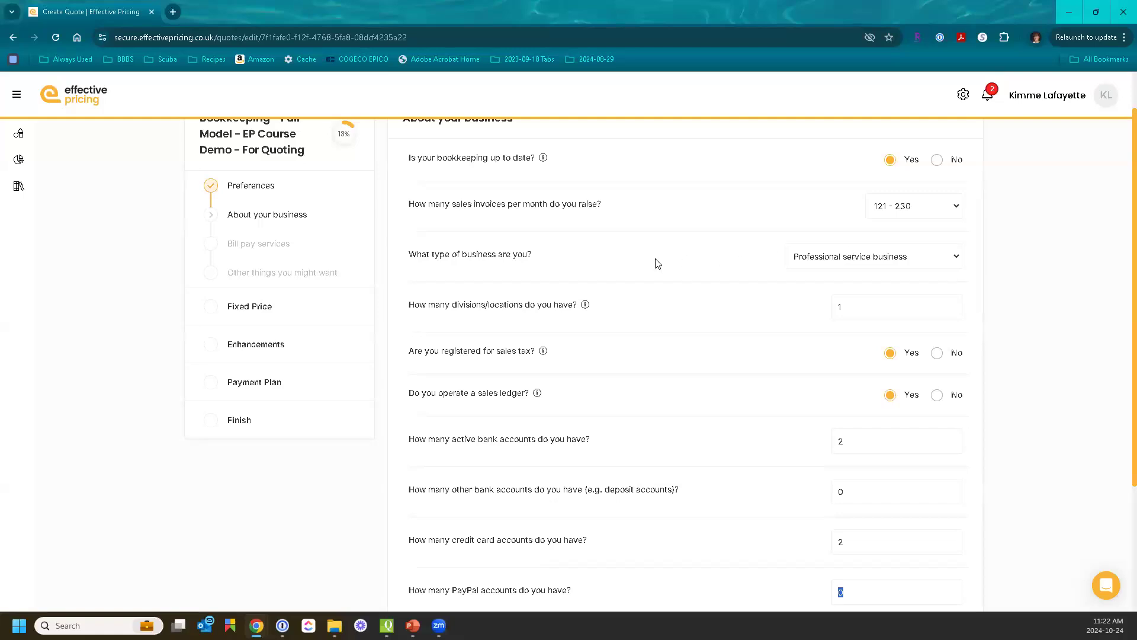
scroll(477, 237, up, 1)
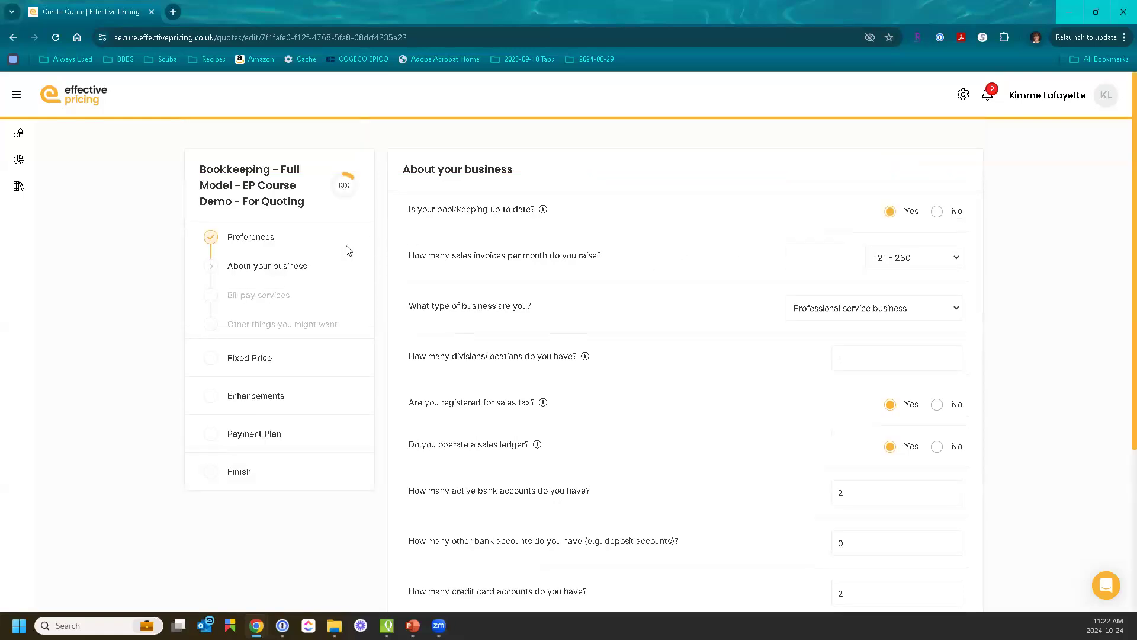
click(269, 295)
click(269, 320)
click(268, 292)
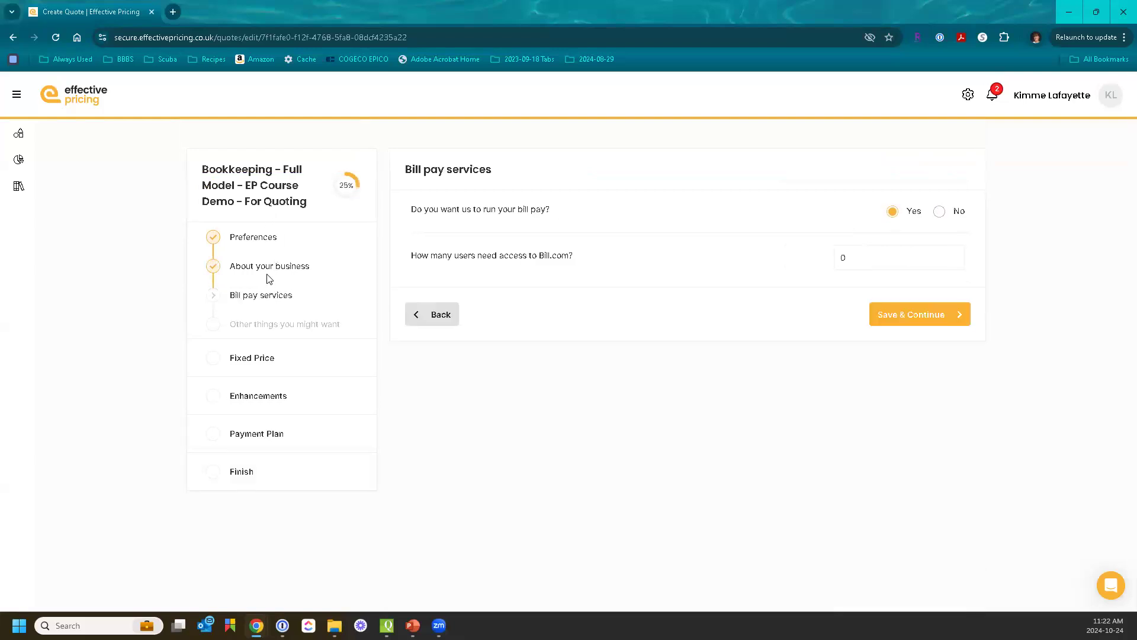
click(270, 266)
click(264, 238)
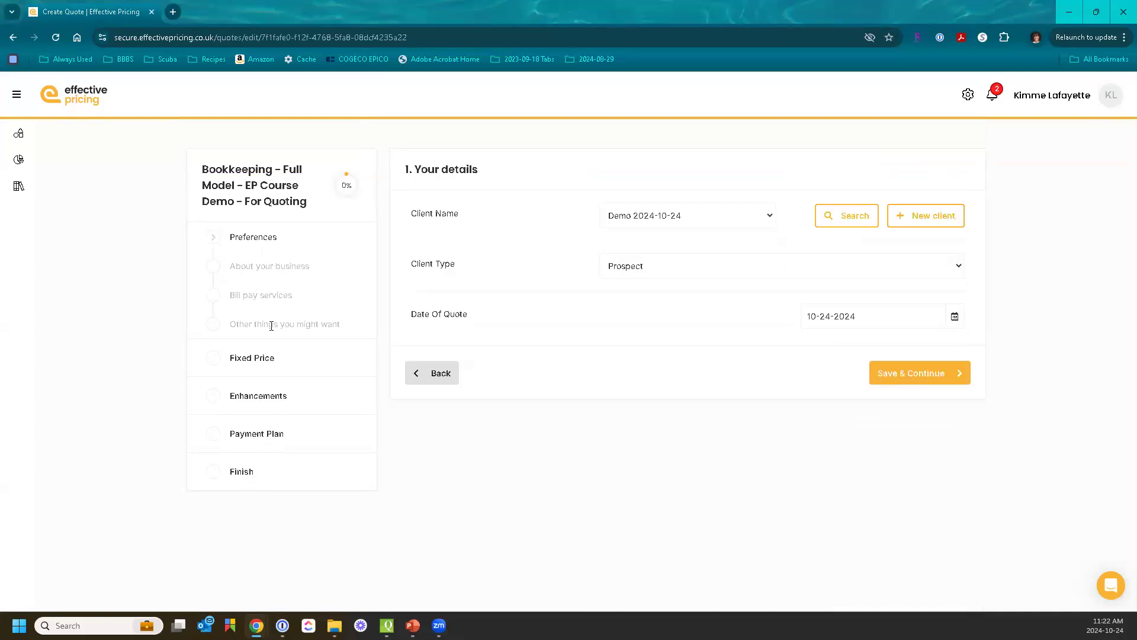
click(271, 324)
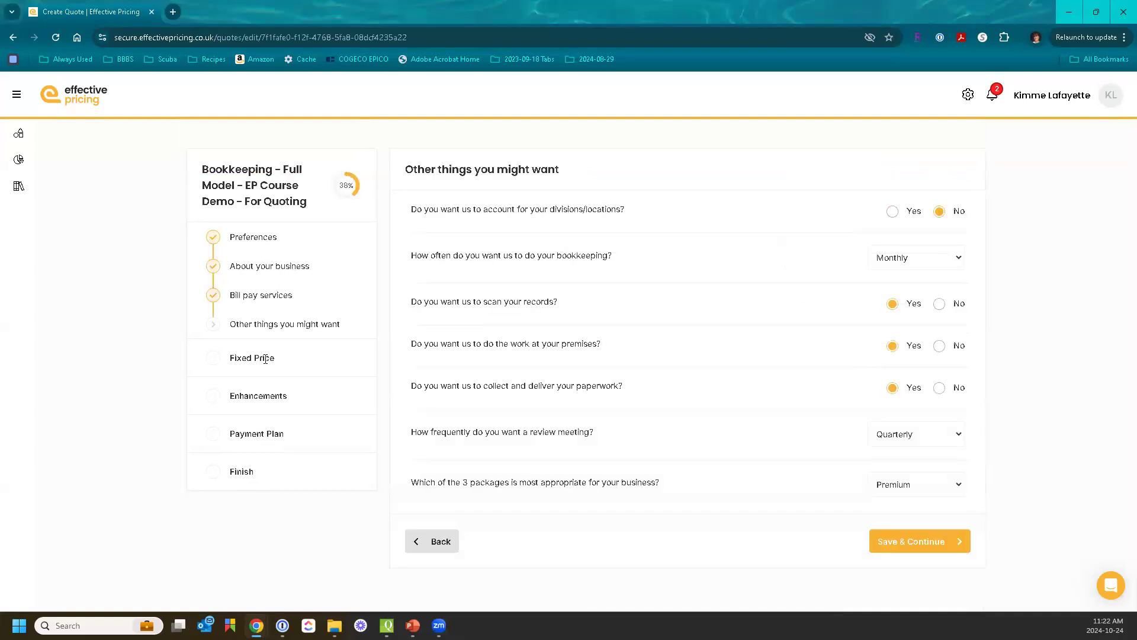
Step: Go from Other things you might want to the Fixed Price page for the demo quote
triple_click(246, 357)
double_click(249, 356)
click(261, 322)
click(912, 541)
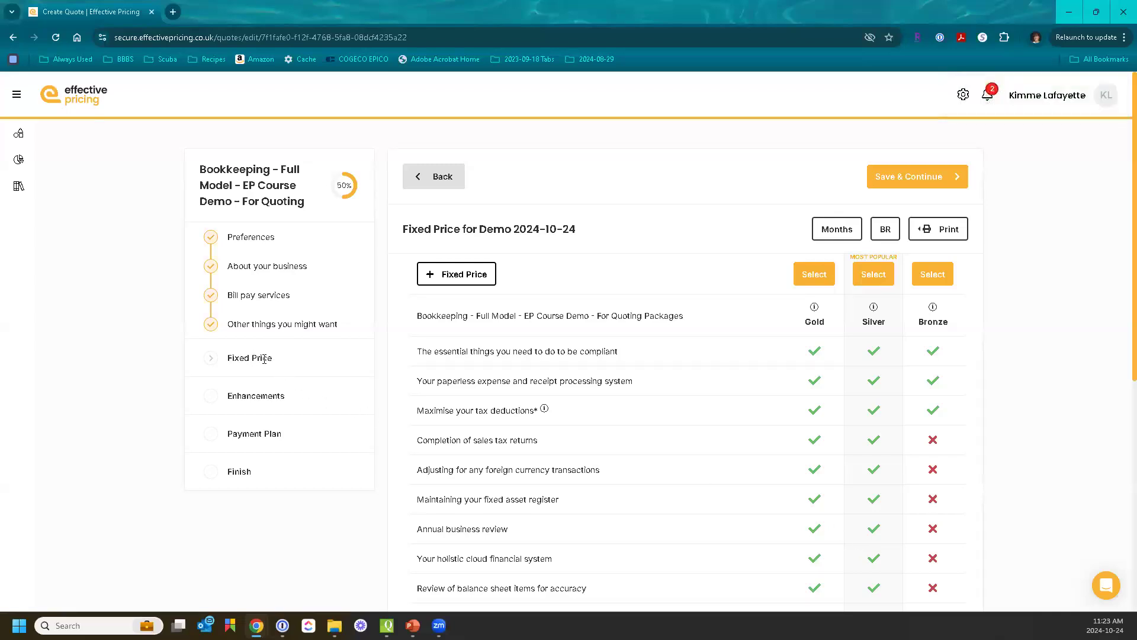
Step: Switch between the Preferences and Fixed Price sections of the quote, and return to Other things you might want
click(251, 234)
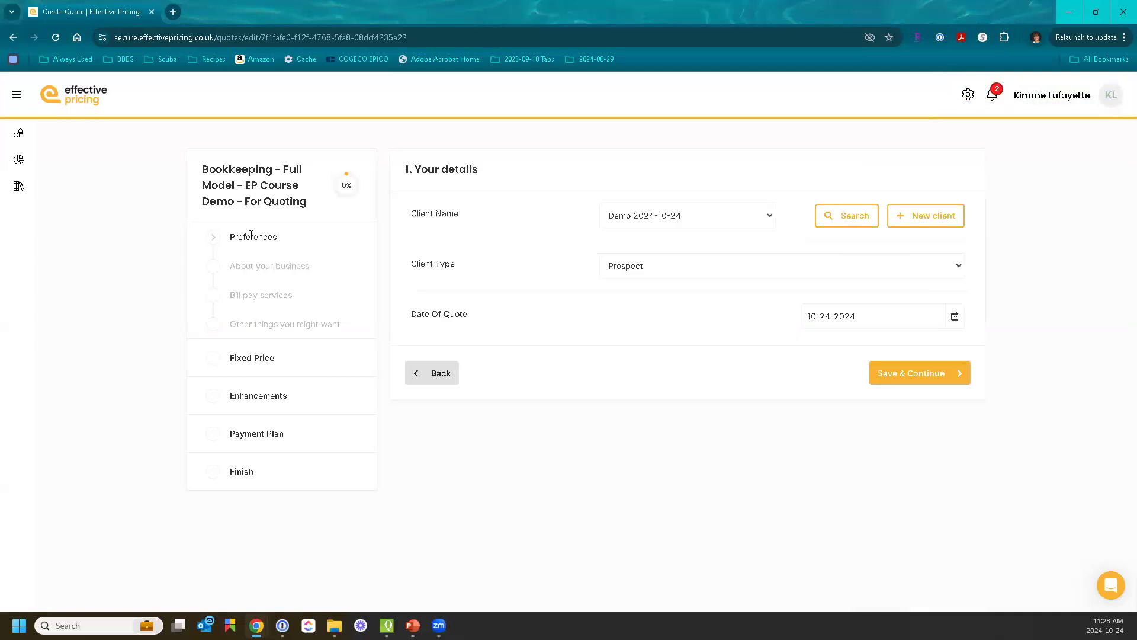
click(263, 356)
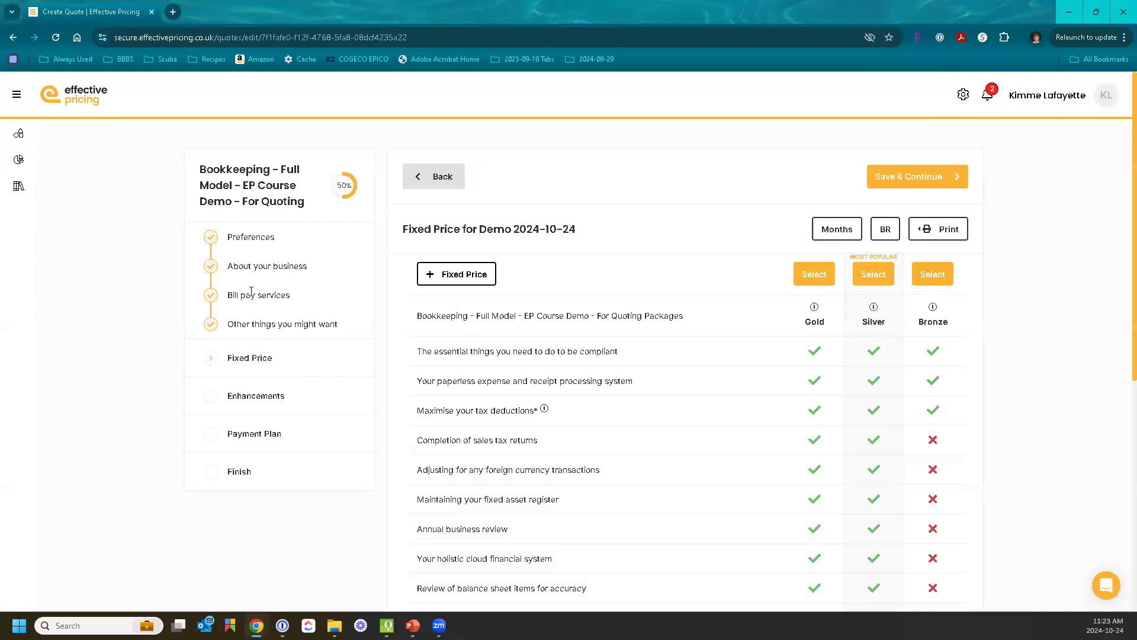
click(256, 234)
click(266, 358)
click(269, 323)
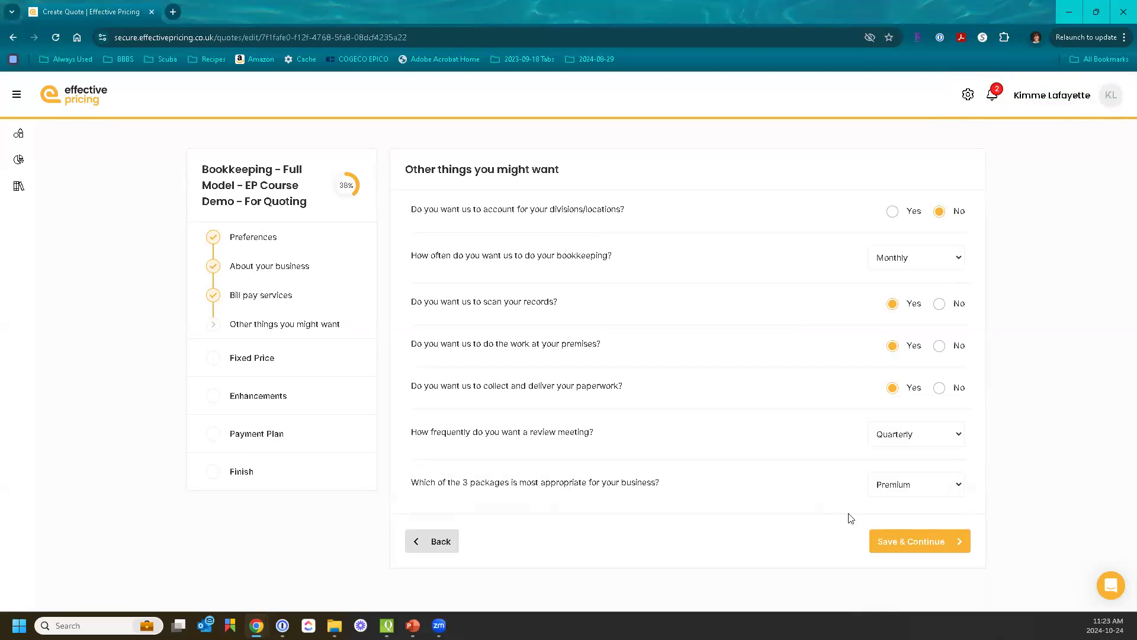
Step: Look through the demo quote's Preferences section and all of its About your business questions
click(279, 265)
click(264, 239)
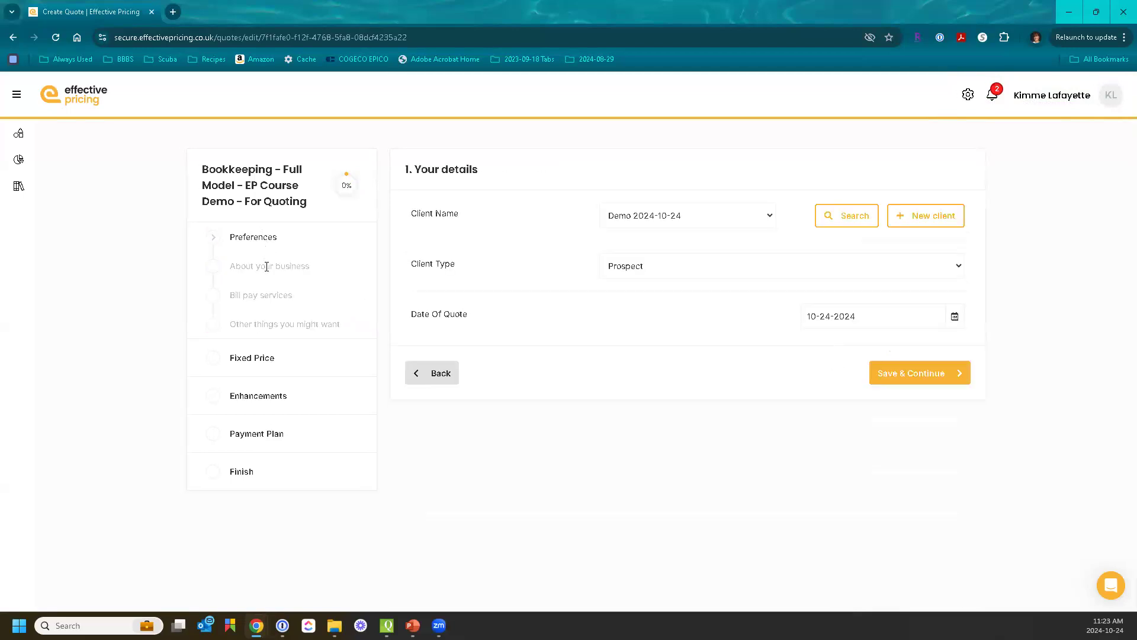
click(267, 266)
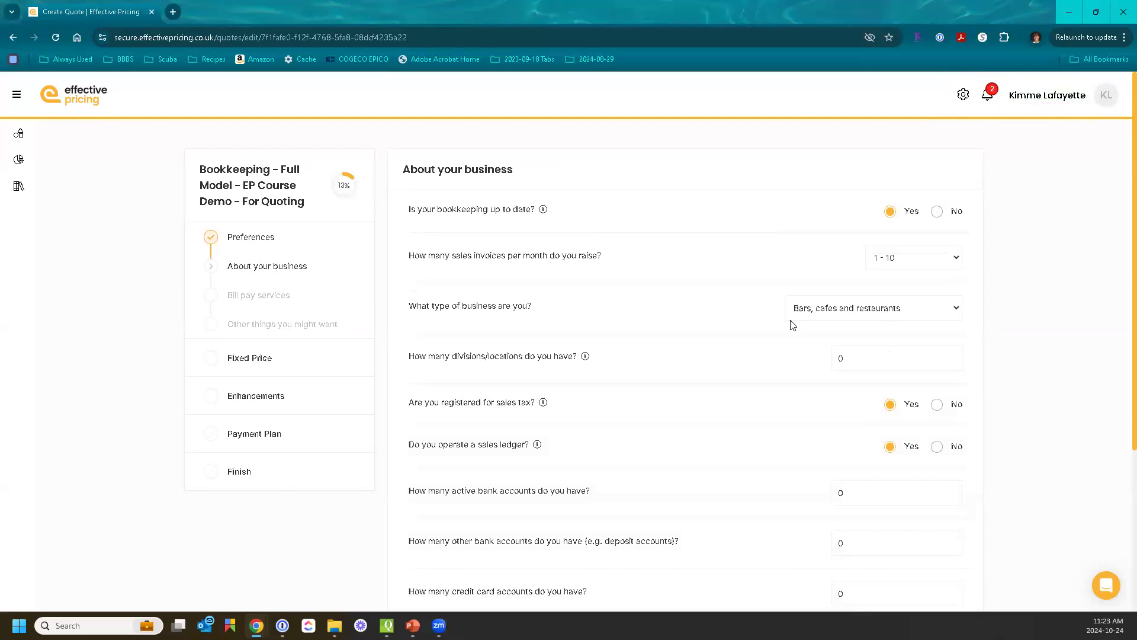
scroll(792, 325, down, 4)
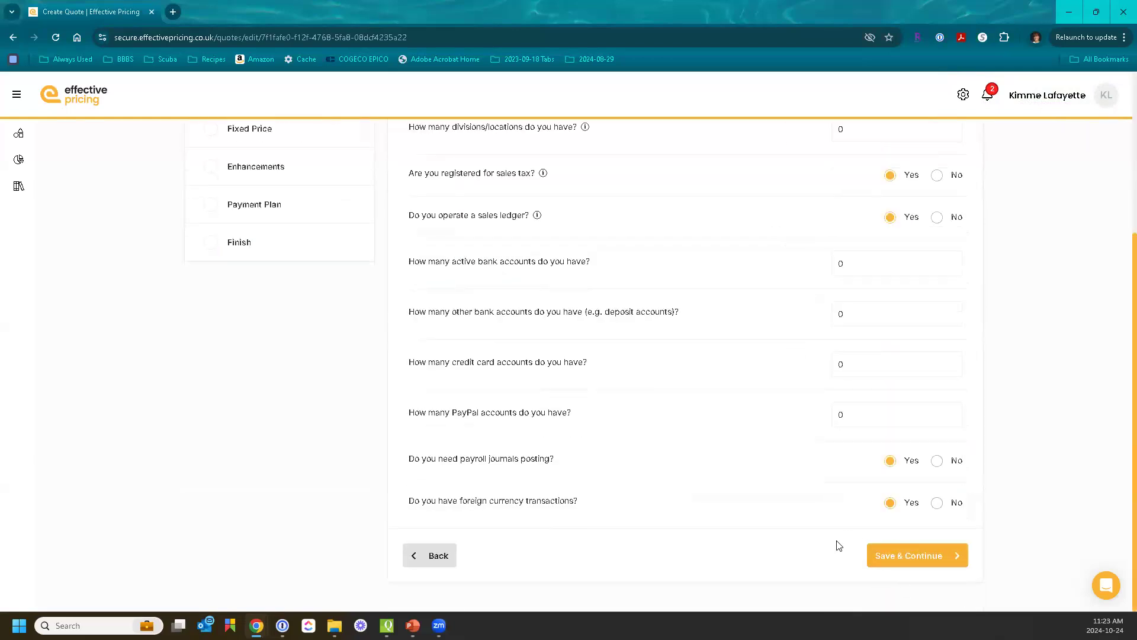
scroll(809, 531, up, 4)
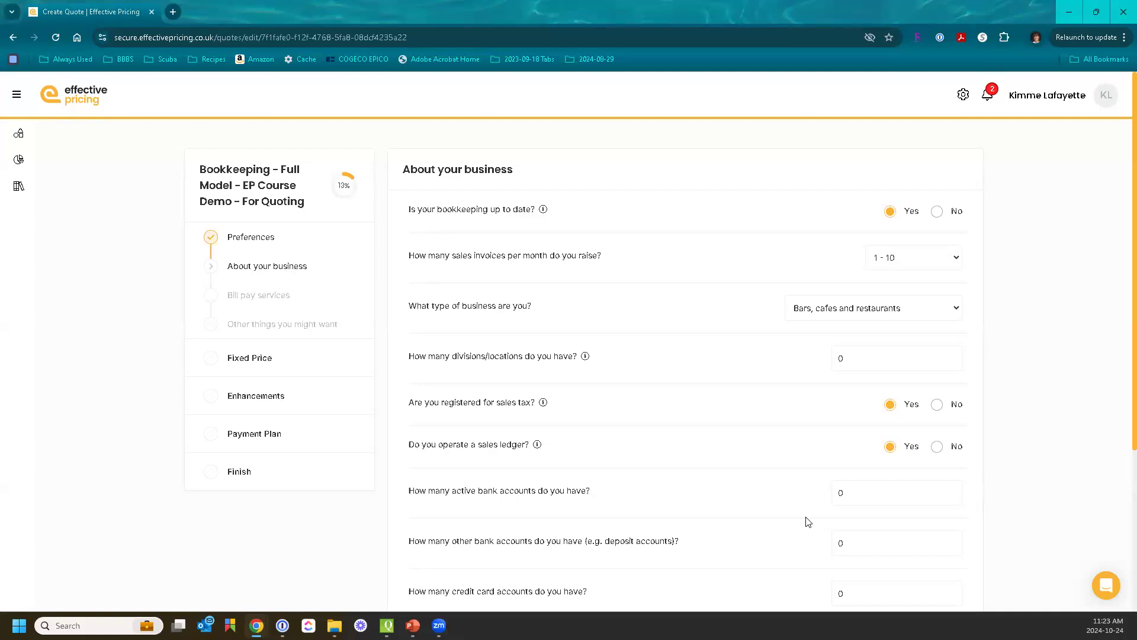
scroll(835, 447, down, 4)
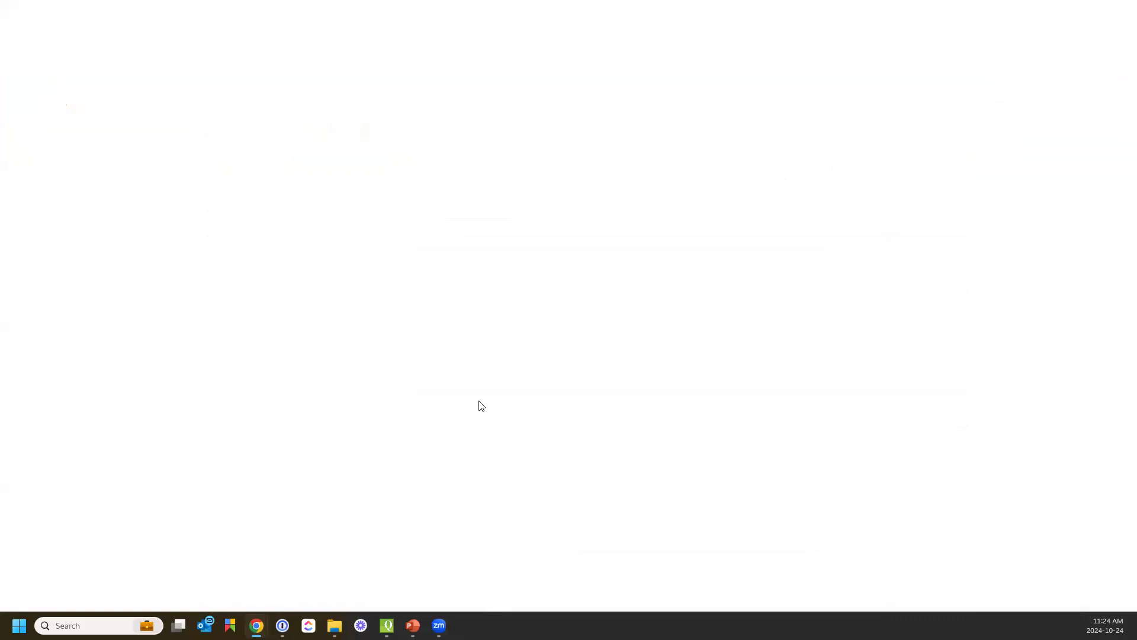
Step: Look through the BBBS service companies quote's sections from Revenue & Sales to Scope of Work, and return to its Preferences
scroll(452, 396, up, 3)
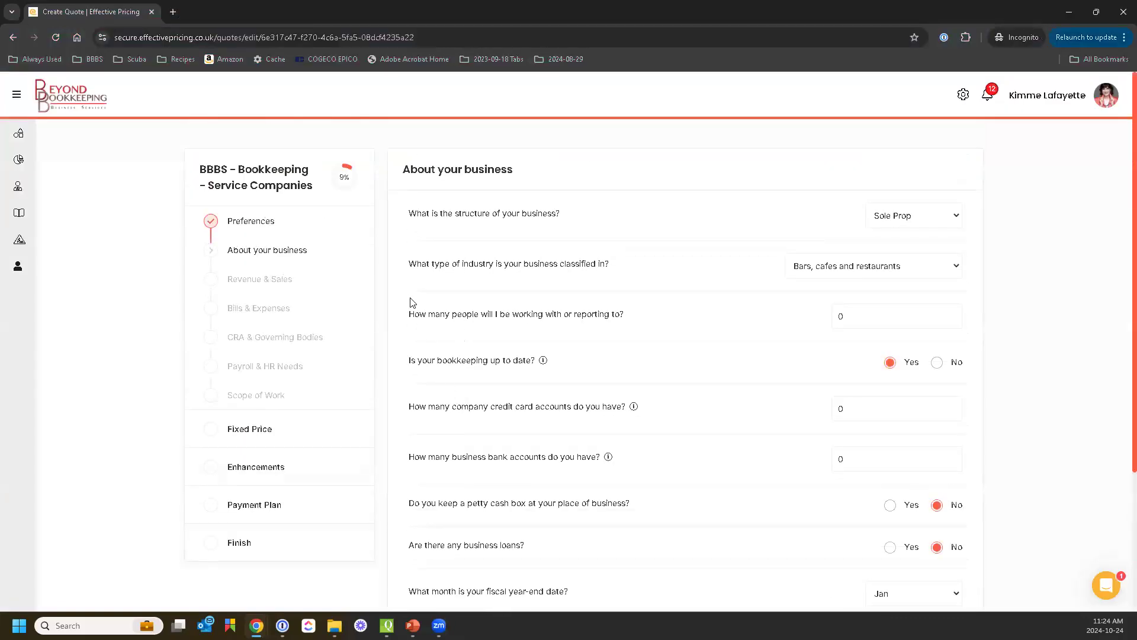
click(258, 279)
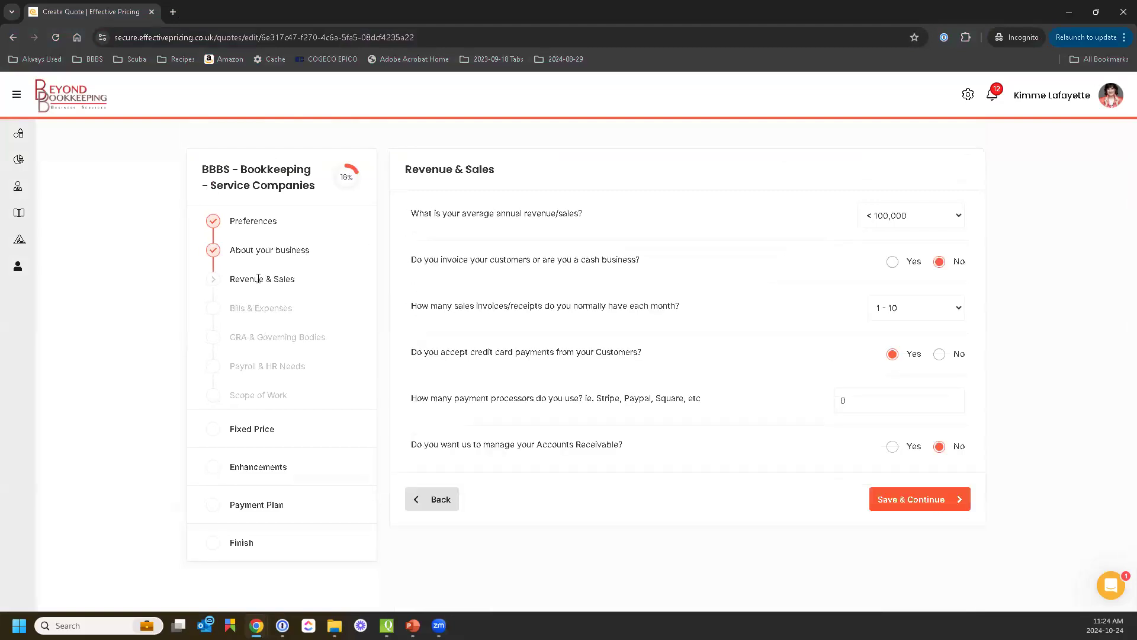
click(262, 309)
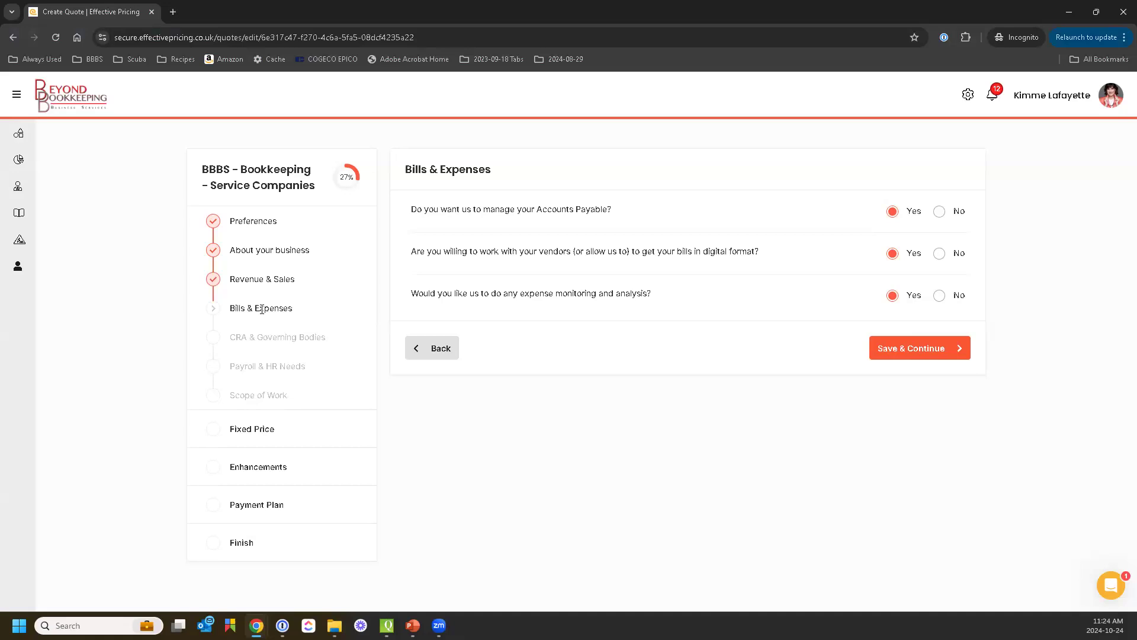
click(260, 281)
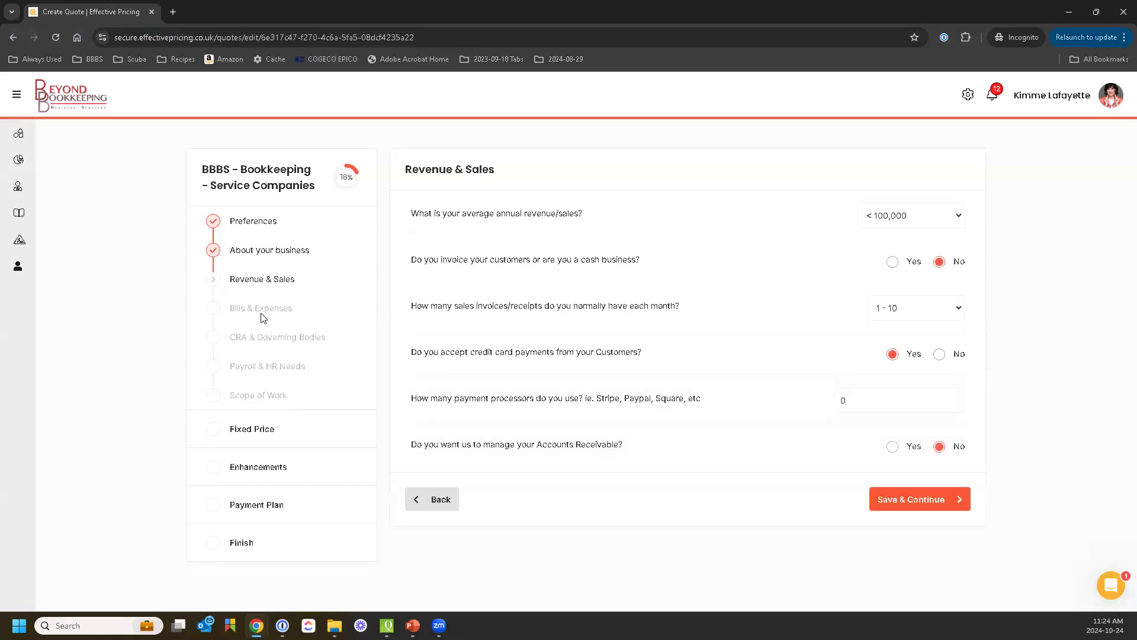
click(264, 318)
click(265, 335)
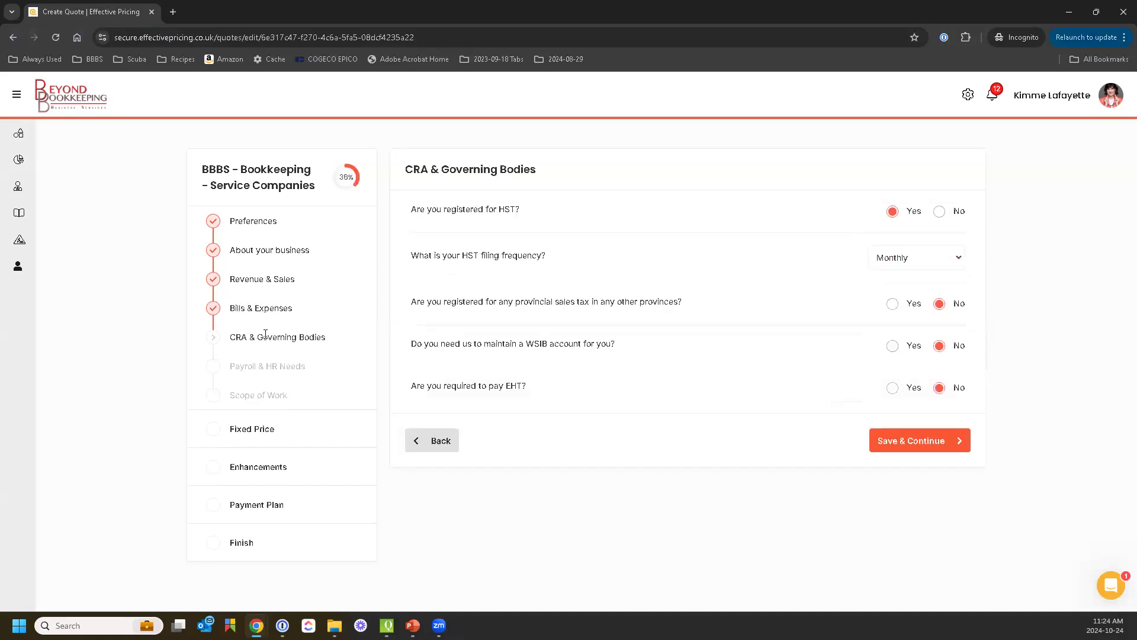
click(269, 368)
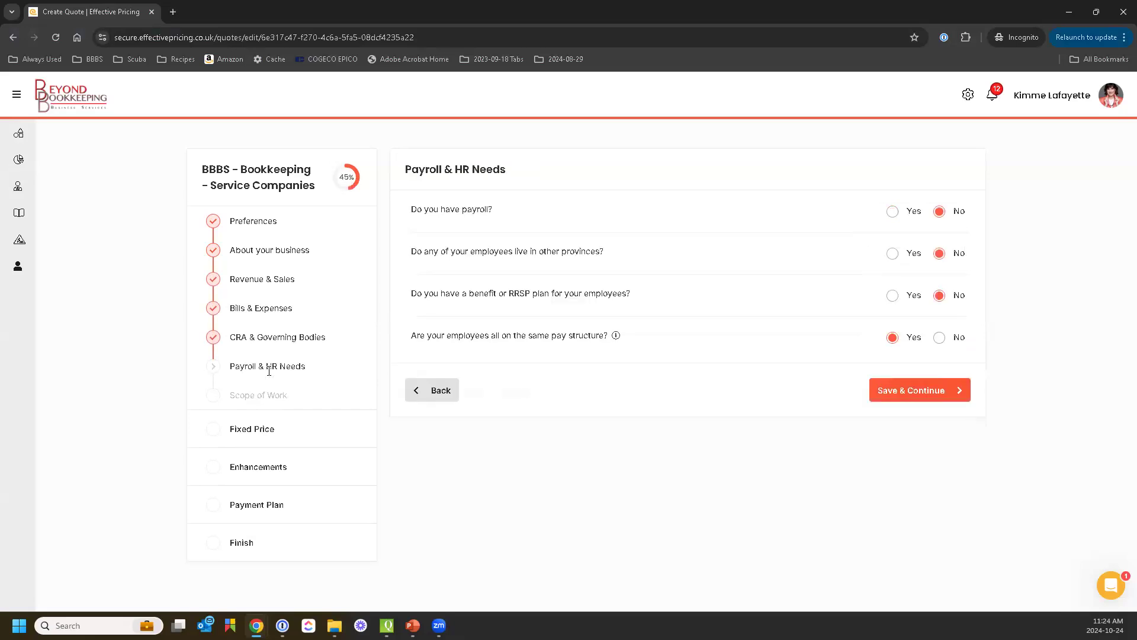
click(269, 396)
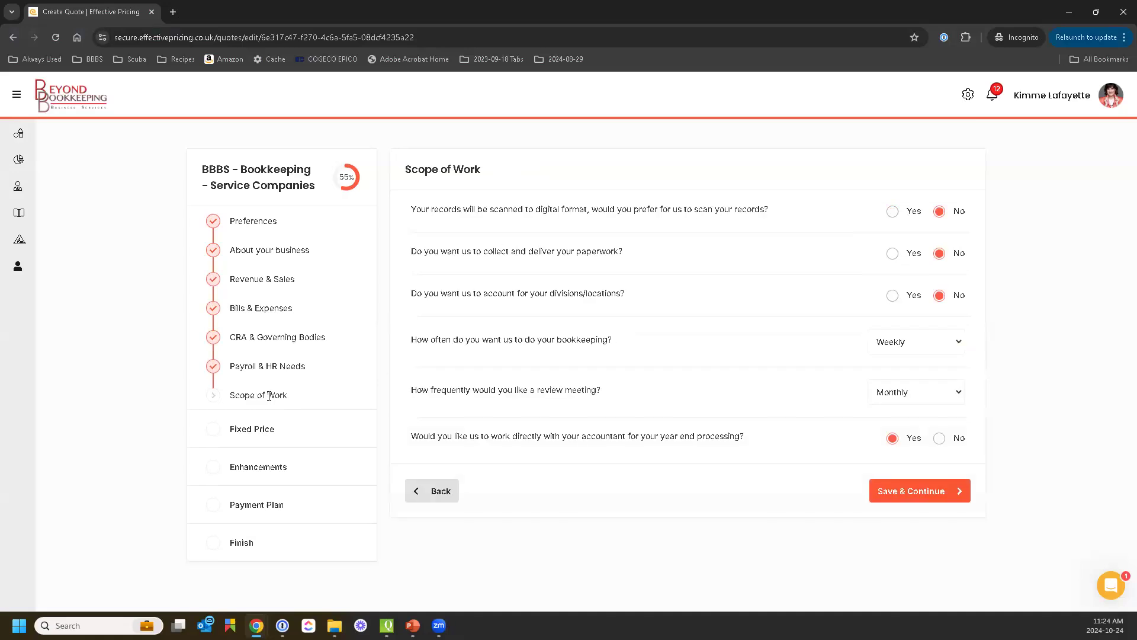
click(253, 222)
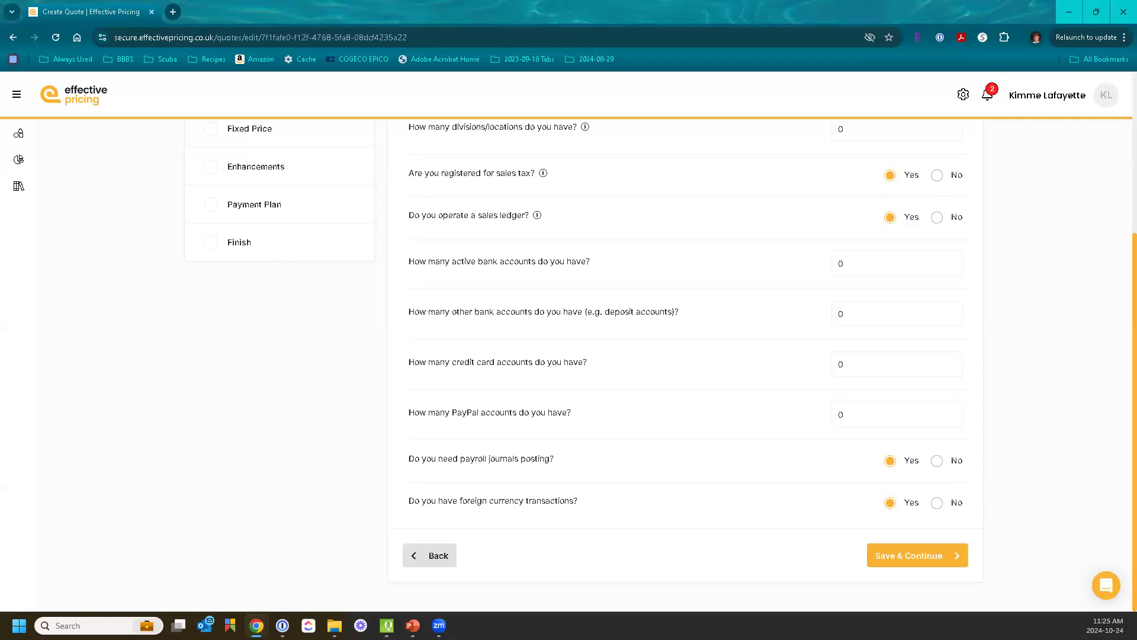
Step: View the sales invoices per month ranges in the demo quote, clear the answer and set it back to 1 - 10
scroll(415, 196, up, 3)
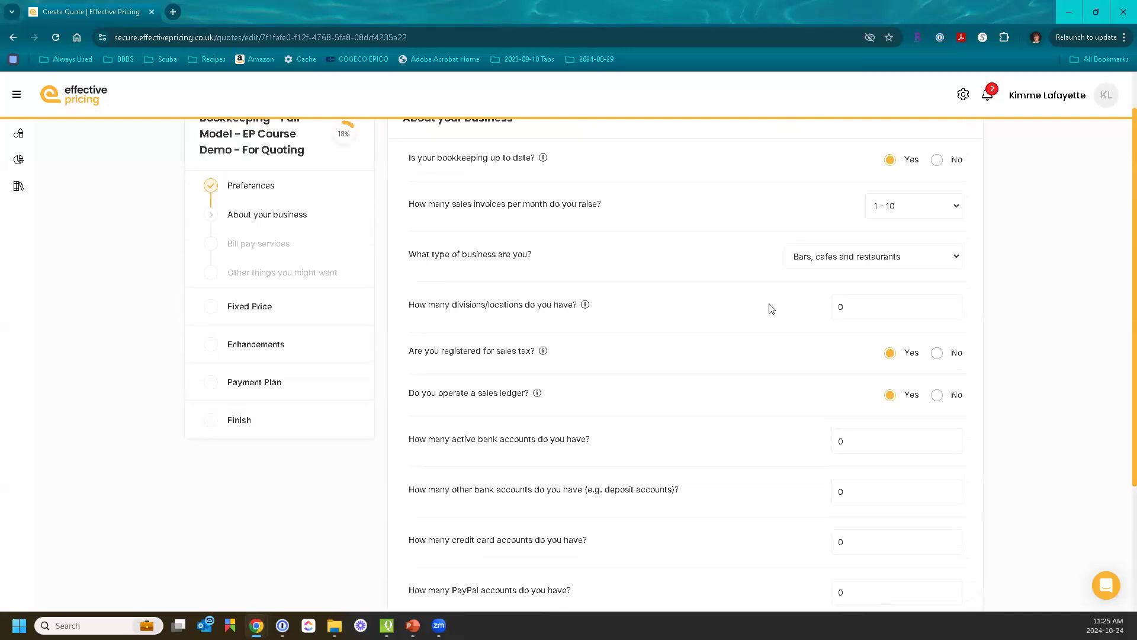
scroll(769, 310, up, 1)
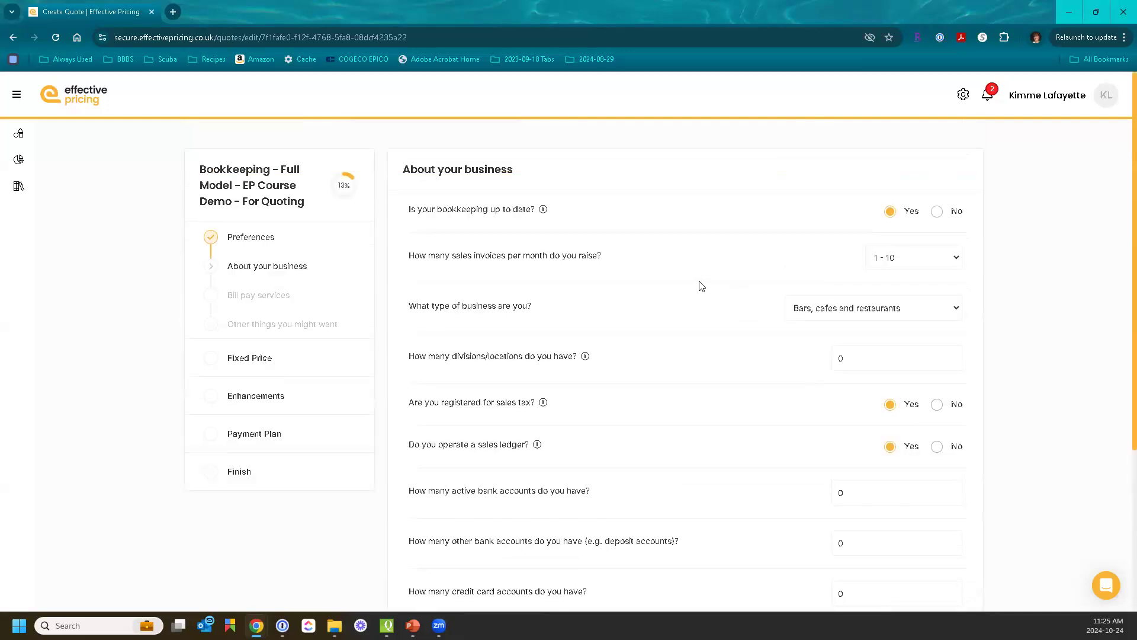
scroll(702, 286, down, 1)
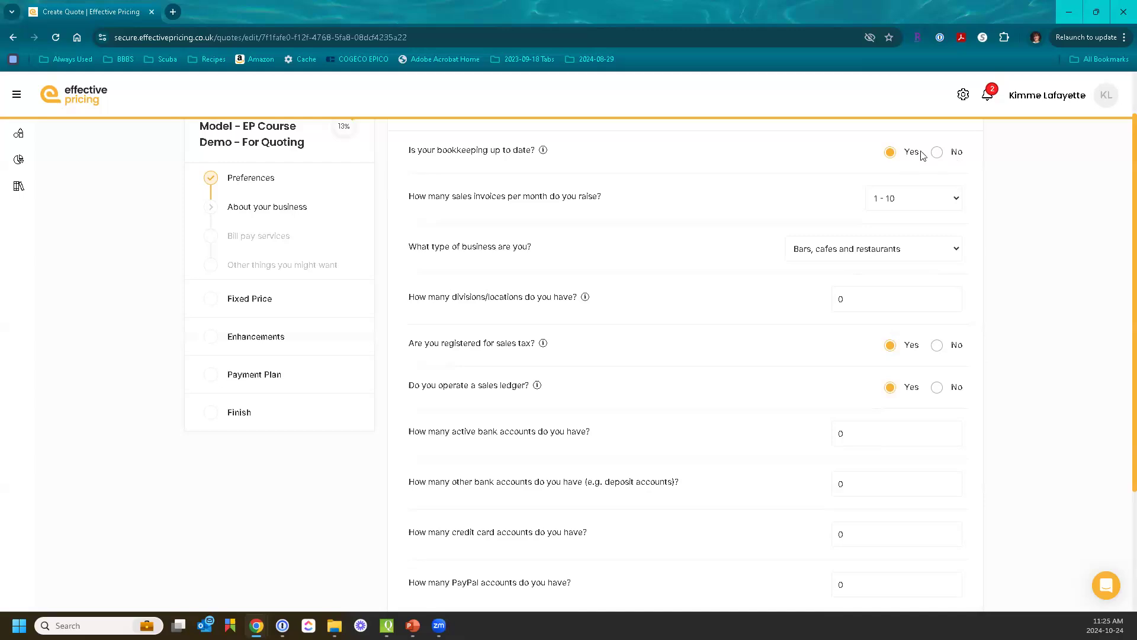
click(955, 200)
click(955, 201)
click(952, 203)
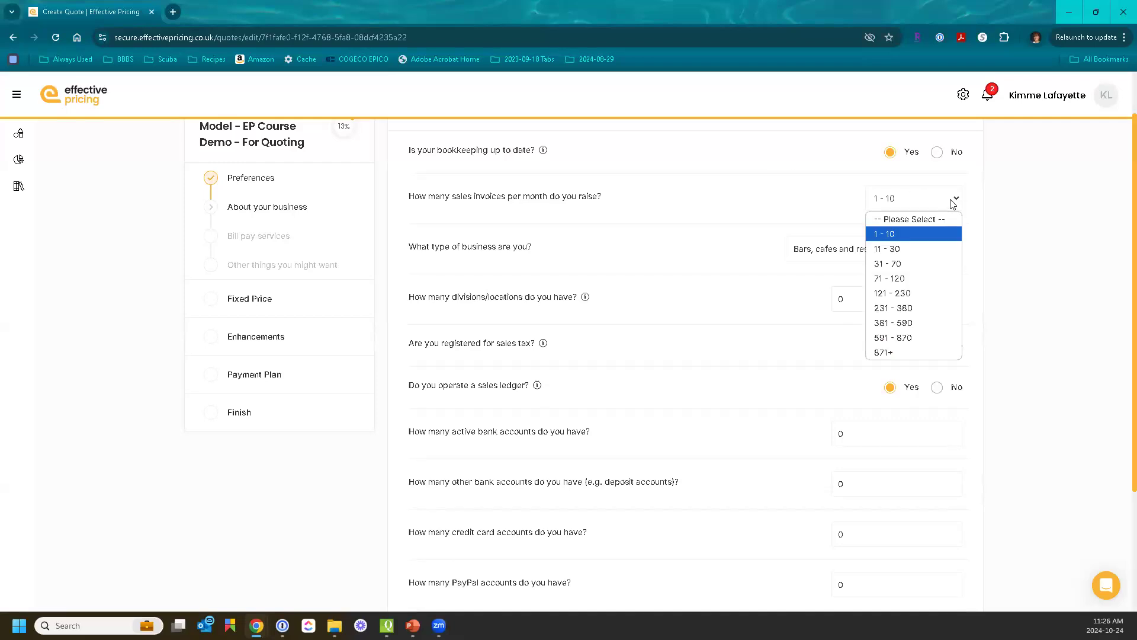
click(920, 220)
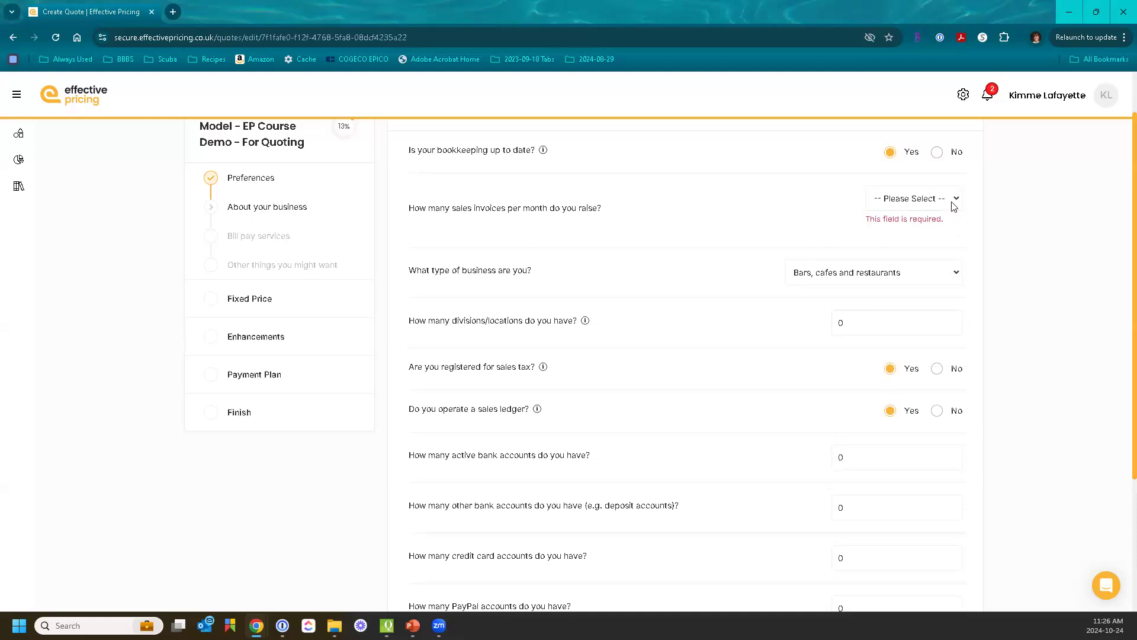
click(954, 203)
click(915, 237)
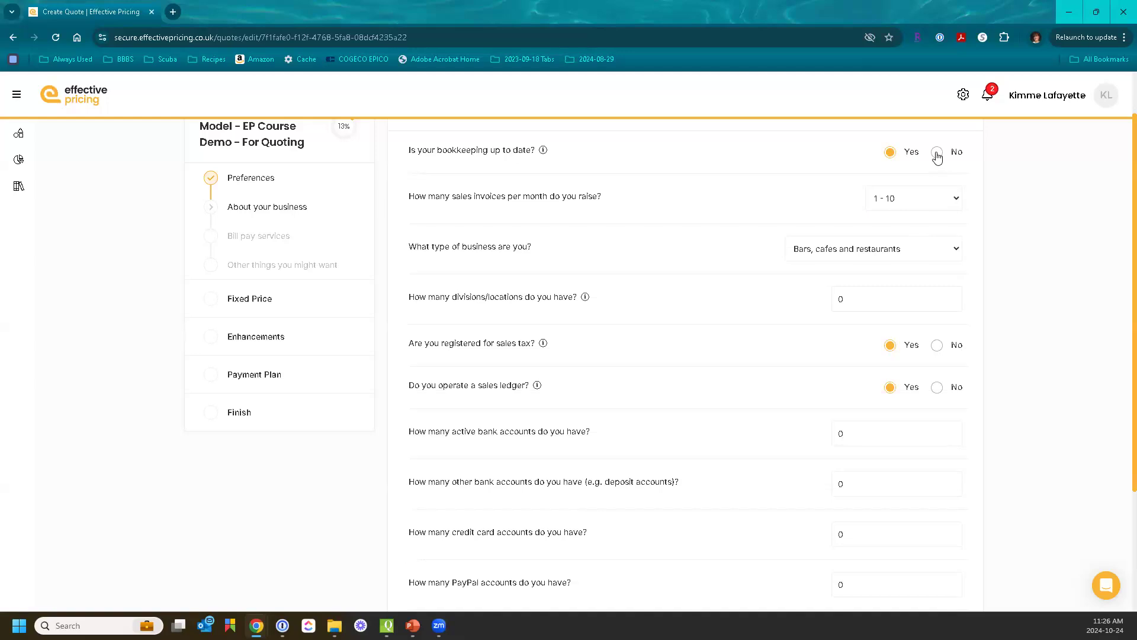
Step: Set the type of business to Professional service business, and save the About your business answers to continue to Bill pay services
click(919, 255)
click(851, 315)
click(895, 255)
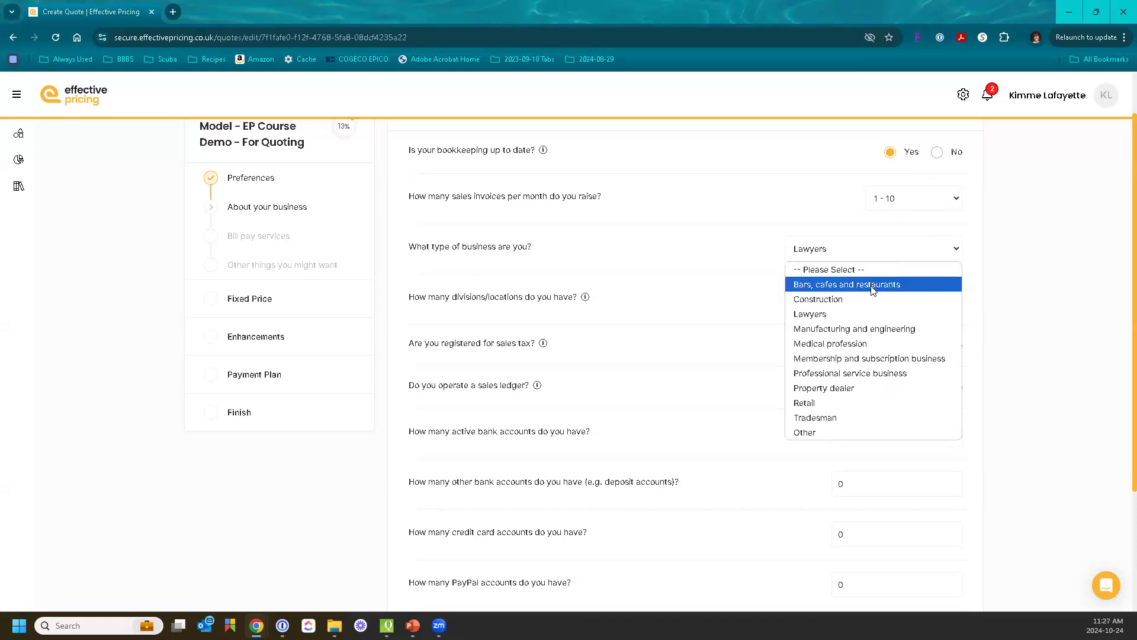
click(863, 373)
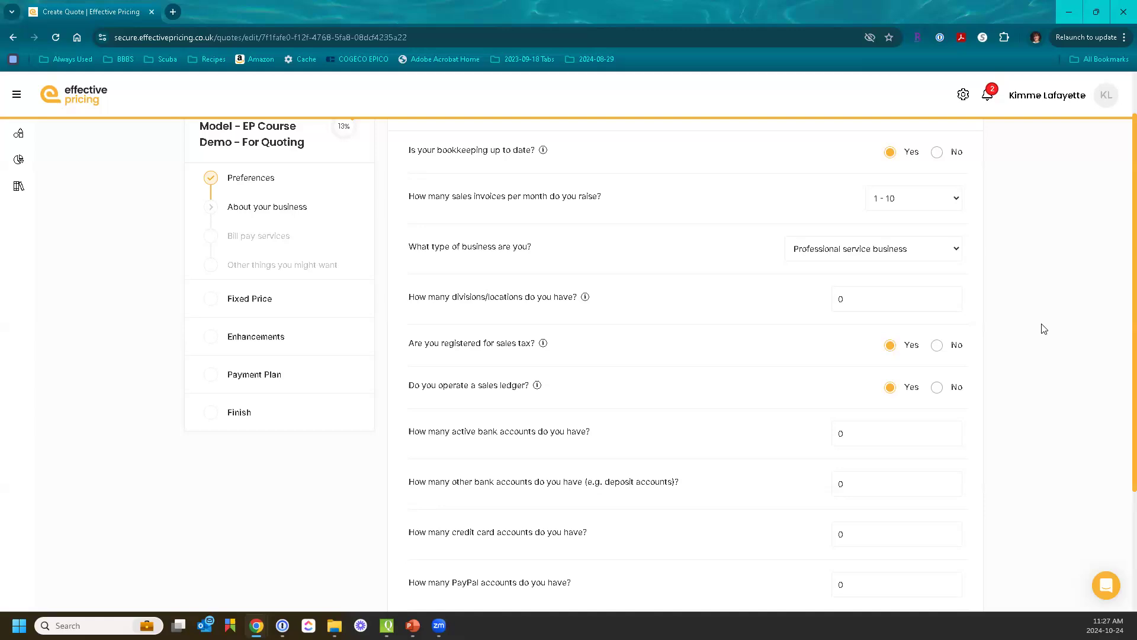
scroll(1043, 328, down, 3)
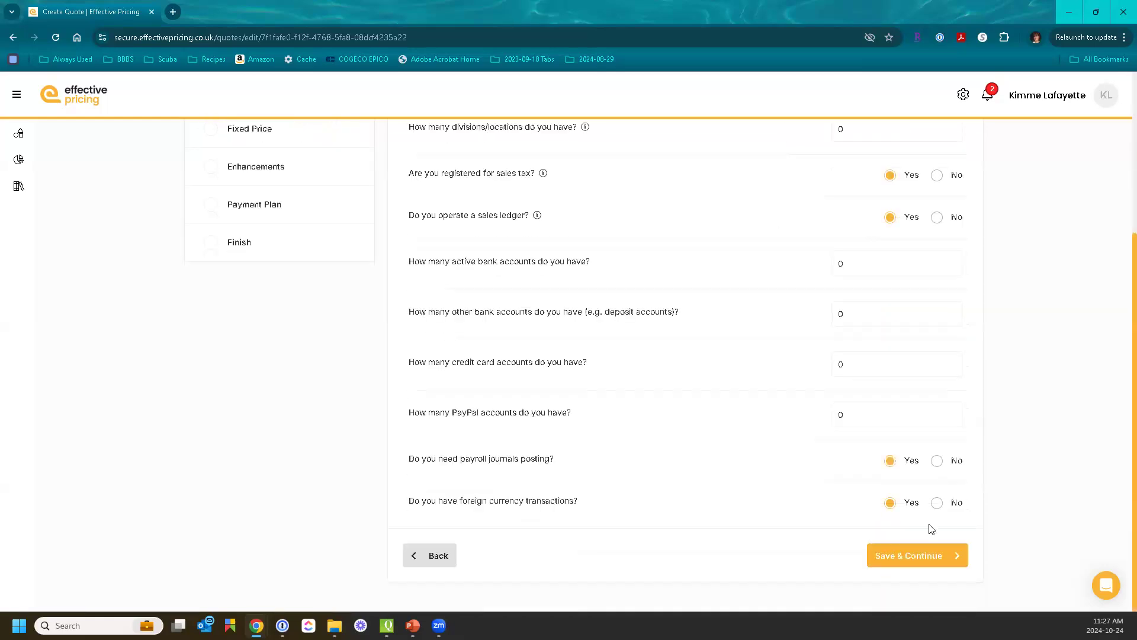
click(924, 560)
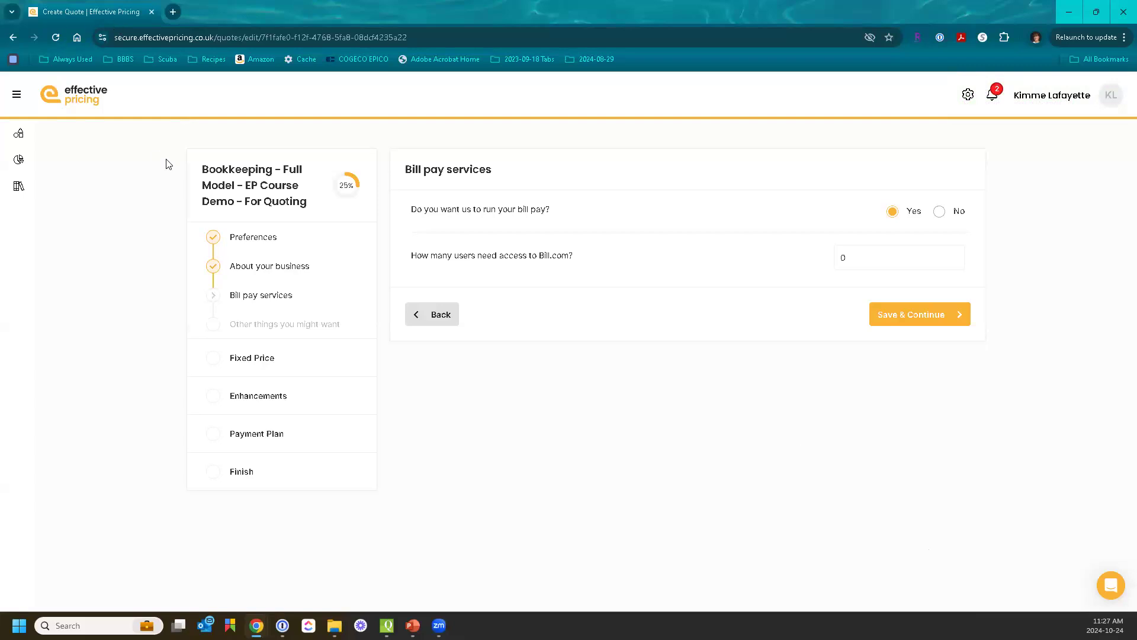
Step: Review the About your business questions again, and go through Bill pay services to Other things you might want
click(273, 265)
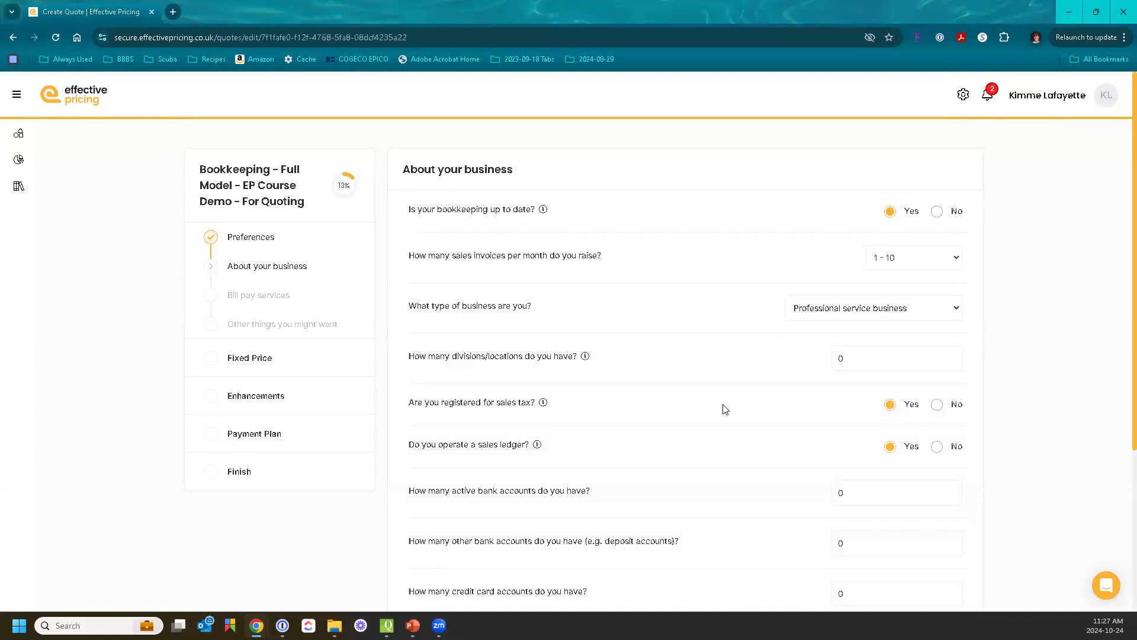
scroll(725, 409, down, 2)
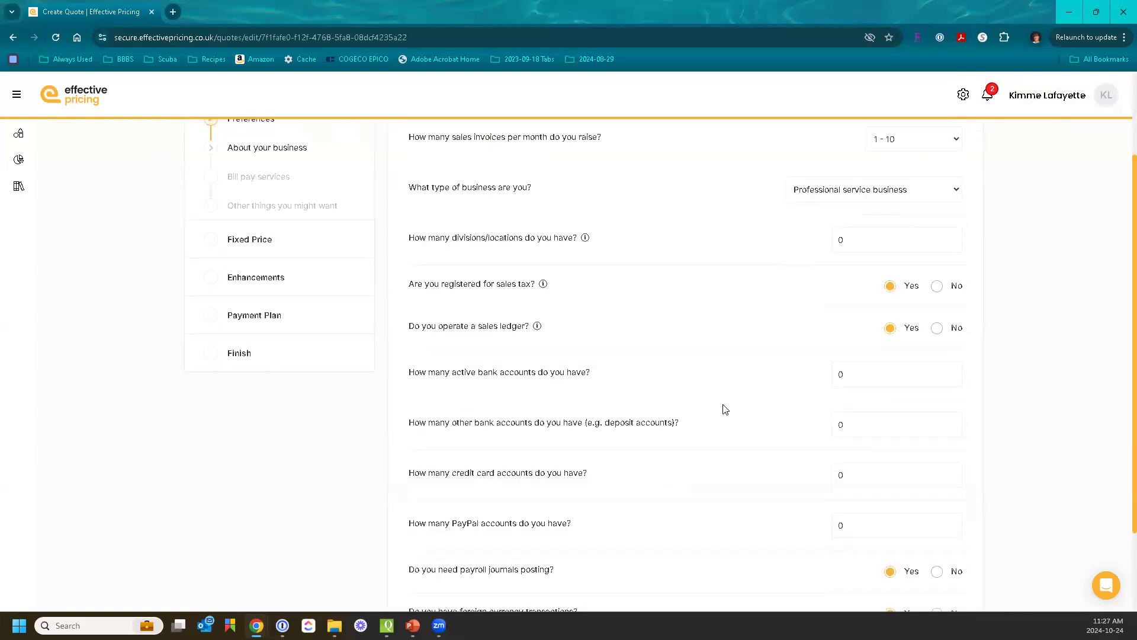
scroll(725, 409, down, 2)
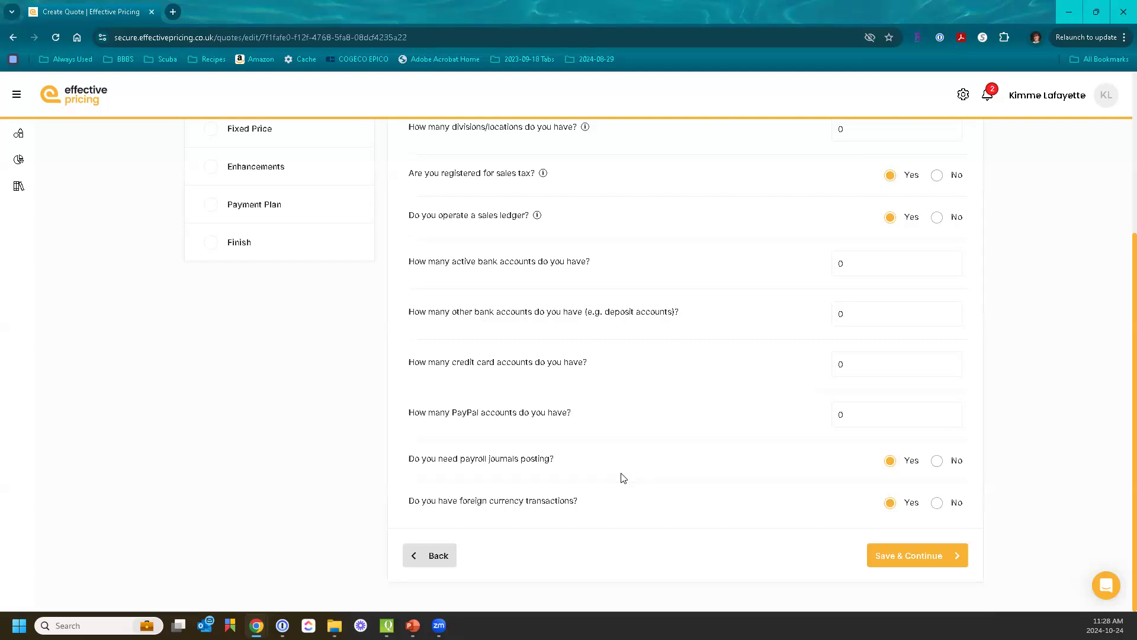
scroll(623, 477, up, 4)
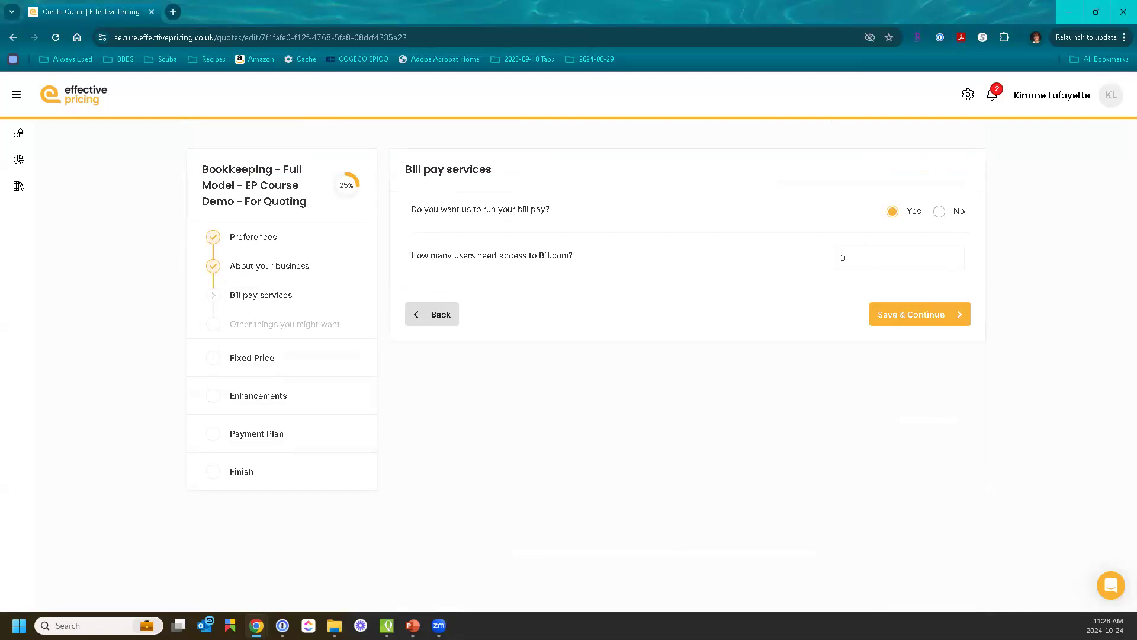
click(277, 268)
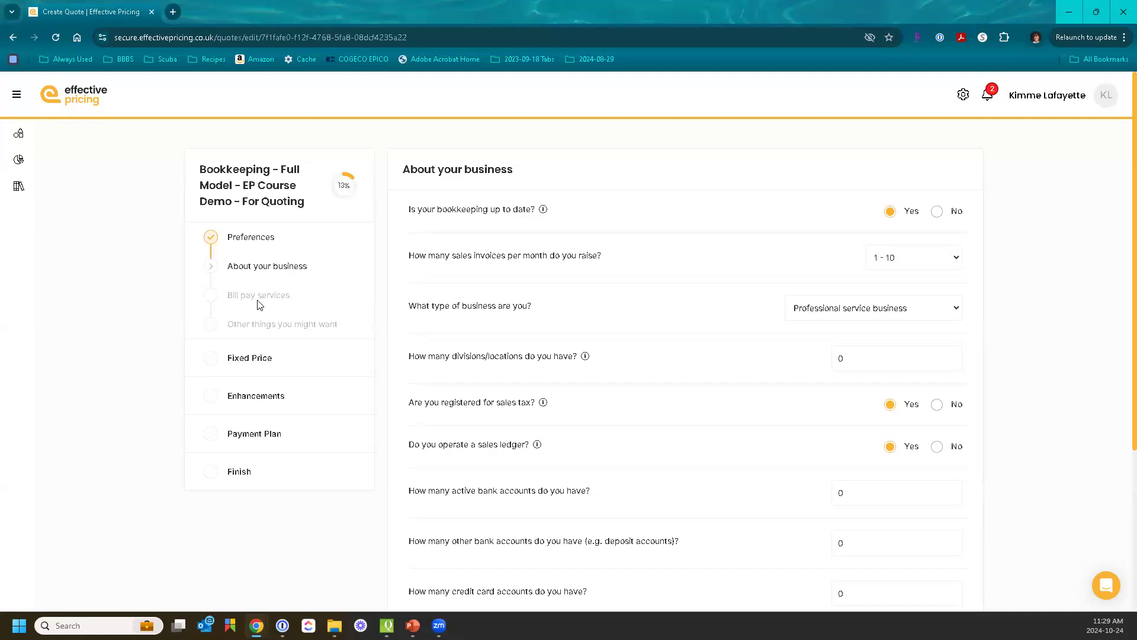
click(283, 299)
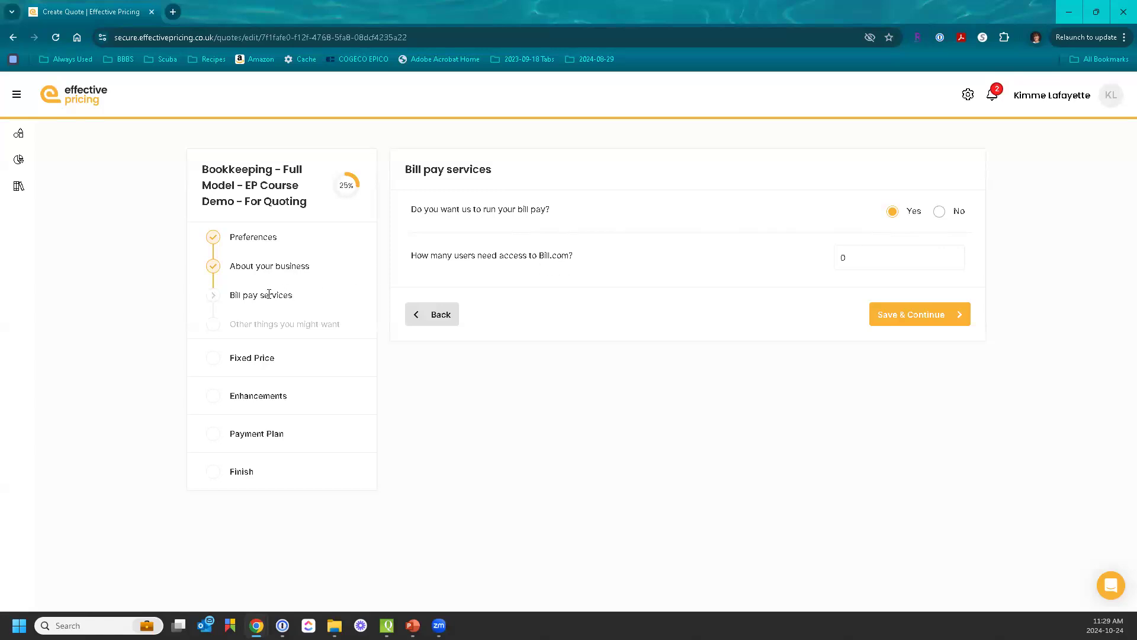
click(284, 327)
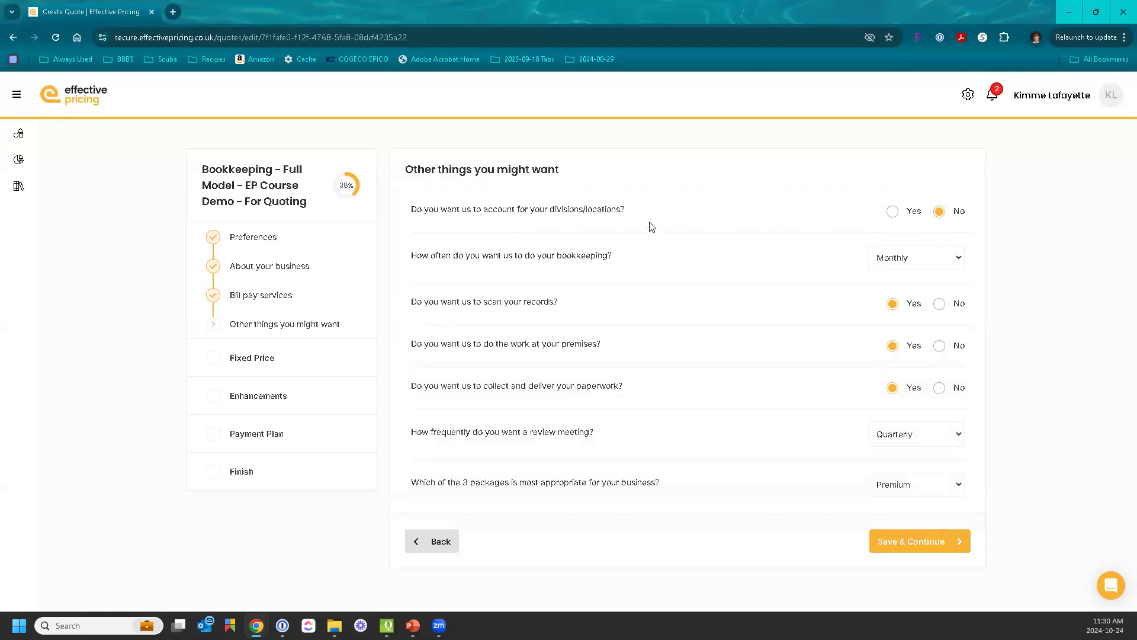
Step: Set the number of divisions/locations to 2 and answer Yes to accounting for divisions/locations in Other things you might want
click(268, 265)
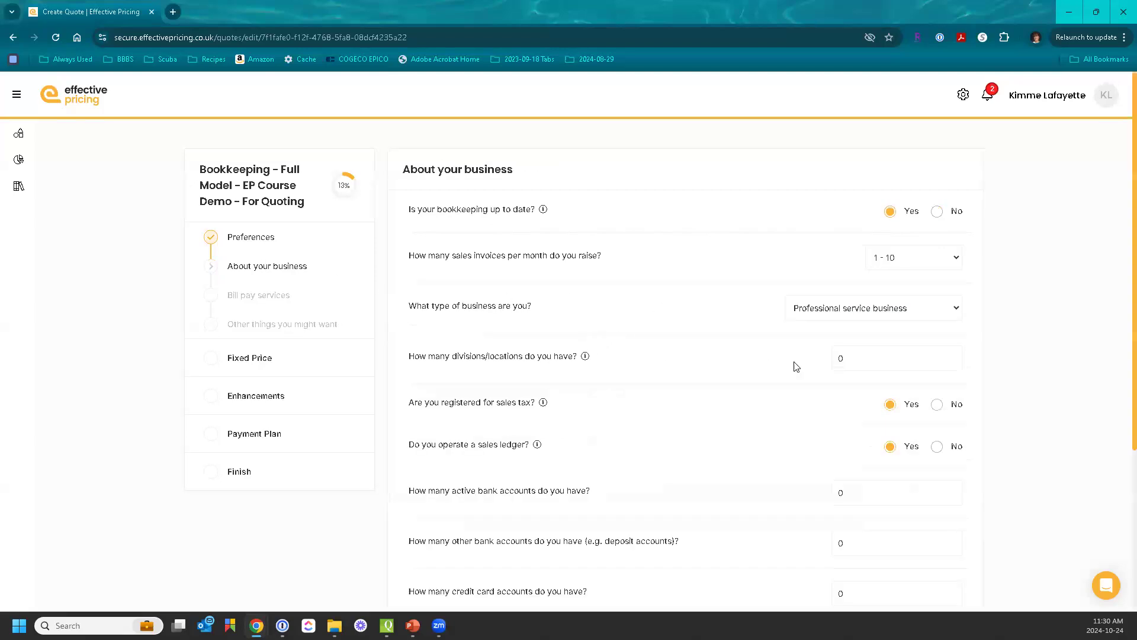
drag(851, 357, 797, 358)
text(2)
click(318, 327)
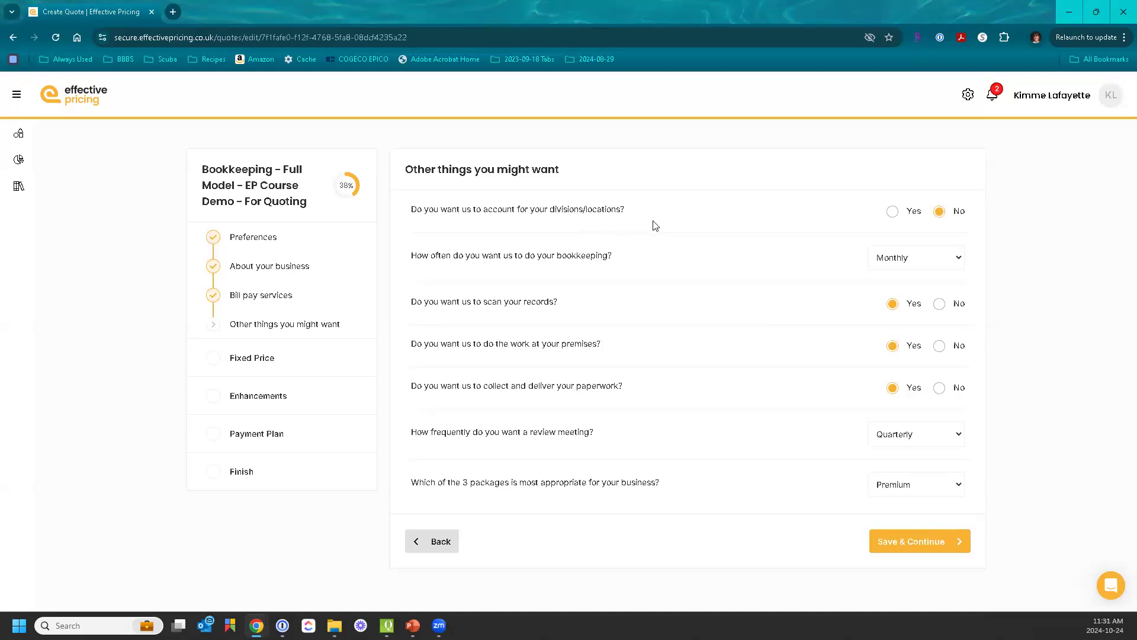
click(892, 214)
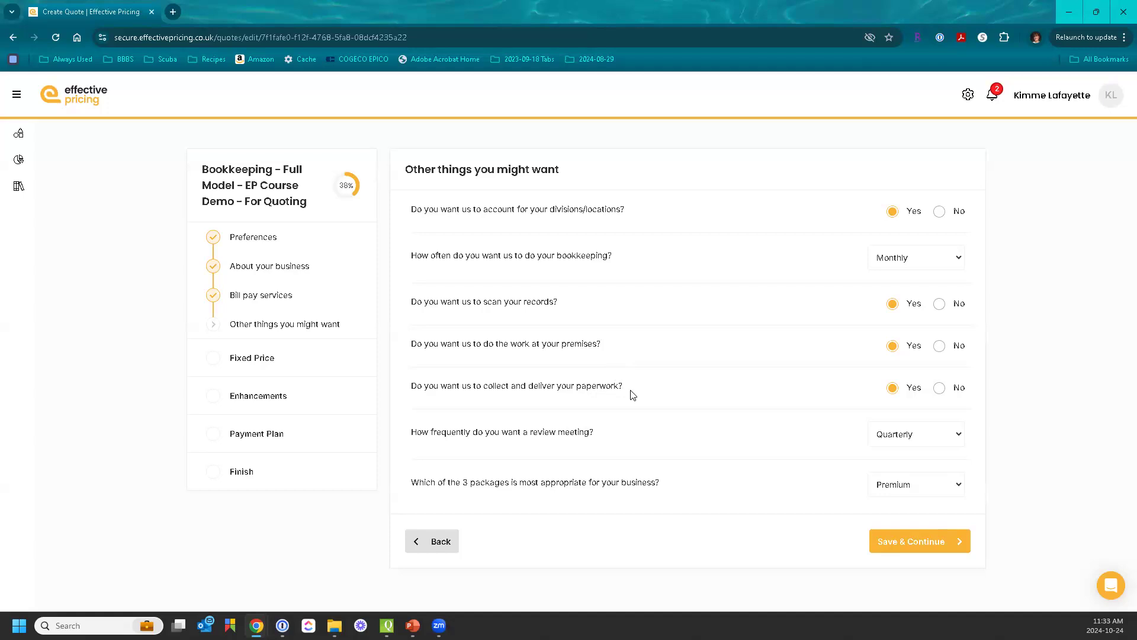
Step: View the frequency options for the review meeting question, leaving the answer at Quarterly
click(957, 435)
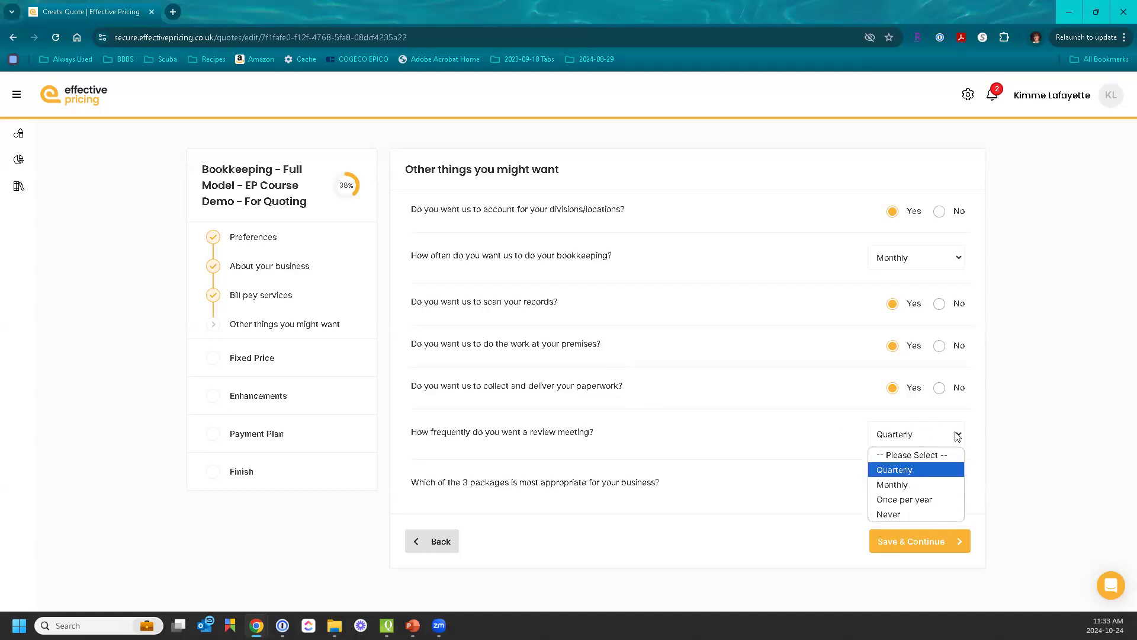
click(957, 435)
click(957, 436)
click(957, 439)
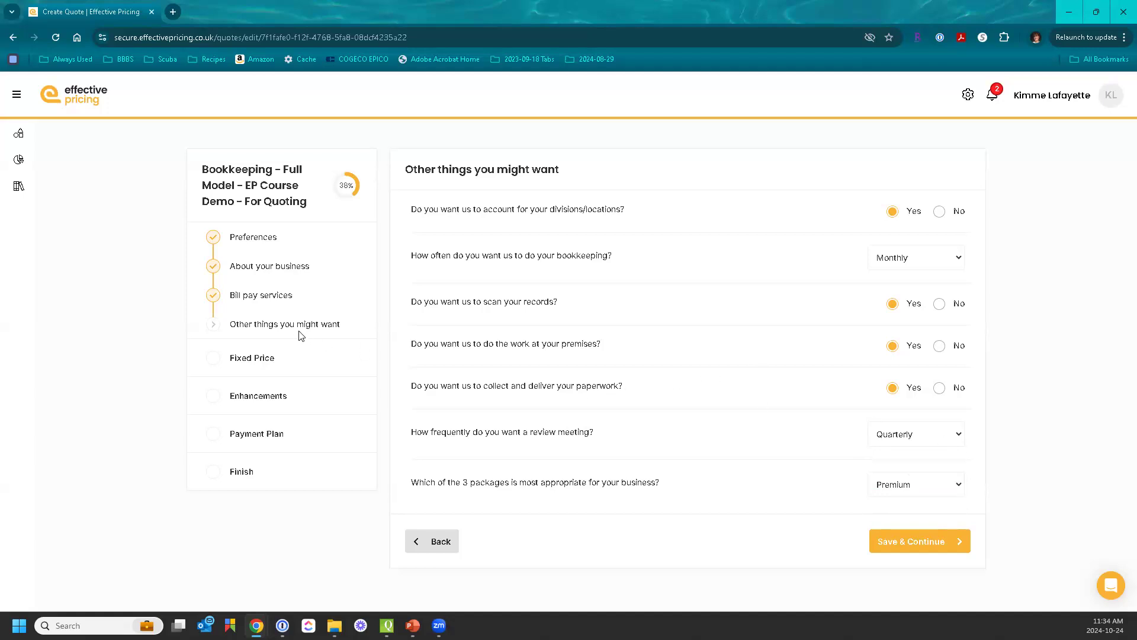
Step: Save the Other things you might want answers and look through which services the Gold, Silver and Bronze packages include
click(891, 543)
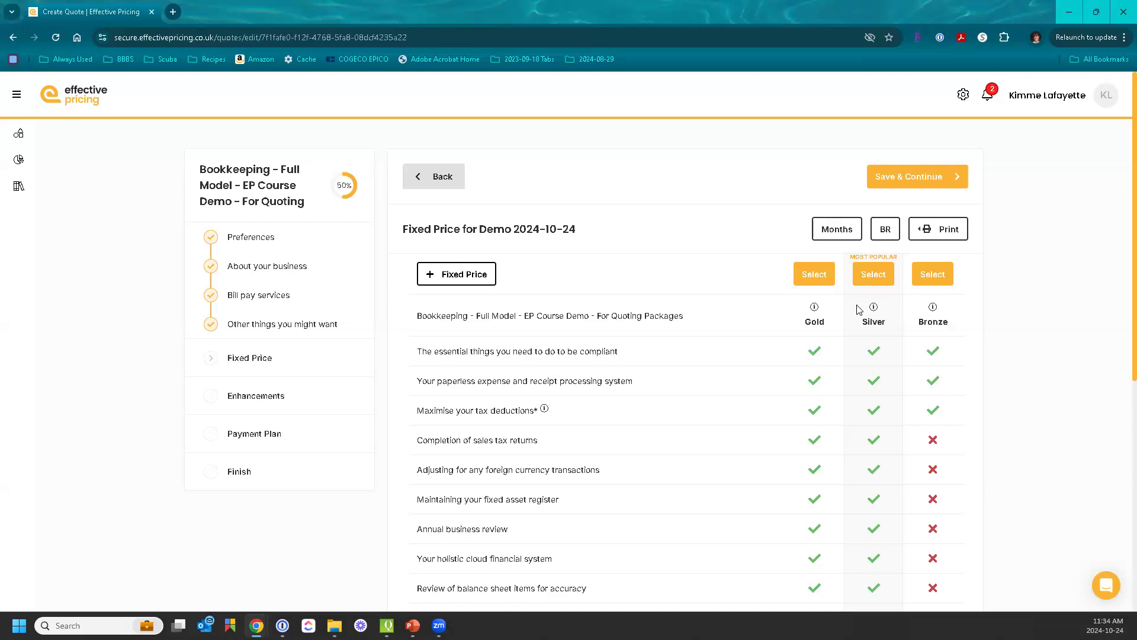
scroll(677, 360, down, 2)
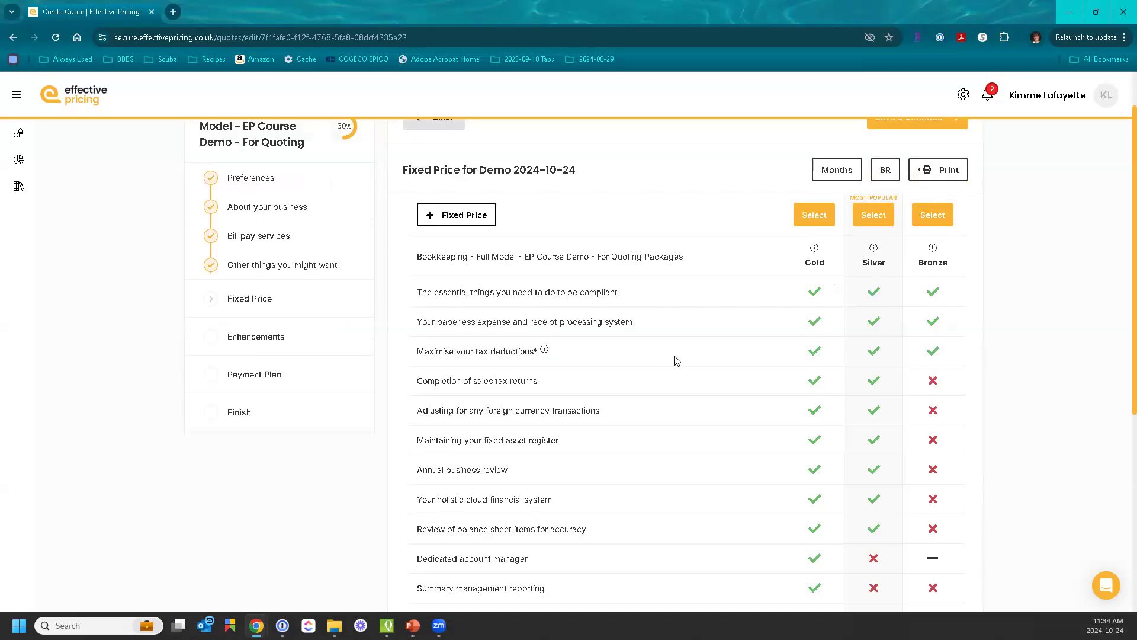
scroll(677, 361, down, 1)
scroll(677, 361, up, 1)
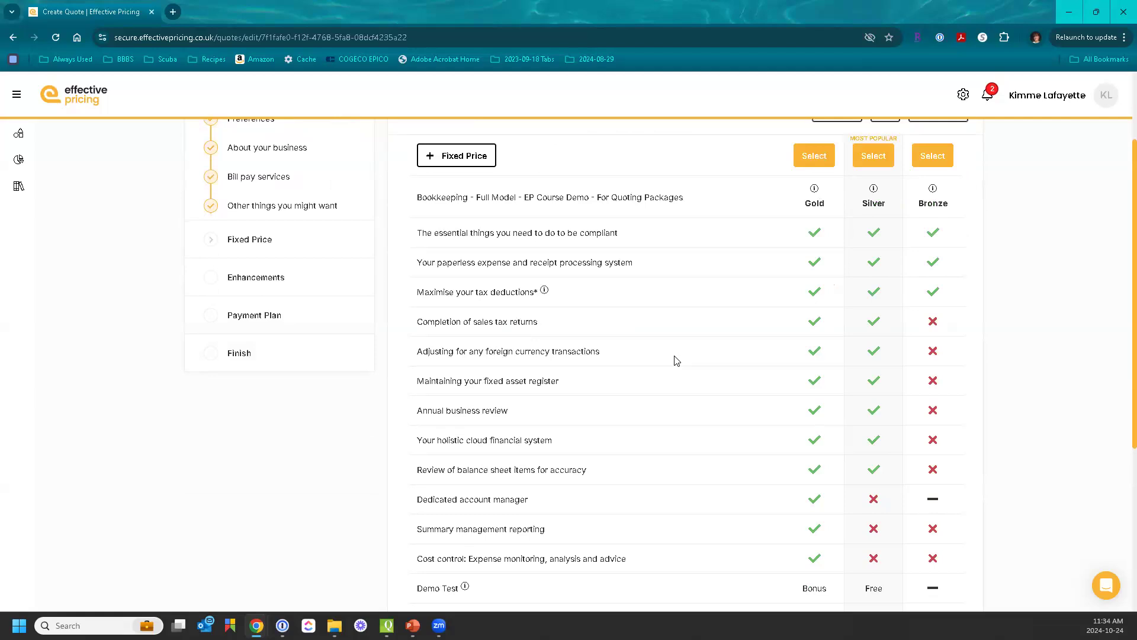
scroll(677, 360, up, 2)
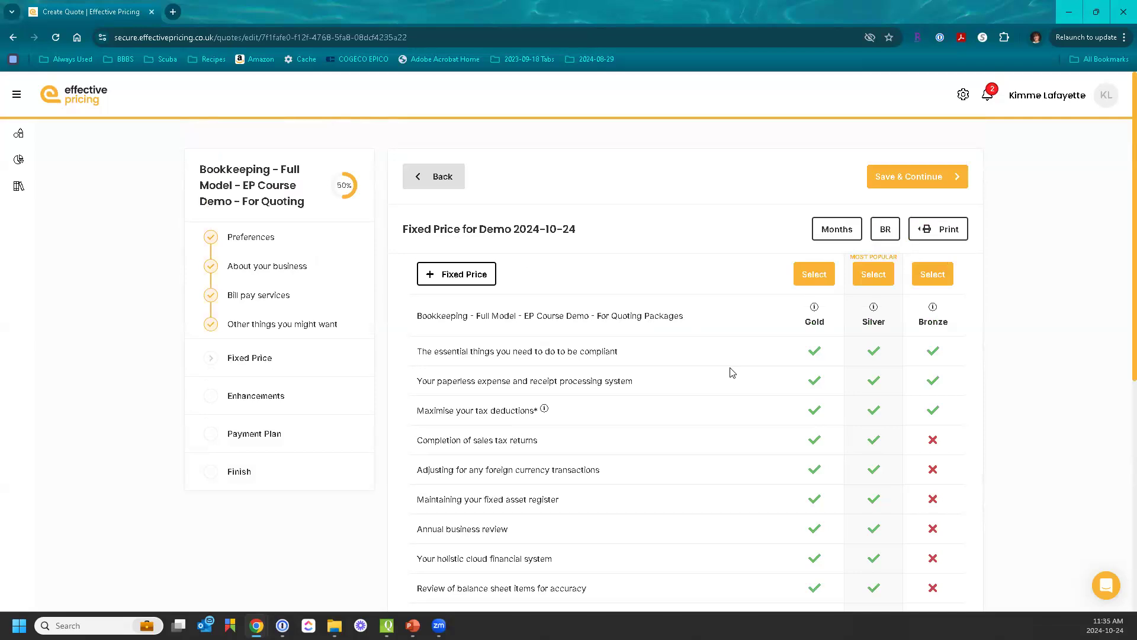
scroll(732, 372, down, 2)
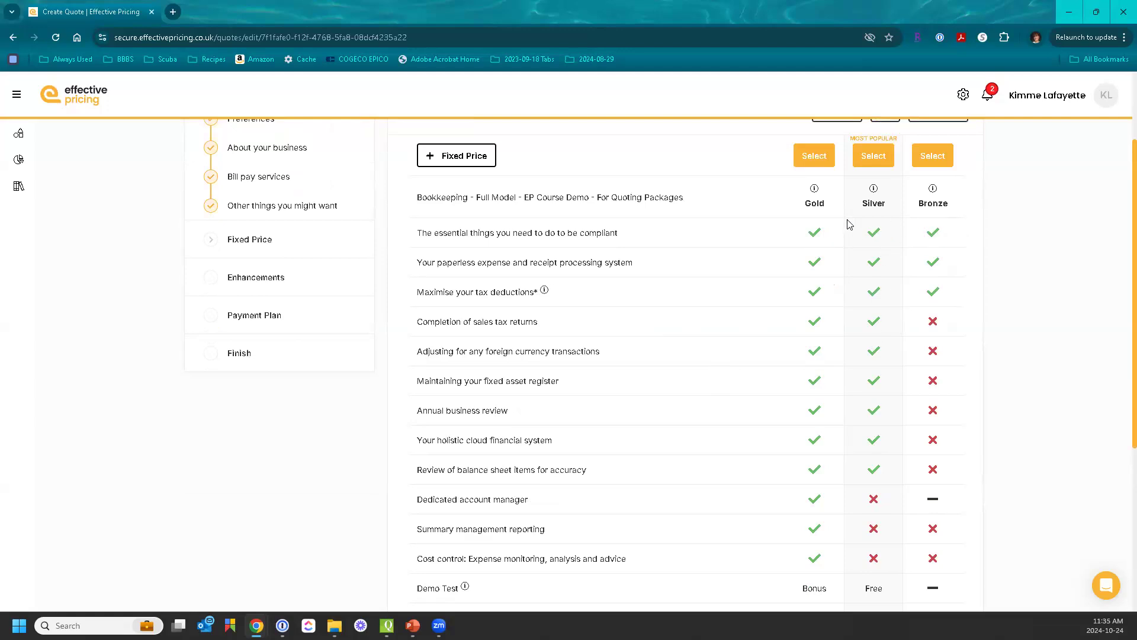
scroll(808, 289, up, 2)
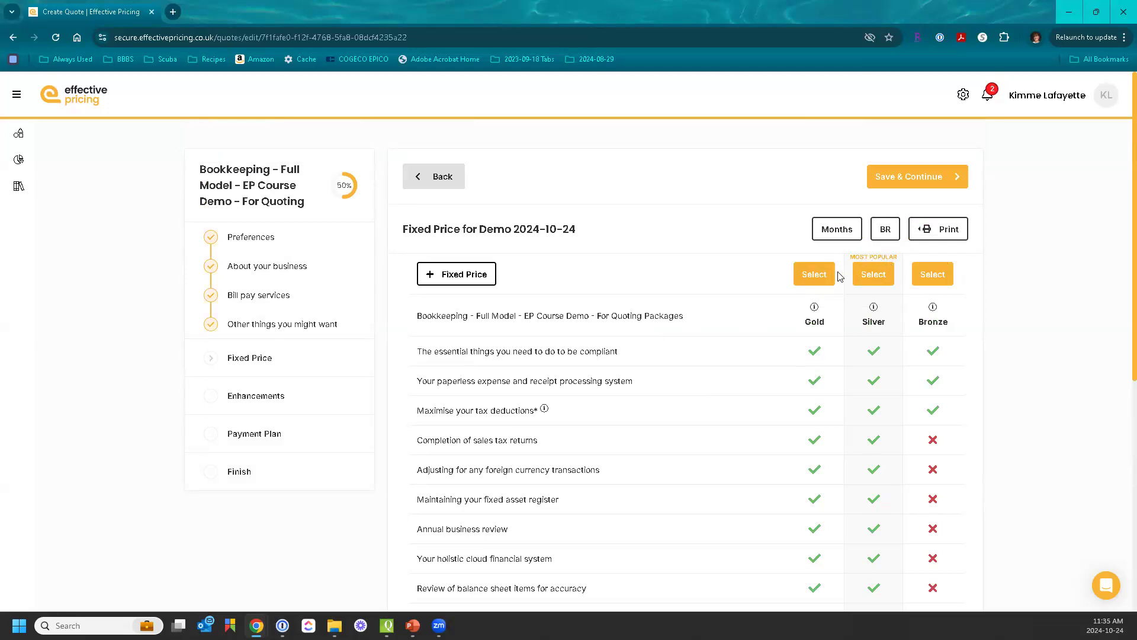
scroll(859, 455, down, 3)
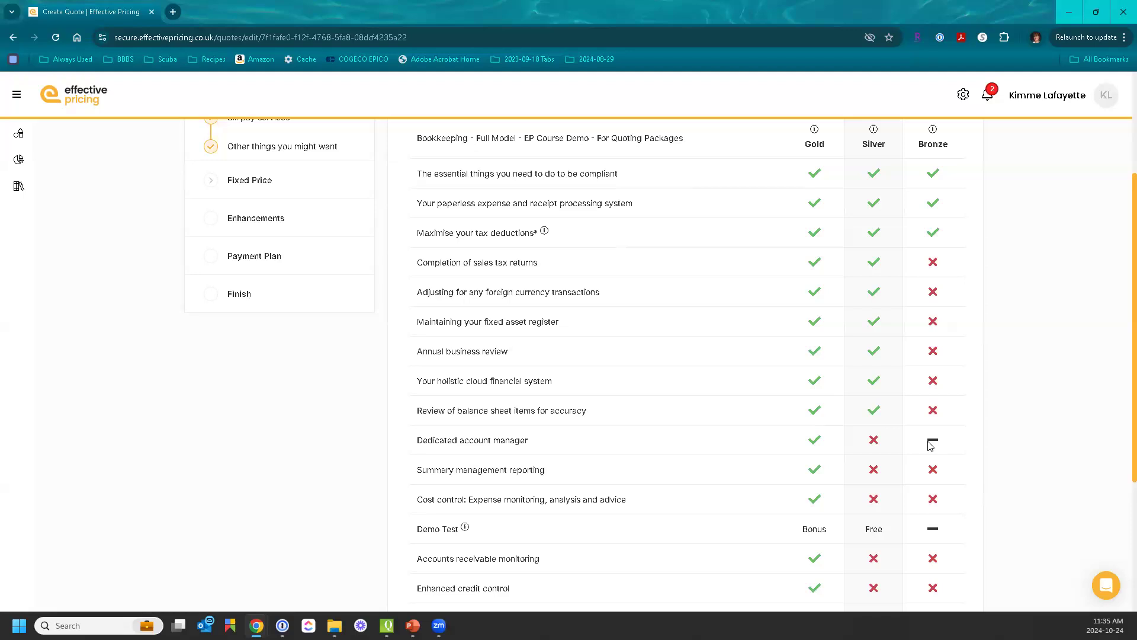
scroll(931, 445, down, 1)
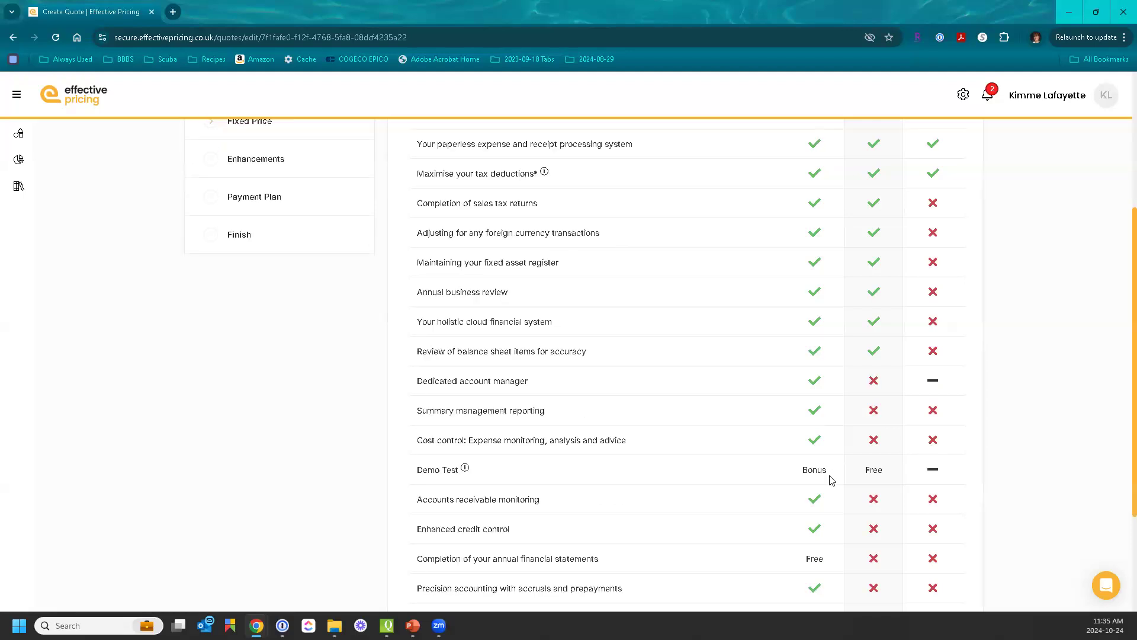
scroll(871, 469, down, 2)
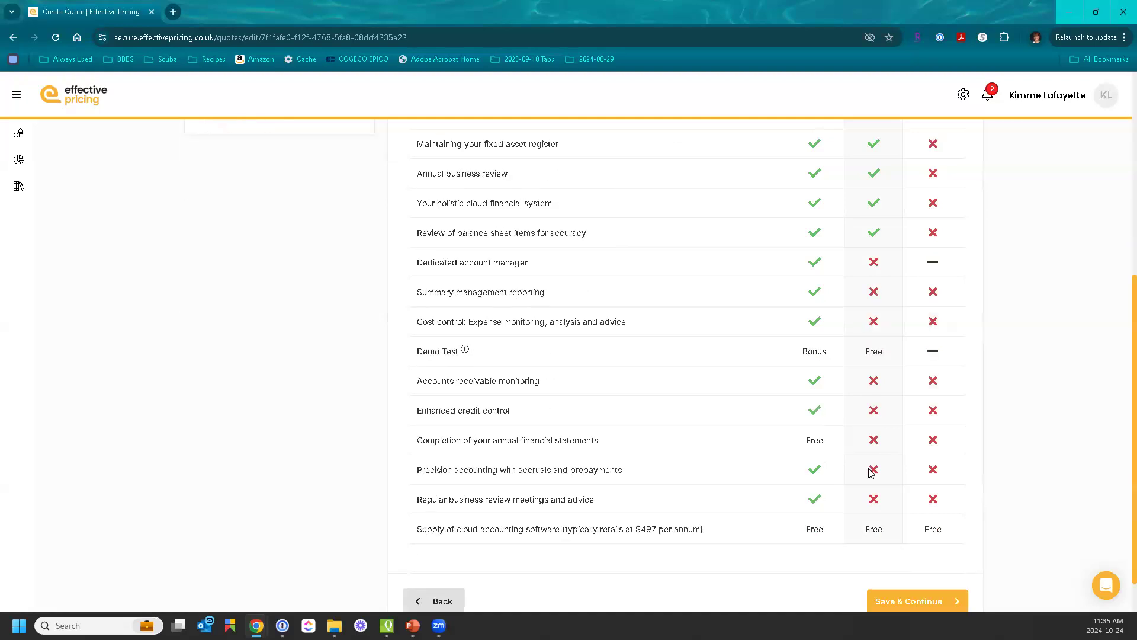
mouse_move(467, 351)
scroll(474, 361, up, 6)
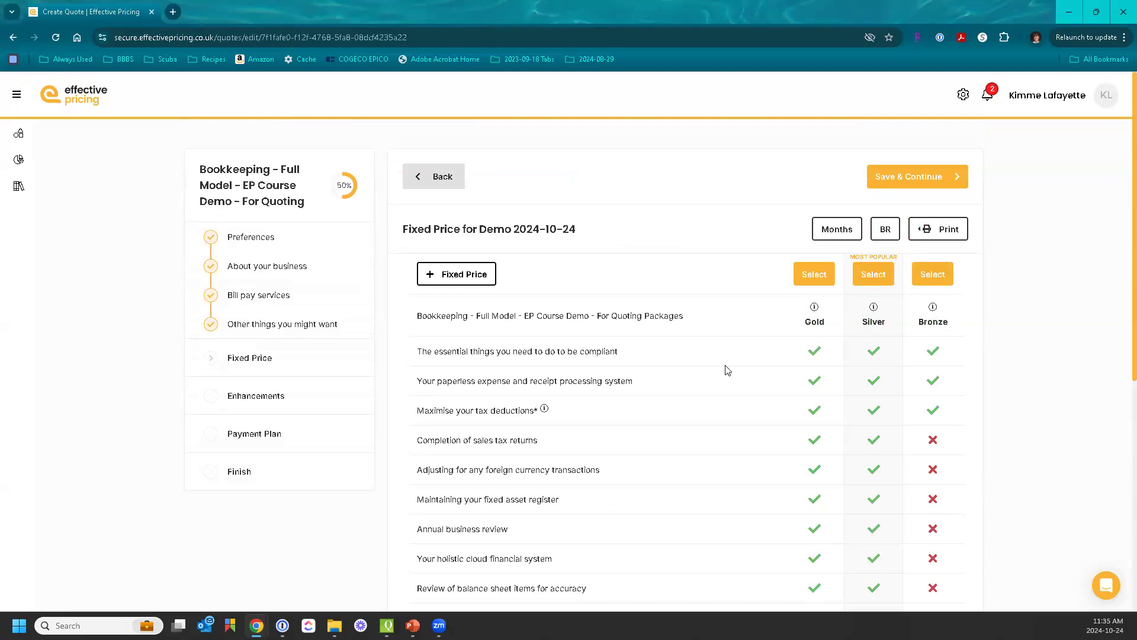
Step: Compare the packages row by row, from the tax deductions note down to the supply of cloud accounting software
scroll(727, 370, down, 1)
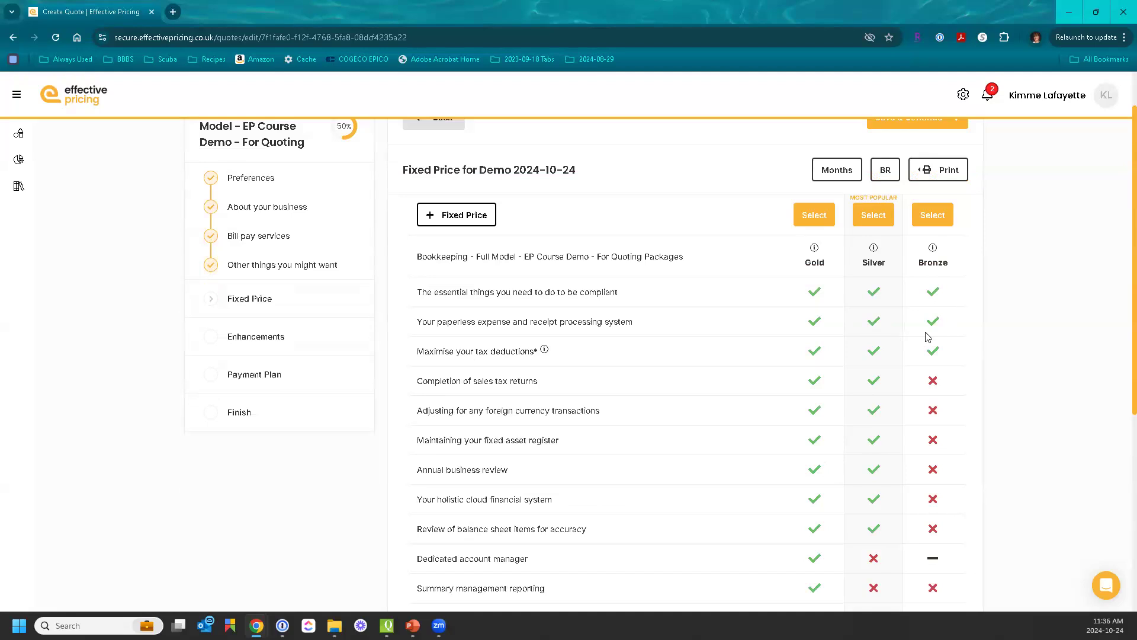
scroll(928, 337, down, 1)
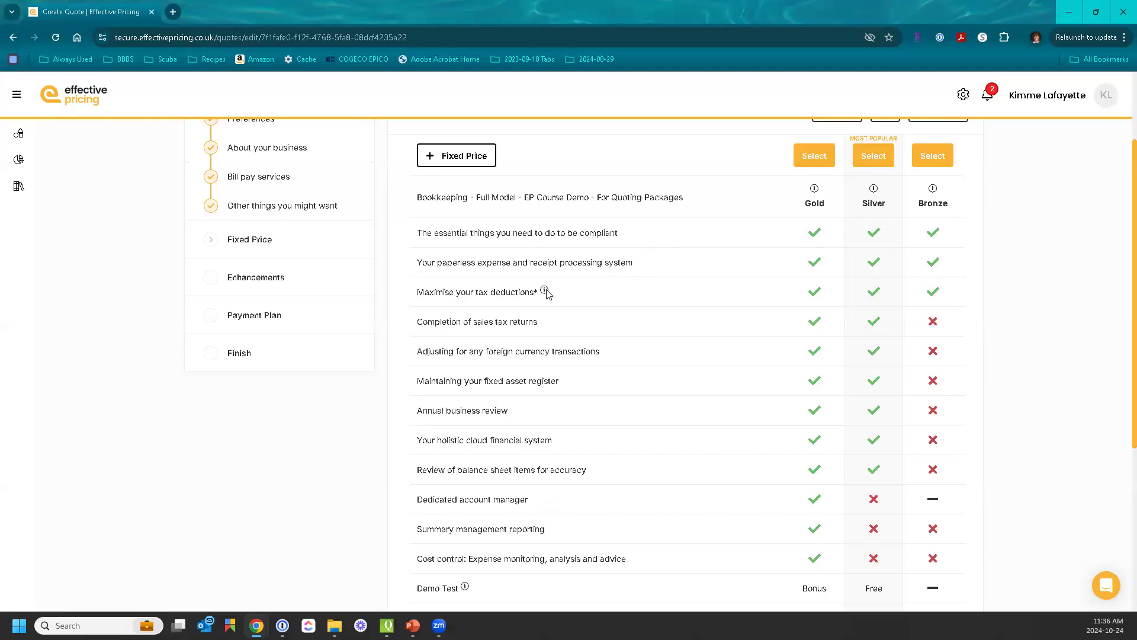
mouse_move(544, 291)
scroll(823, 405, down, 1)
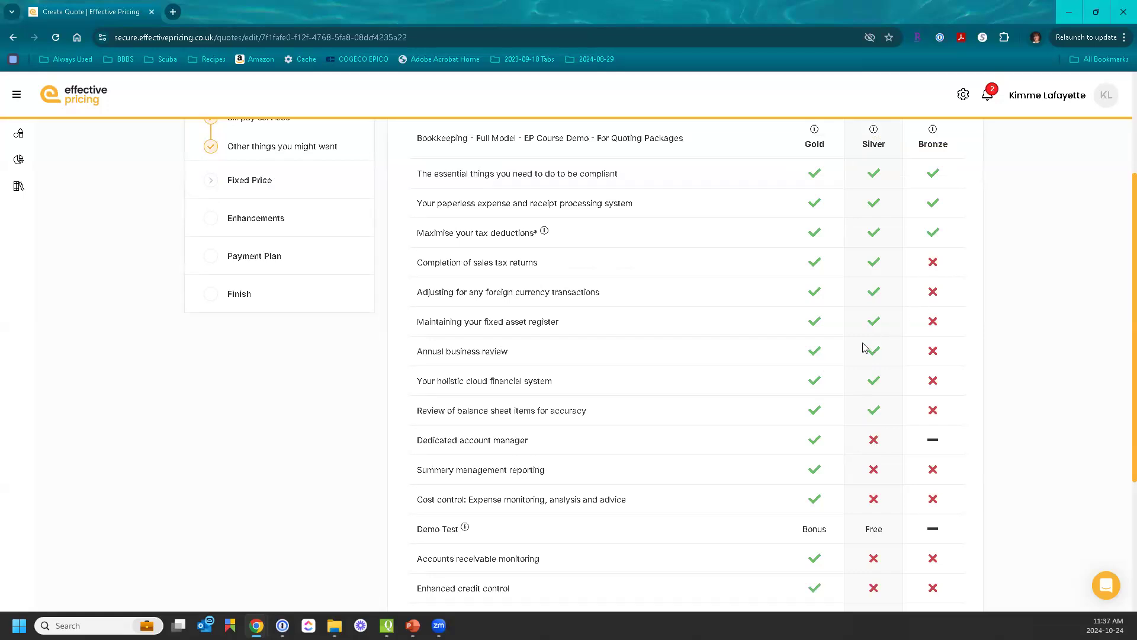
scroll(865, 348, down, 1)
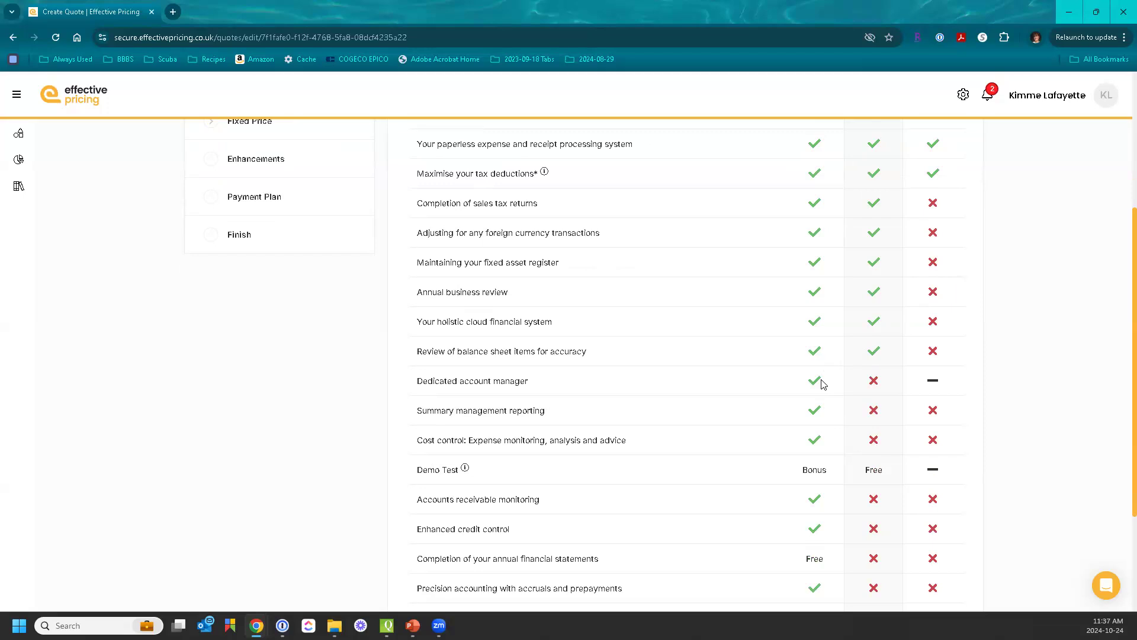
scroll(821, 382, down, 1)
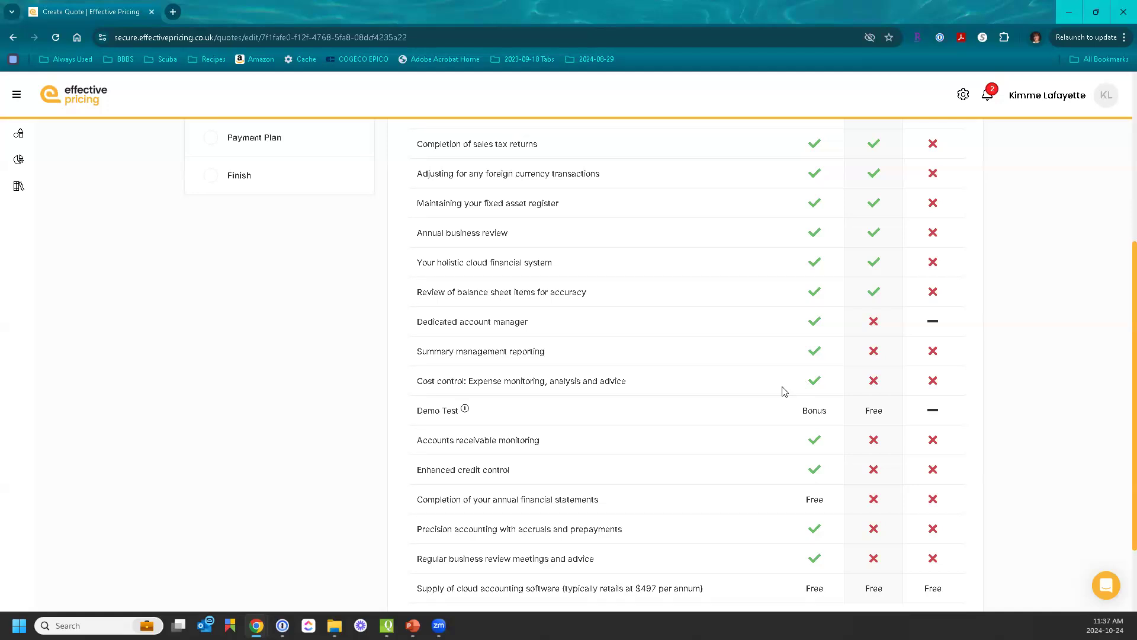
scroll(785, 391, down, 1)
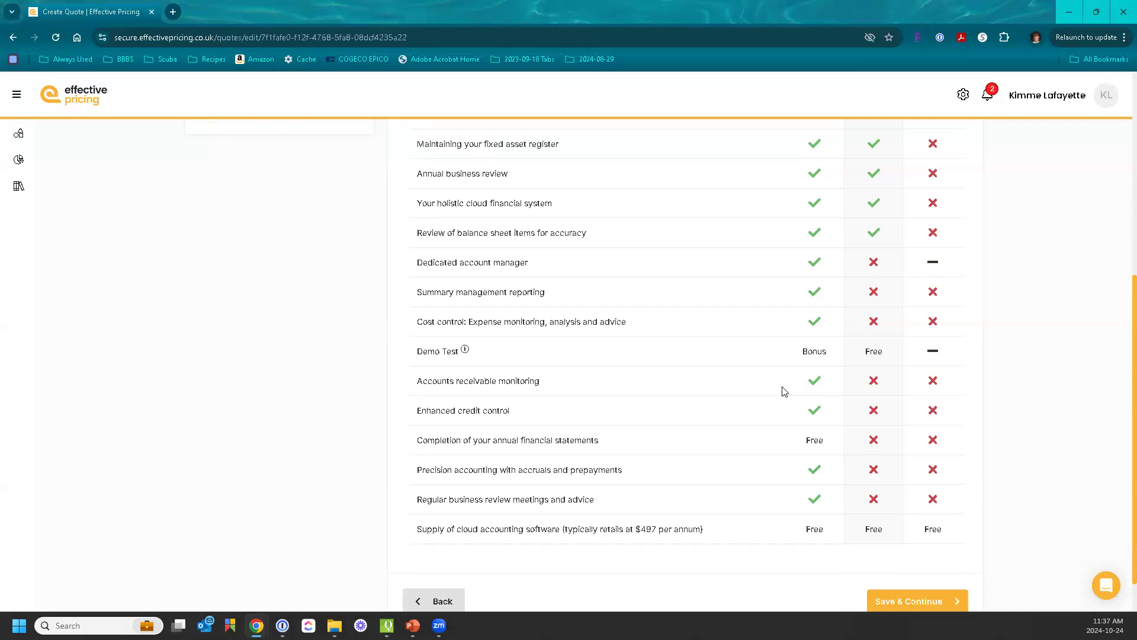
scroll(783, 390, down, 1)
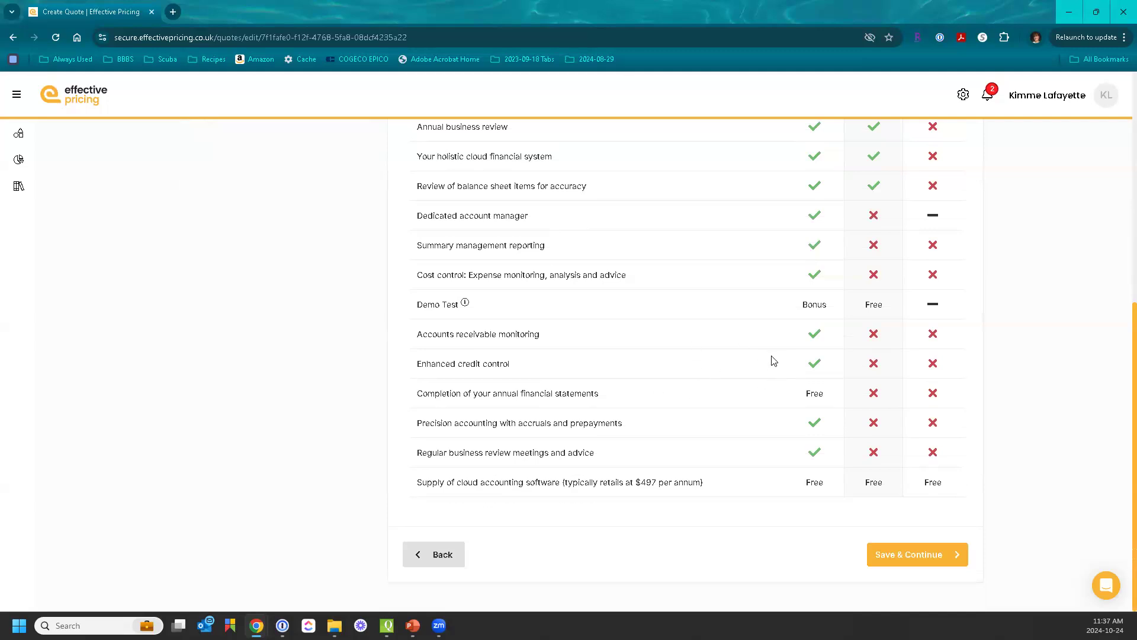
scroll(773, 361, up, 1)
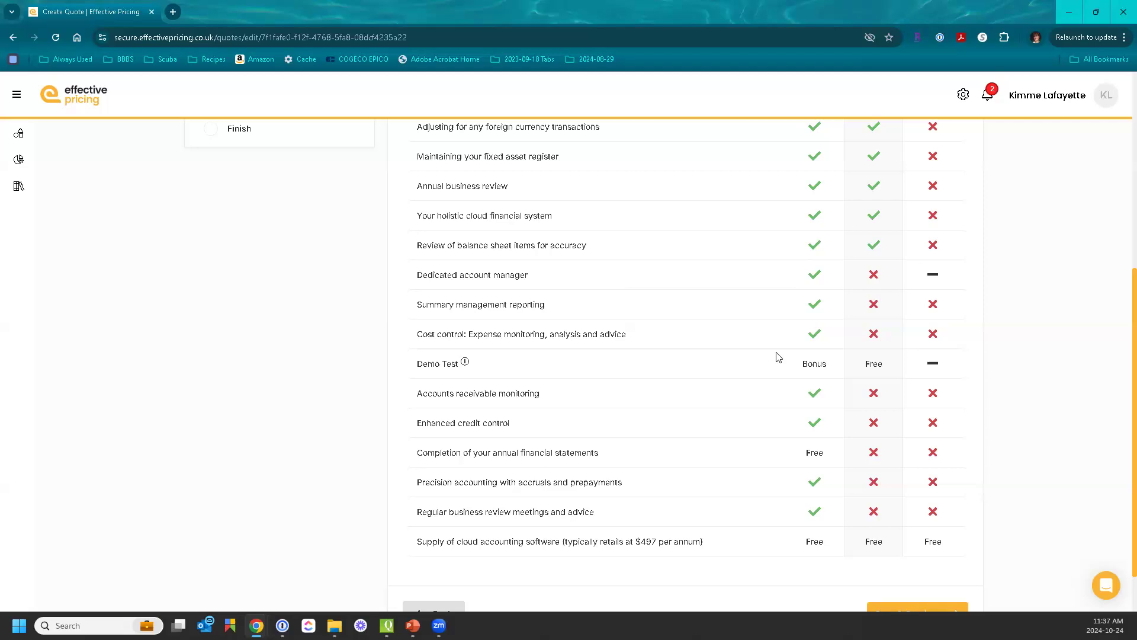
scroll(878, 347, up, 3)
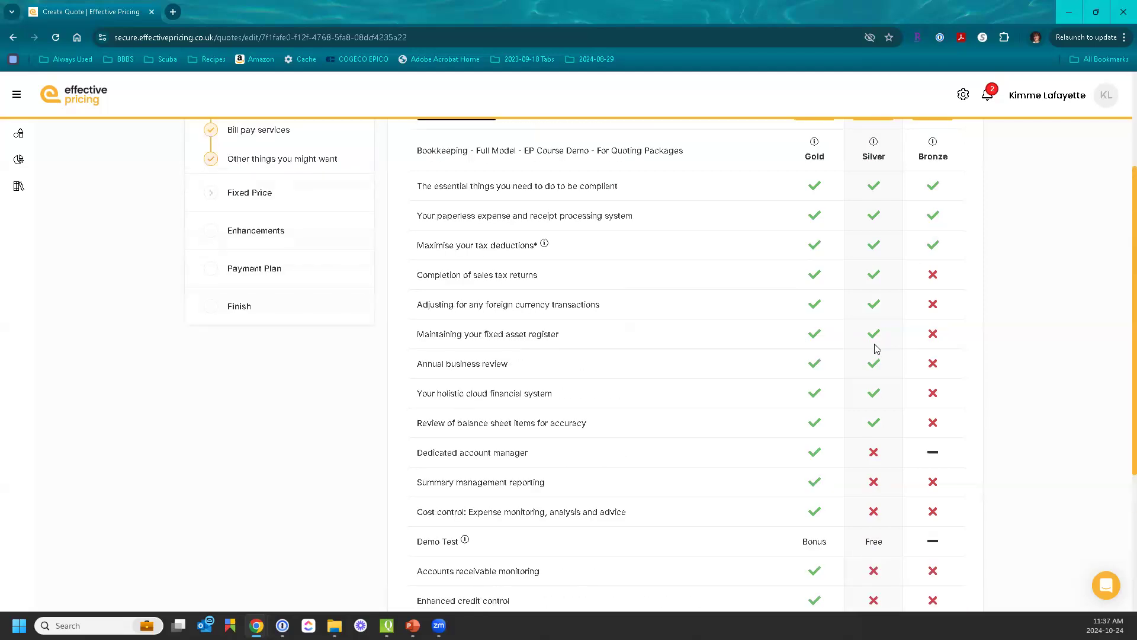
scroll(877, 348, up, 1)
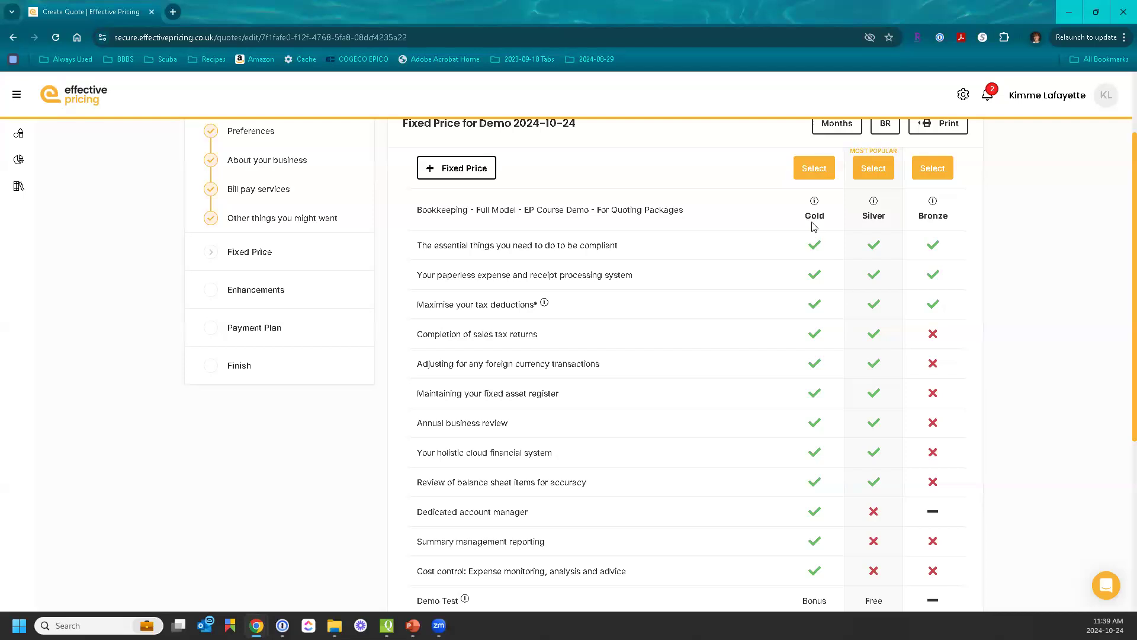
scroll(815, 228, up, 2)
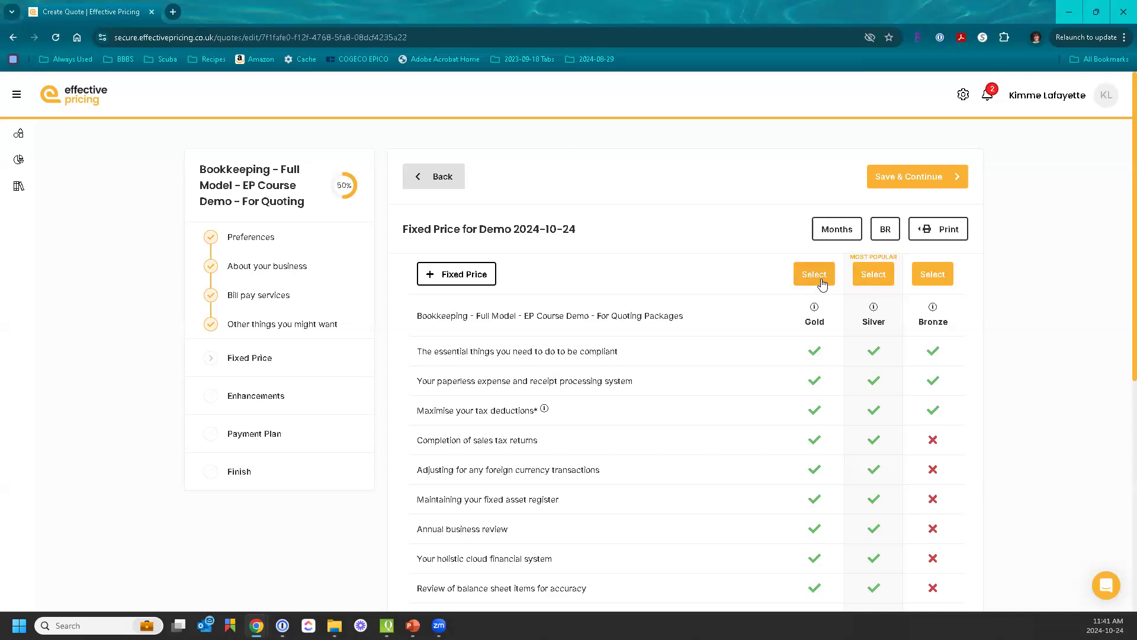
Step: Select the Silver package, then return to the Fixed Price comparison and review the services in its column
click(874, 275)
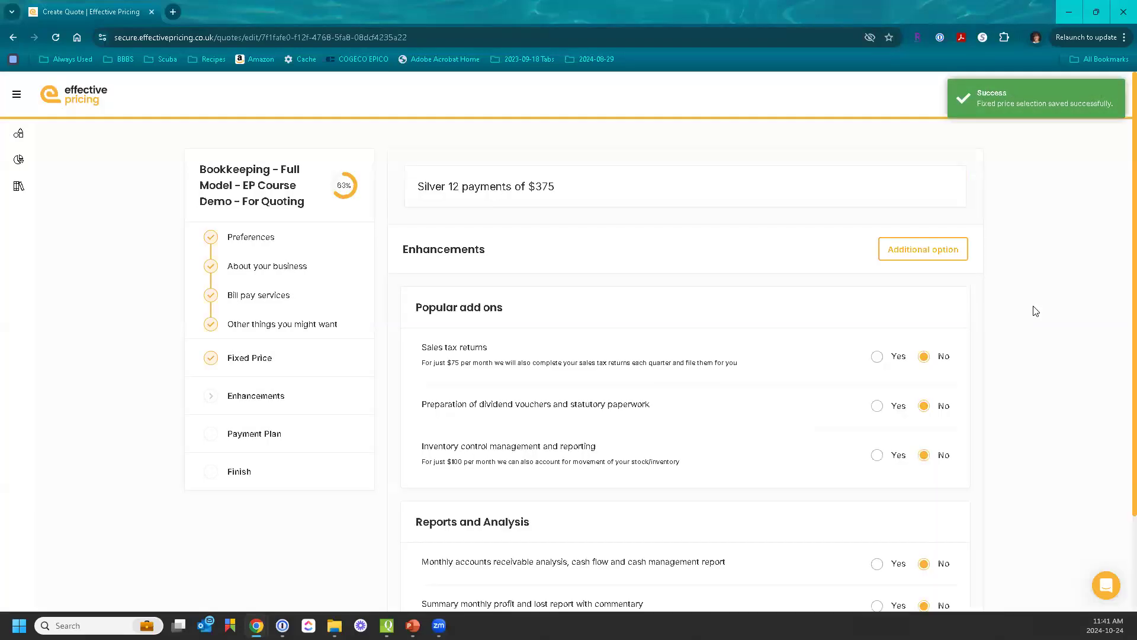
click(251, 368)
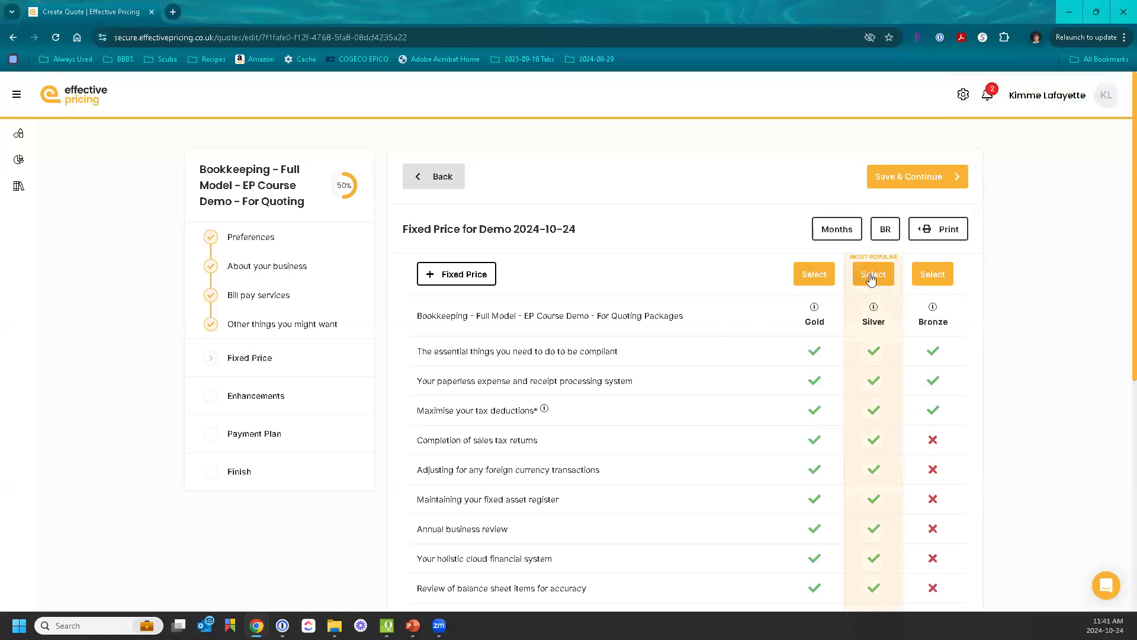
click(820, 278)
click(885, 278)
scroll(886, 278, down, 5)
scroll(886, 287, down, 2)
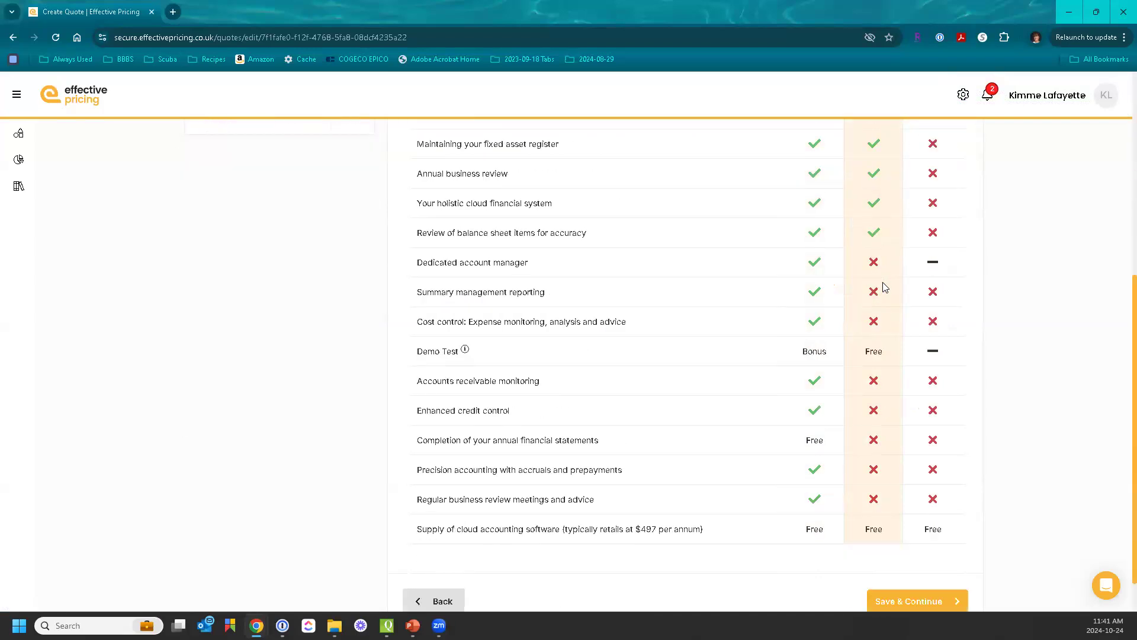
scroll(885, 287, up, 7)
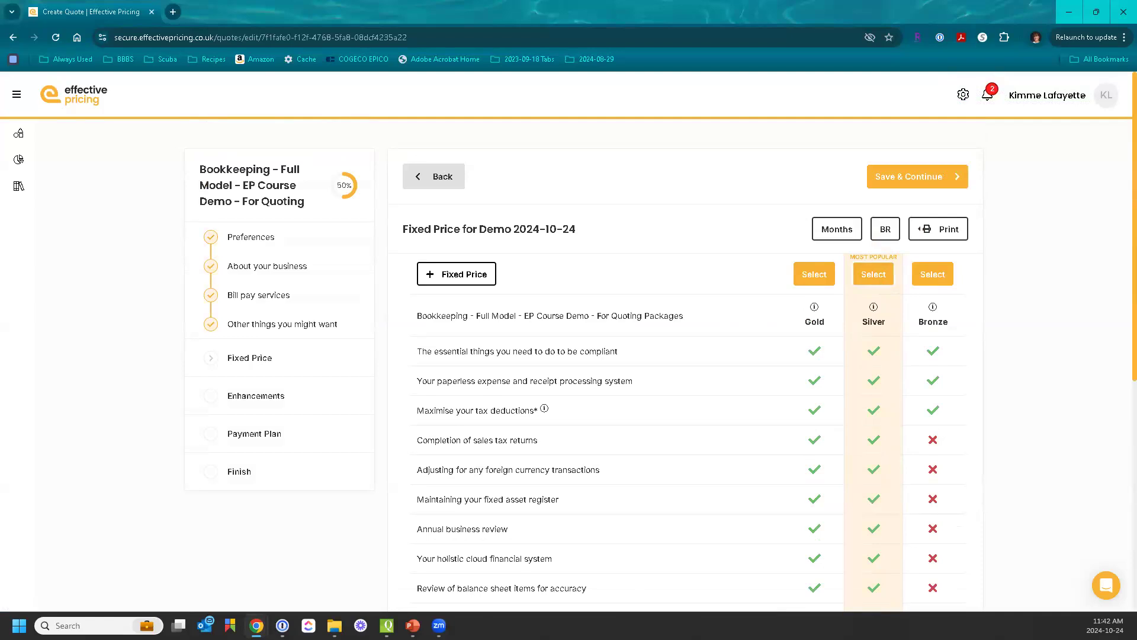
Step: Reveal the fixed prices and examine the monthly investment wording and payment amounts for all three packages
click(465, 276)
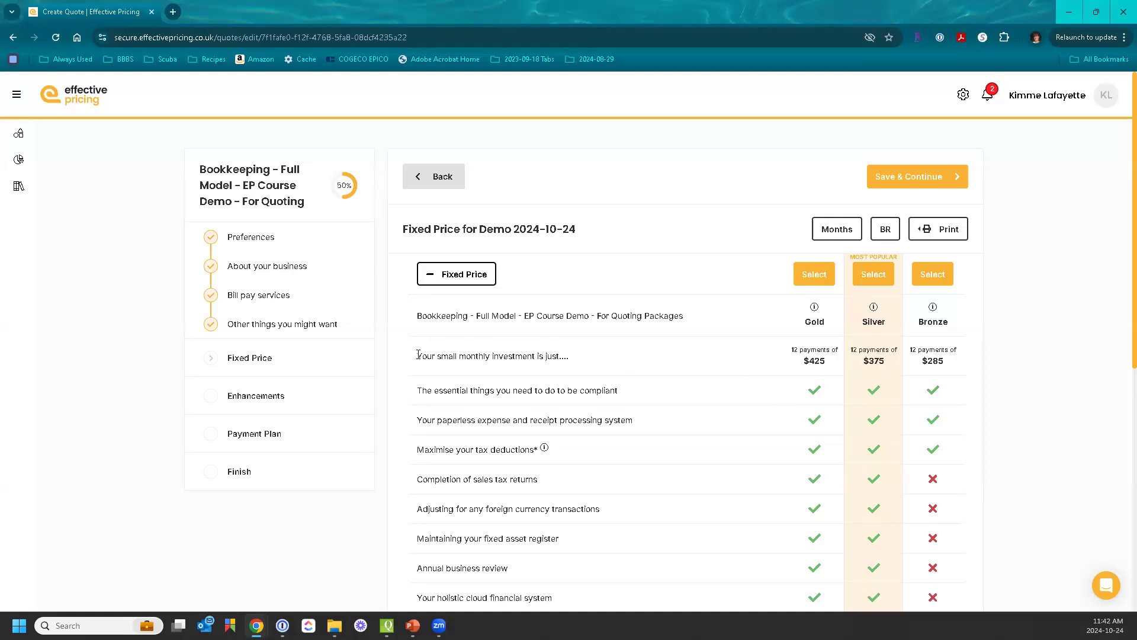
drag(418, 355, 571, 357)
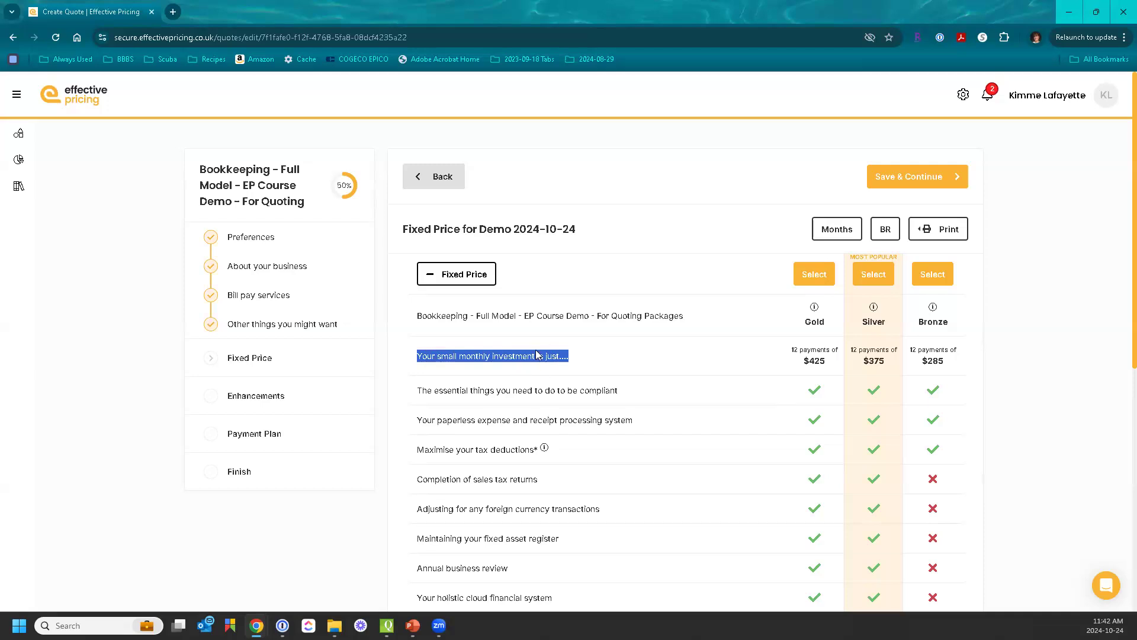
click(791, 354)
triple_click(830, 346)
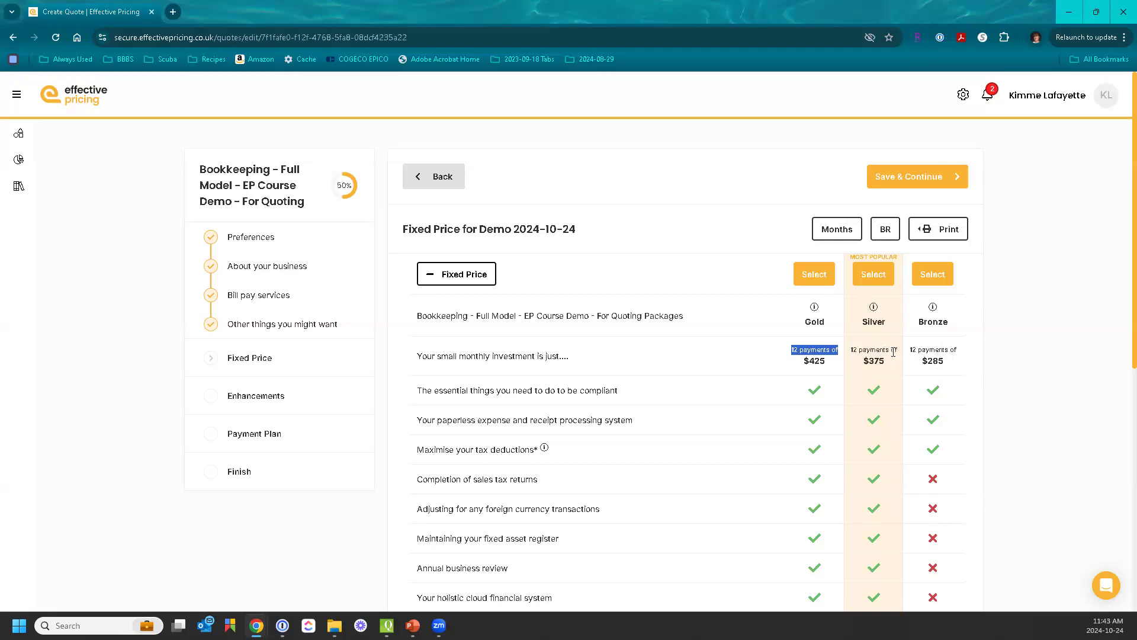
click(1002, 348)
scroll(1002, 349, down, 1)
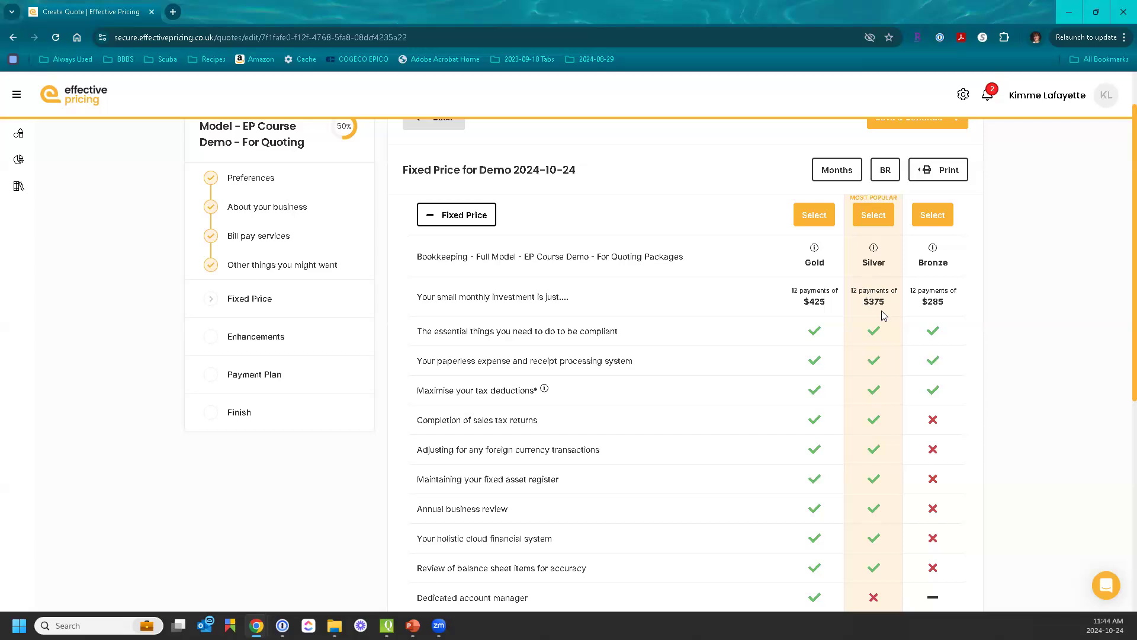
scroll(884, 315, down, 2)
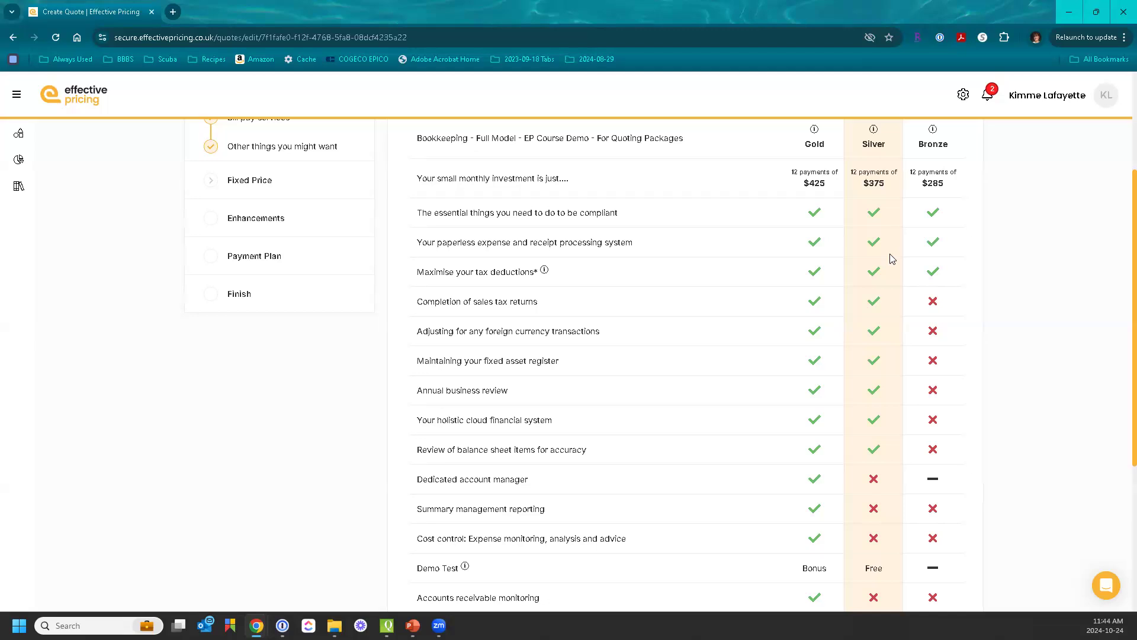
scroll(891, 259, up, 2)
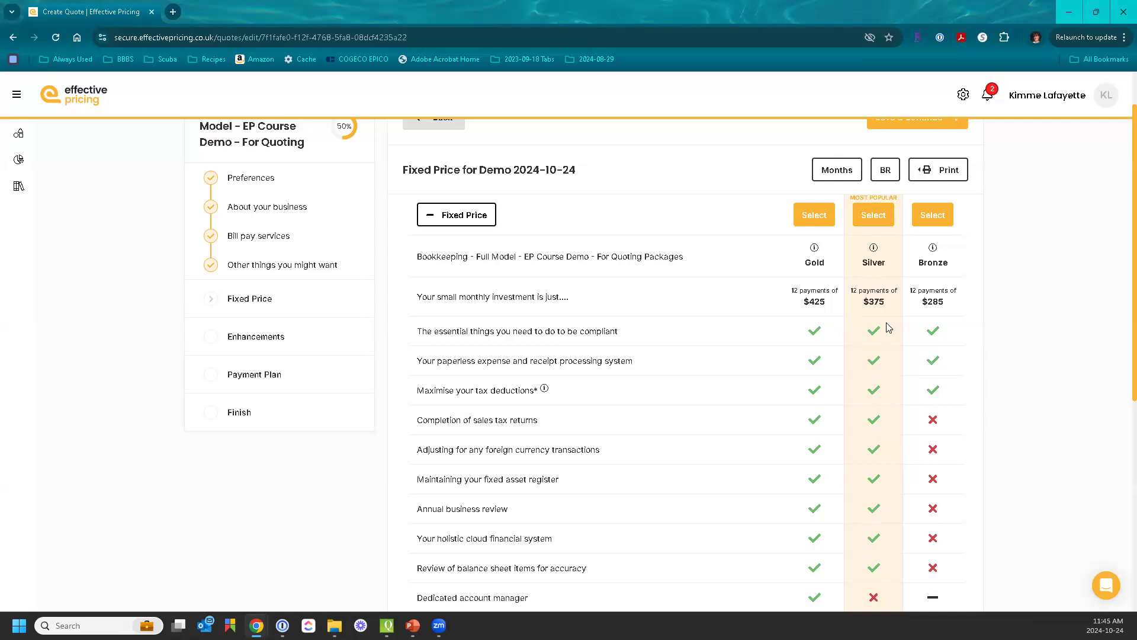
Step: Change the answer for scanning records to No in Other things you might want, save it, and reveal the recalculated package prices
click(281, 264)
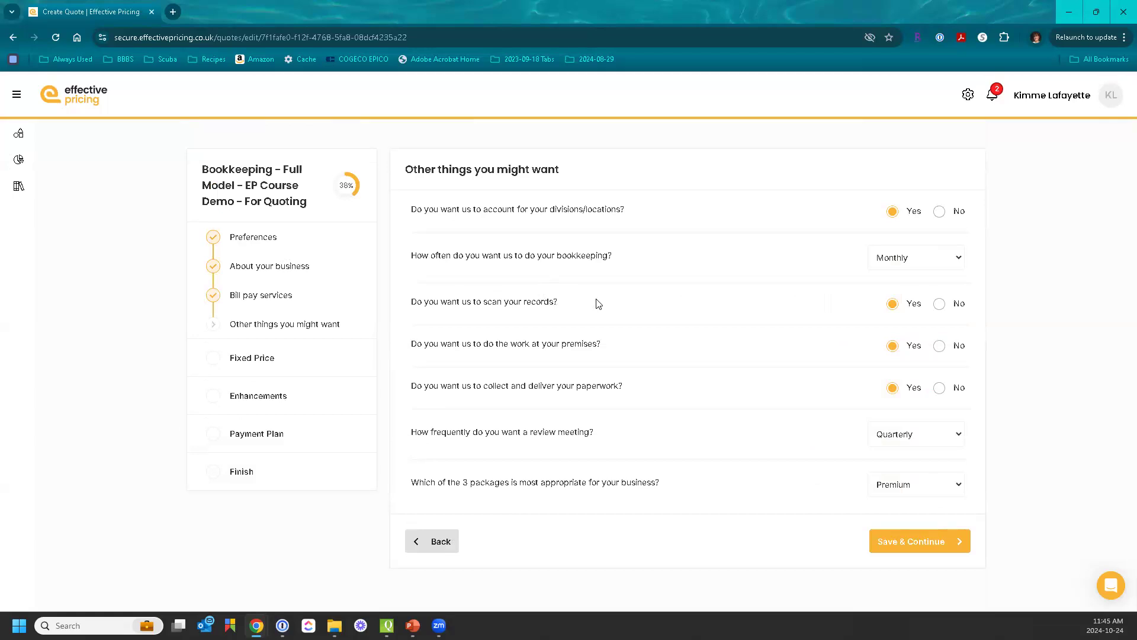
click(940, 306)
click(920, 544)
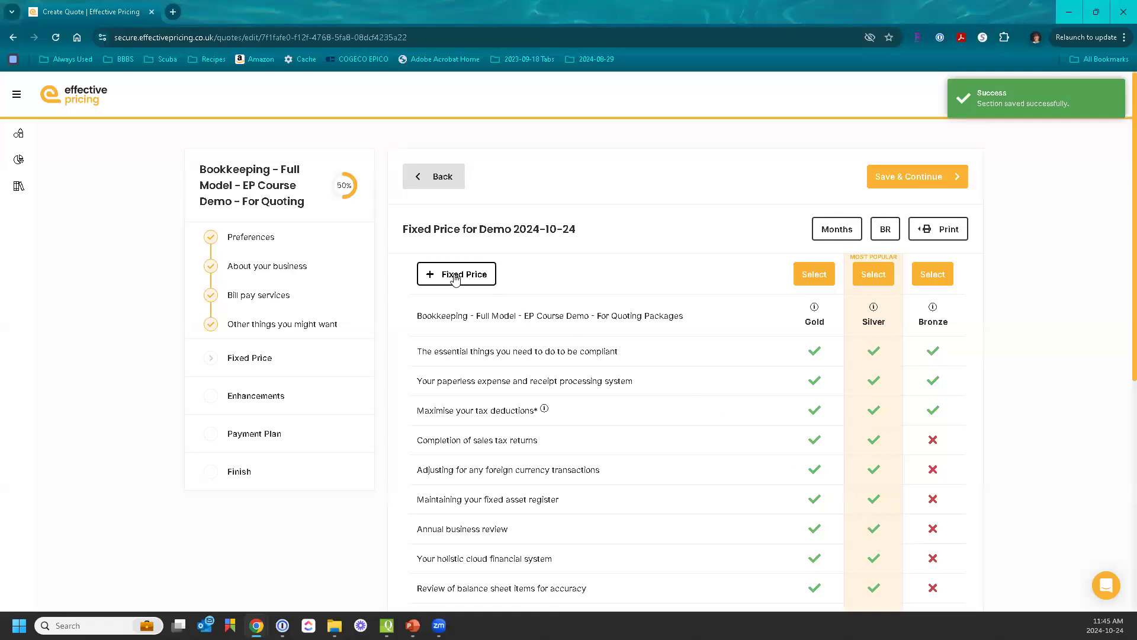
click(455, 275)
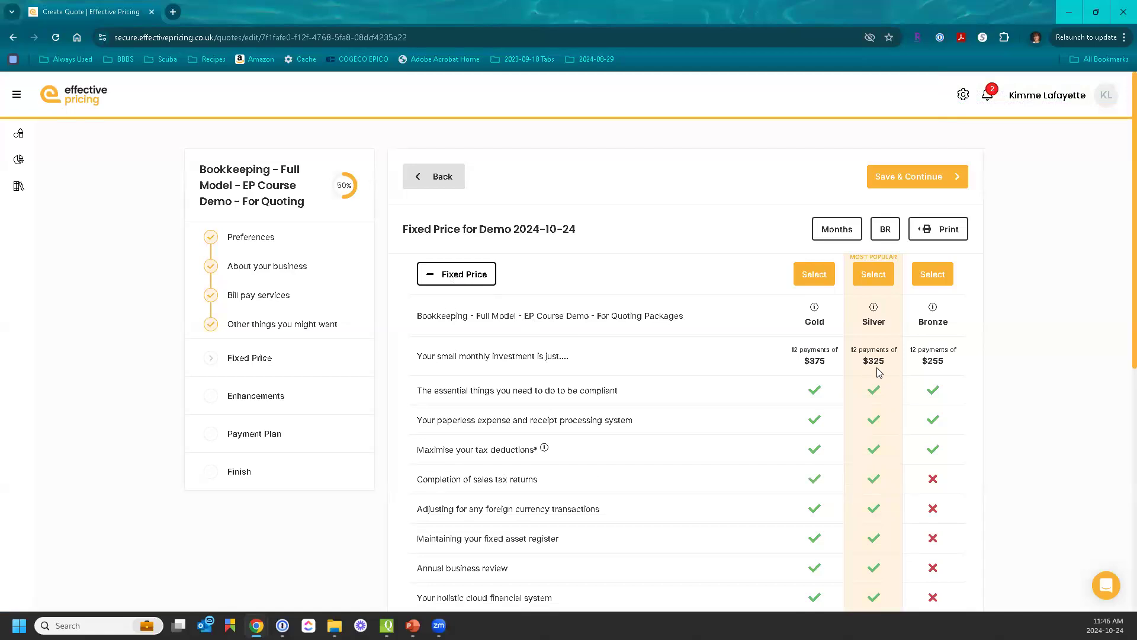
scroll(879, 371, down, 1)
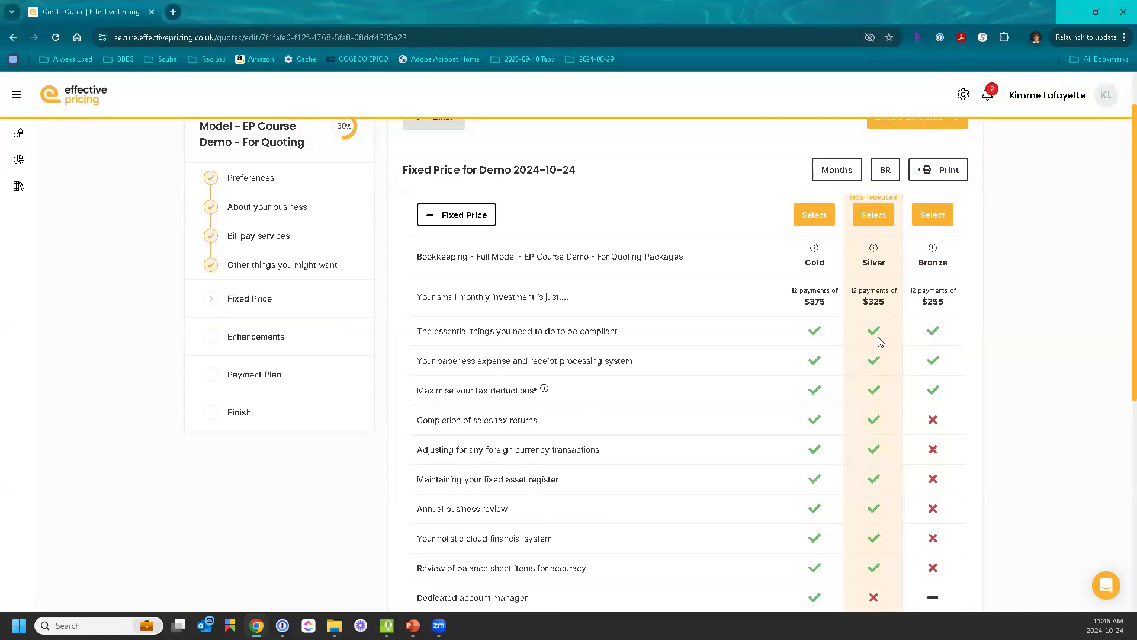
Step: Revisit the answers in Other things you might want, and return to the Fixed Price comparison for Demo 2024-10-24
click(245, 206)
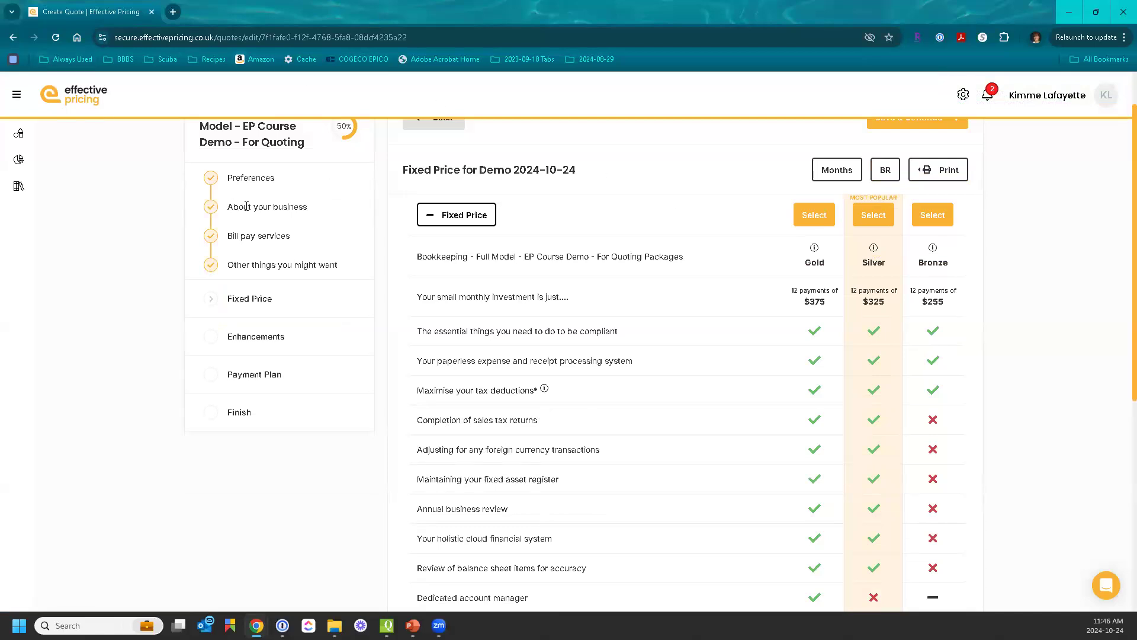
click(259, 236)
click(272, 324)
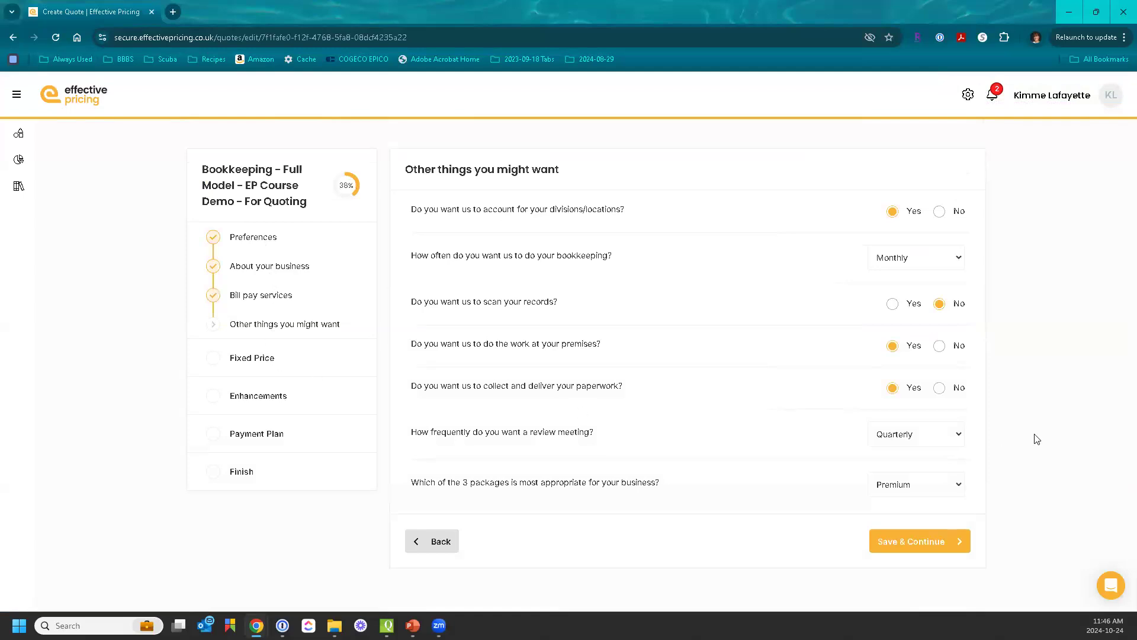
click(263, 359)
scroll(912, 460, down, 1)
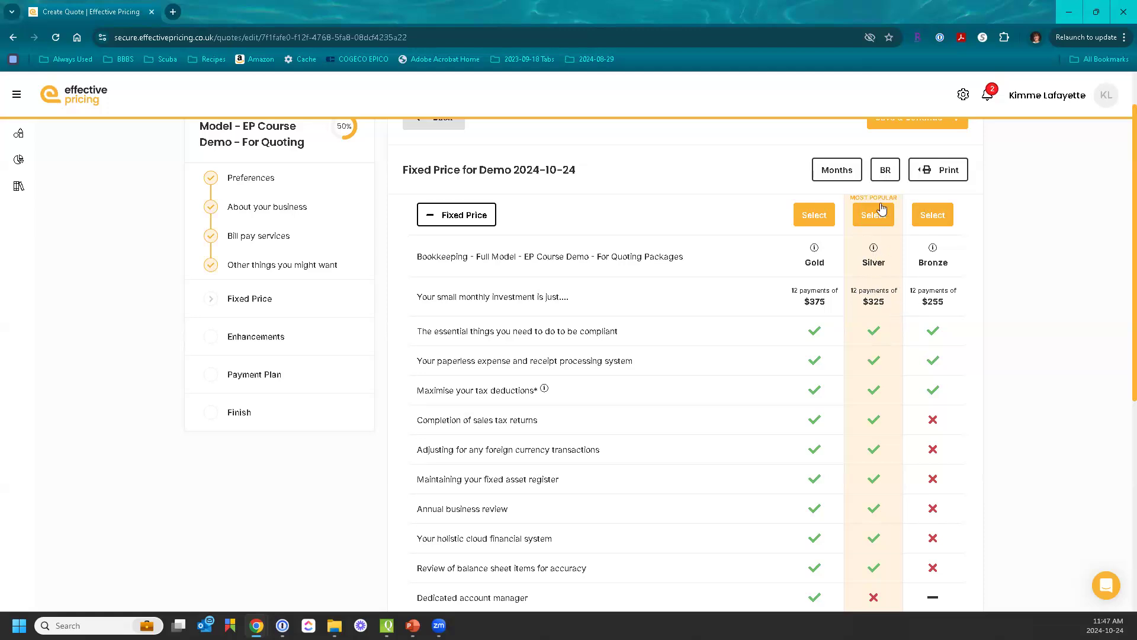
Step: In the behavioural rewards, answer Yes to keeping all overseas expenses on credit card, review the discounted prices, and close the rewards
click(886, 172)
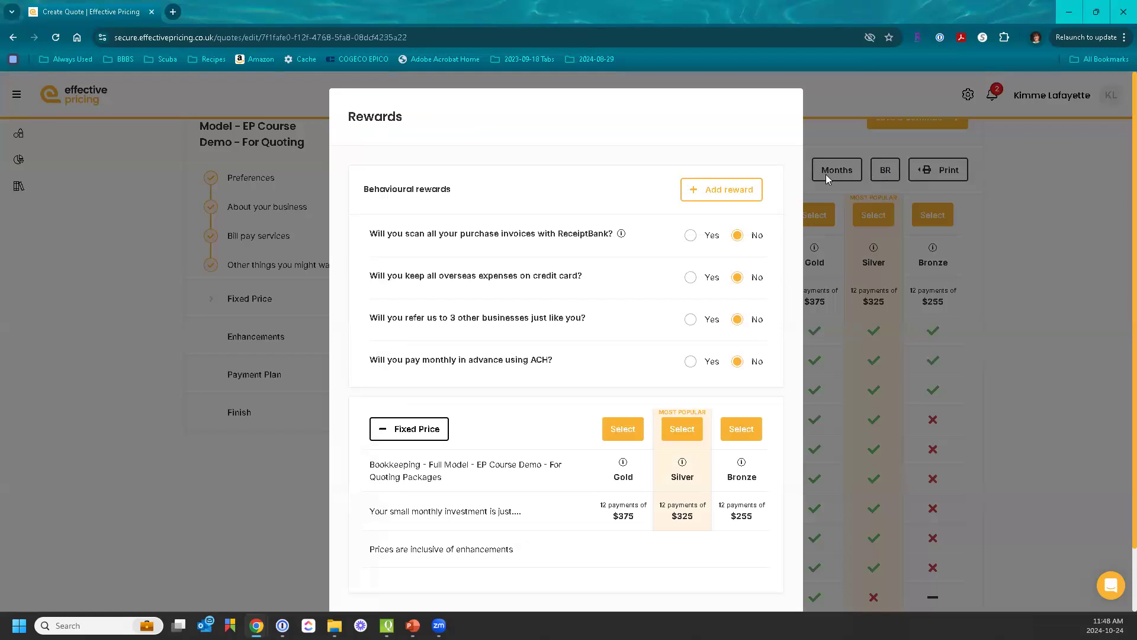
click(690, 280)
scroll(622, 285, down, 2)
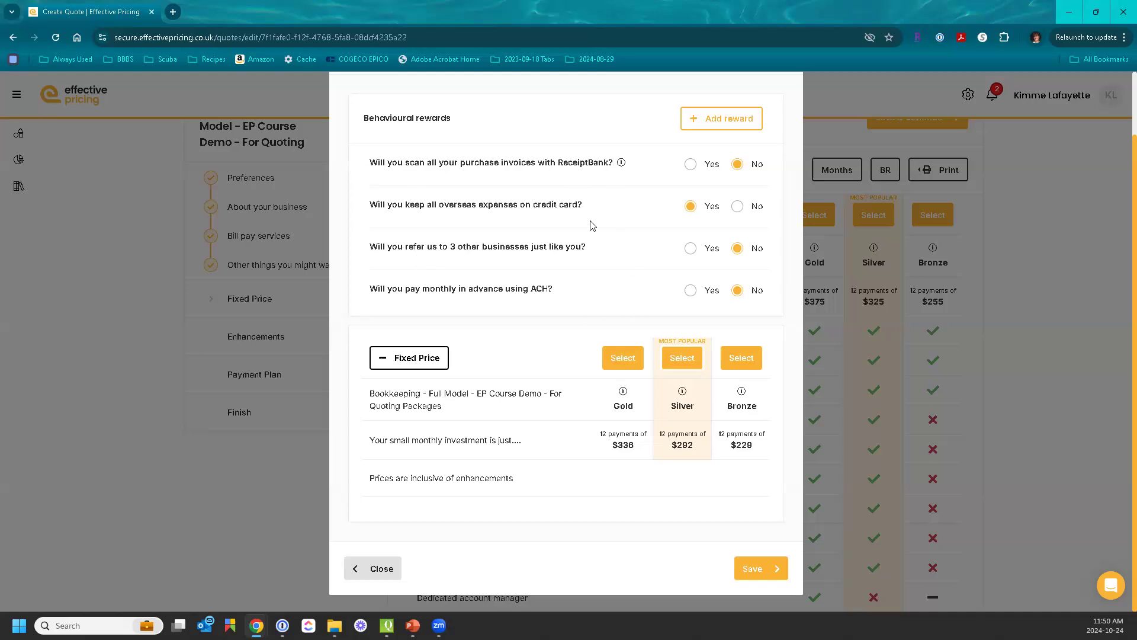
click(382, 569)
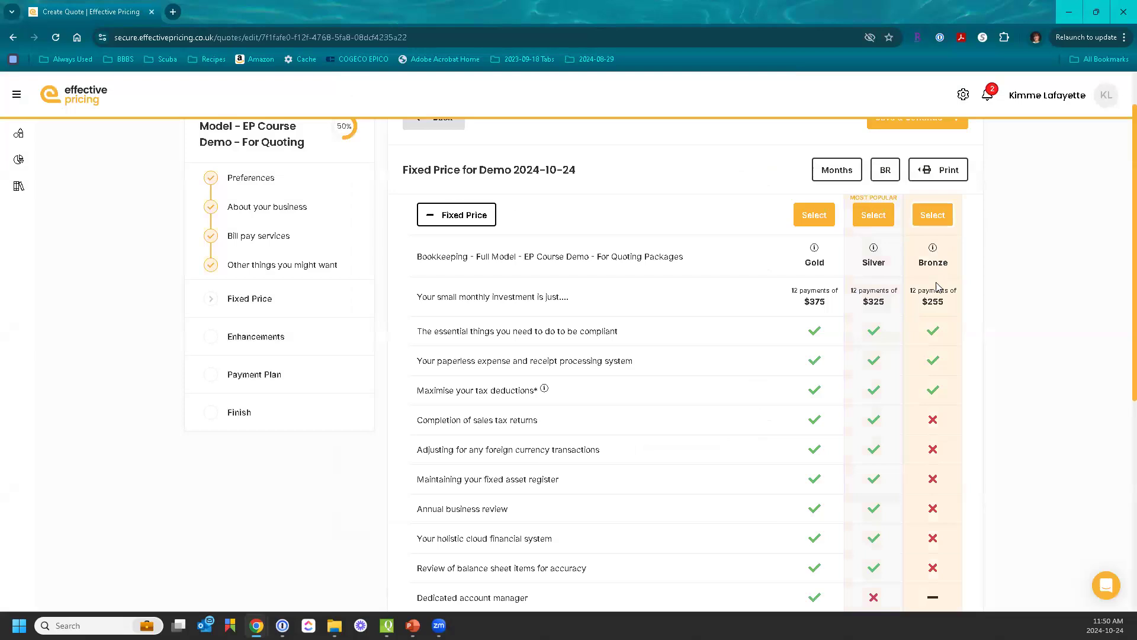
Step: Reopen the behavioural rewards, look at the blank form for adding a reward, and cancel it
scroll(936, 279, up, 1)
click(879, 234)
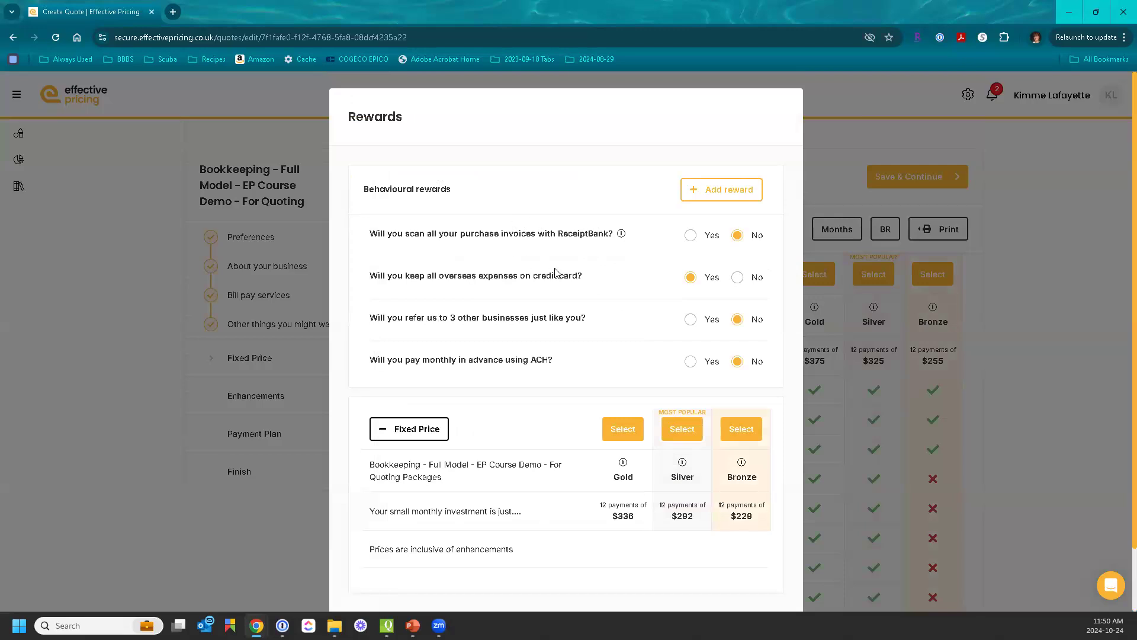
scroll(548, 287, down, 1)
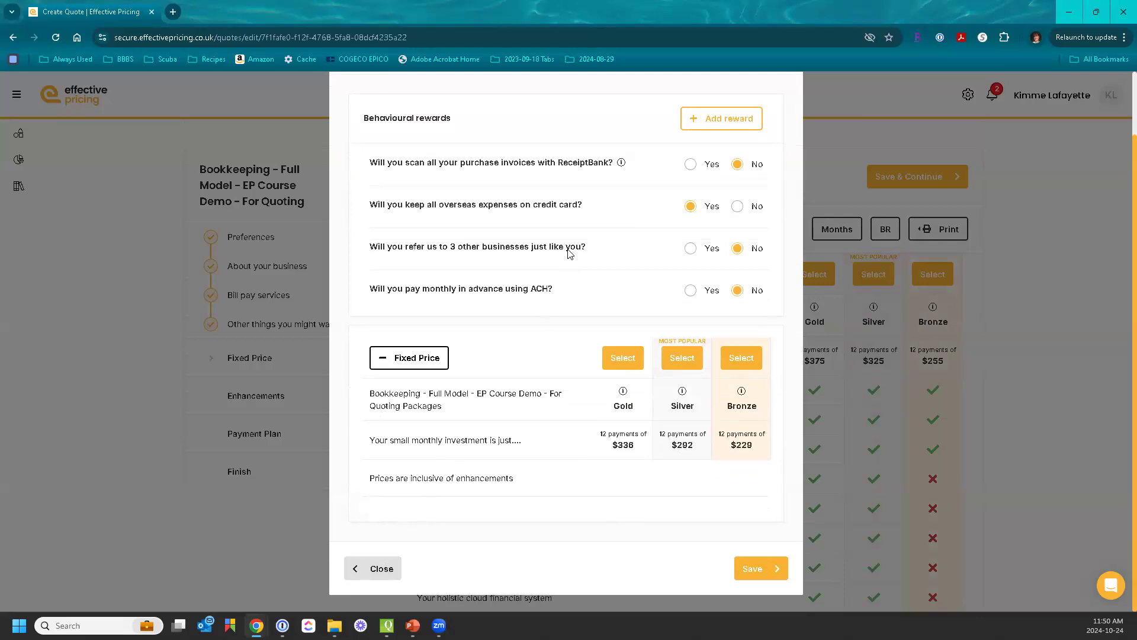
click(725, 126)
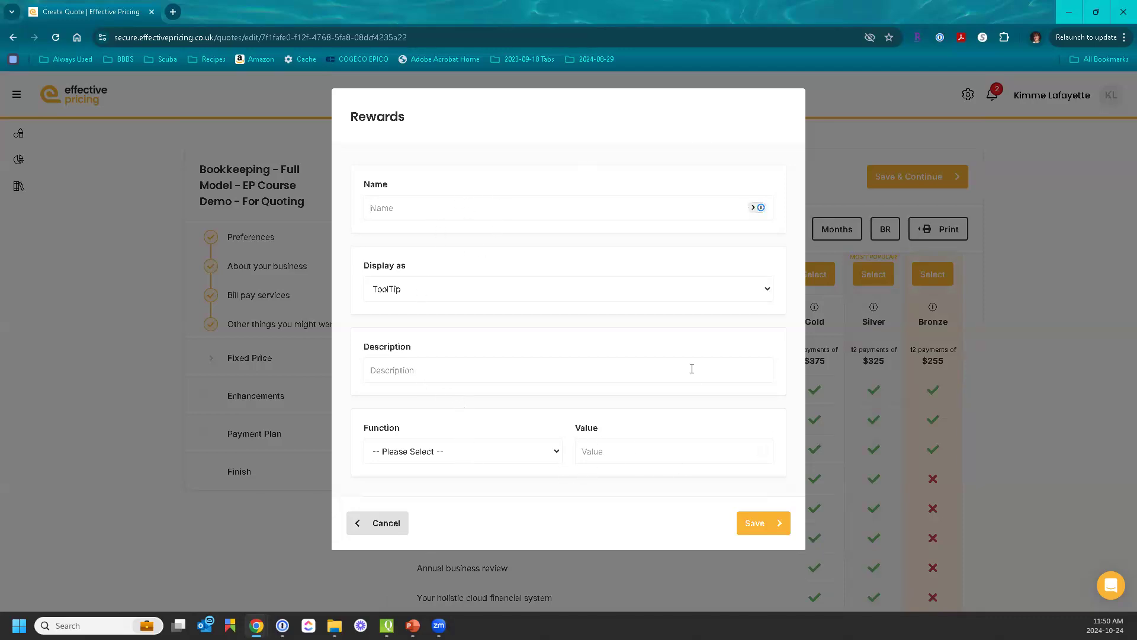
click(382, 529)
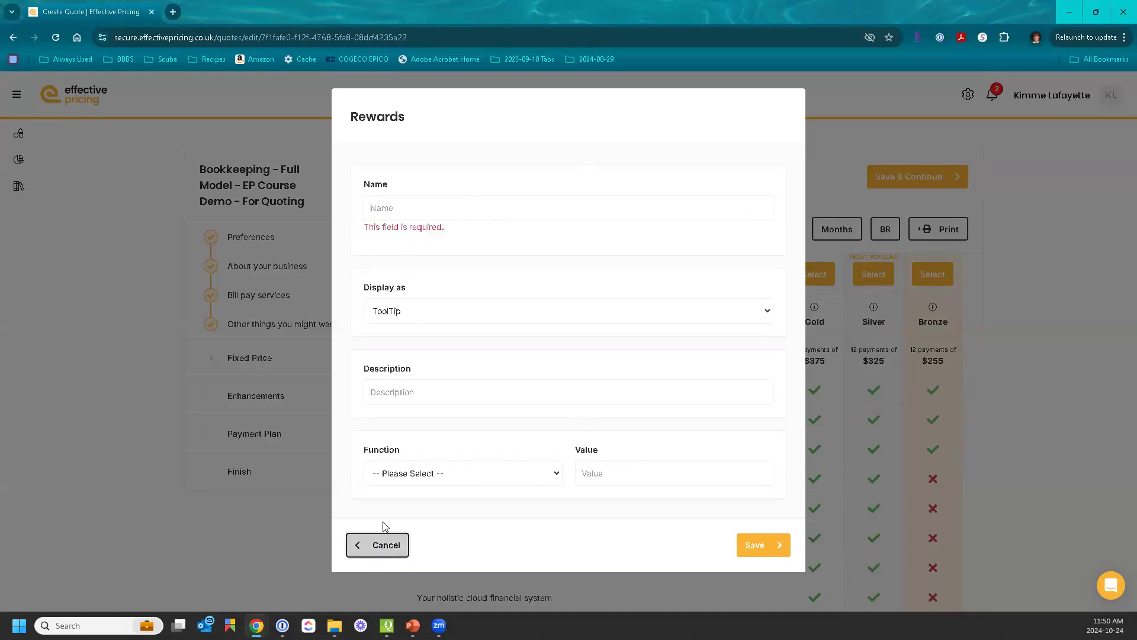
click(385, 546)
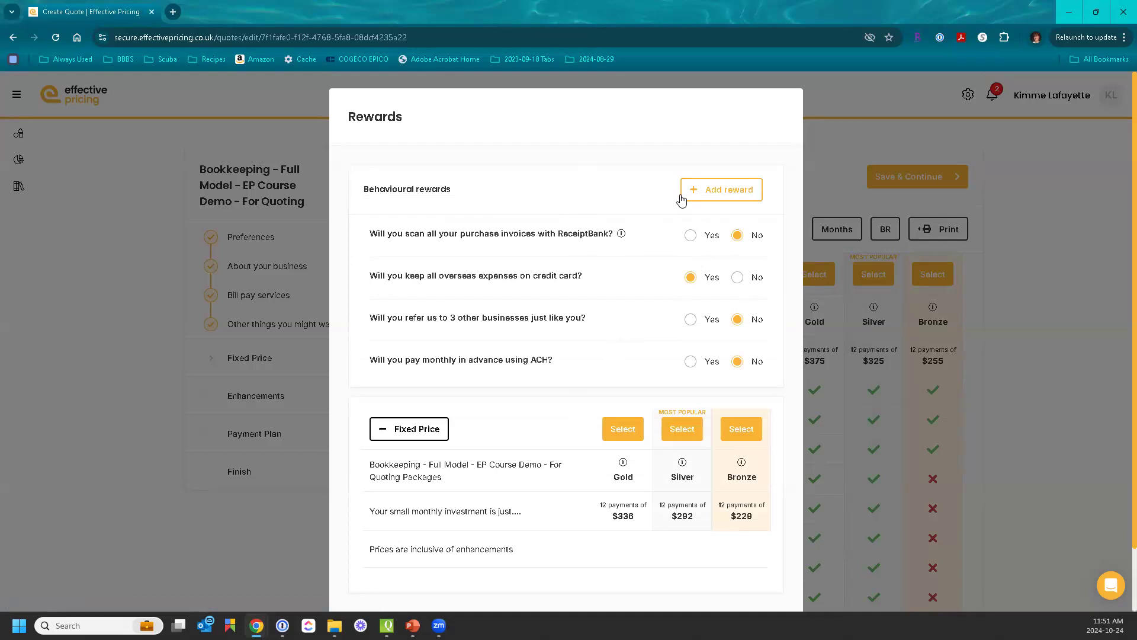
Step: Select the Silver package in the rewards and save the rewards to the quote
scroll(678, 199, down, 1)
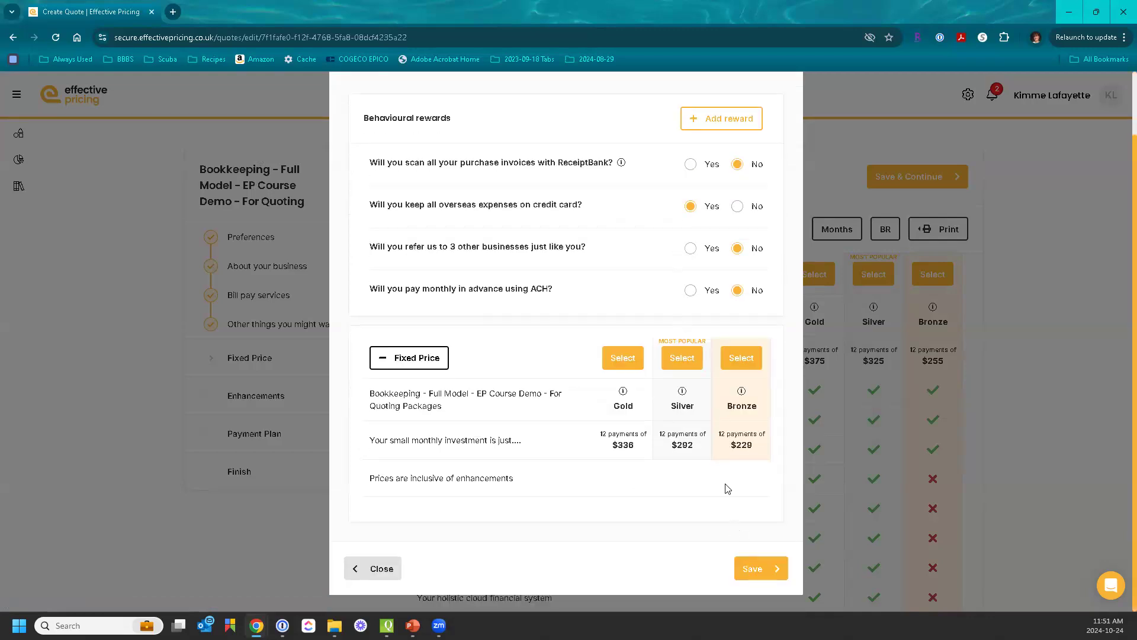
click(677, 358)
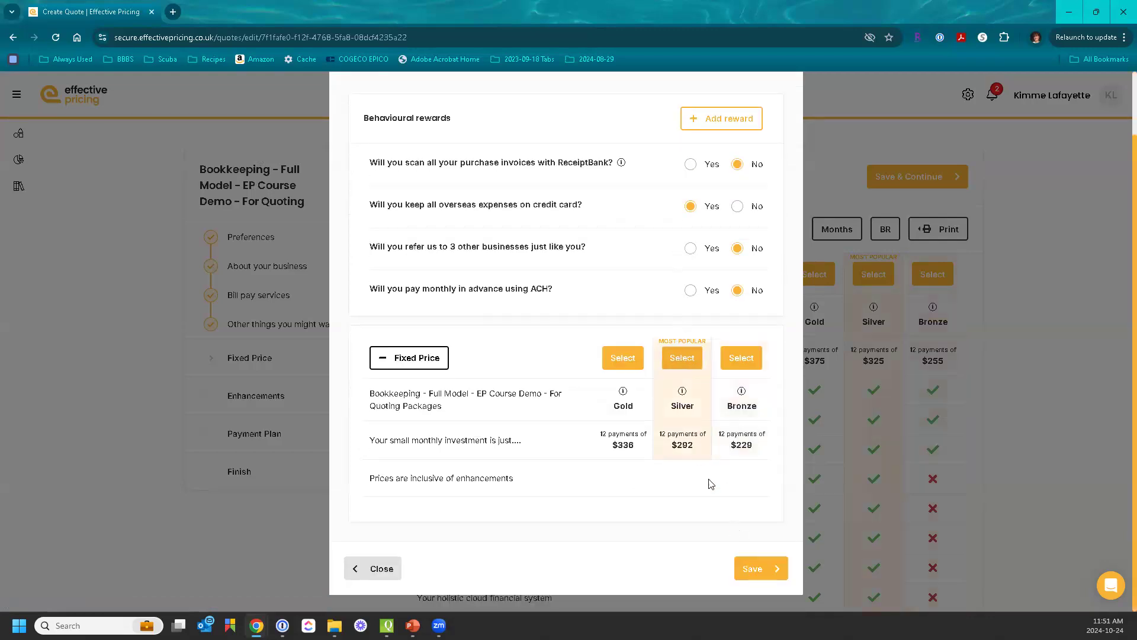
click(756, 567)
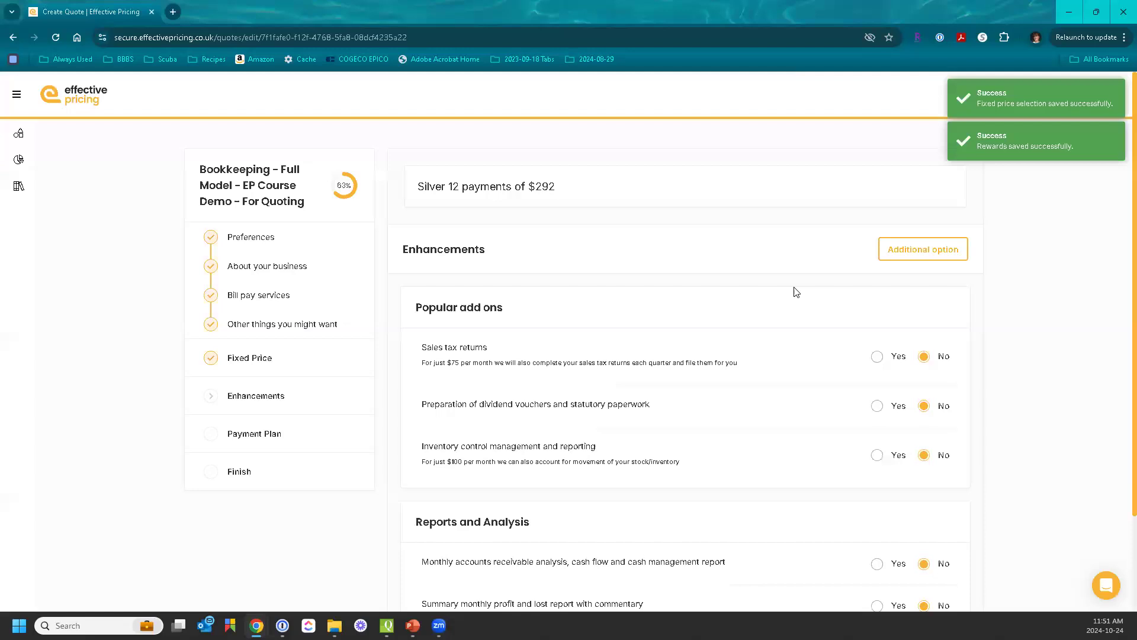
Step: Return to the Fixed Price comparison, set the number of payment months to 6, and recalculate the package prices
click(271, 362)
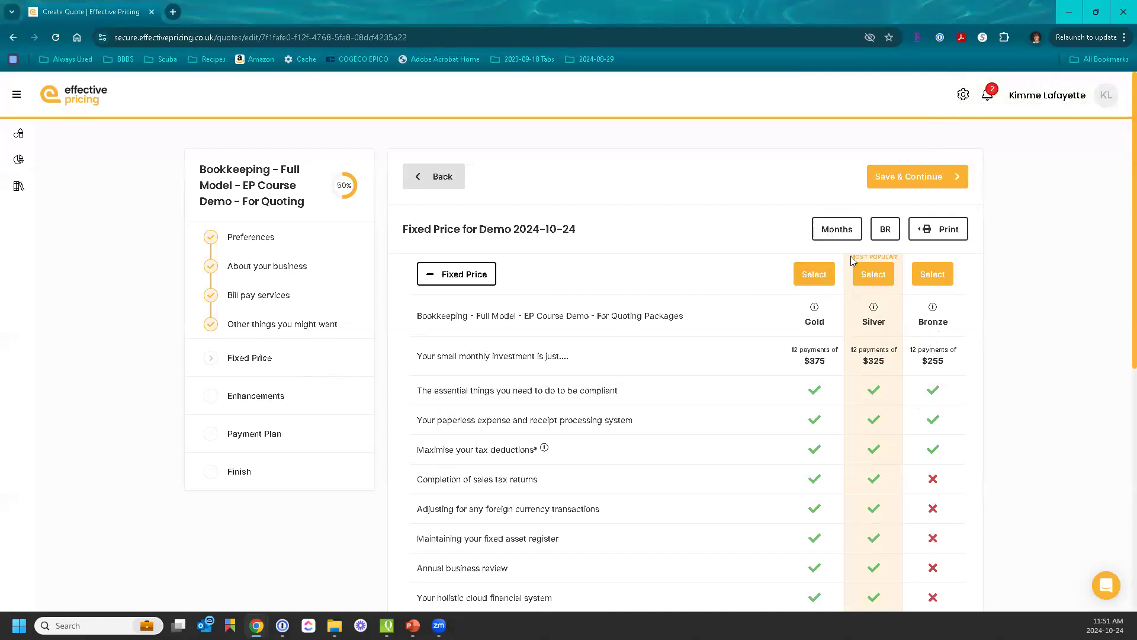
click(836, 230)
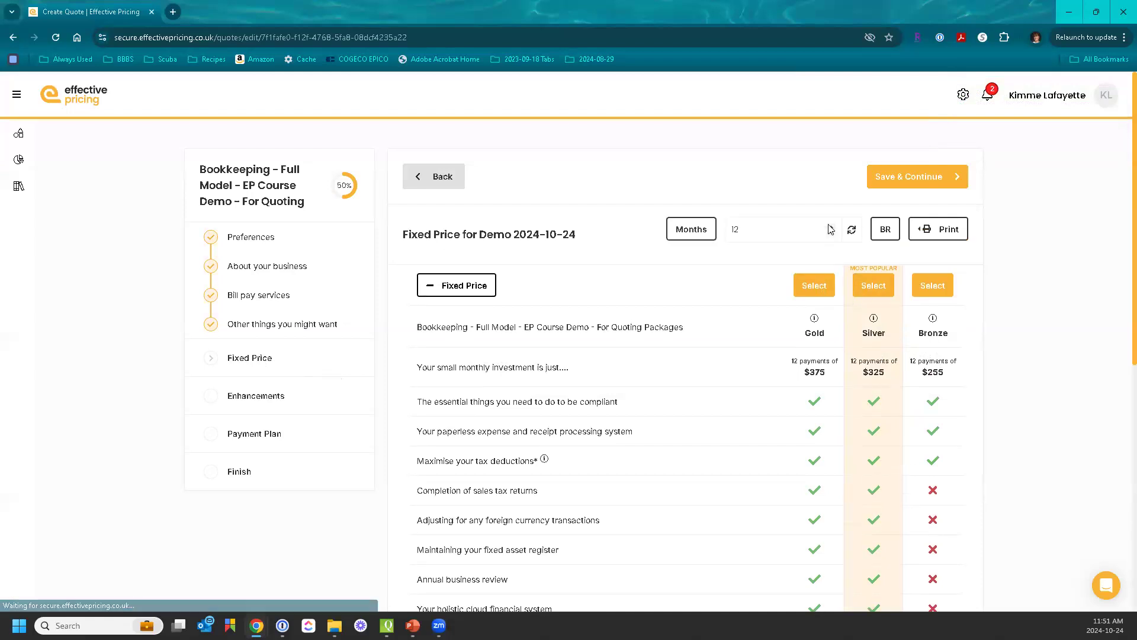
drag(759, 232, 692, 230)
text(6)
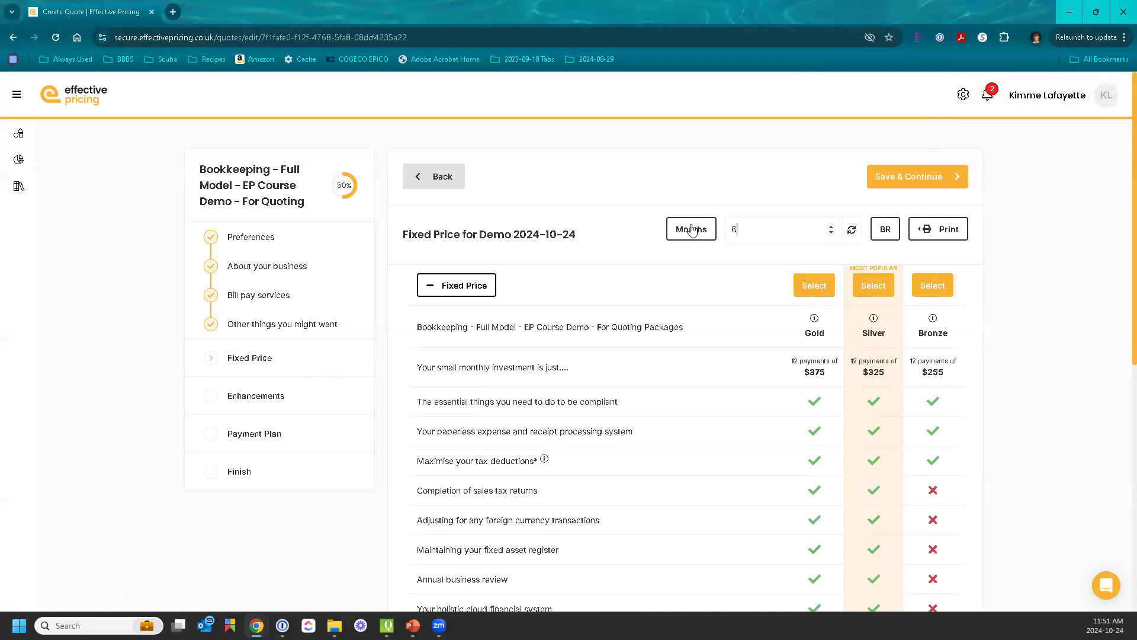
click(851, 232)
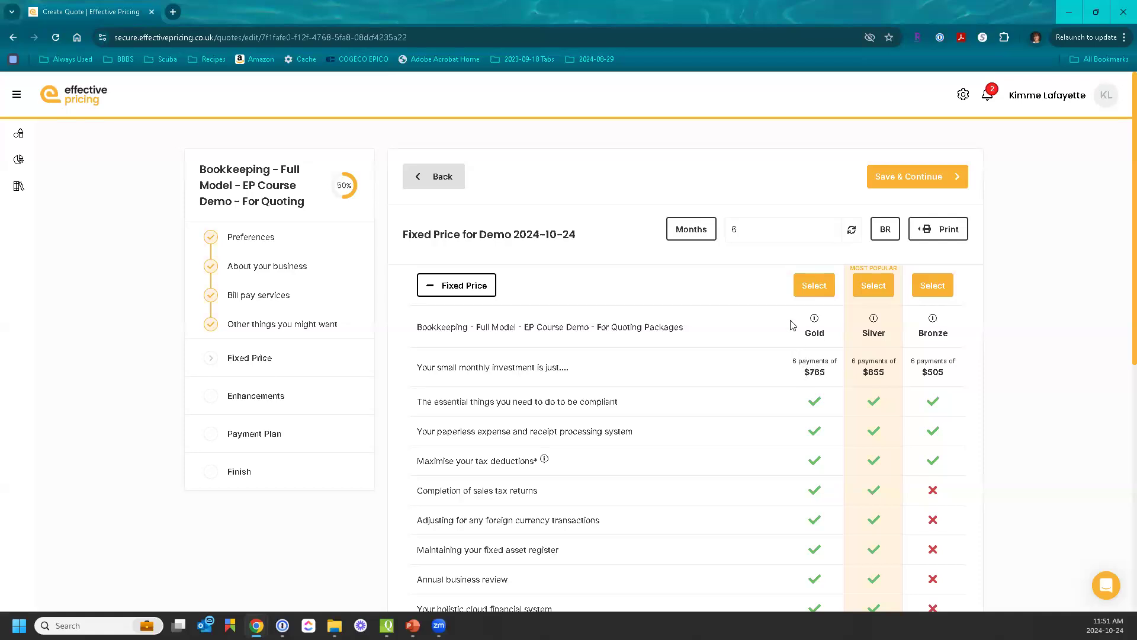
Step: Set the number of payment months to 12 and recalculate the package prices
click(729, 233)
double_click(722, 231)
text(12)
click(852, 232)
Step: Examine the services included in Gold, Silver and Bronze, down to the supply of cloud accounting software
scroll(725, 282, down, 1)
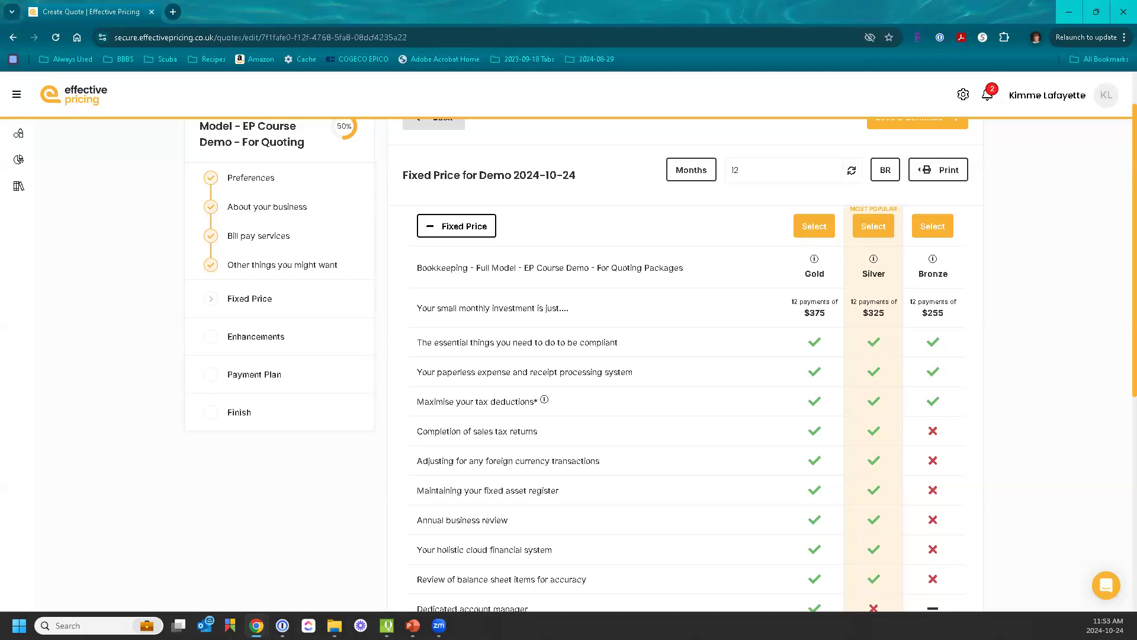
scroll(716, 331, down, 4)
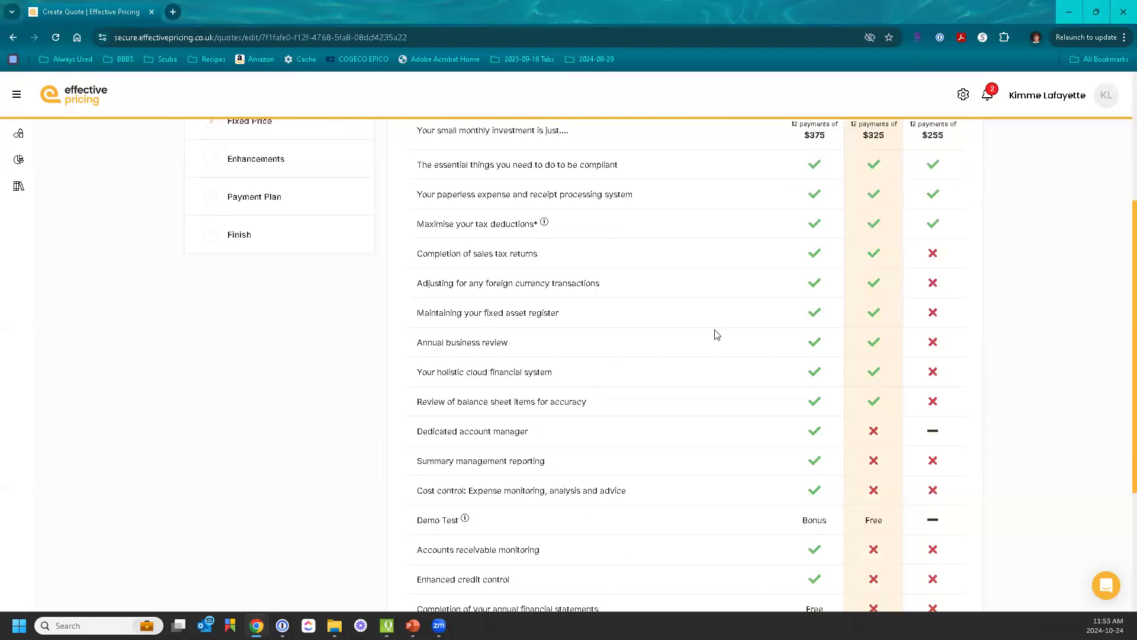
scroll(717, 335, down, 2)
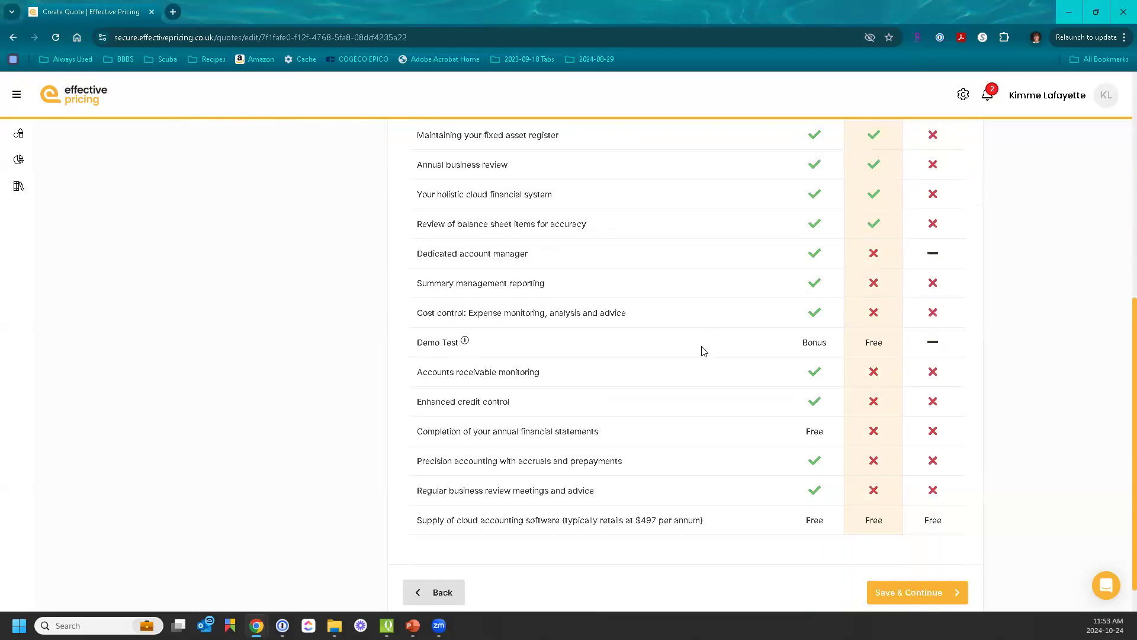
scroll(673, 451, up, 3)
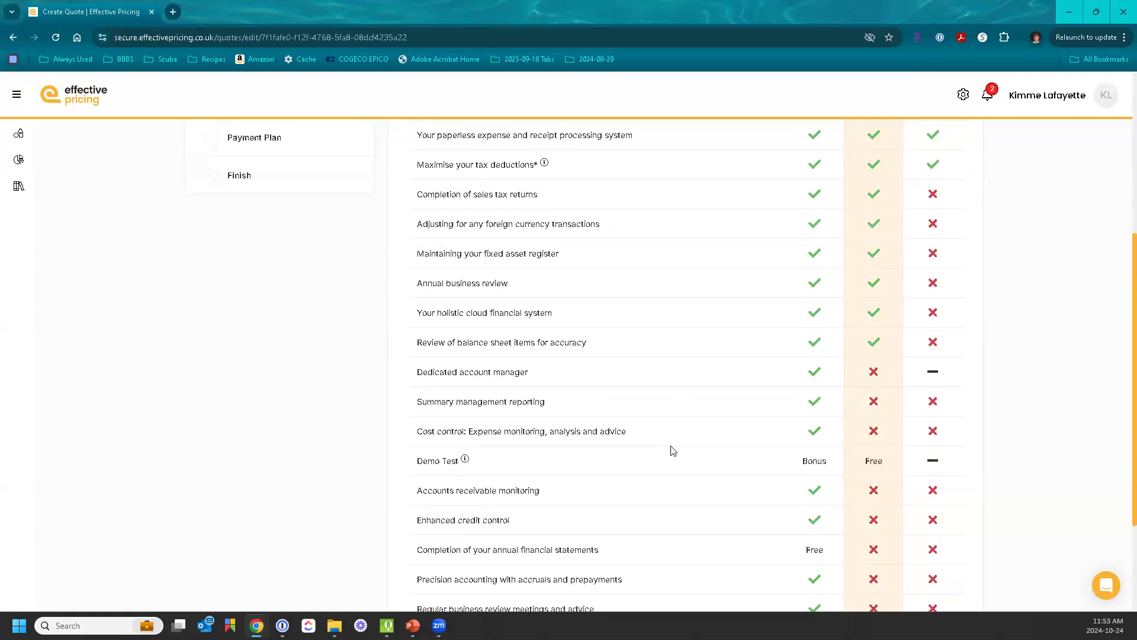
scroll(672, 451, up, 2)
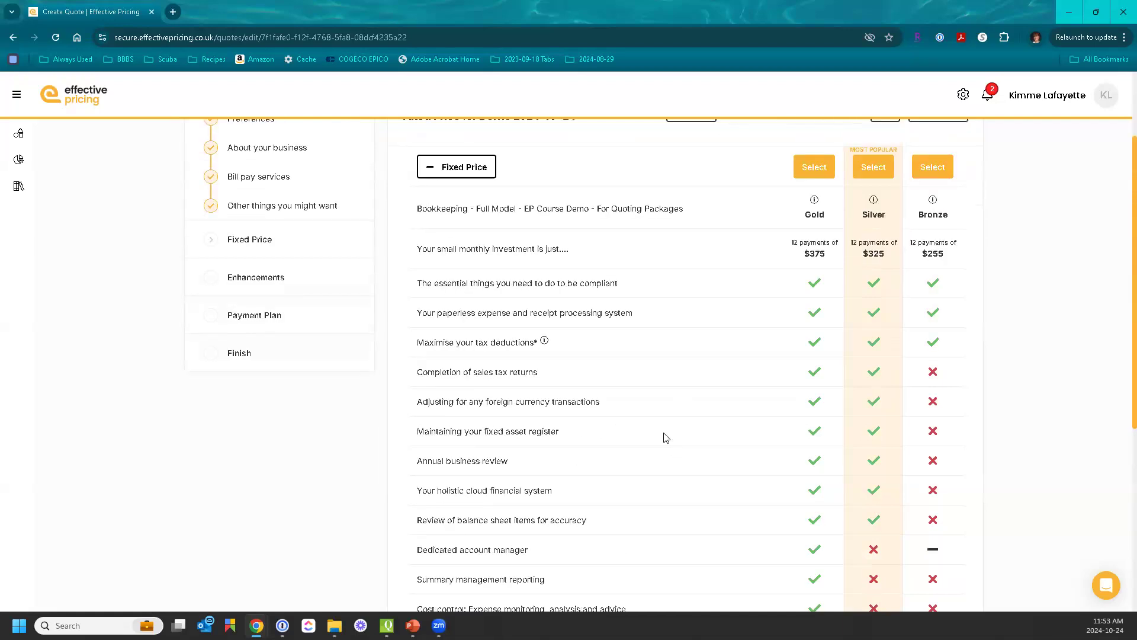
scroll(650, 308, down, 1)
scroll(650, 307, down, 4)
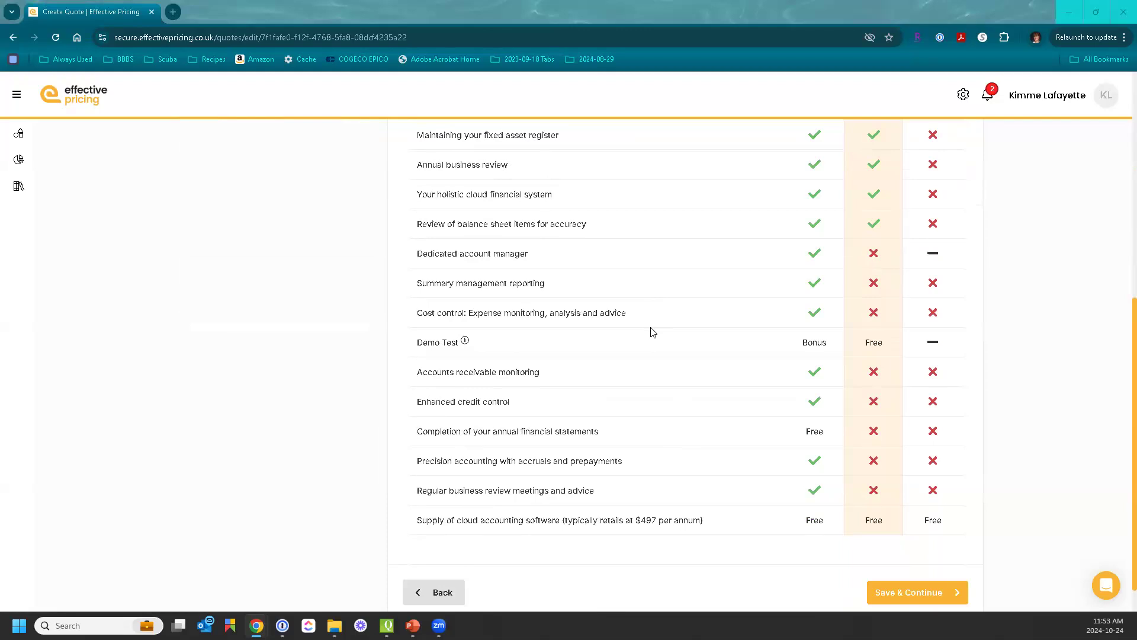
Step: Switch to the Beyond Bookkeeping quote window and compare Premium, Essential and Starter under Fixed Price, and return to the demo quote window
key(alt+Tab)
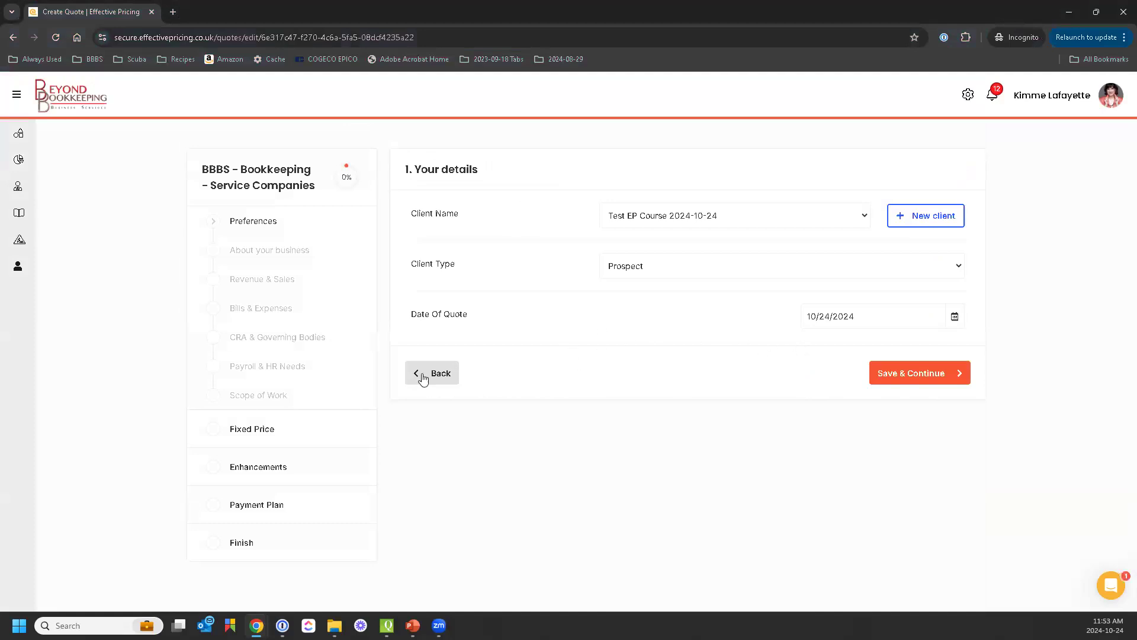
click(268, 430)
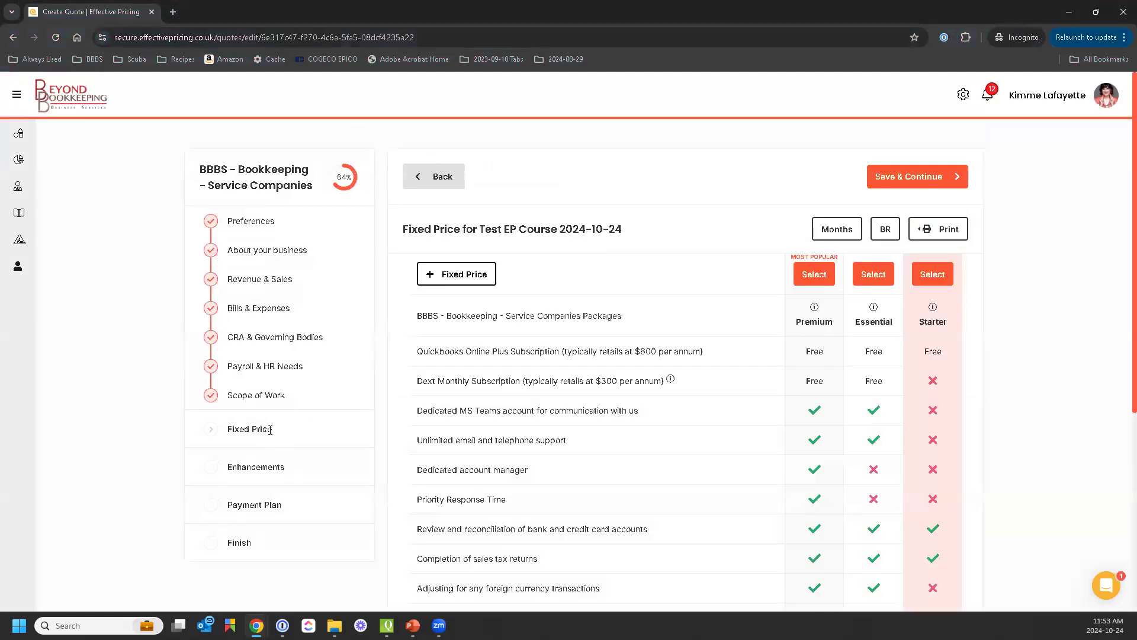
scroll(483, 405, down, 5)
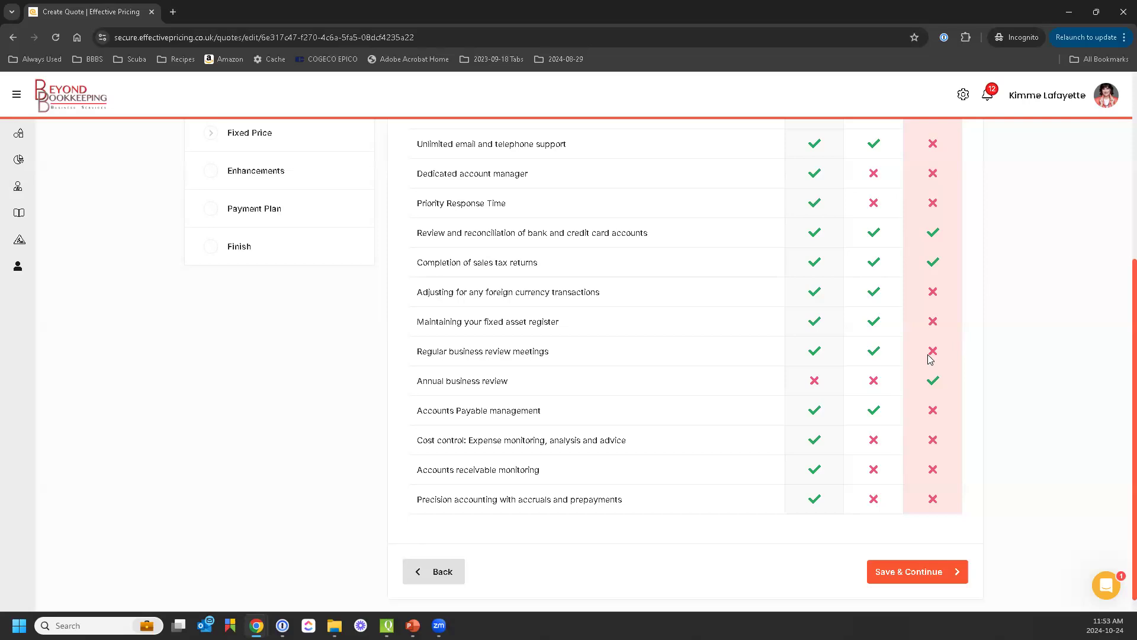
scroll(930, 358, up, 3)
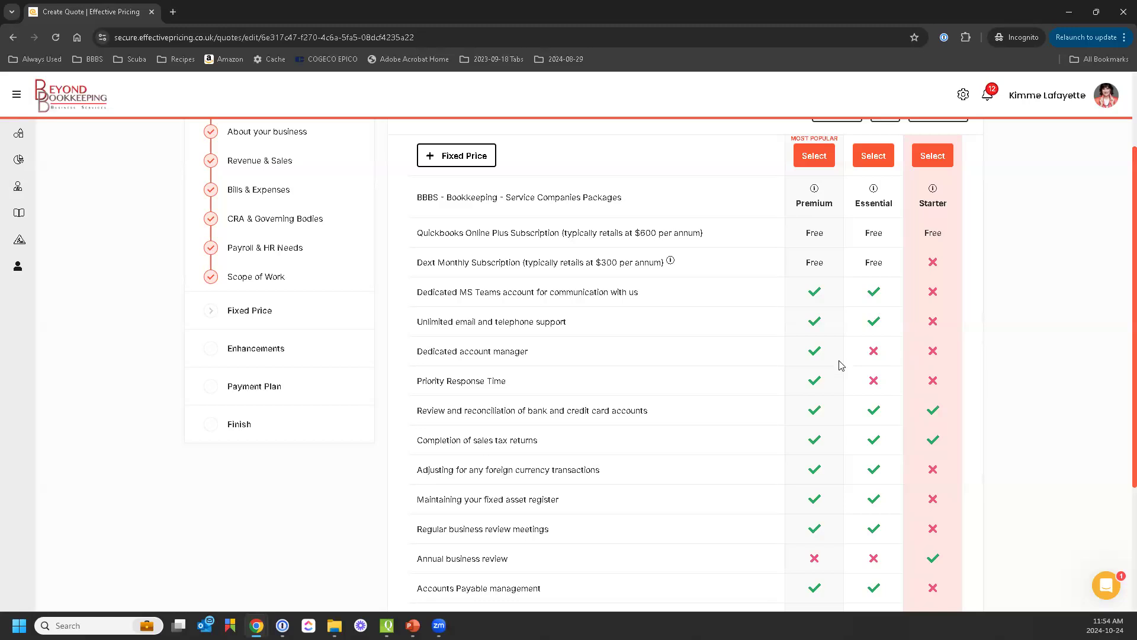
scroll(841, 359, down, 1)
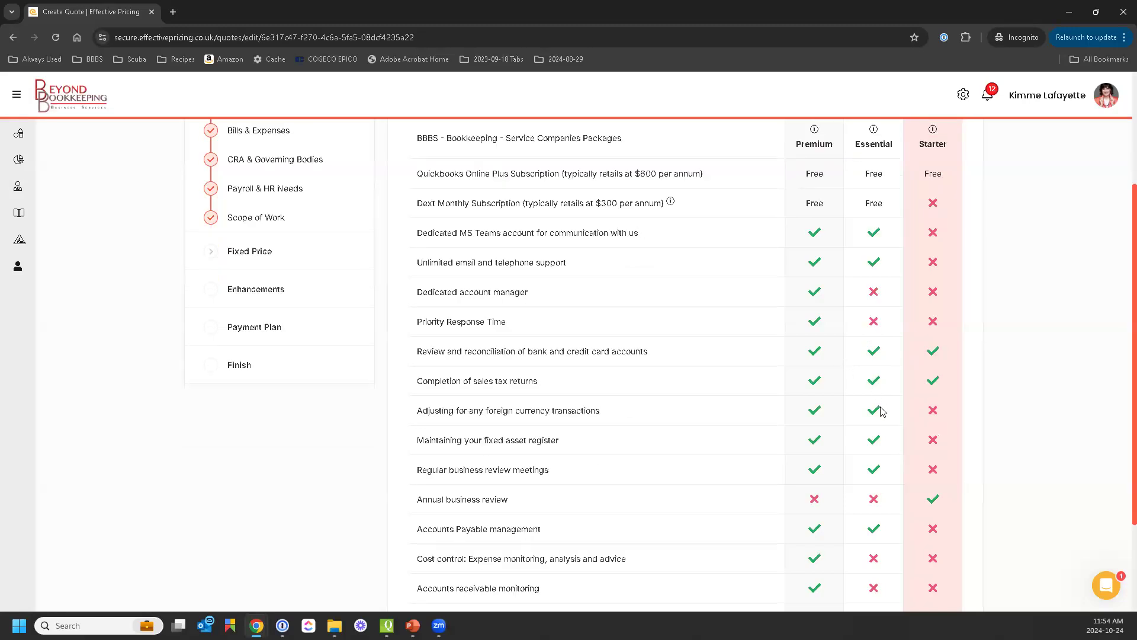
scroll(883, 411, down, 1)
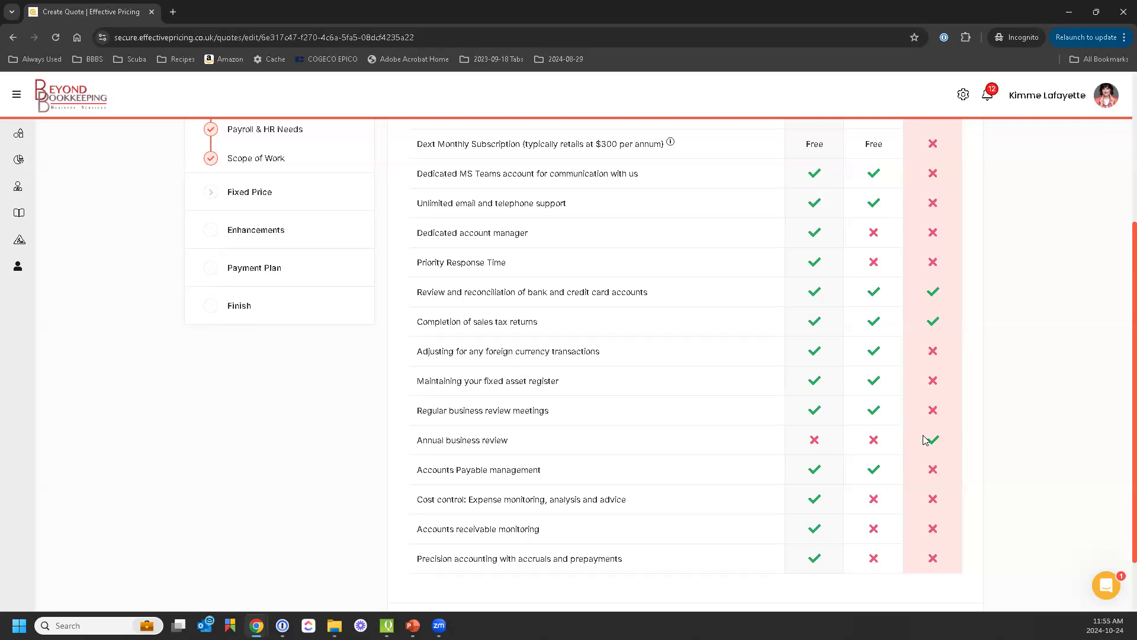
click(1069, 12)
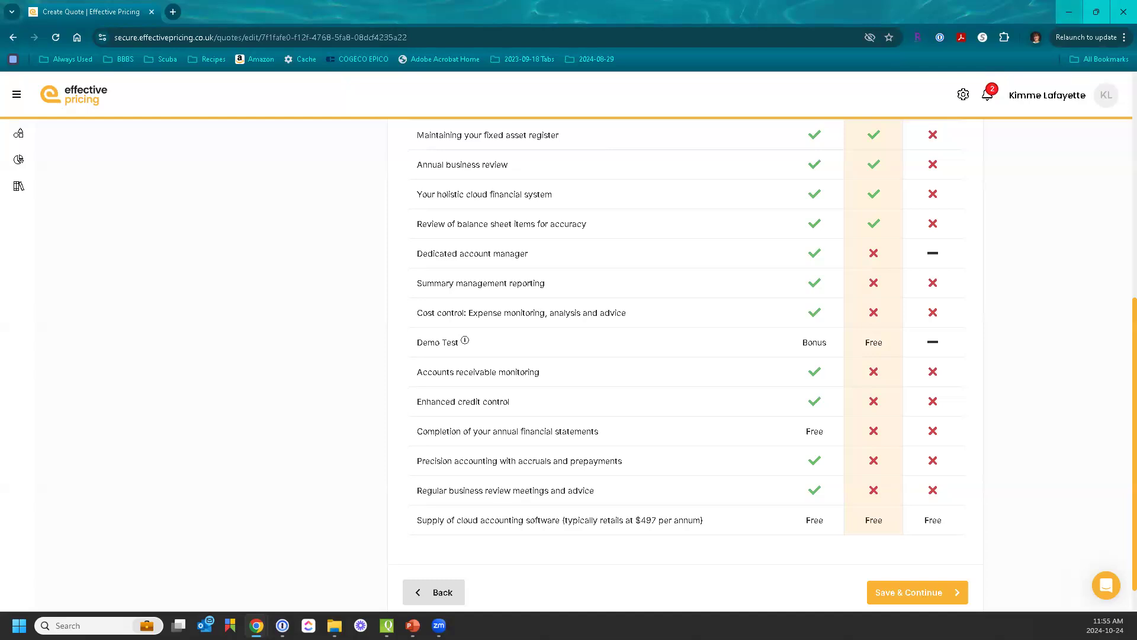
click(1068, 9)
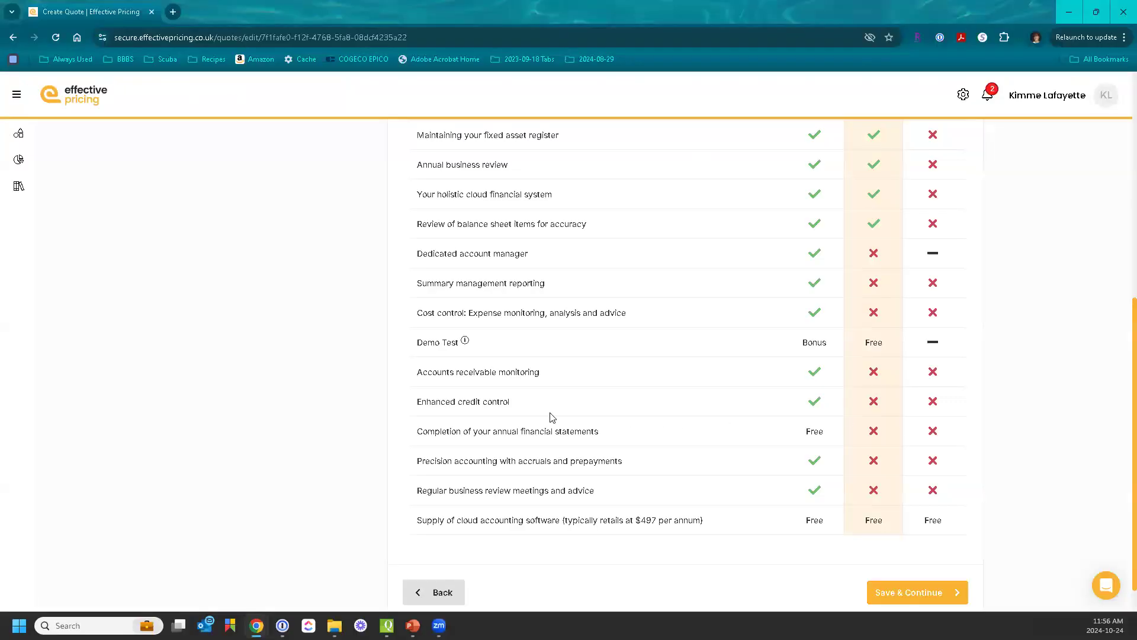
Step: Open the About your business questions of the Demo 2024-10-24 quote
scroll(477, 399, up, 6)
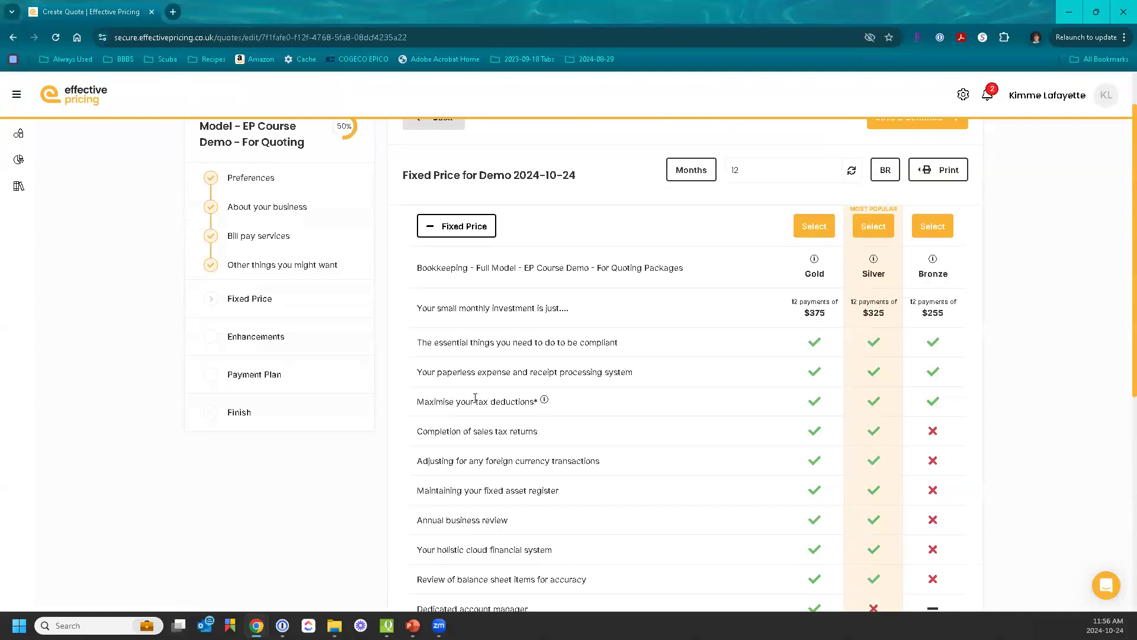
scroll(475, 398, up, 1)
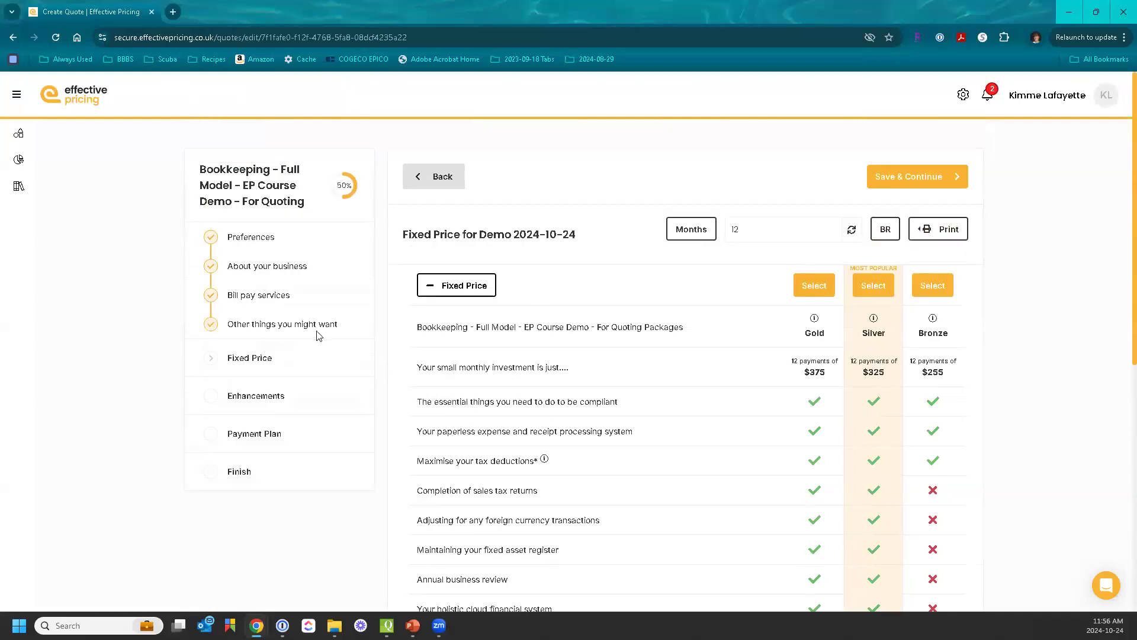
click(260, 262)
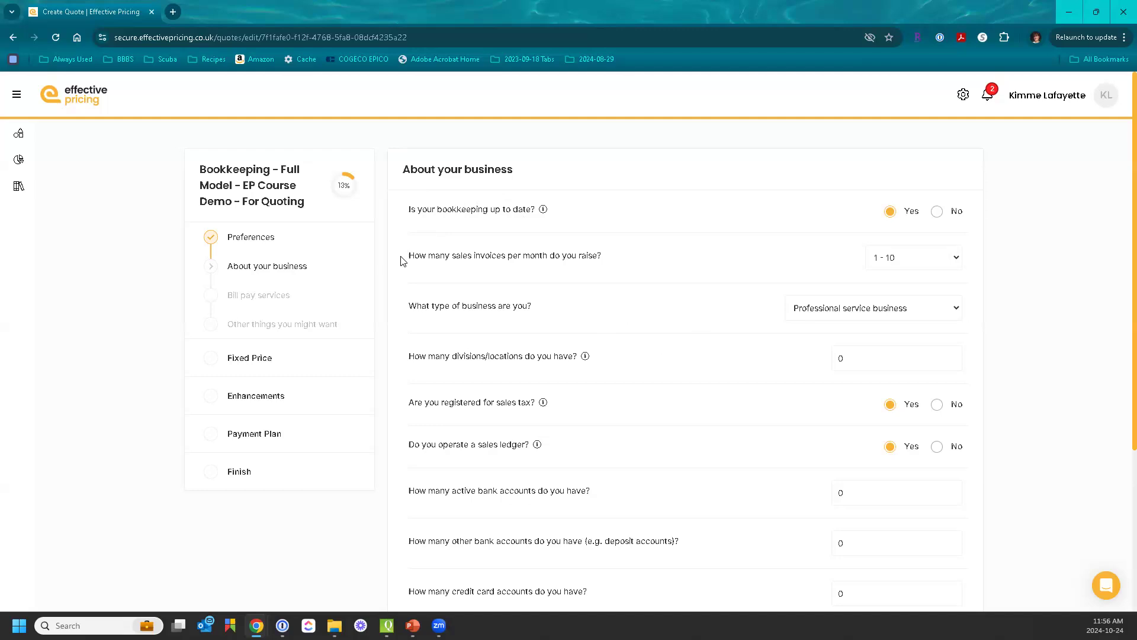
Step: Review the Bill pay services questions and open the Other things you might want questions
click(269, 295)
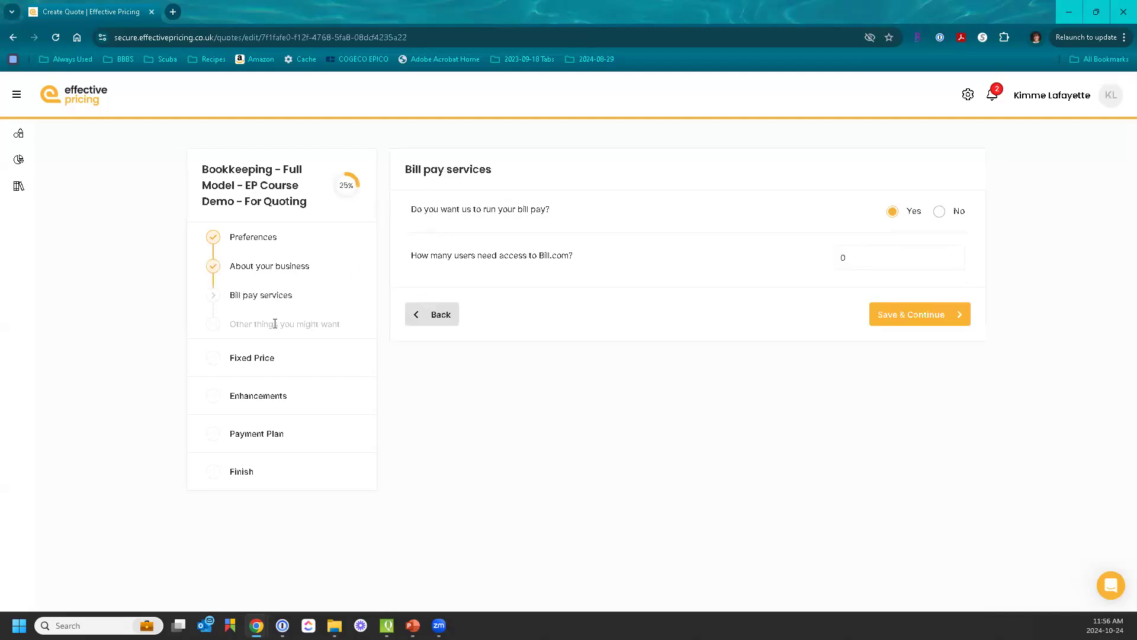
click(275, 323)
click(274, 295)
click(277, 323)
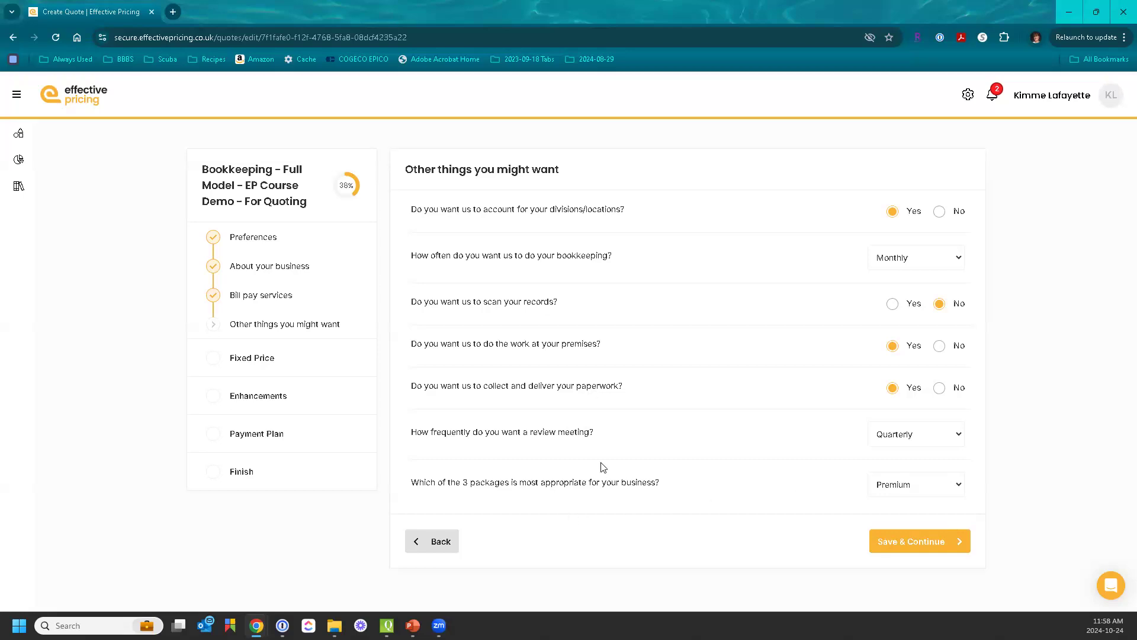
Step: Switch to the Beyond Bookkeeping quote window and review the Enhancements for the Starter plan, focusing on the Support Package add-on
mouse_move(439, 625)
key(alt+Tab)
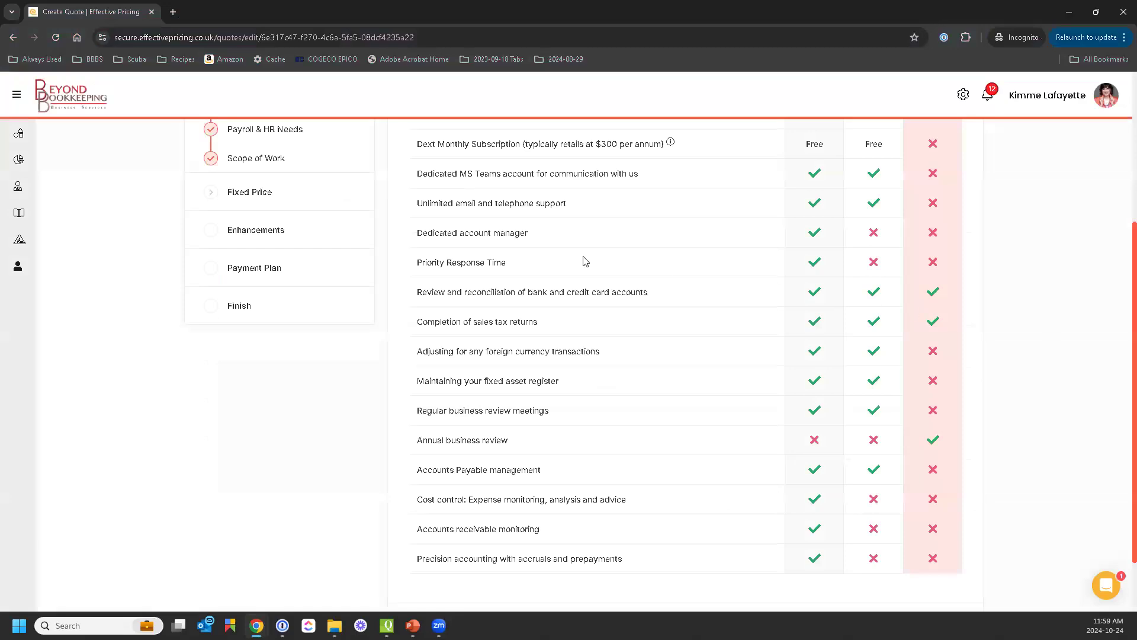
click(244, 232)
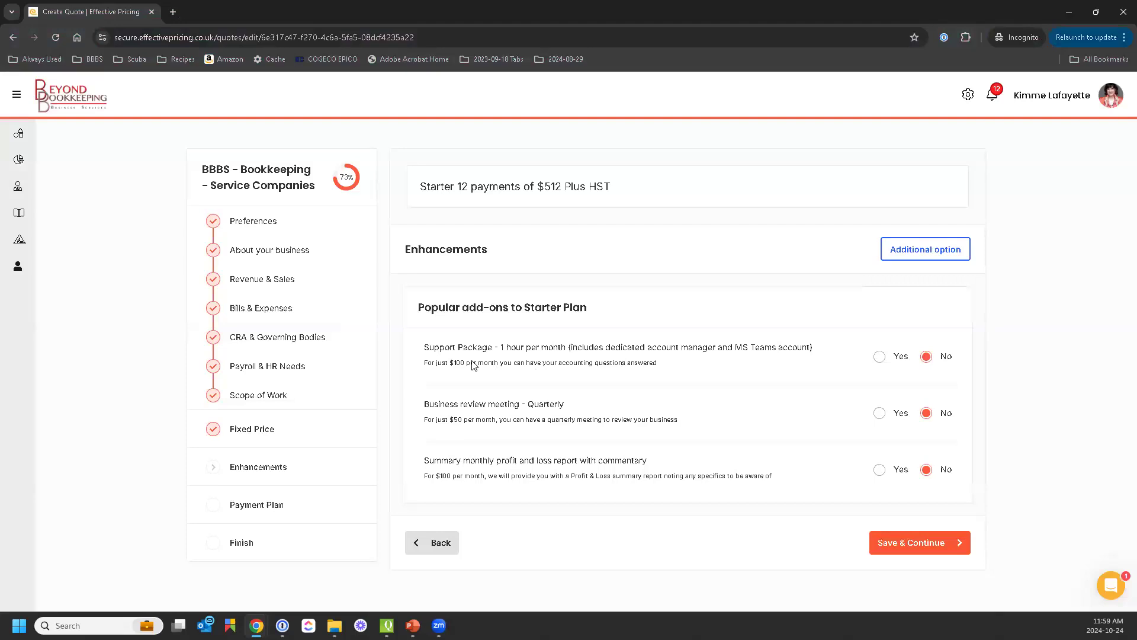
drag(424, 349, 823, 353)
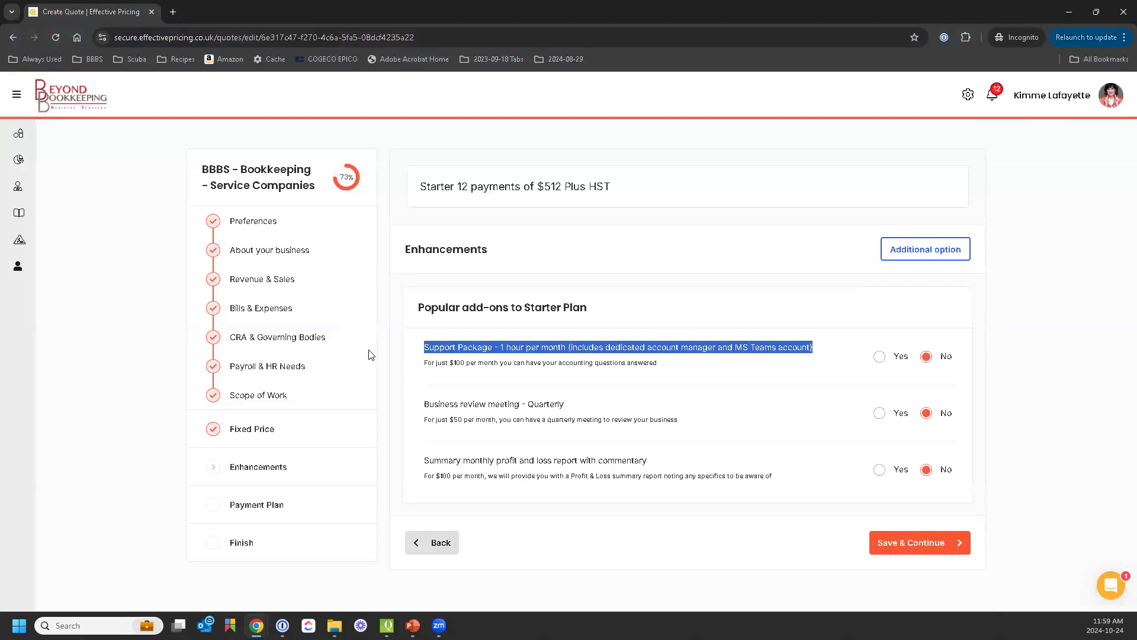
drag(426, 370, 660, 372)
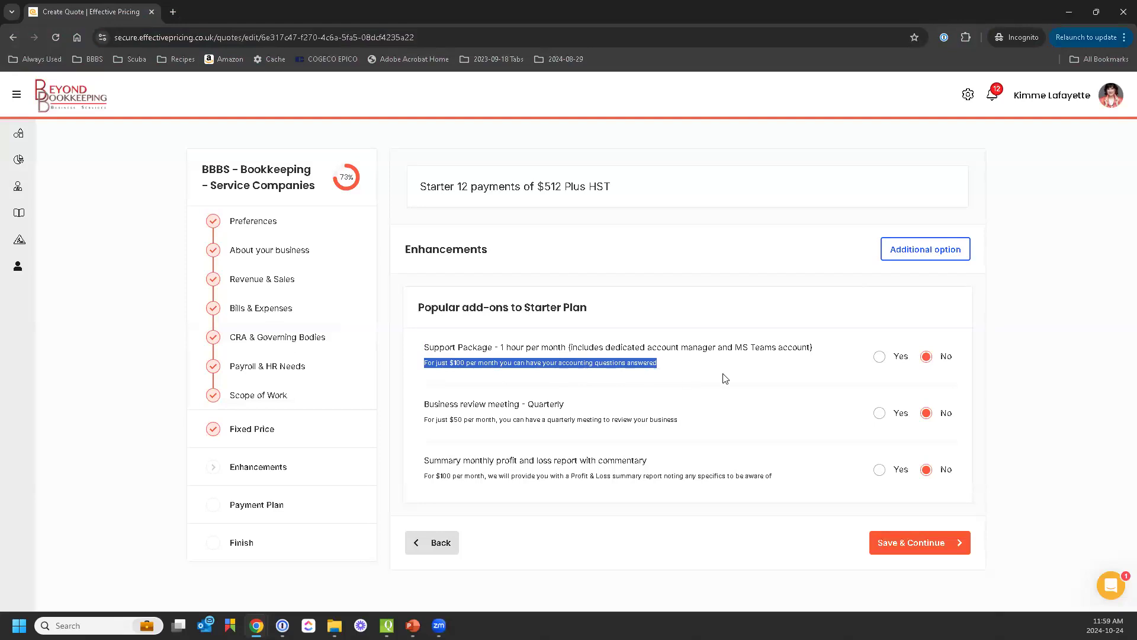
click(648, 399)
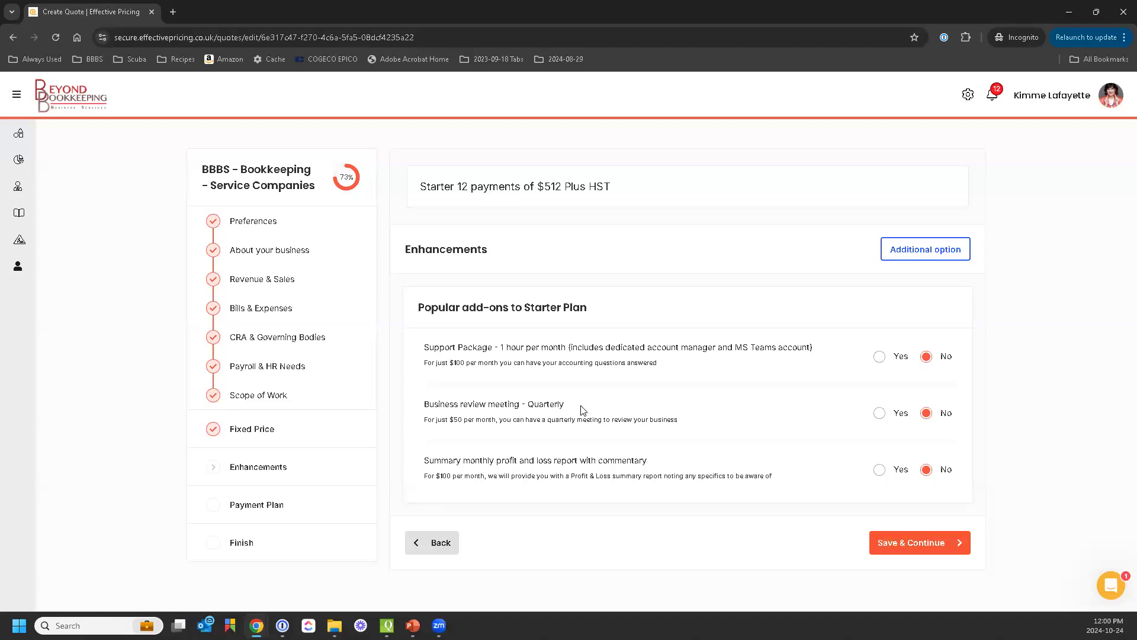
Step: Select the Essential package under Fixed Price and save it to view the Essential plan's popular add-ons
click(273, 423)
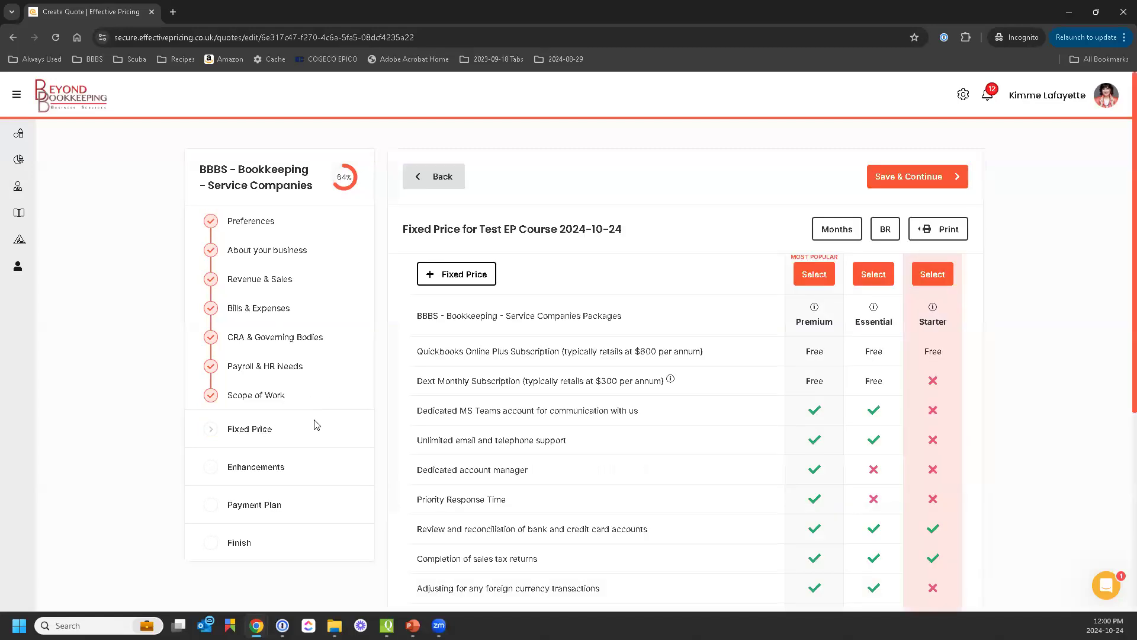
click(875, 283)
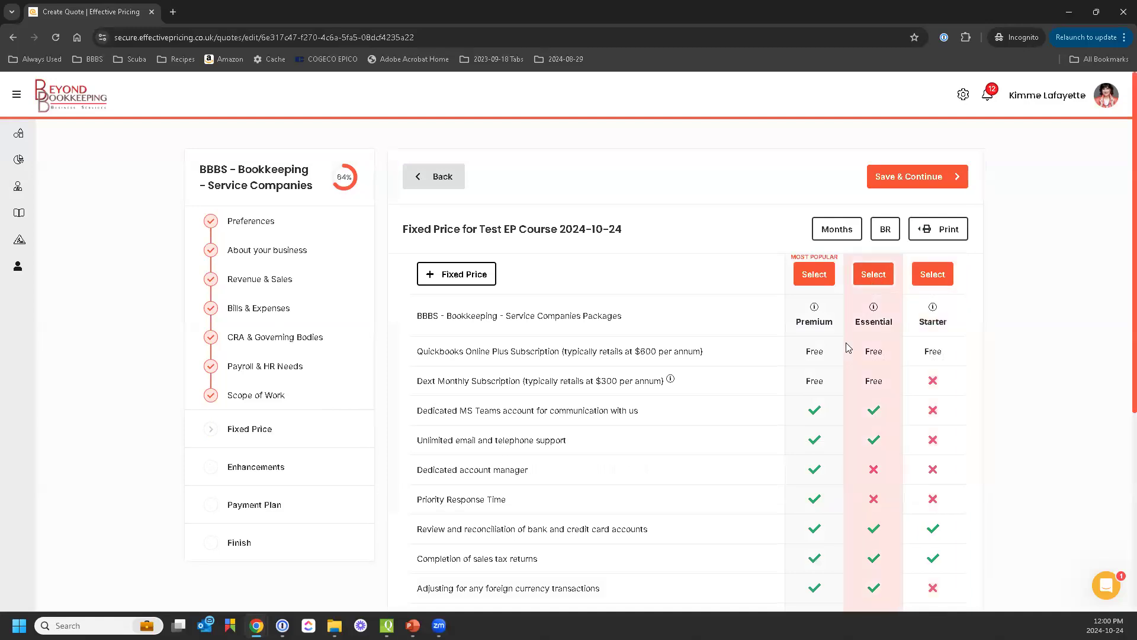
scroll(707, 459, down, 4)
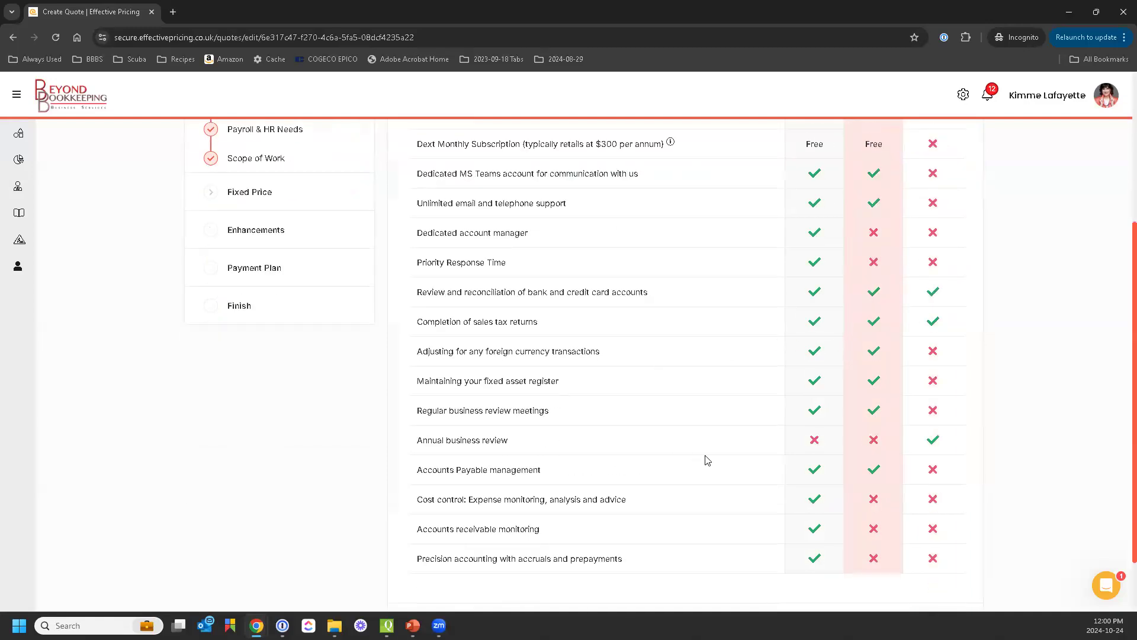
scroll(706, 460, down, 2)
click(896, 555)
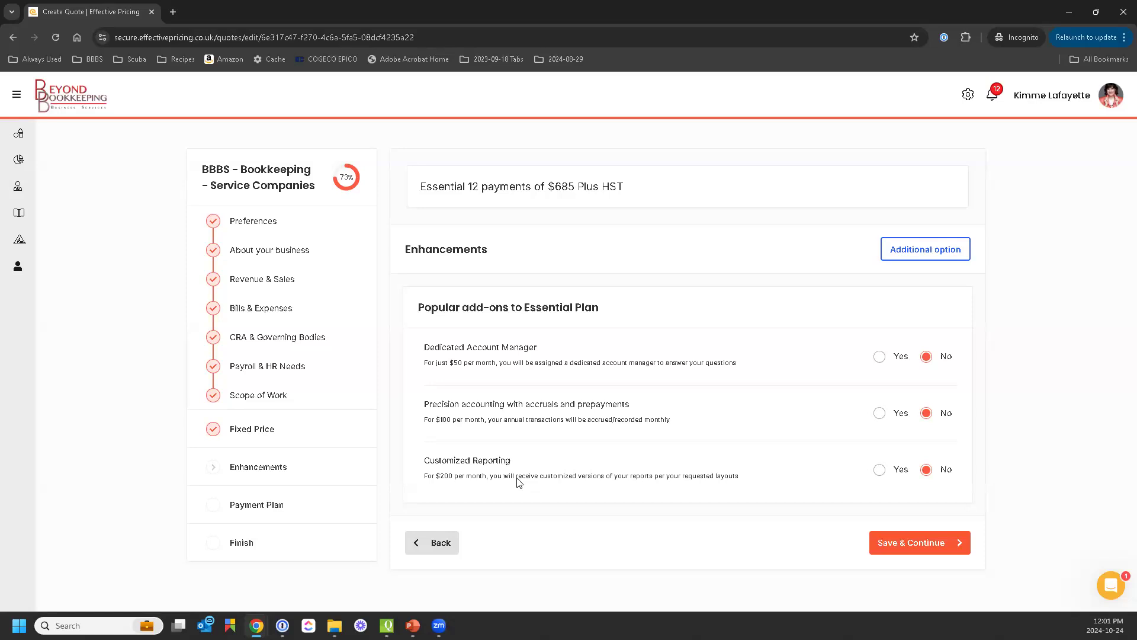
Step: Return to Fixed Price, select the Premium package and save it to view the Premium plan's add-ons
click(426, 545)
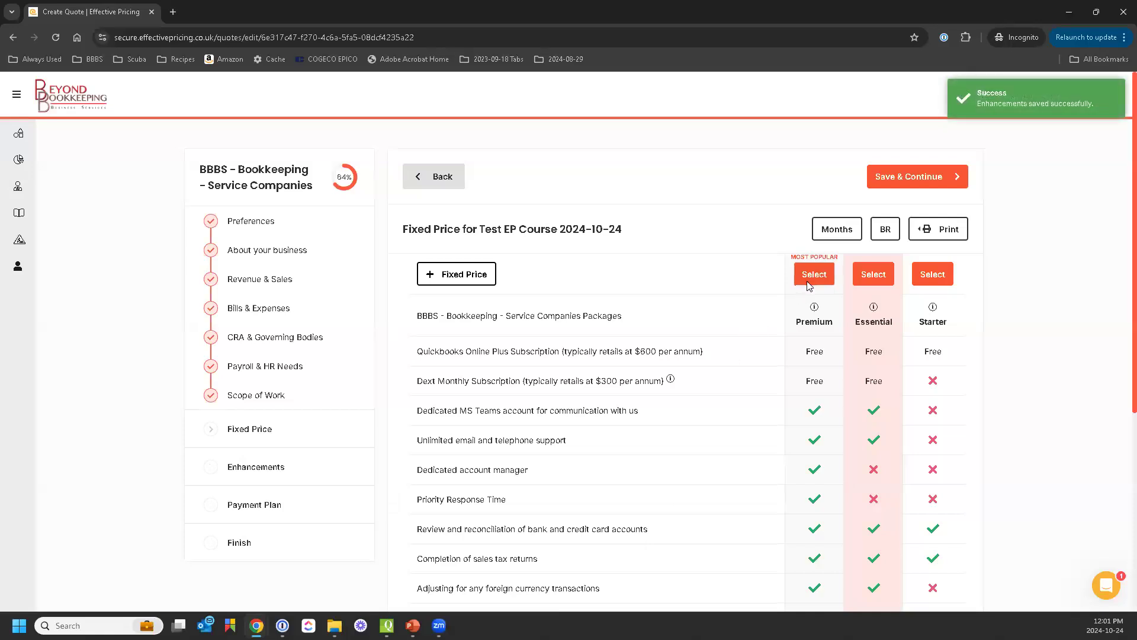
click(808, 283)
click(908, 177)
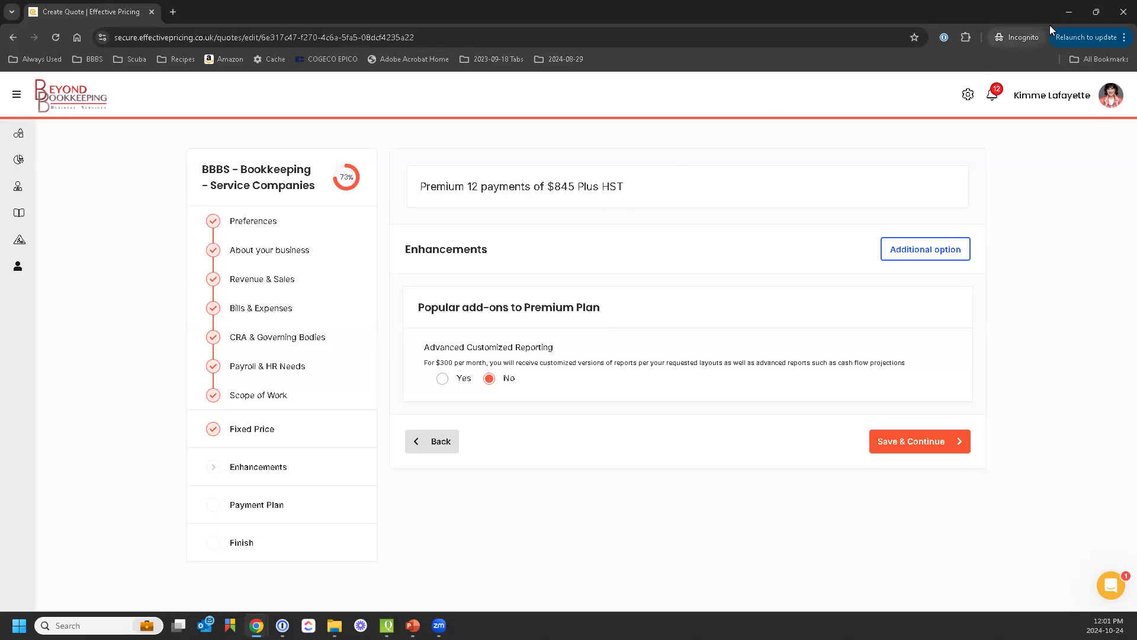
Step: Return to the Demo 2024-10-24 quote window and go through Fixed Price to the Enhancements for the Silver package
click(1065, 13)
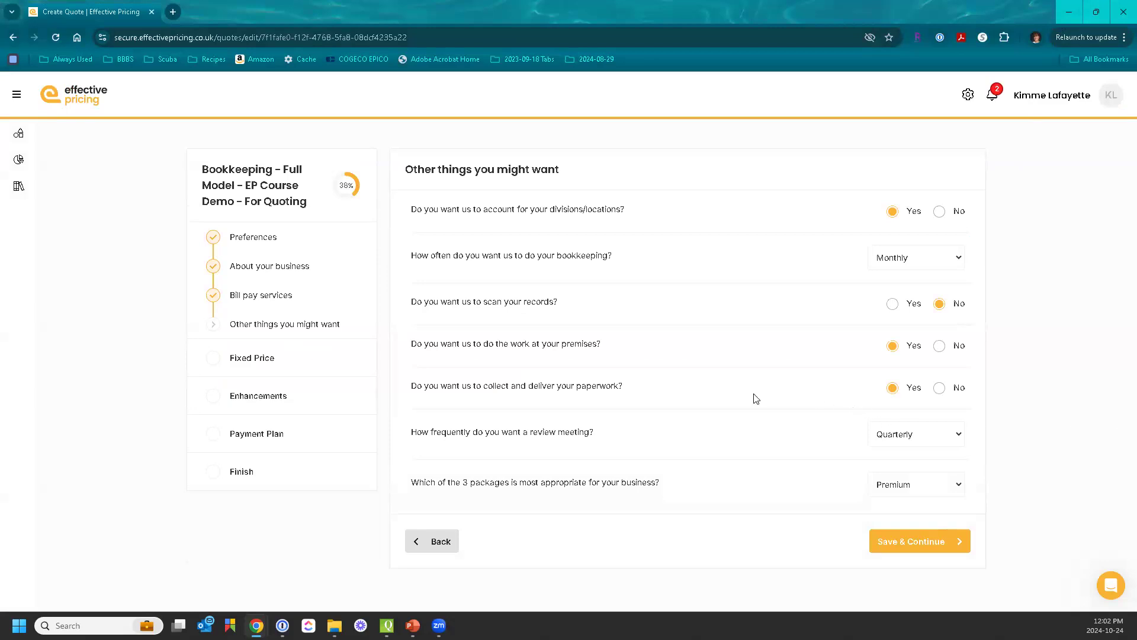
click(240, 359)
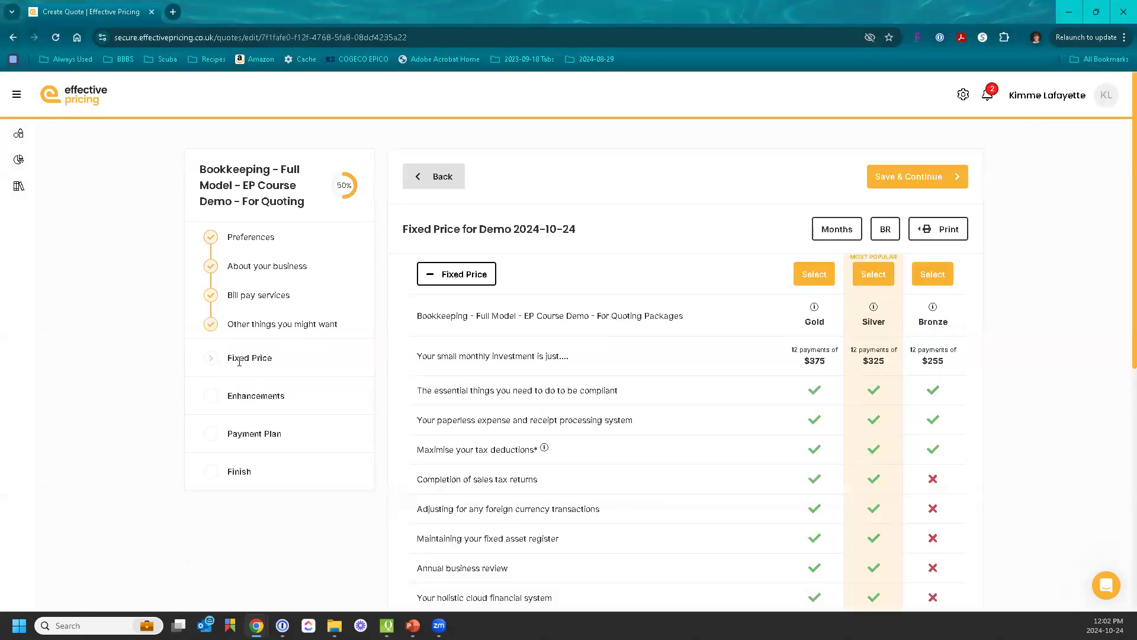
scroll(240, 362, down, 2)
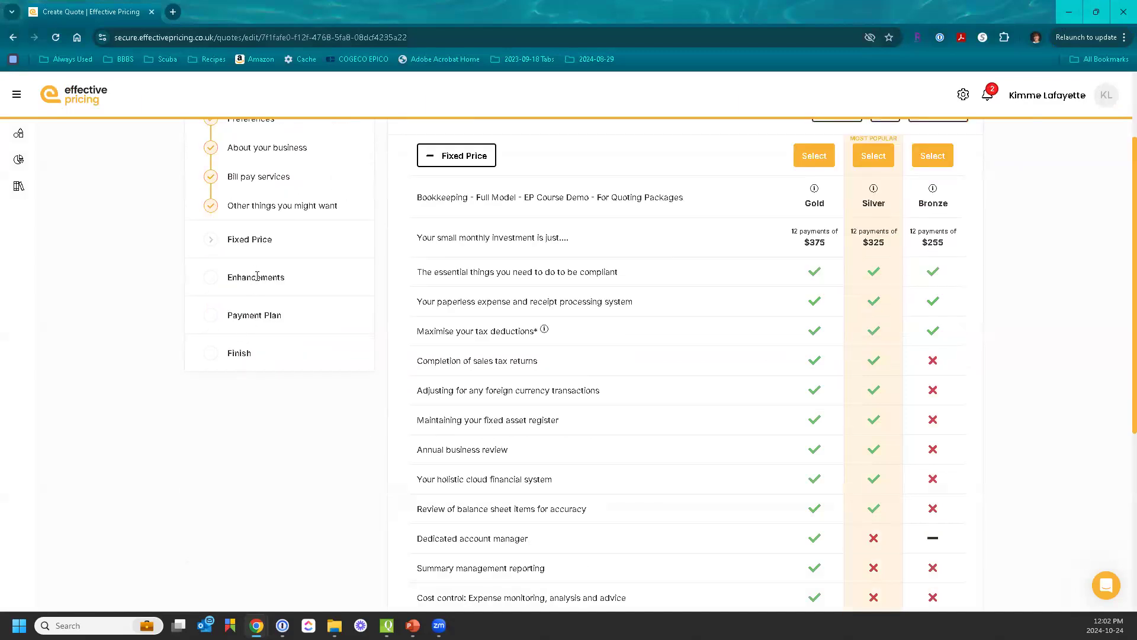
click(257, 276)
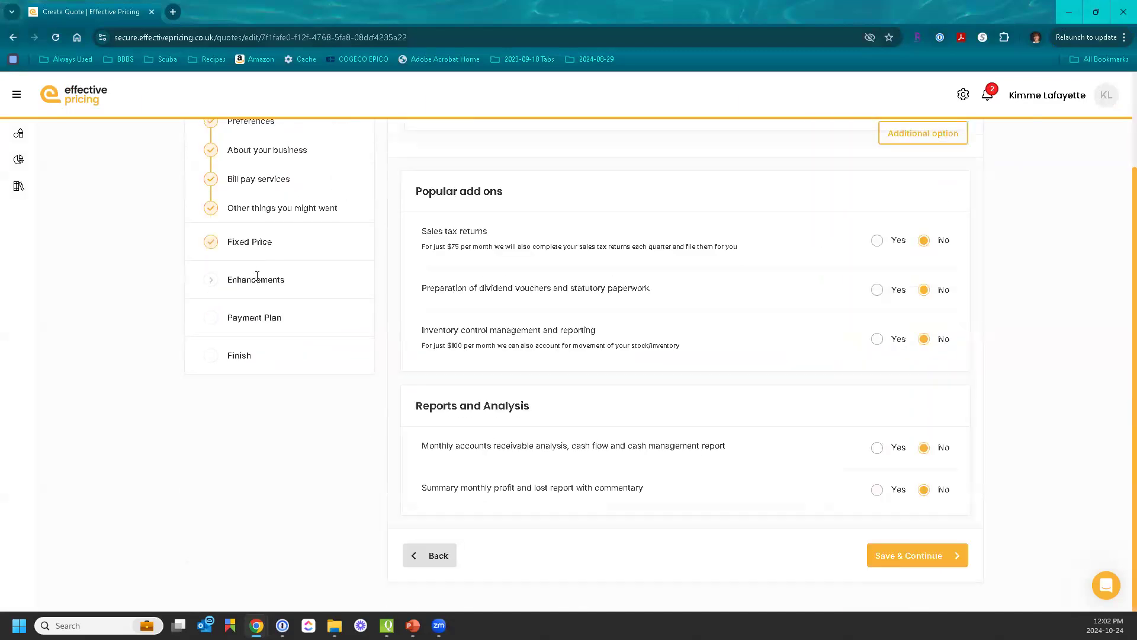
scroll(290, 282, up, 2)
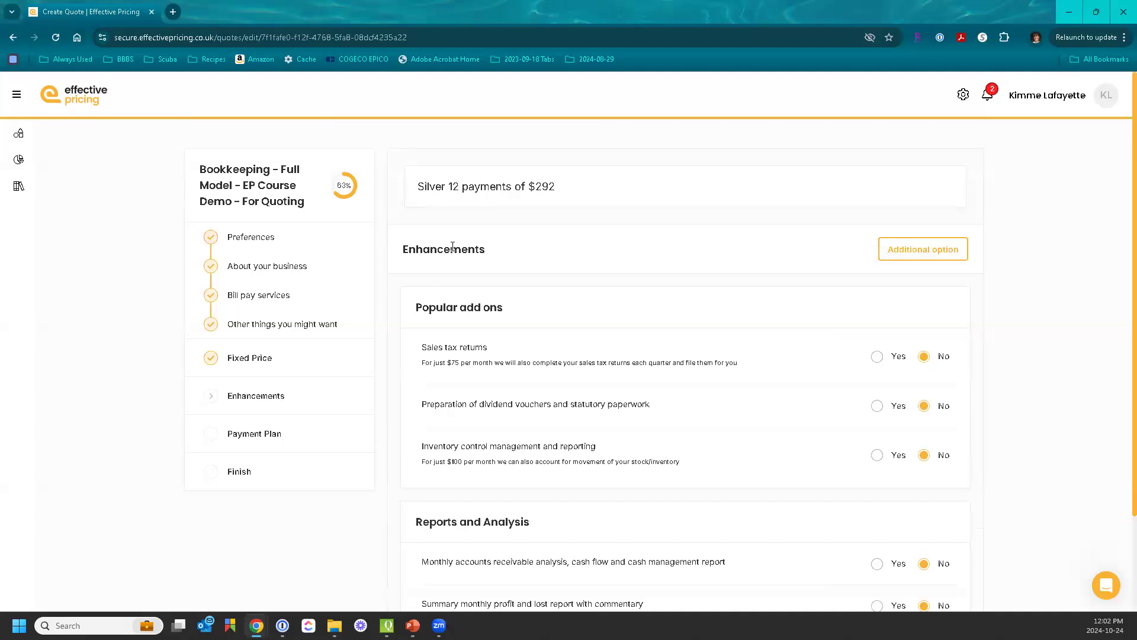
Step: Look at the Additional Option form, cancel it, and review the Popular add ons and Reports and Analysis enhancements
click(930, 251)
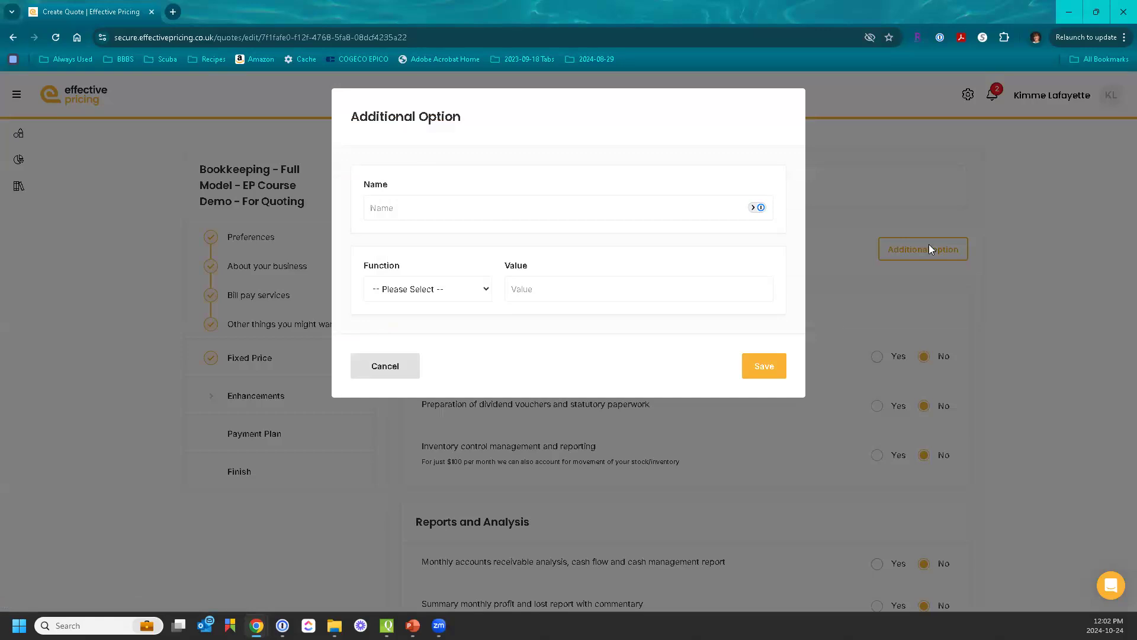
click(402, 366)
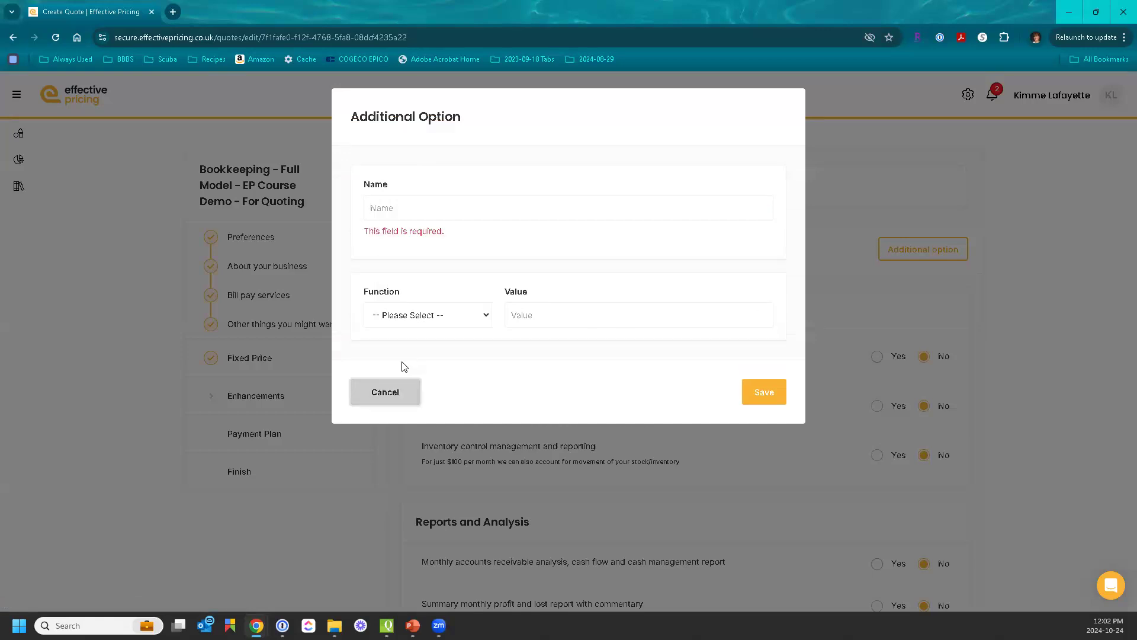
click(383, 395)
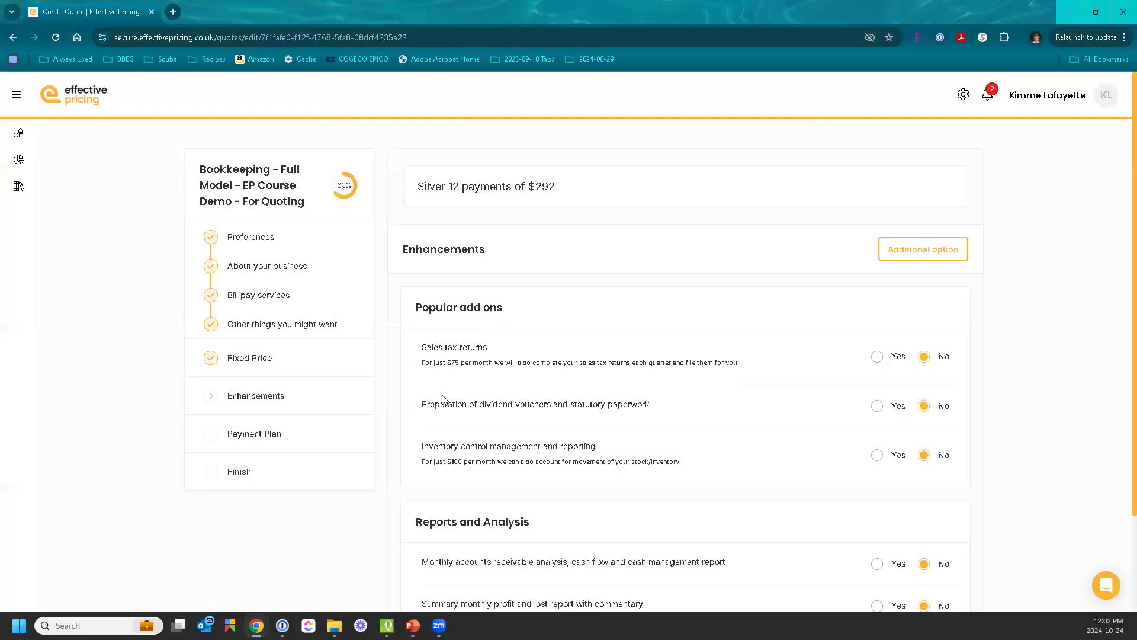
scroll(544, 387, down, 2)
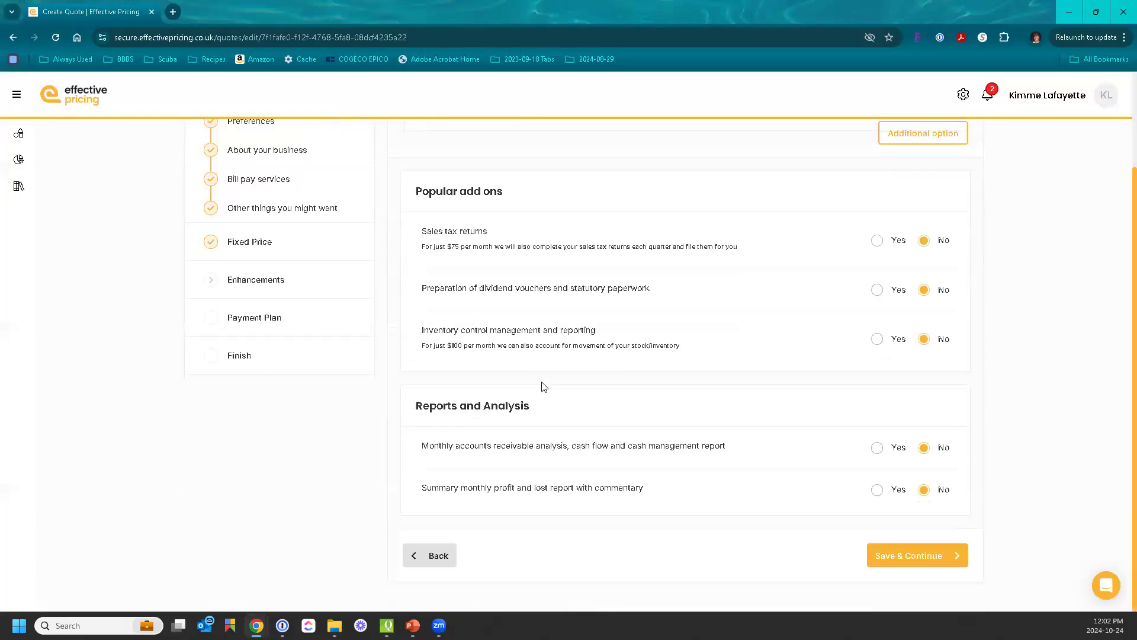
scroll(544, 386, up, 2)
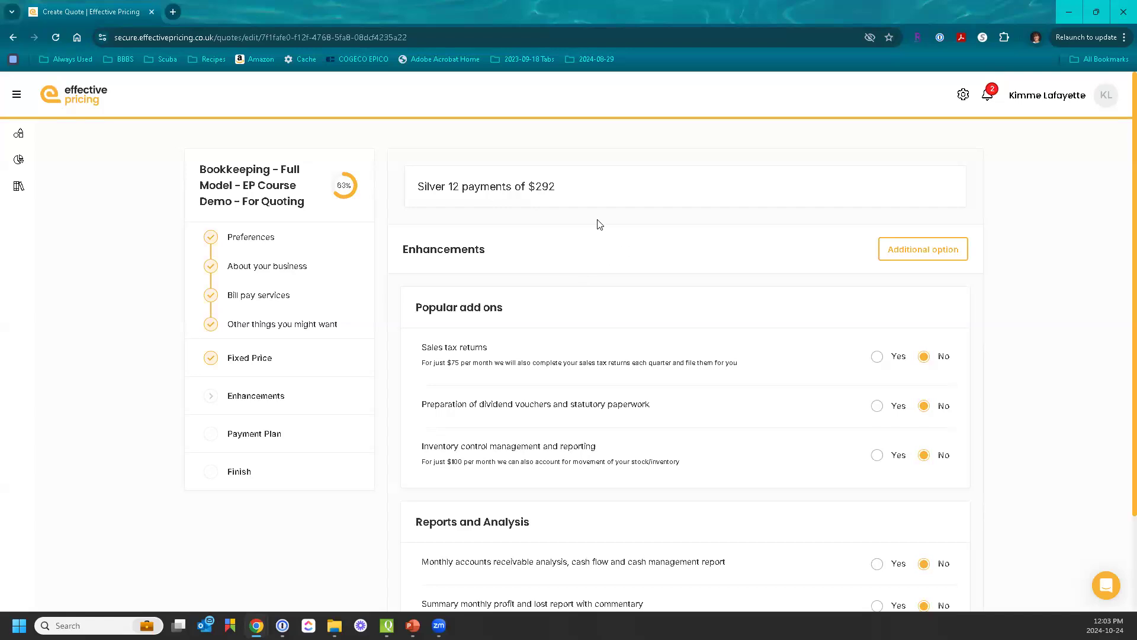
scroll(615, 253, down, 1)
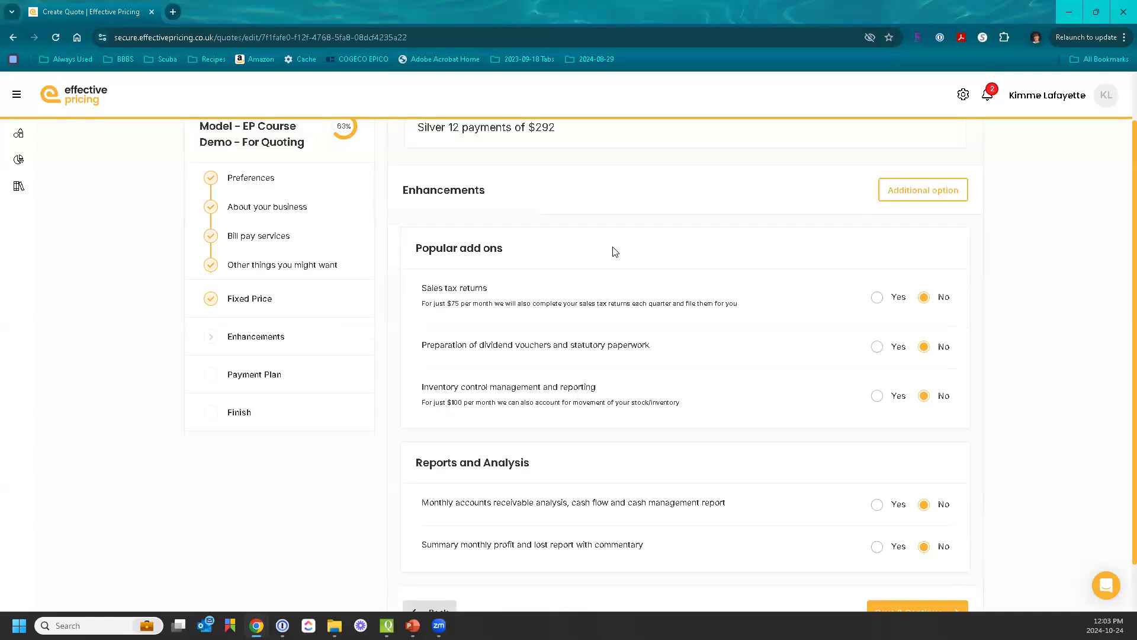
Step: Select the Silver package again under Fixed Price and save through Enhancements to the Payment Plan
click(350, 314)
click(874, 215)
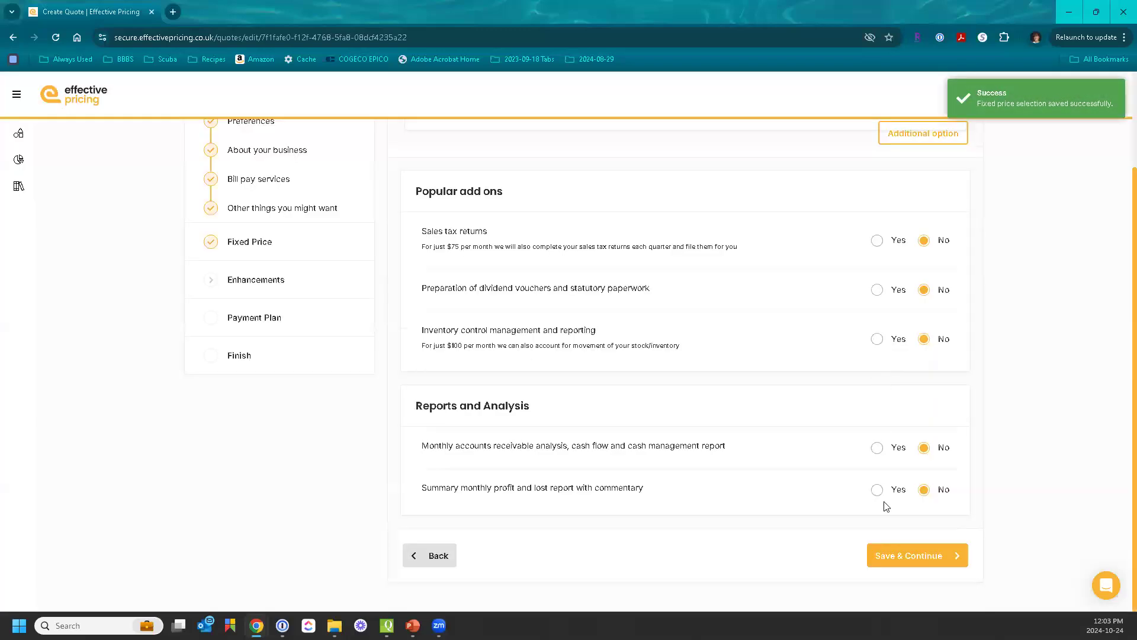
click(909, 557)
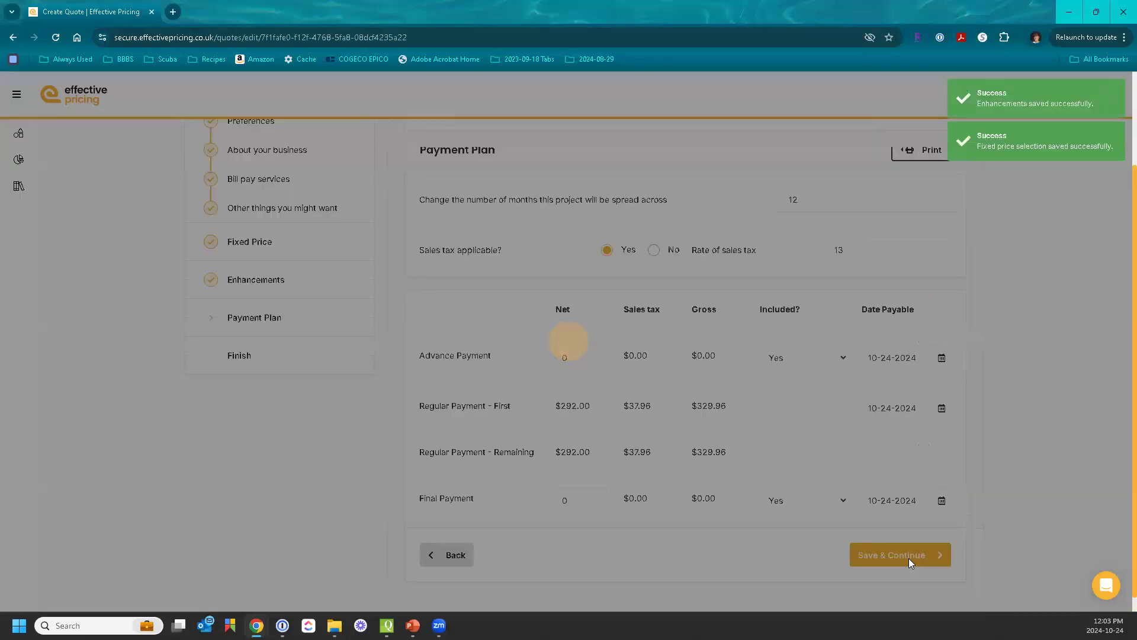
scroll(662, 358, up, 2)
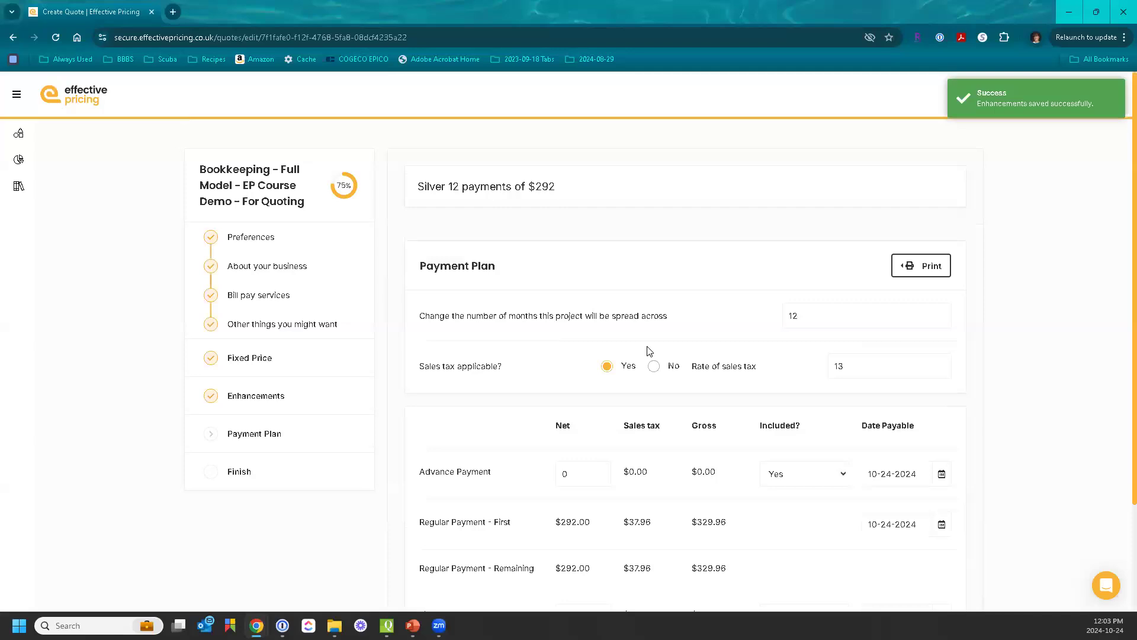
Step: Go back to Enhancements and set the Sales tax returns add-on to Yes
click(281, 398)
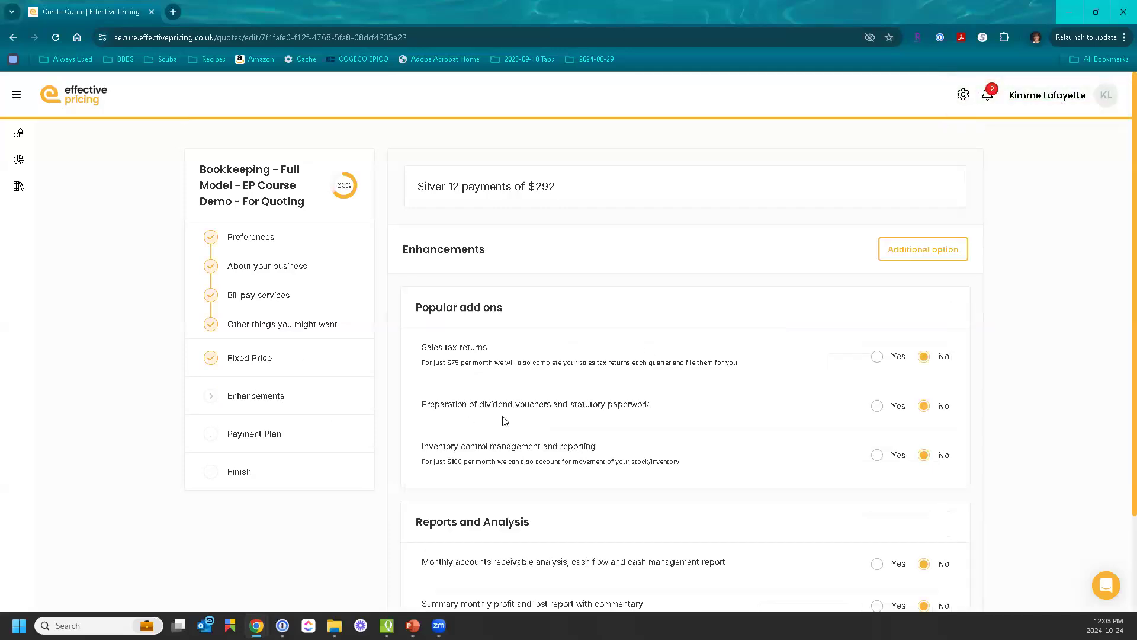
scroll(644, 408, down, 2)
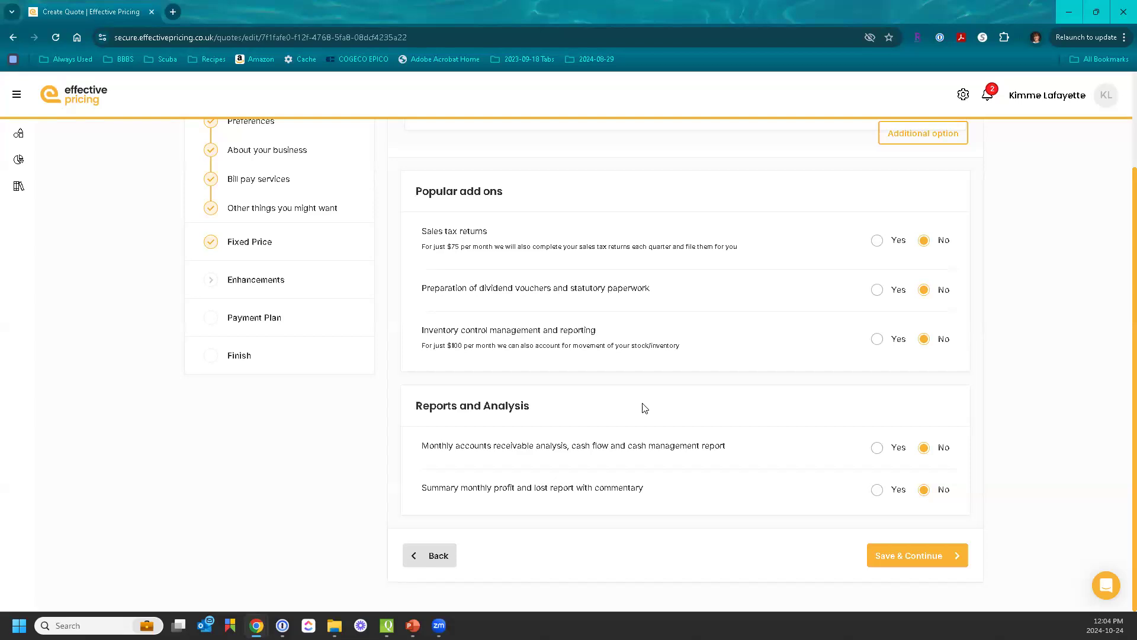
click(877, 240)
scroll(745, 355, up, 2)
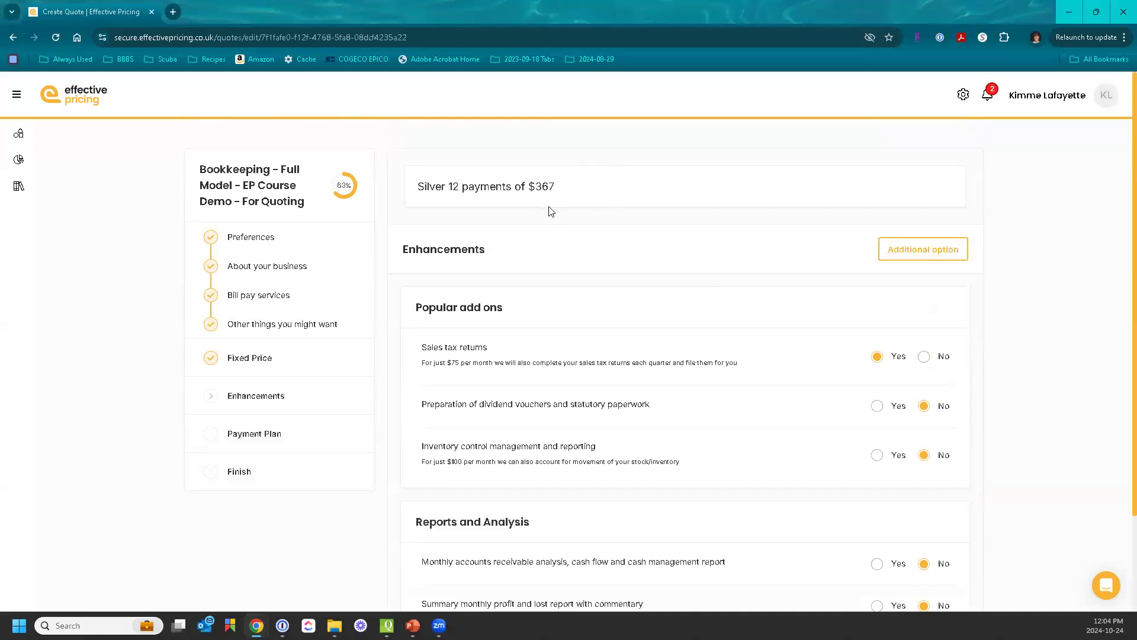
click(925, 358)
click(877, 358)
scroll(775, 296, down, 2)
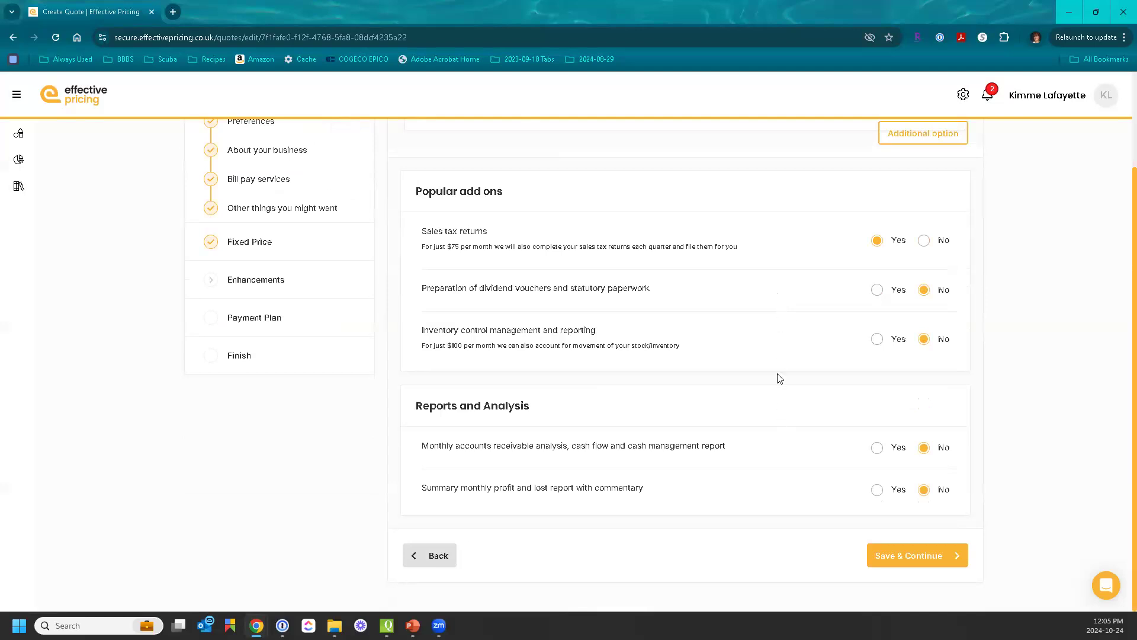
Step: Save the enhancements and review the Silver package's Payment Plan
click(901, 560)
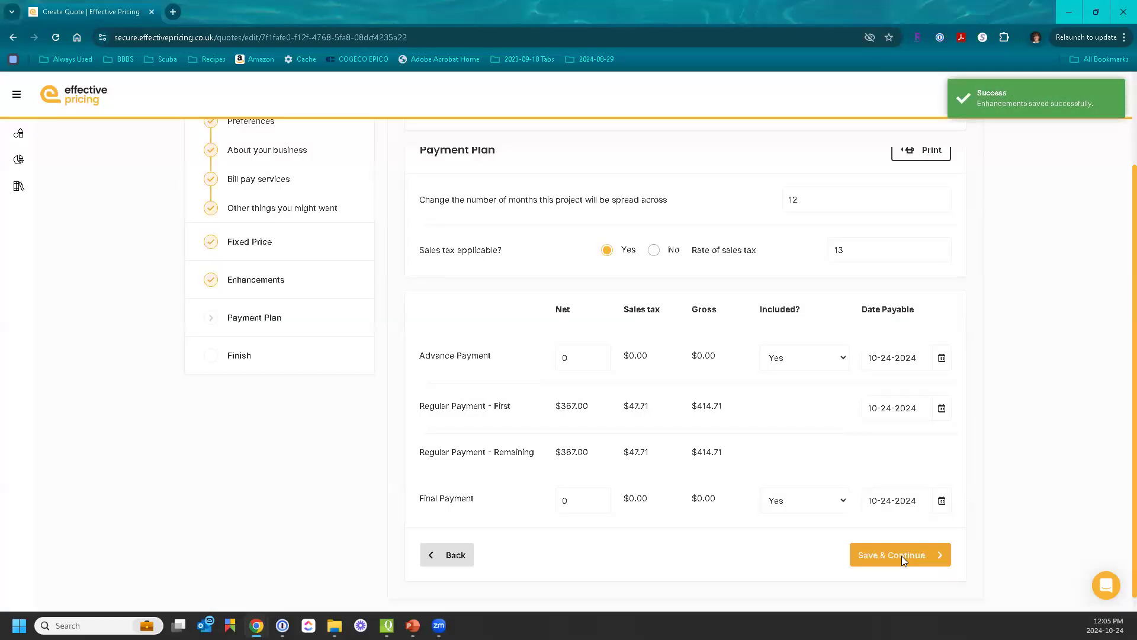
click(902, 556)
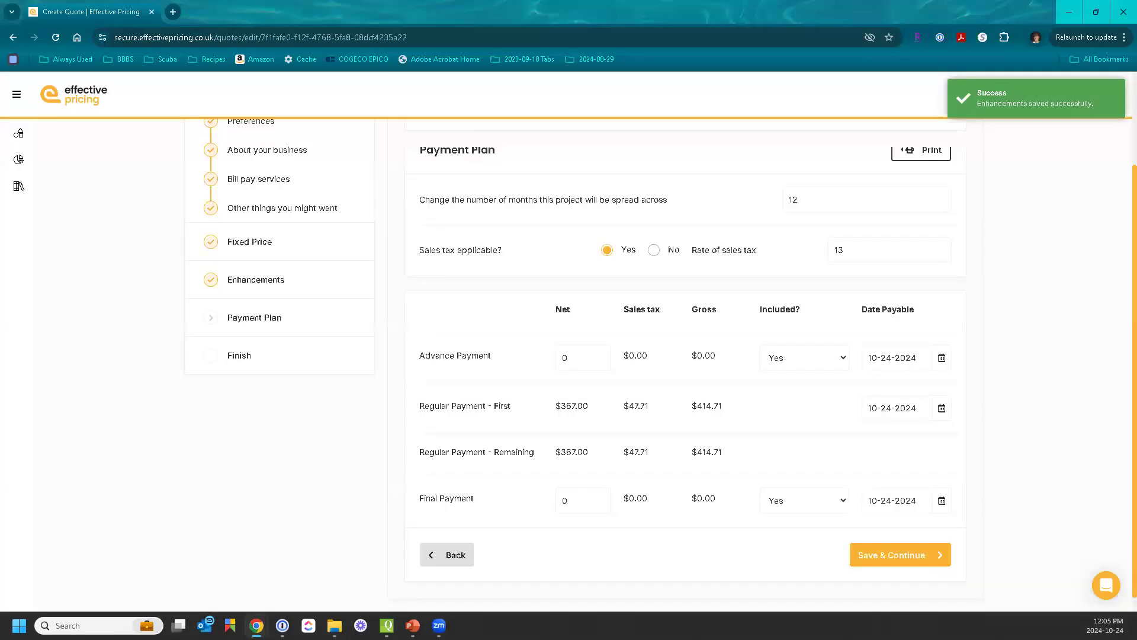
scroll(876, 375, up, 2)
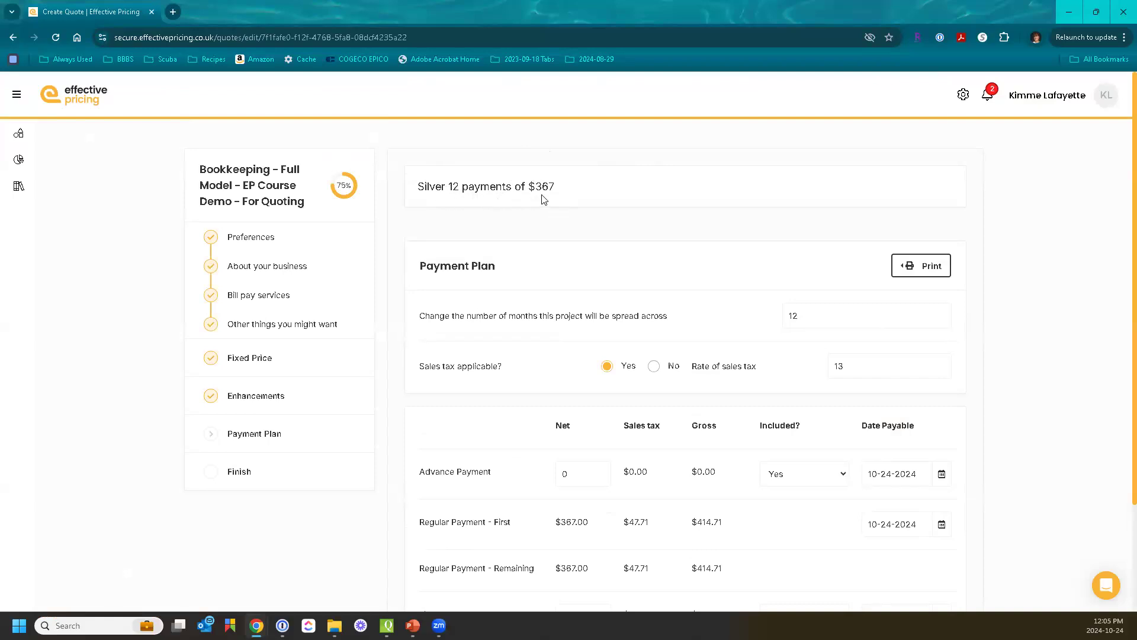
scroll(544, 200, down, 1)
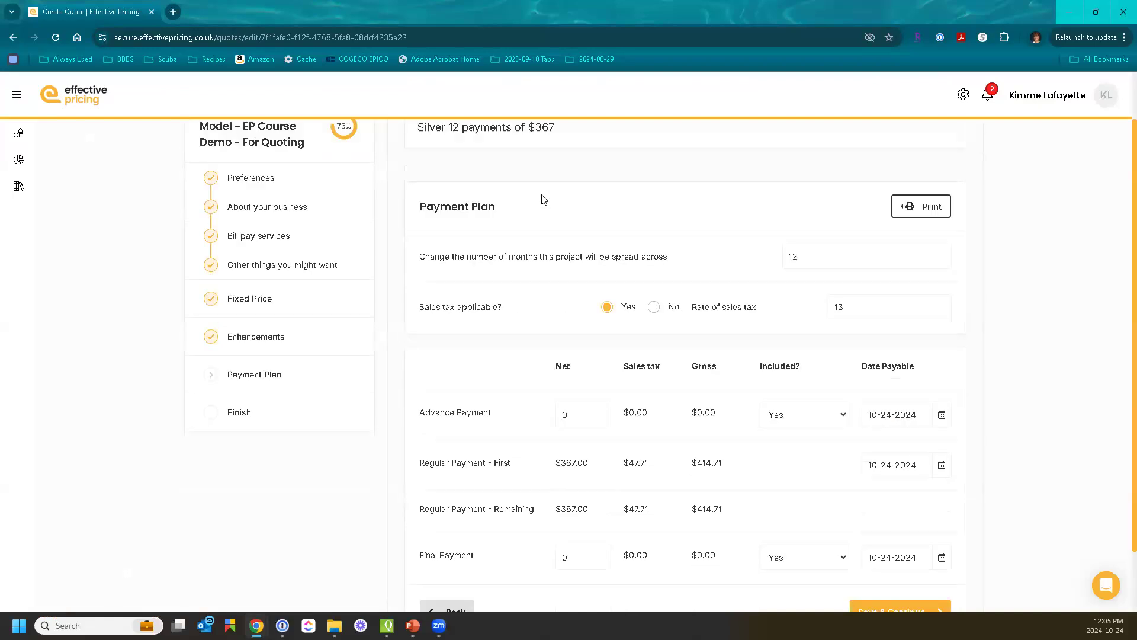
Step: Examine the Payment Plan, compare it with the package prices under Fixed Price, and return to the Payment Plan
scroll(543, 199, down, 1)
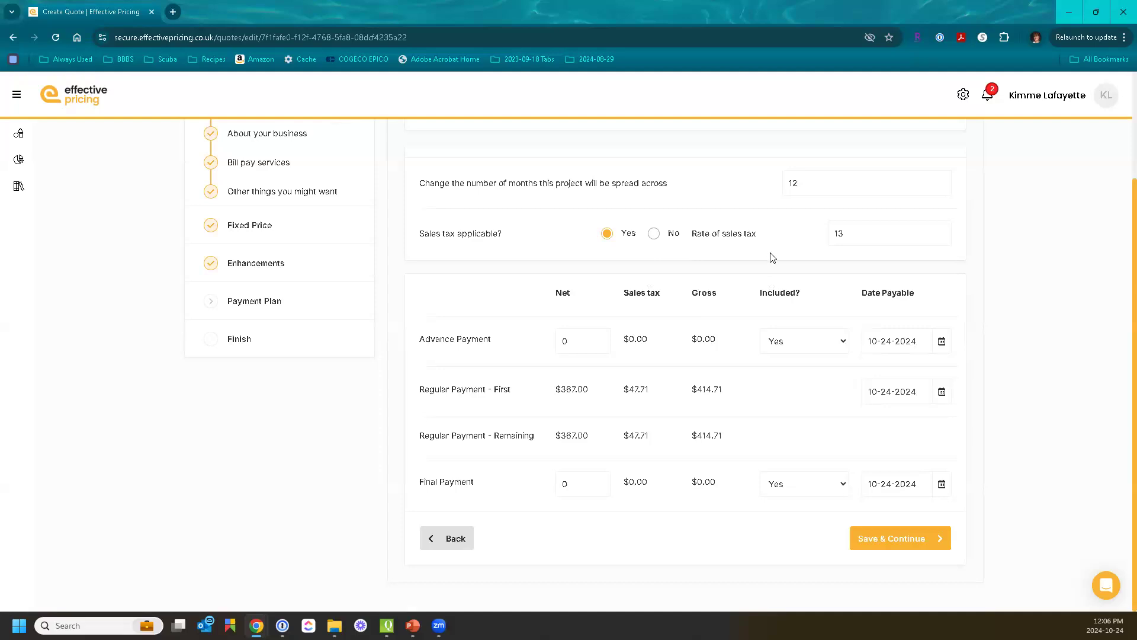
scroll(724, 259, up, 1)
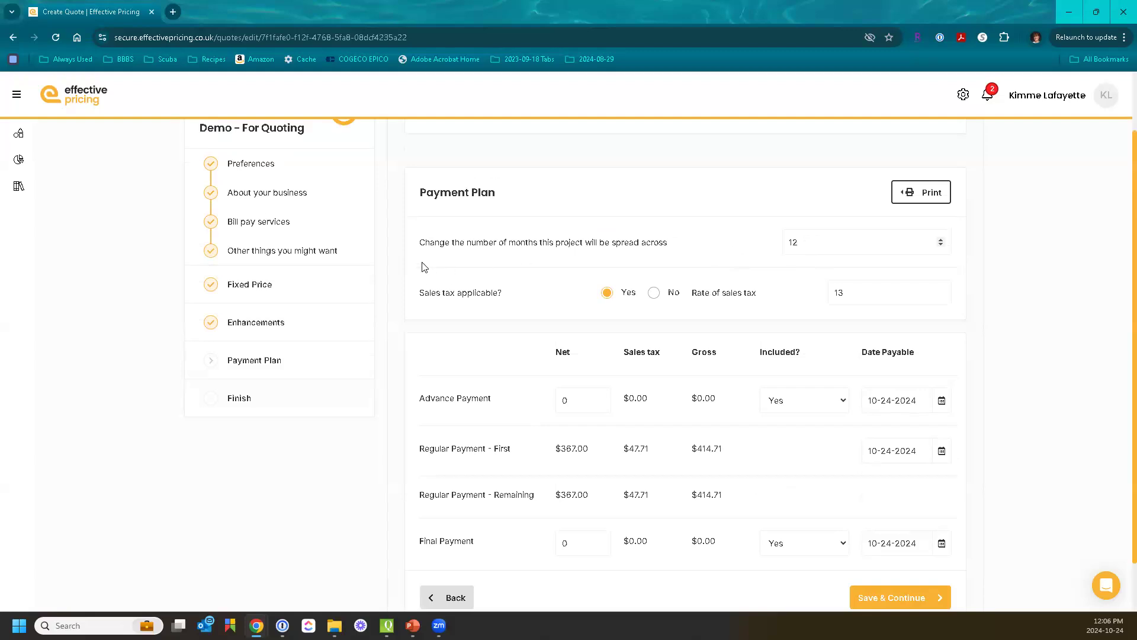
click(264, 283)
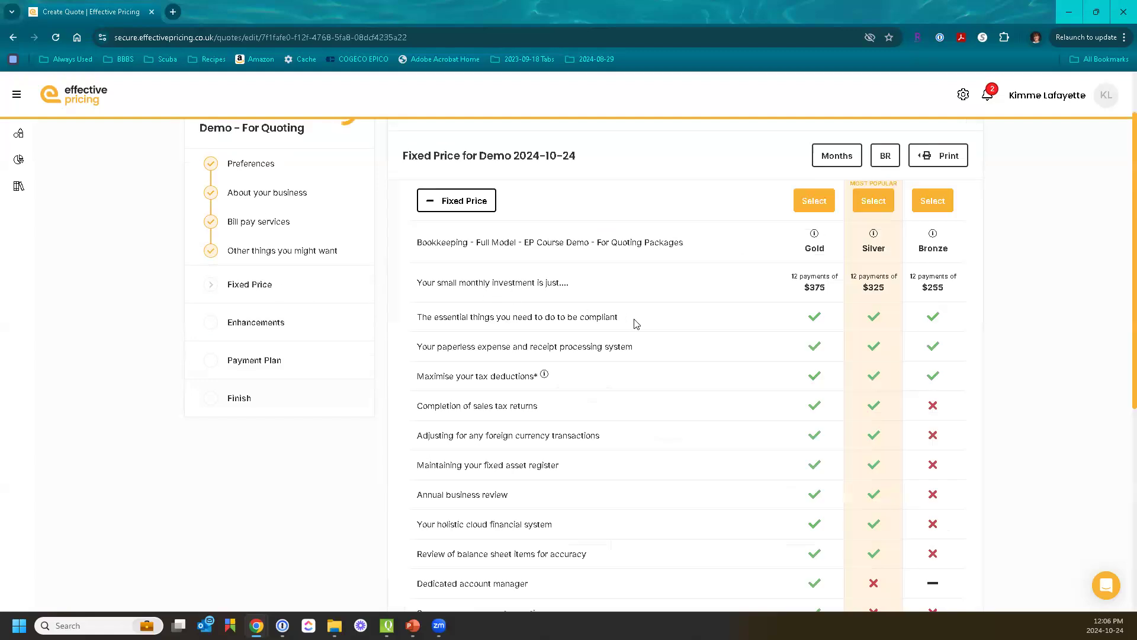
scroll(634, 323, up, 2)
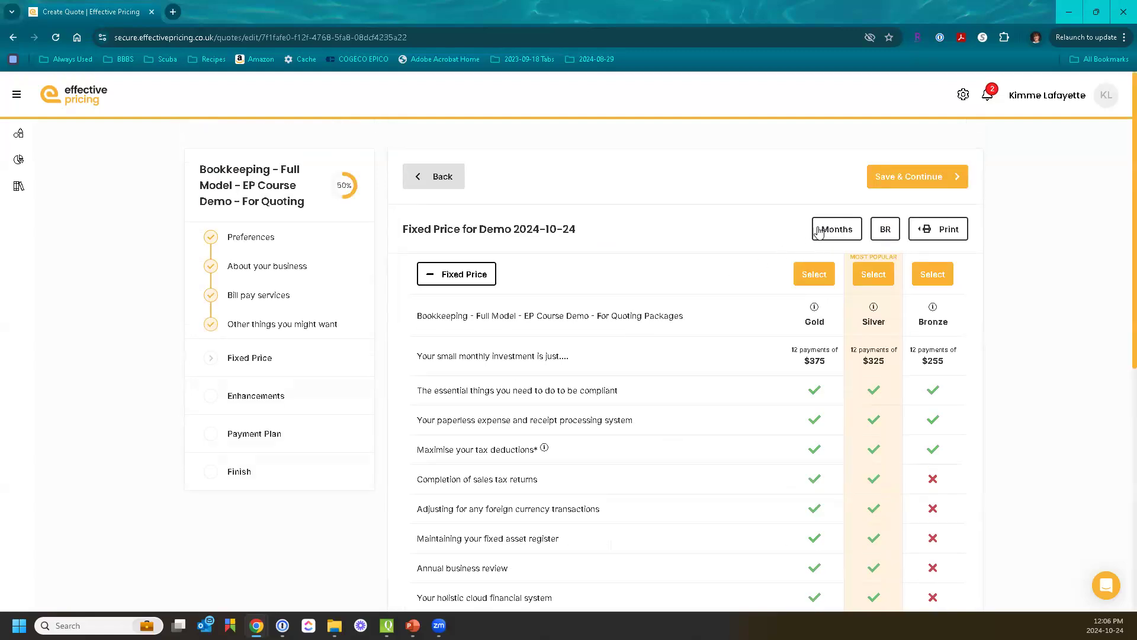
click(263, 434)
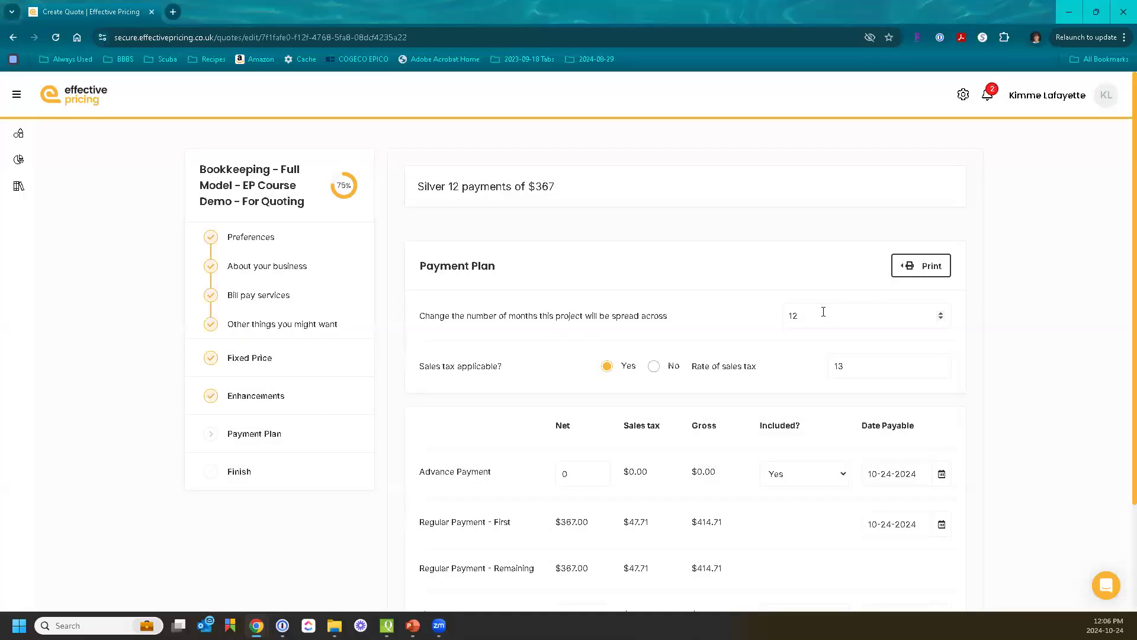
Step: Try spreading the project across 6 months in the Payment Plan, and set it back to 12 months
drag(824, 312, 761, 315)
text(6)
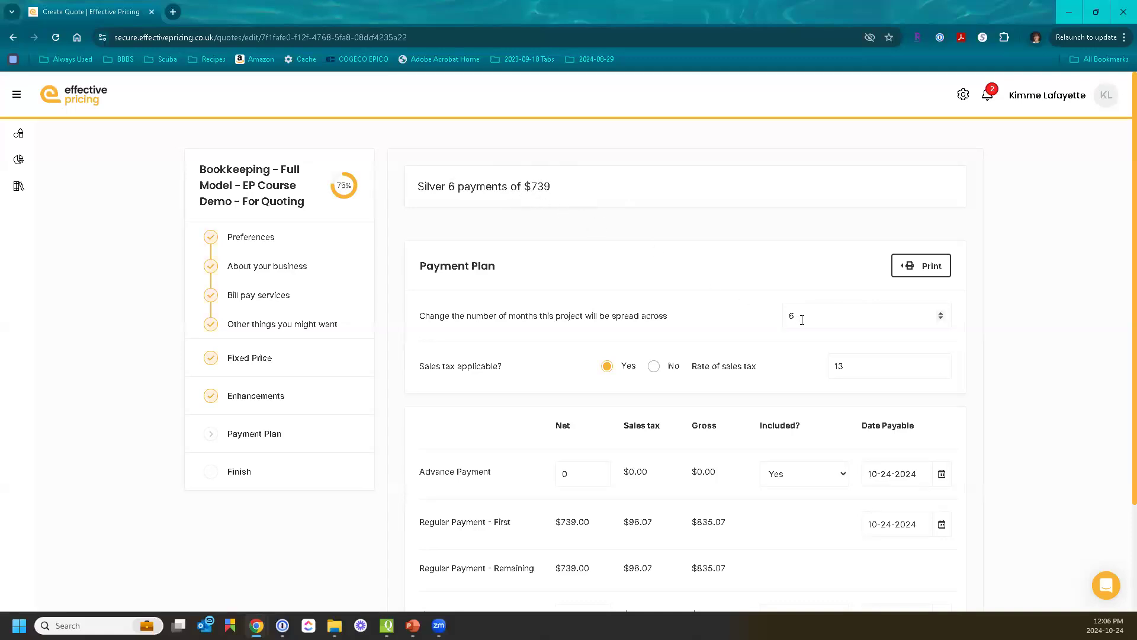
scroll(802, 320, down, 1)
drag(797, 256, 742, 254)
text(12)
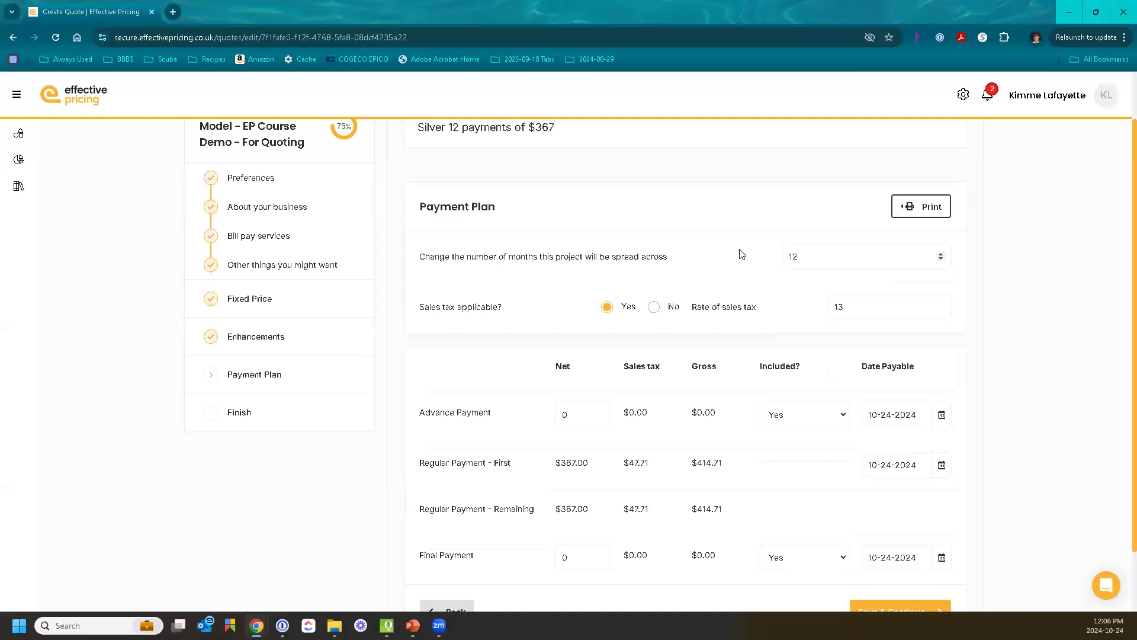
click(504, 312)
Step: Try a sales tax rate of 15 in the Payment Plan, and set the rate back to 13
double_click(842, 305)
text(15)
key(Tab)
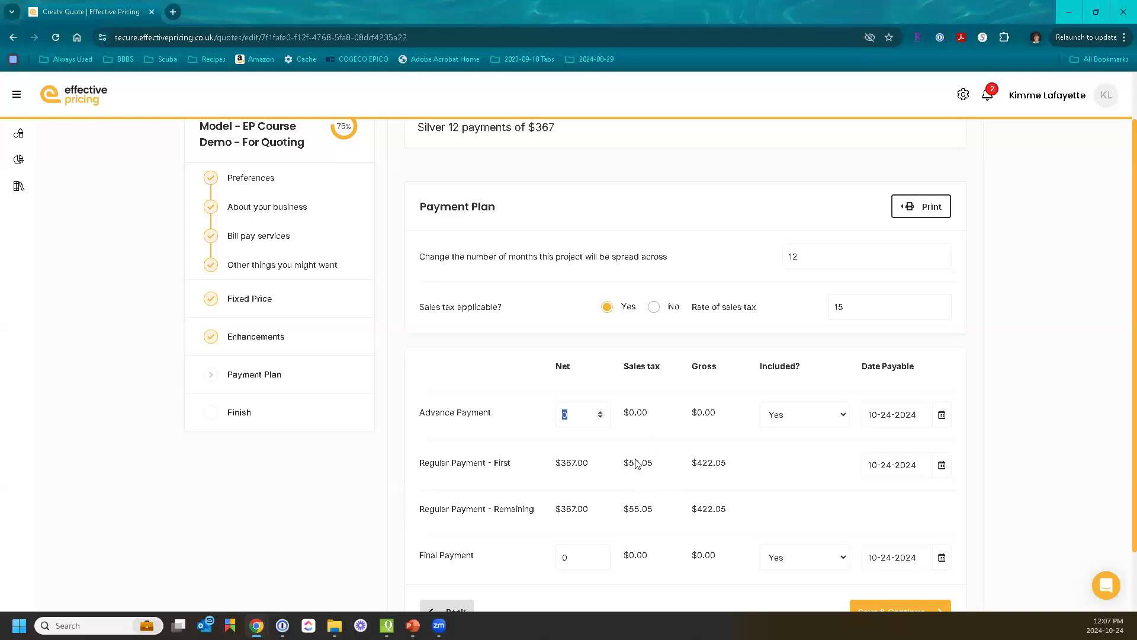
key(shift+Tab)
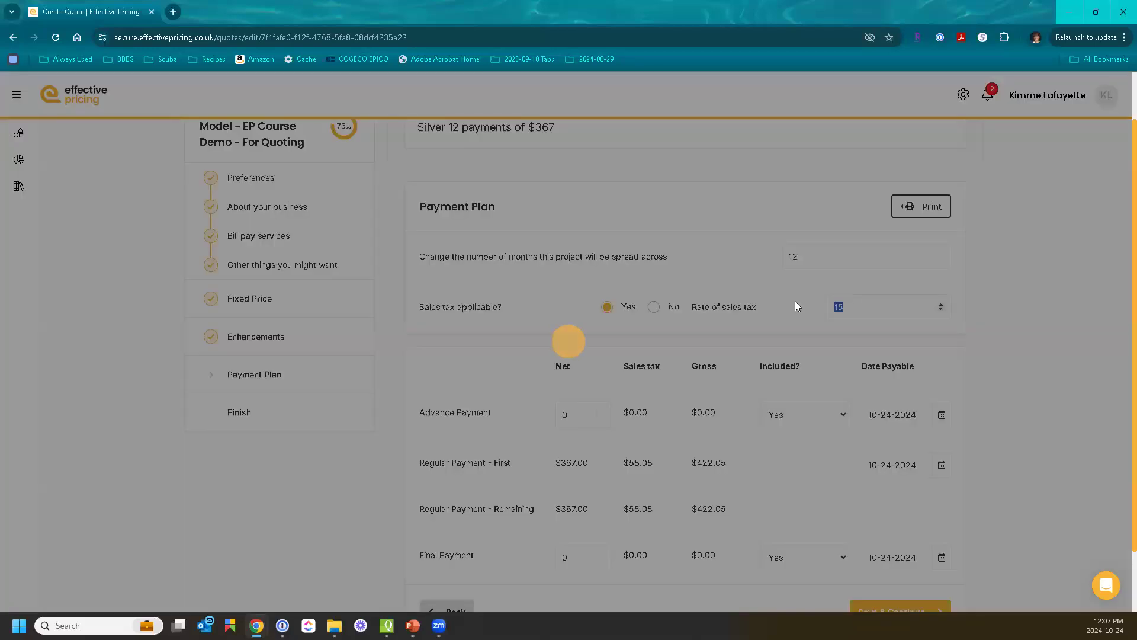
text(13)
key(Tab)
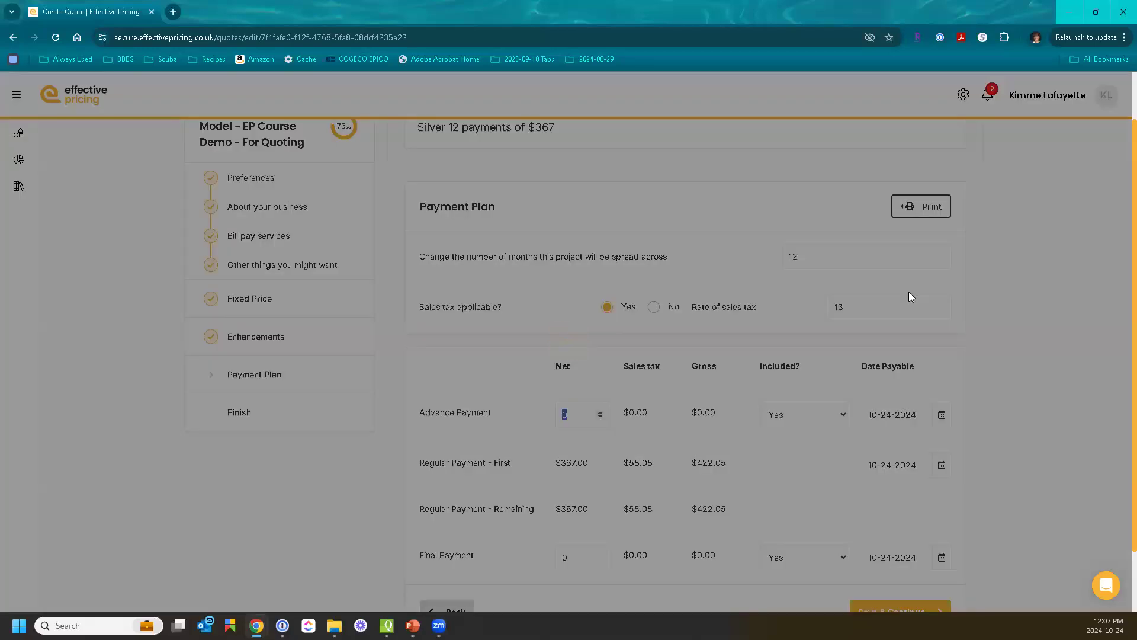
scroll(877, 289, down, 2)
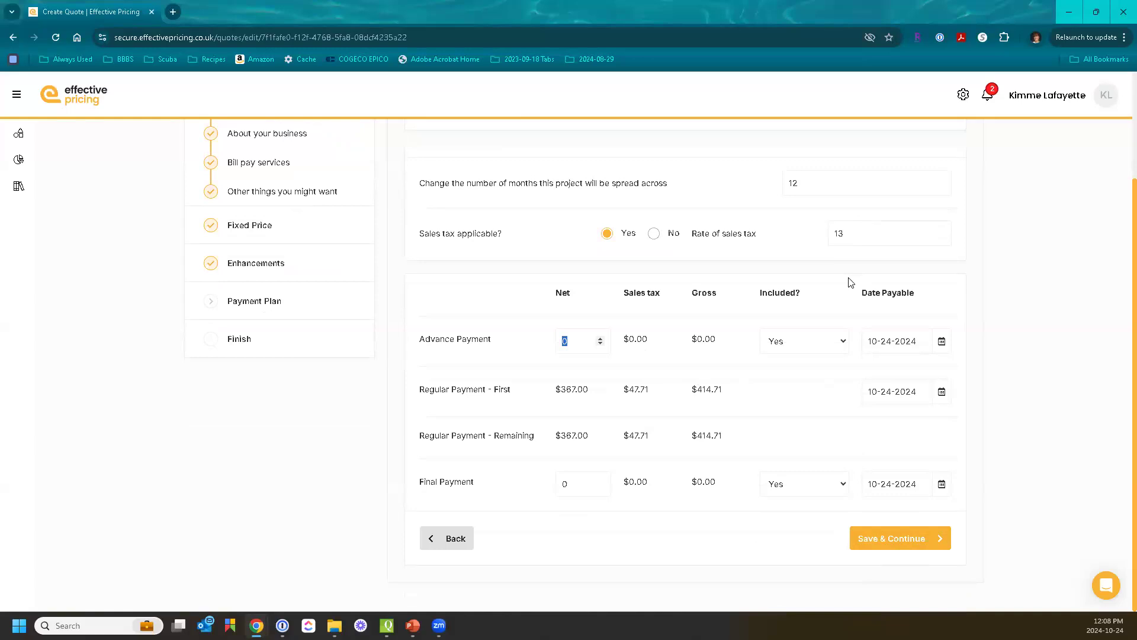
Step: Set the Payment Plan to 6 months and check how the package prices compare under Fixed Price
scroll(848, 277, up, 1)
drag(806, 241, 775, 240)
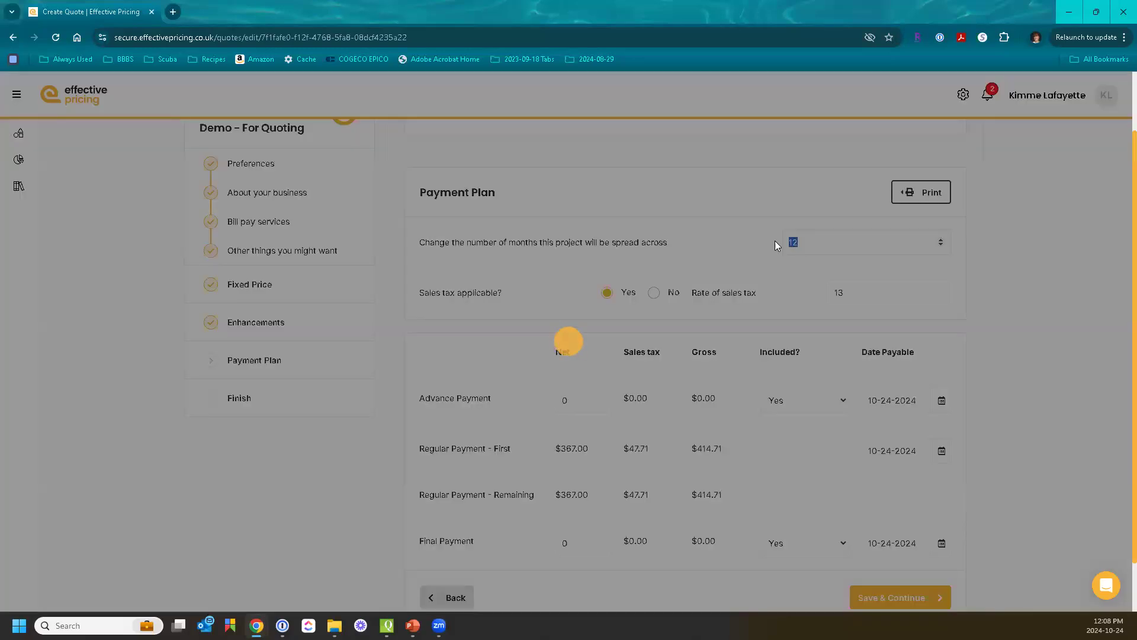
text(6)
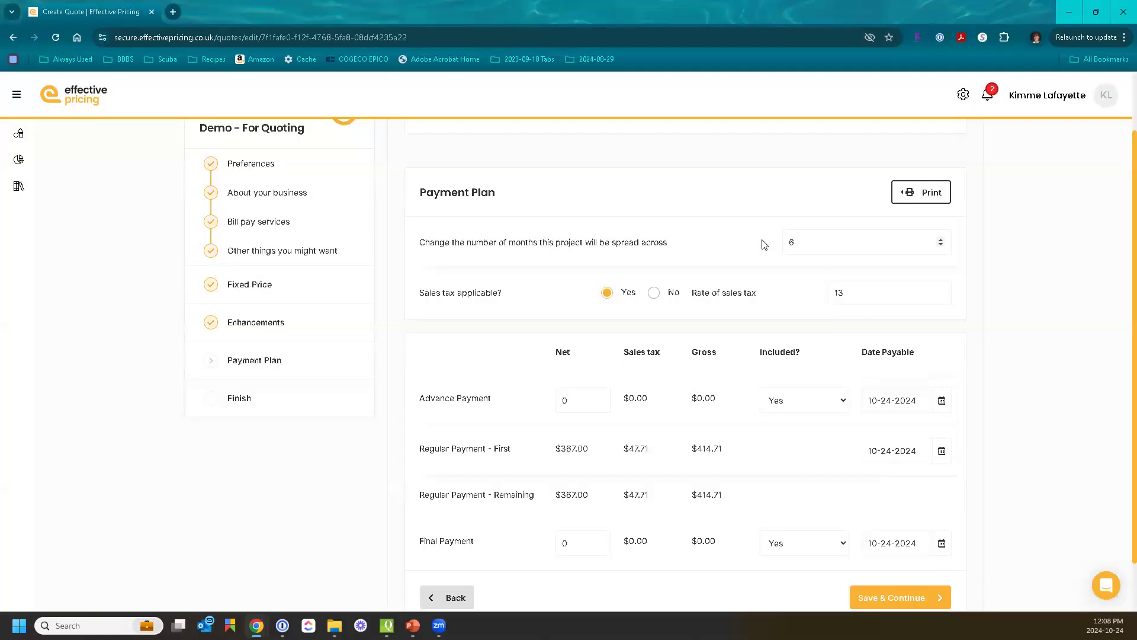
click(304, 293)
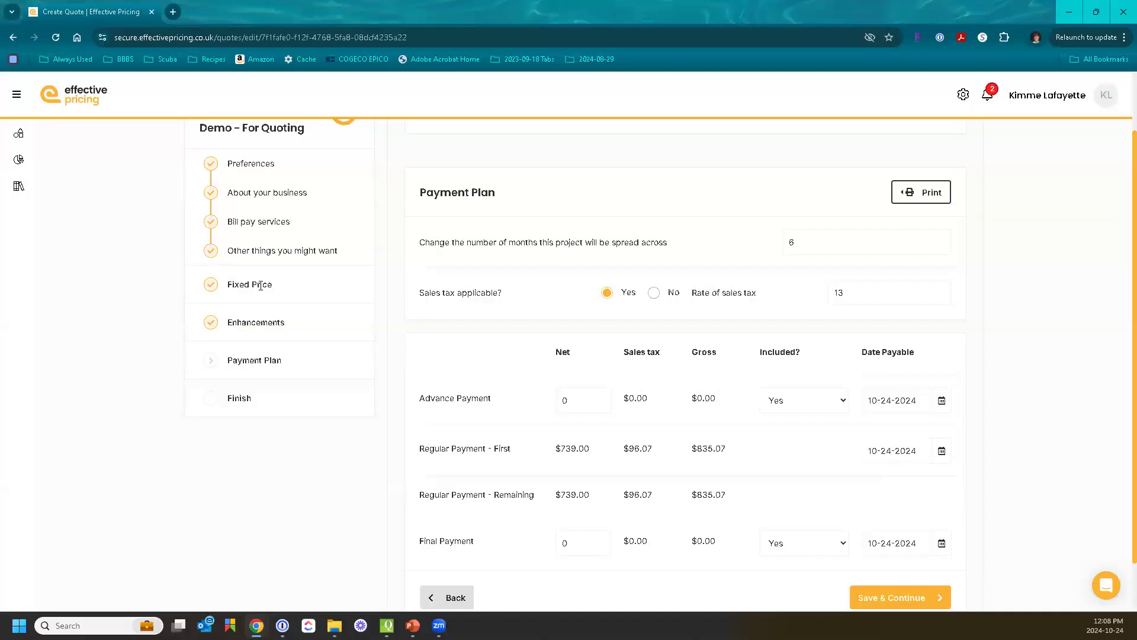
click(260, 286)
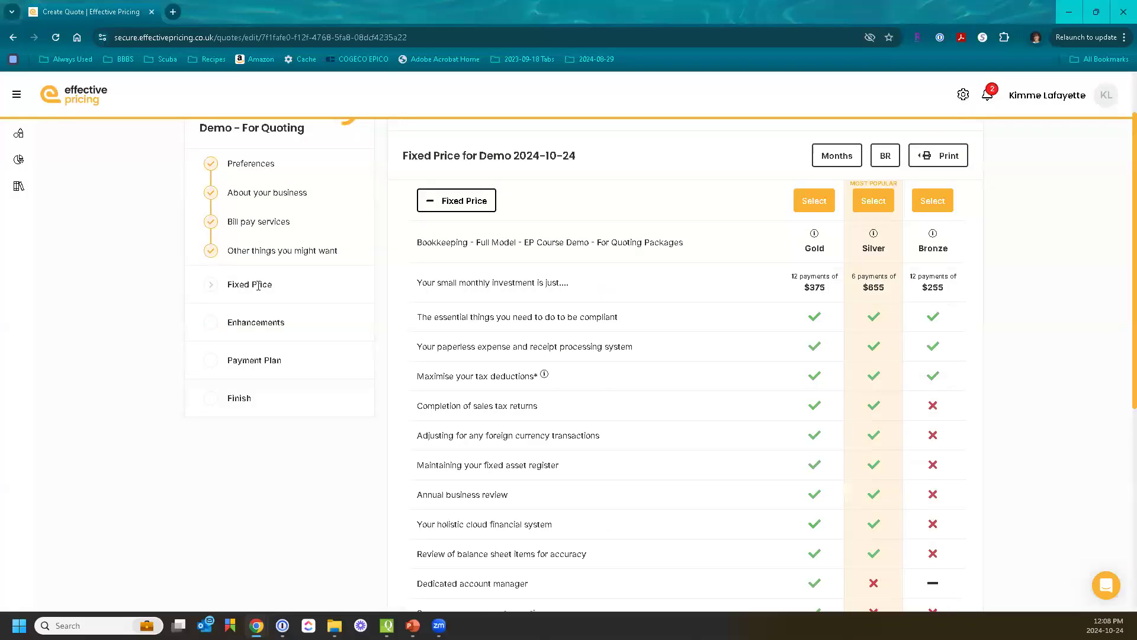
scroll(536, 336, up, 2)
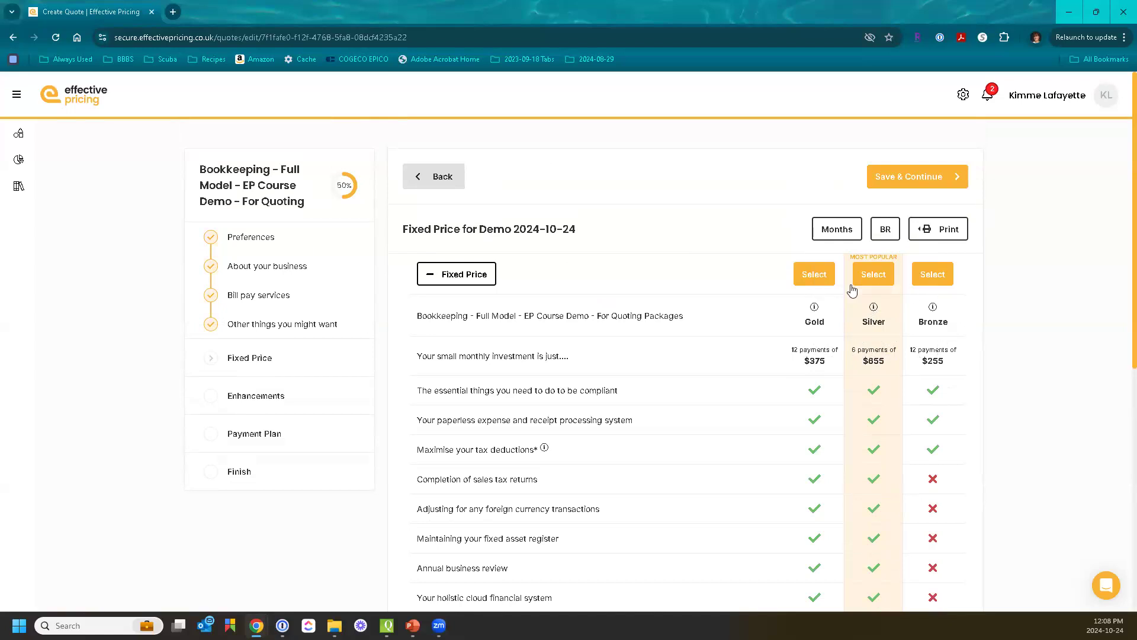
Step: Return the Payment Plan to 12 months and reopen the Fixed Price comparison
click(260, 435)
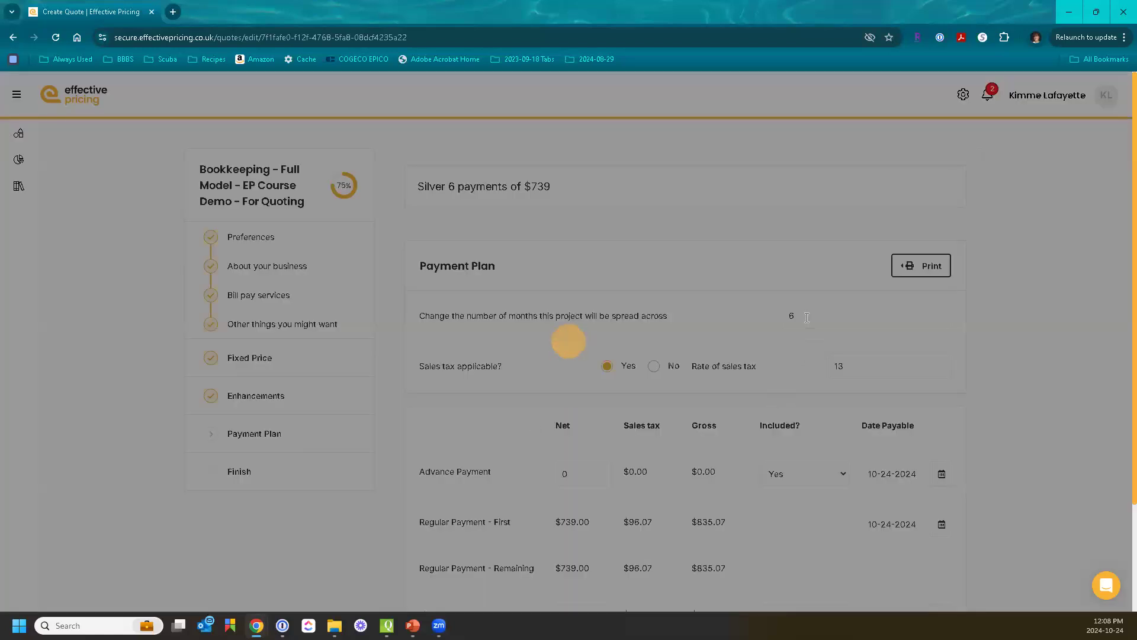
text(12)
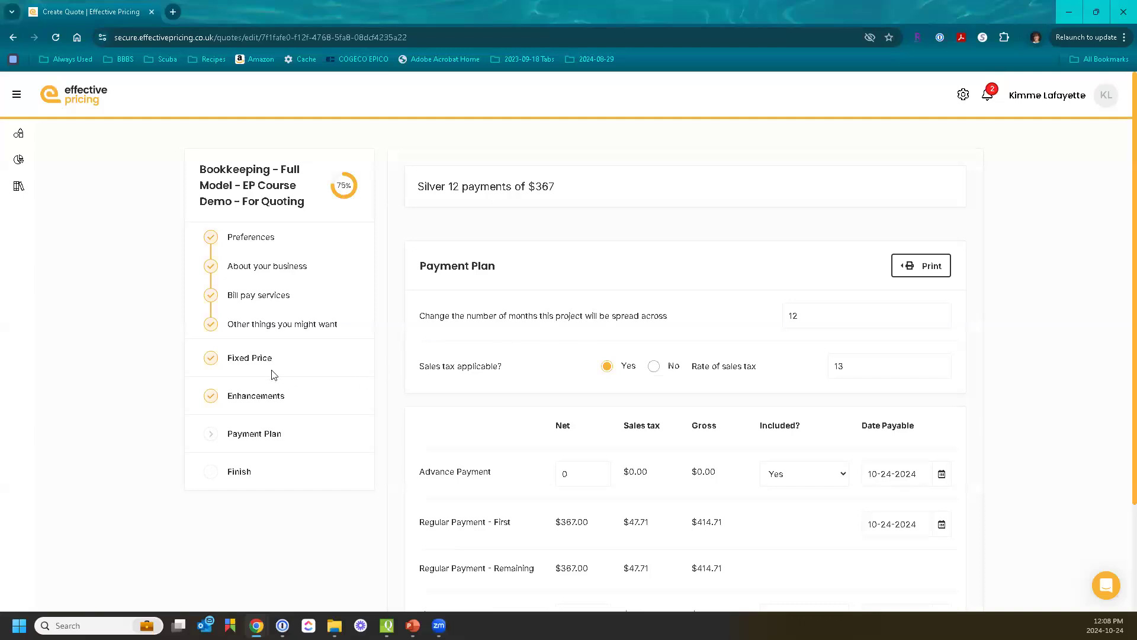
click(260, 356)
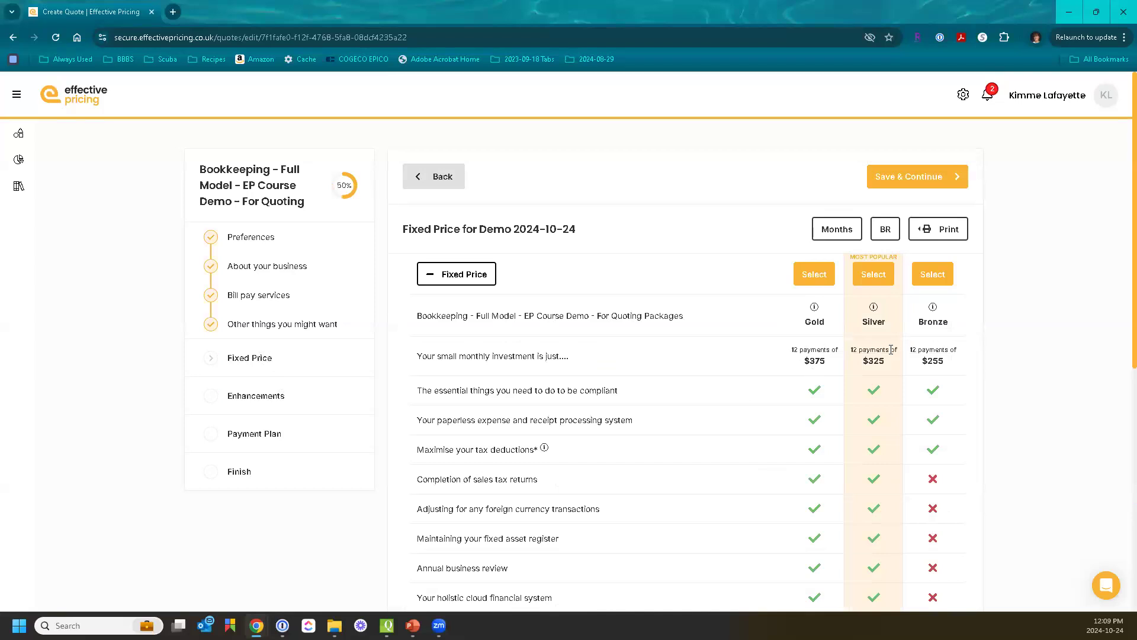
Step: Change the months for all Fixed Price packages to 6, refresh the prices, and check the Silver Payment Plan
click(835, 230)
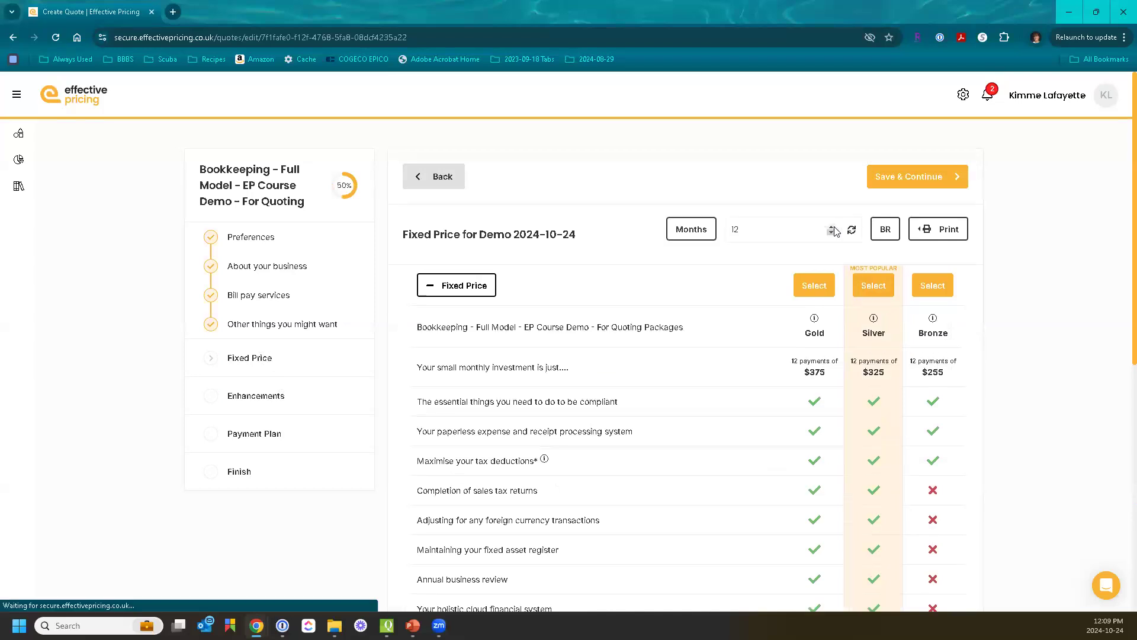
double_click(734, 228)
text(6)
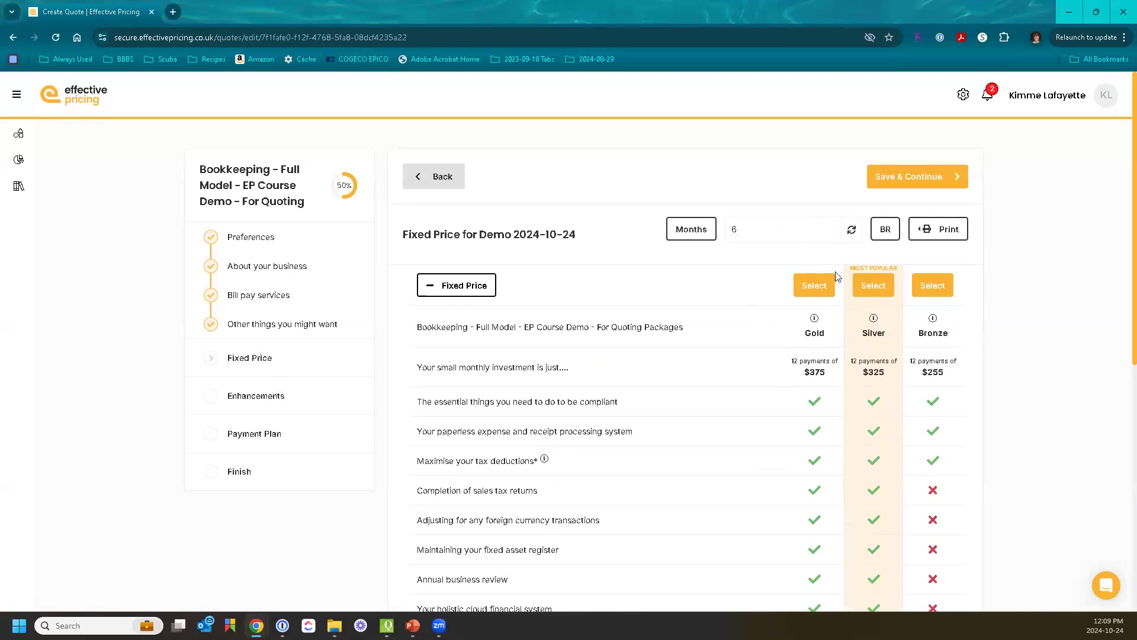
click(852, 231)
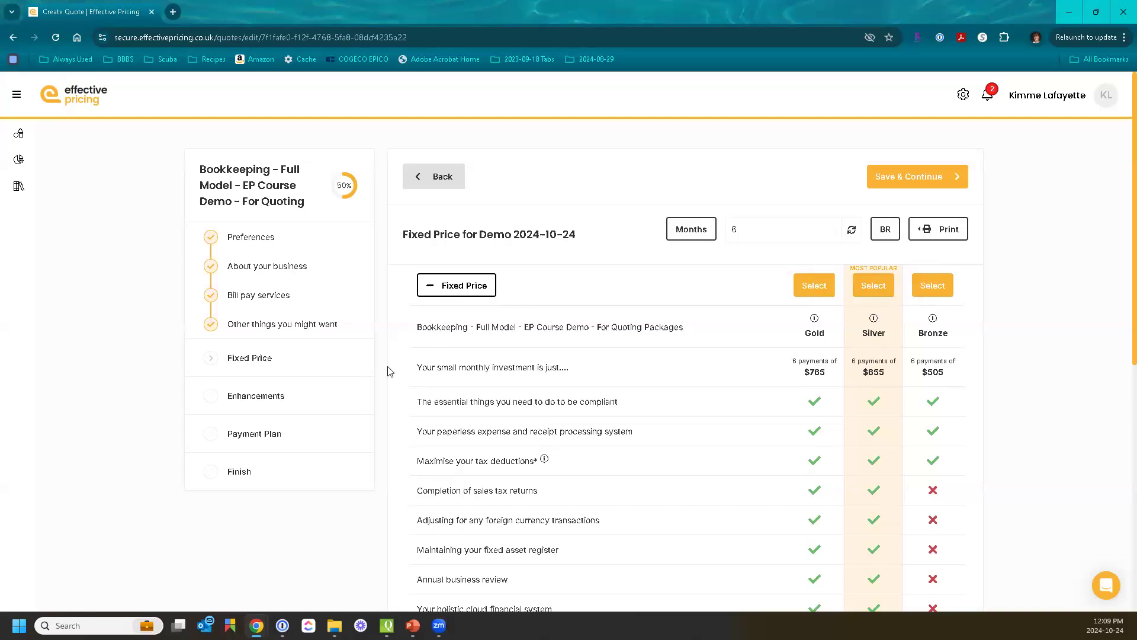
click(256, 436)
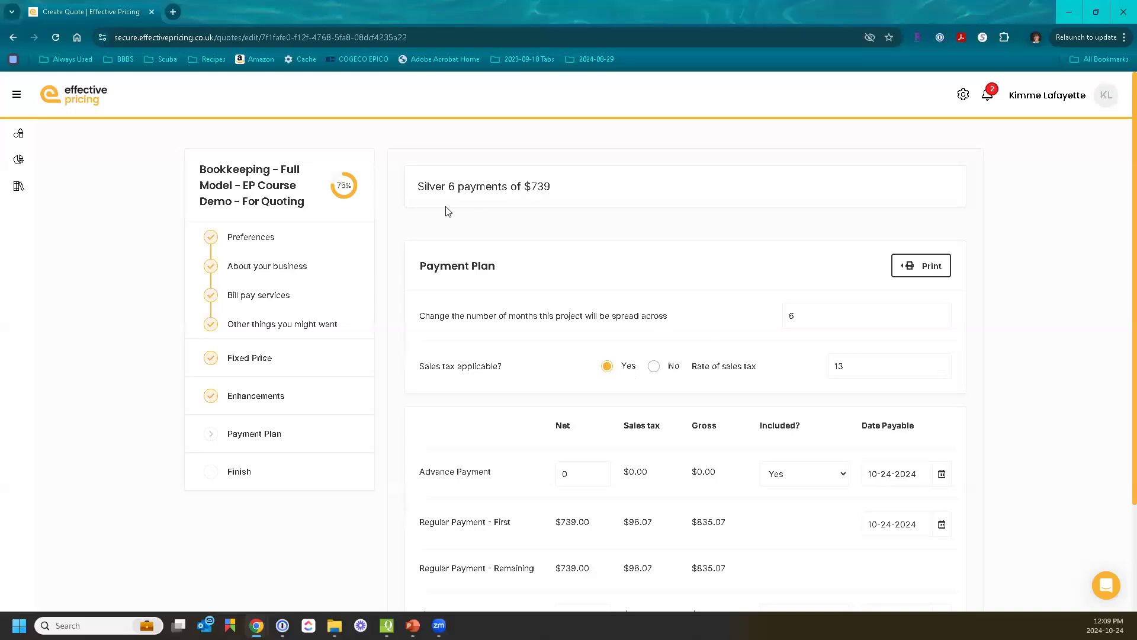
double_click(434, 190)
Step: Set the months for all Fixed Price packages to 12, refresh the prices, and reopen the Payment Plan
click(251, 358)
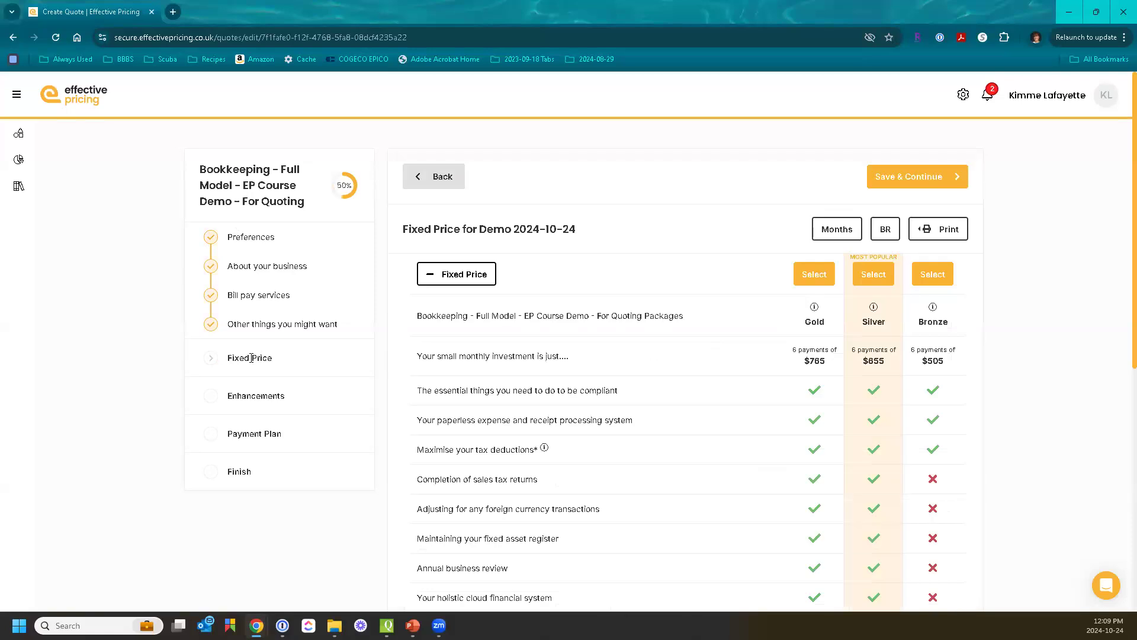
click(828, 231)
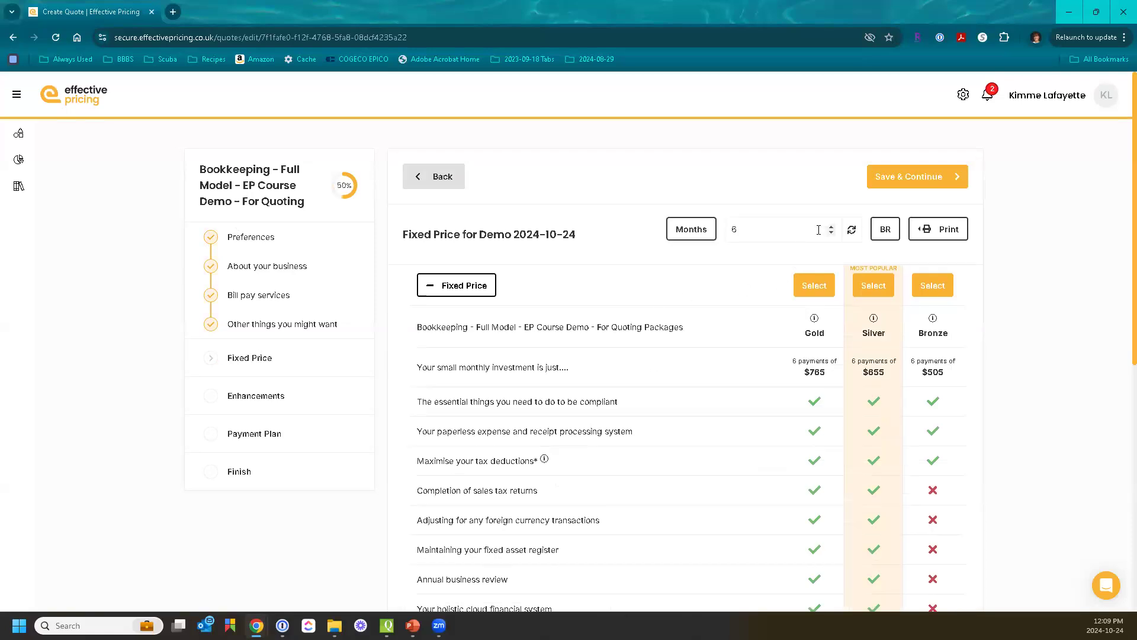
drag(748, 236, 709, 235)
text(12)
click(847, 233)
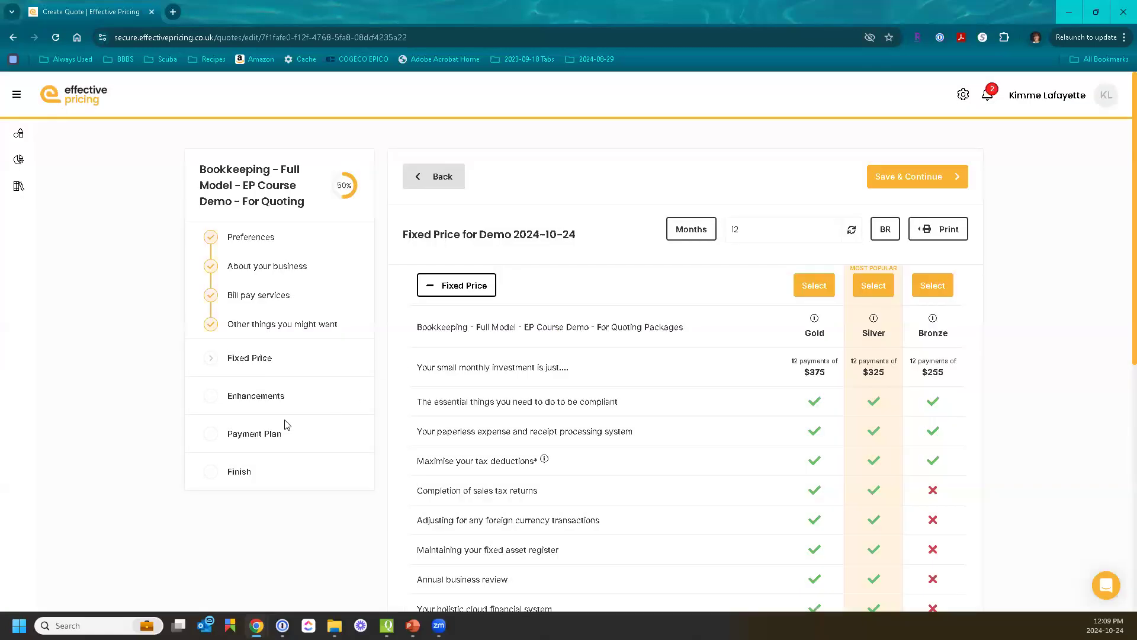
click(261, 435)
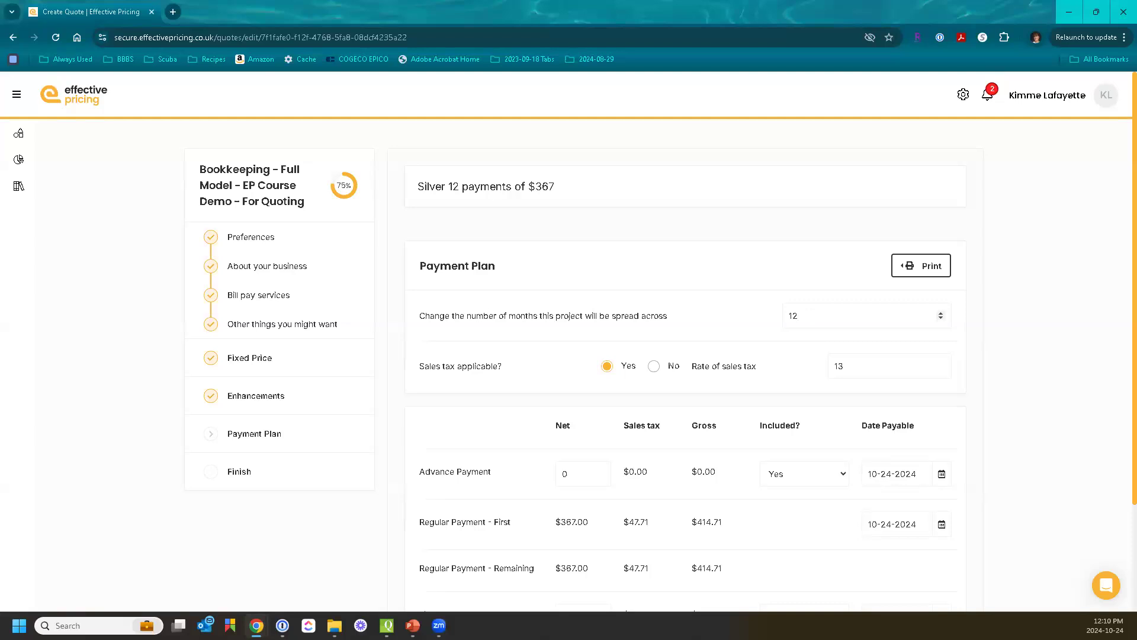
Step: Set the date payable of the first regular payment to 11-15-2024 in the Payment Plan
scroll(652, 398, down, 3)
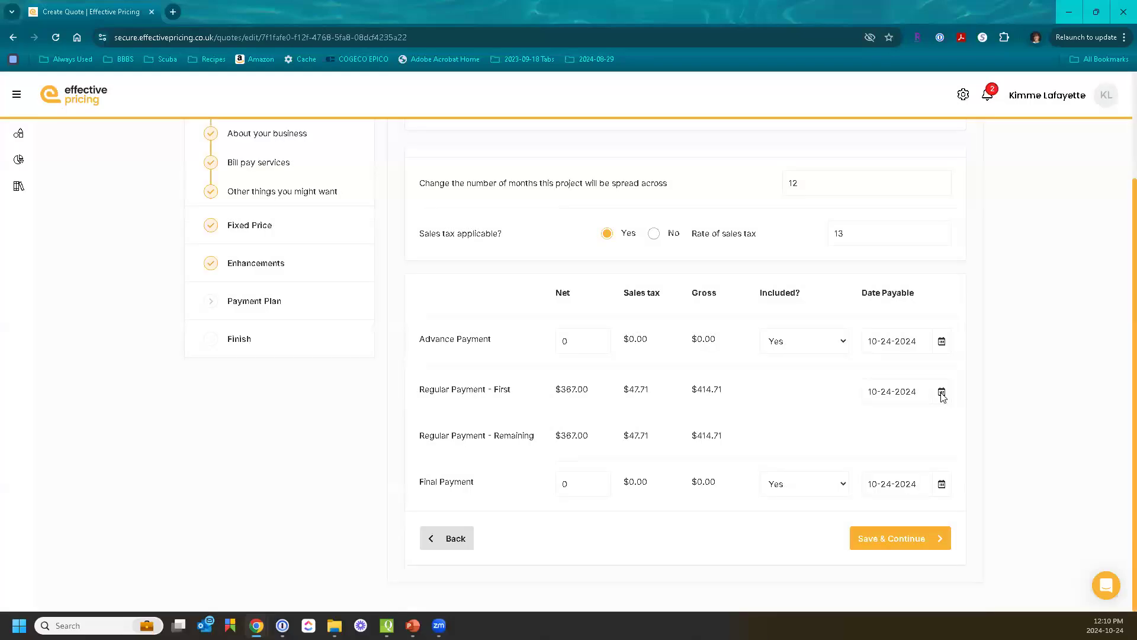
click(942, 391)
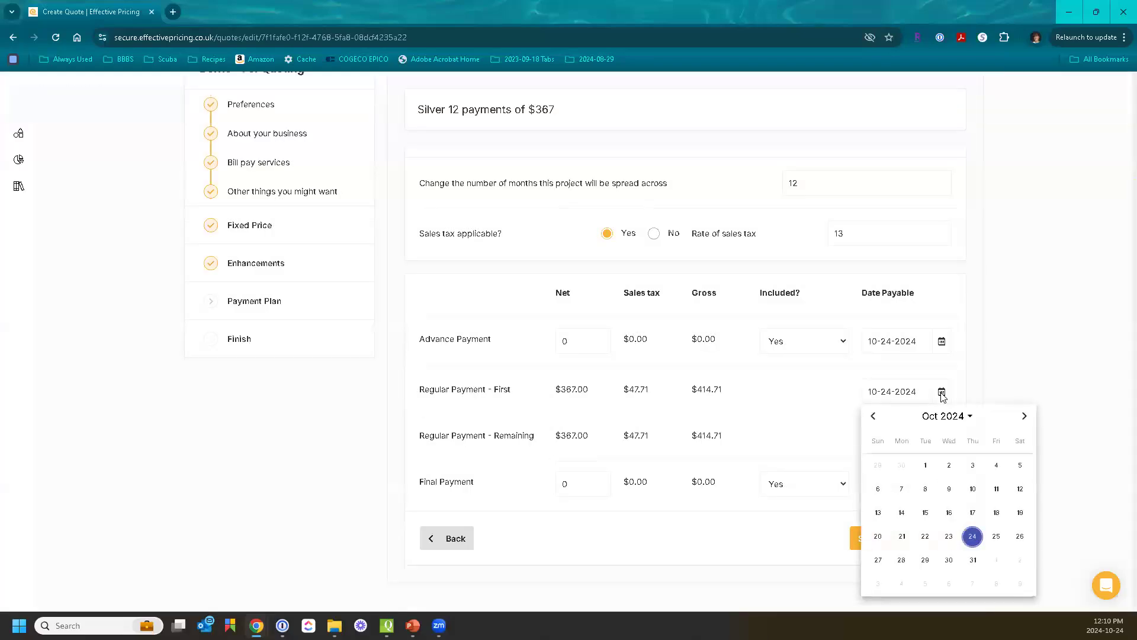
click(1024, 417)
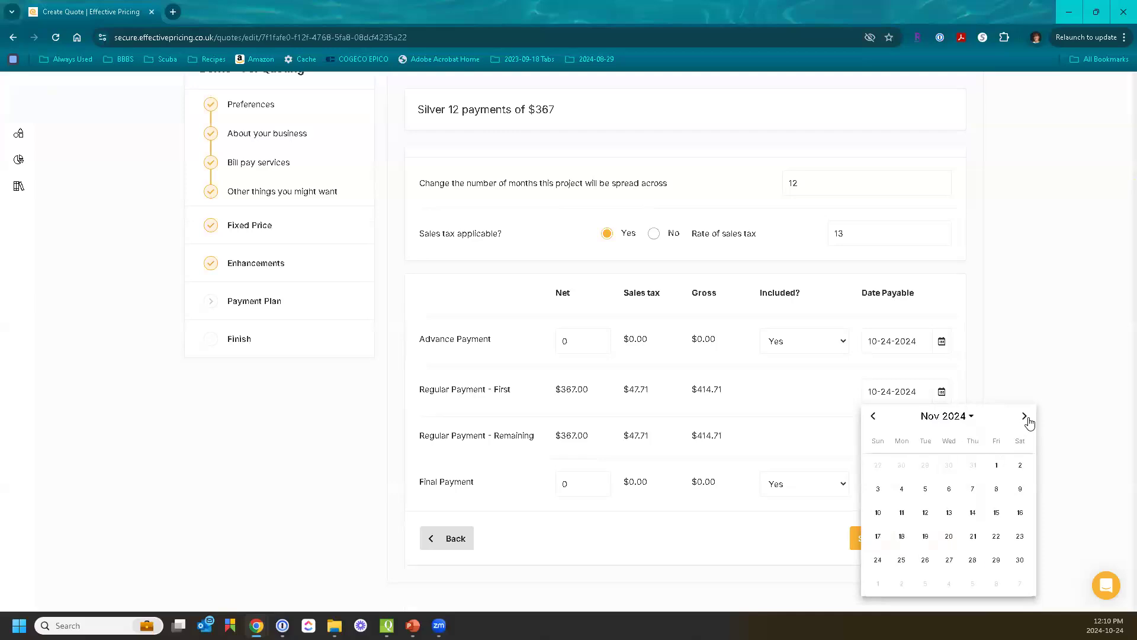
click(996, 513)
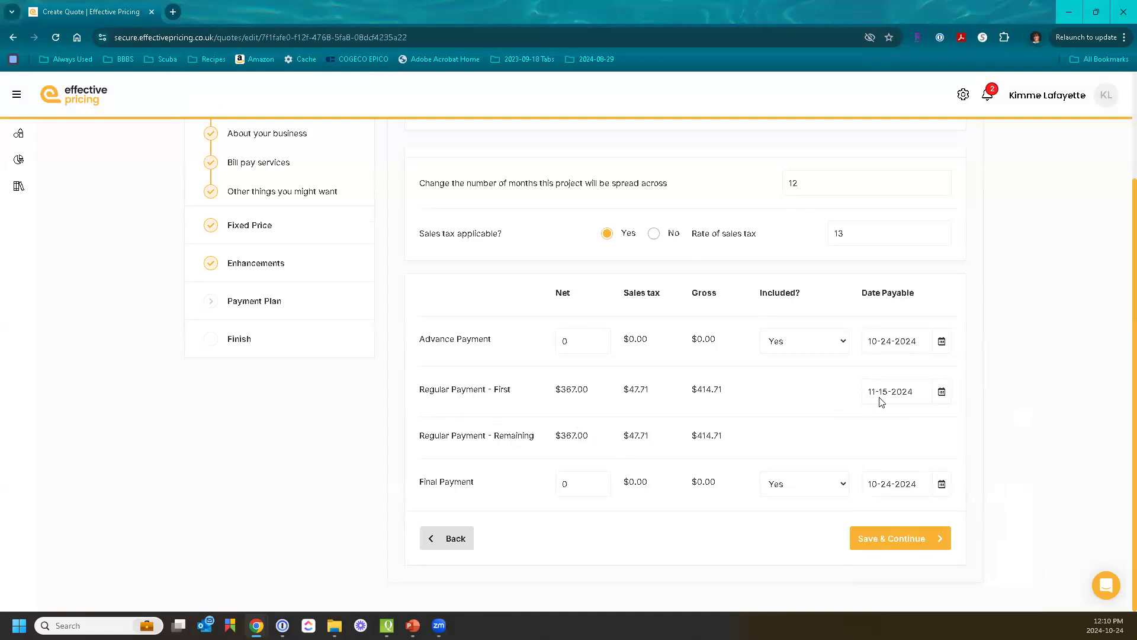
Step: Open the printable Payment Plan, cancel printing to review the payment schedule, and close it to return to the quote
scroll(883, 405, up, 1)
scroll(883, 405, up, 1)
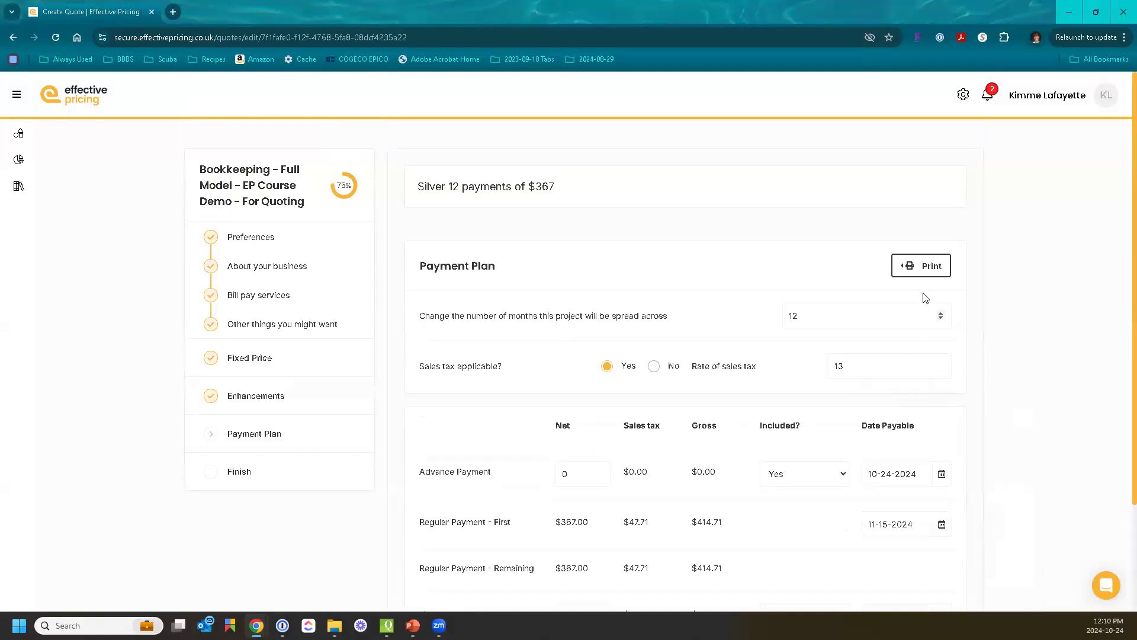
click(919, 267)
click(853, 268)
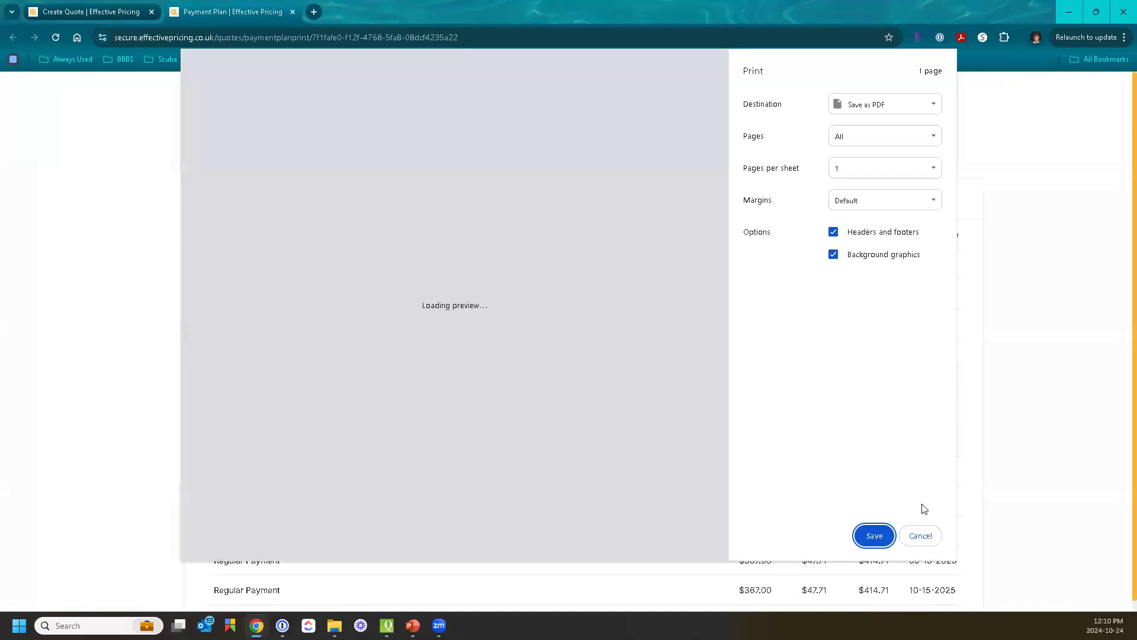
click(920, 535)
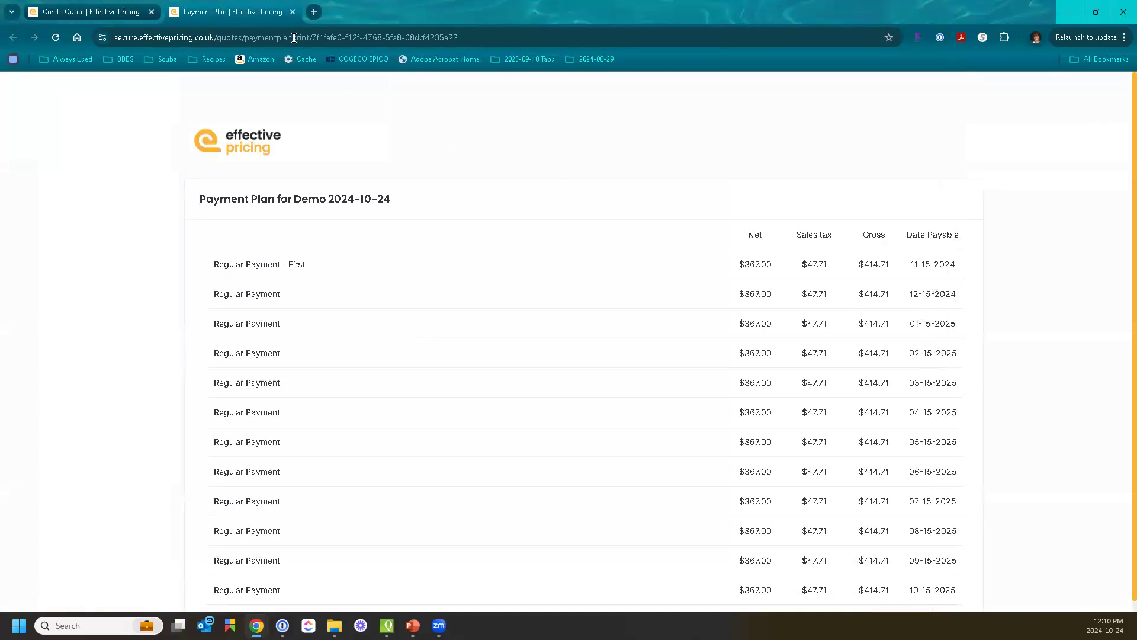
click(293, 12)
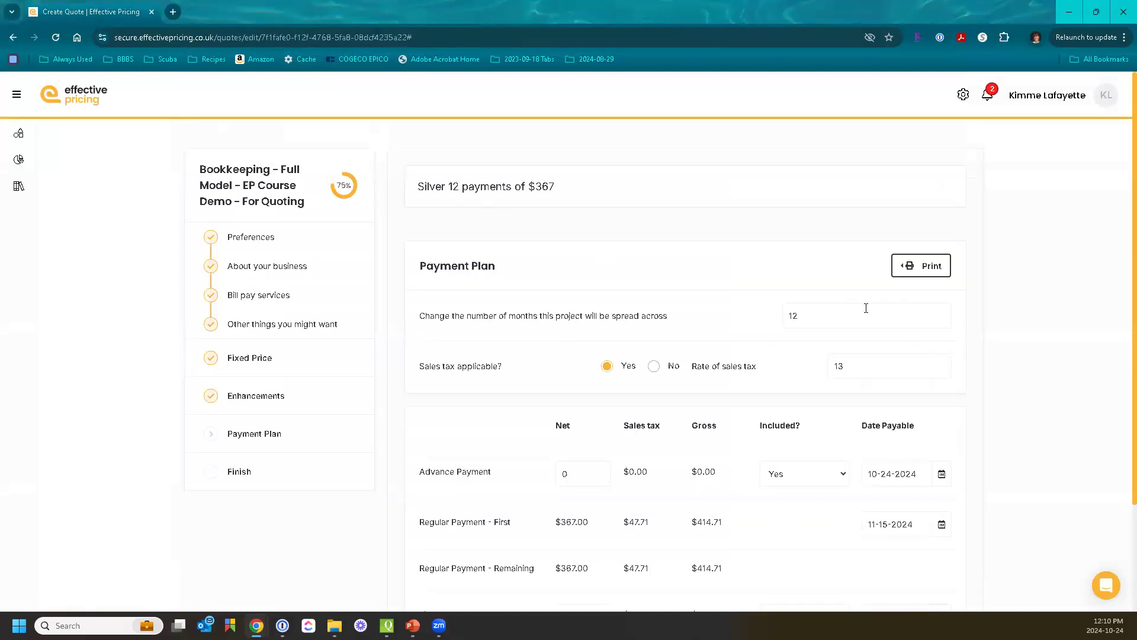
Step: Try a net advance payment of 2500 in the Payment Plan, and reset it to 0
scroll(906, 441, down, 2)
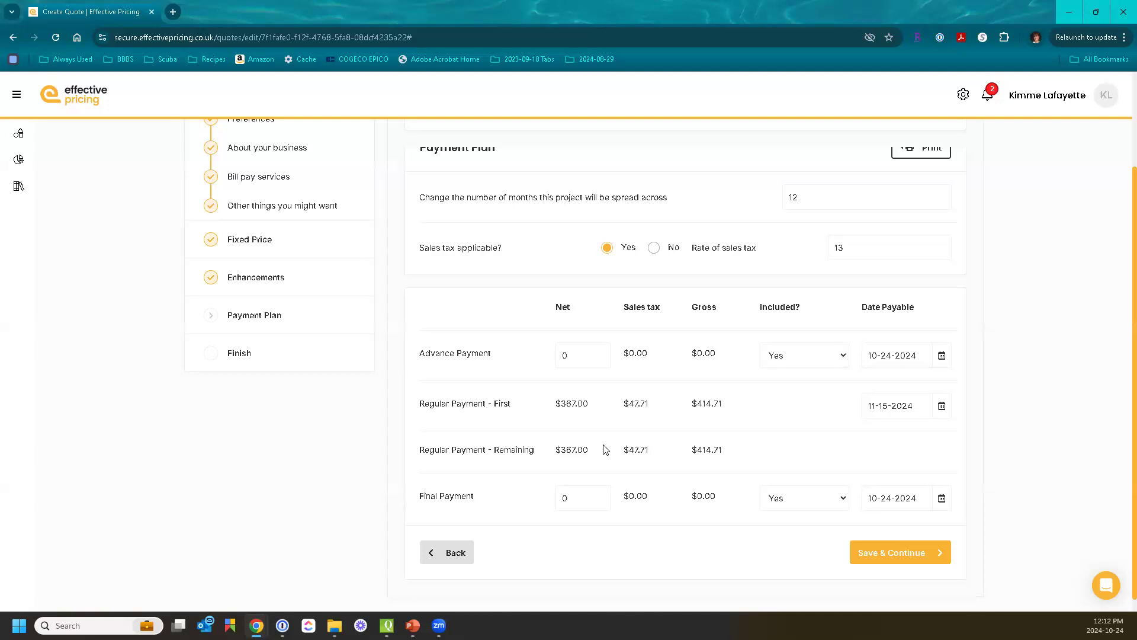
scroll(605, 450, down, 1)
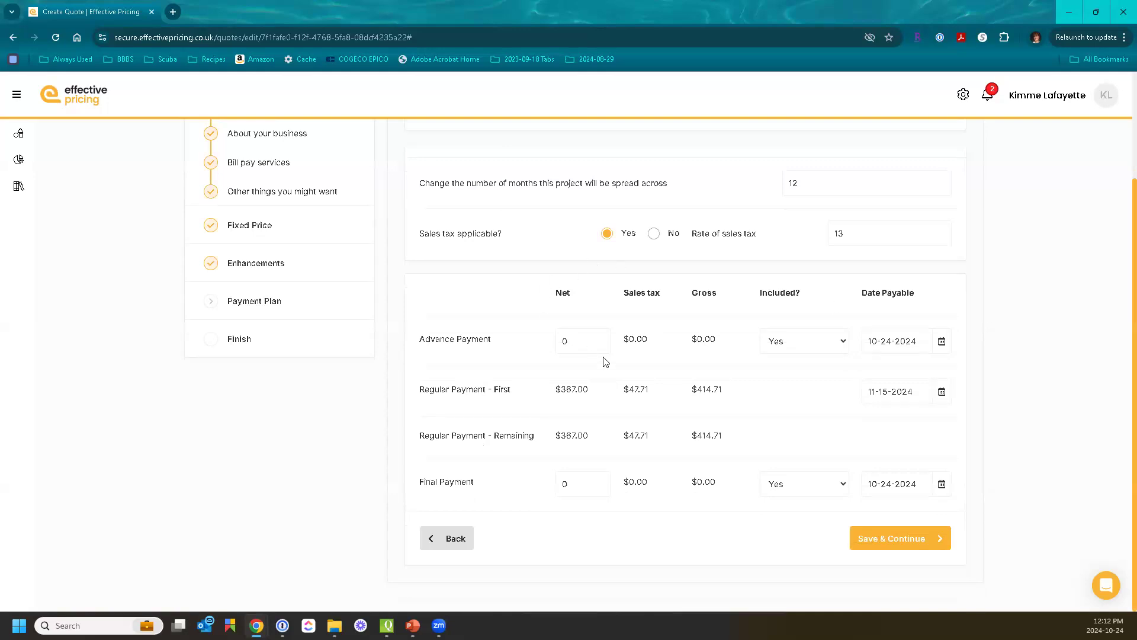
click(581, 341)
key(ctrl+a)
text(2500)
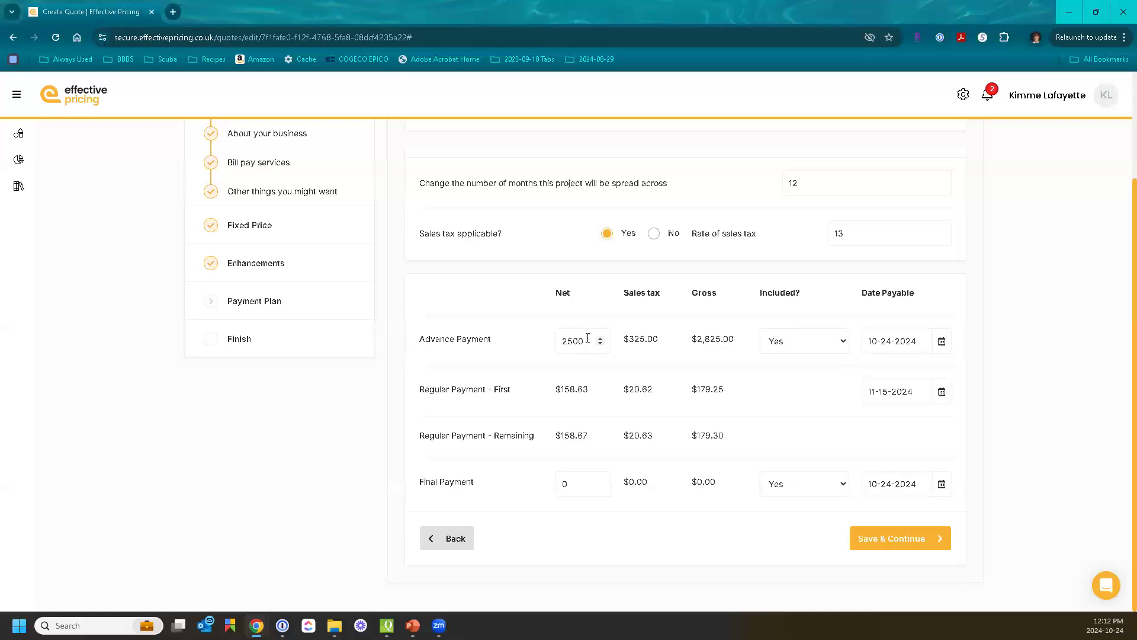
drag(587, 338, 531, 334)
text(0)
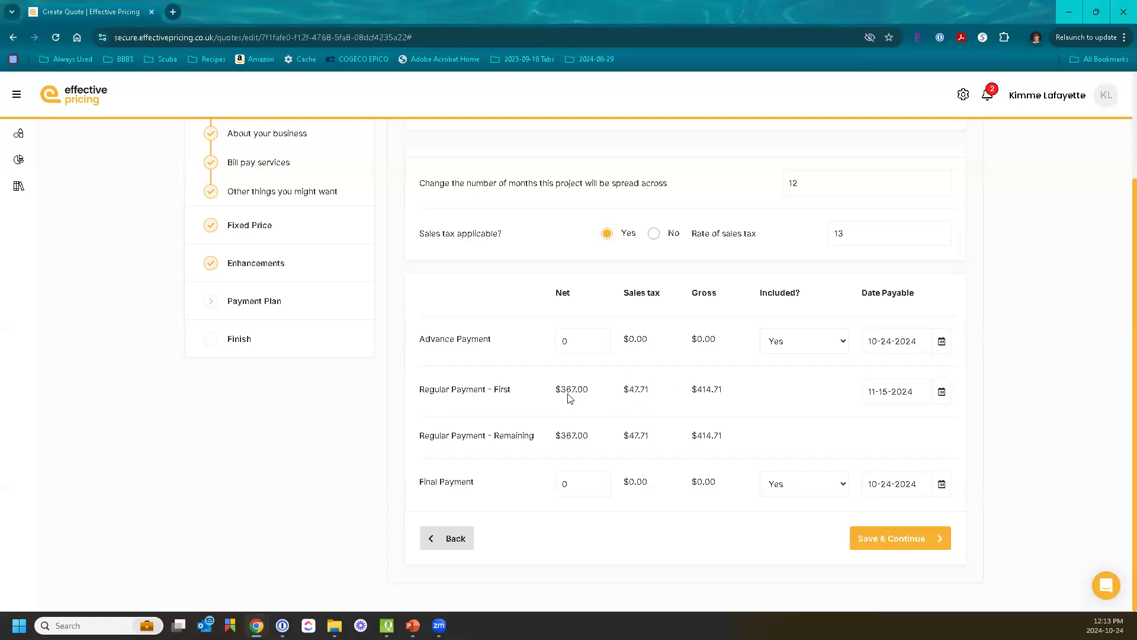
Step: Set the net advance payment to 2500 and its Included option to No
drag(571, 340, 542, 342)
text(2500)
click(790, 355)
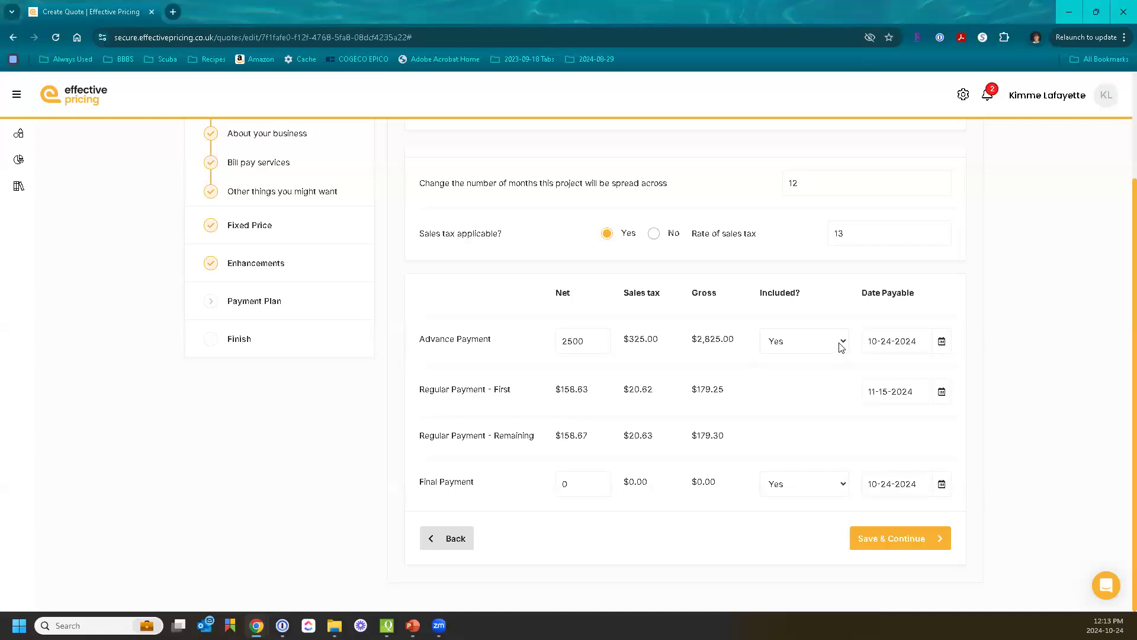
click(847, 346)
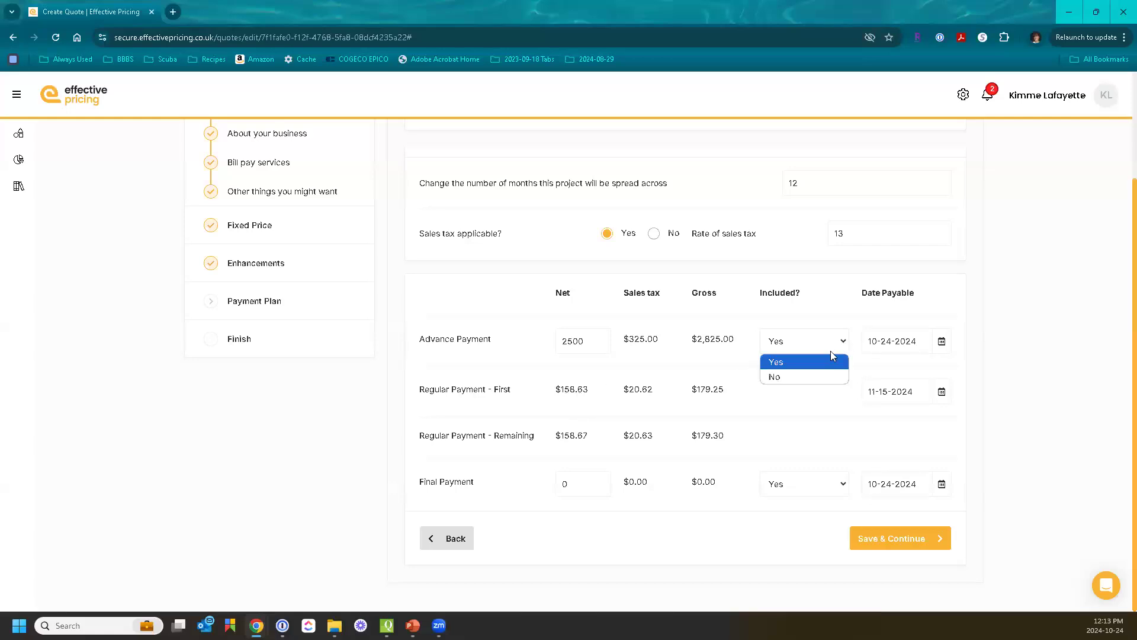
click(812, 386)
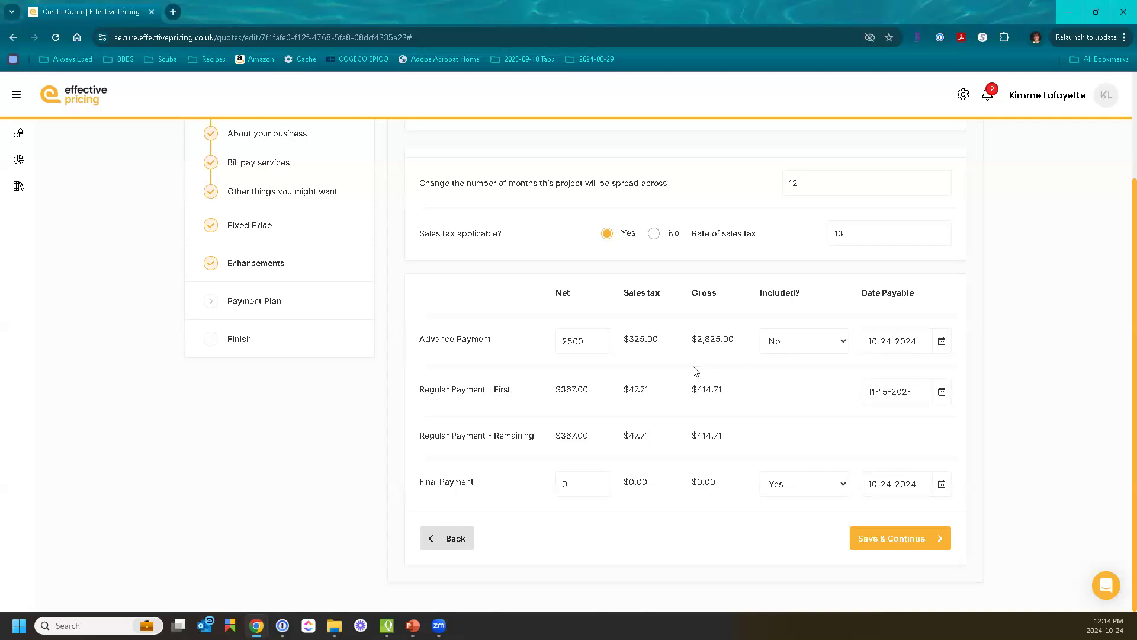
Step: Reset the net advance payment to 0 and set its Included option back to Yes
drag(595, 341, 516, 335)
text(0)
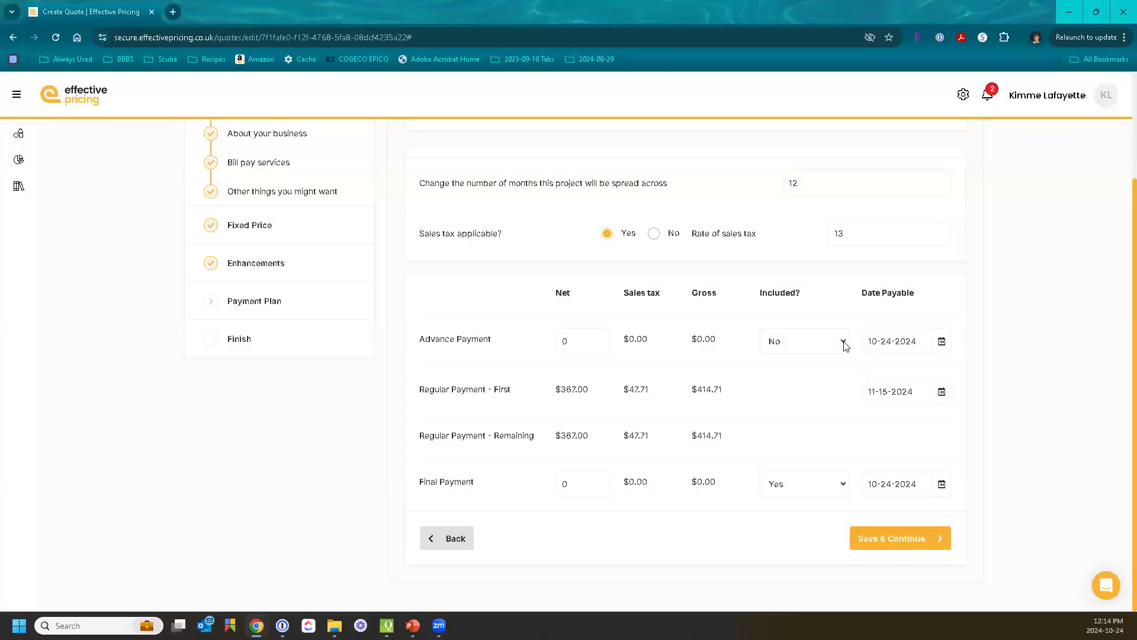
click(844, 342)
click(822, 360)
Step: Set the net final payment to 500 and its Included option to No
double_click(565, 483)
text(500)
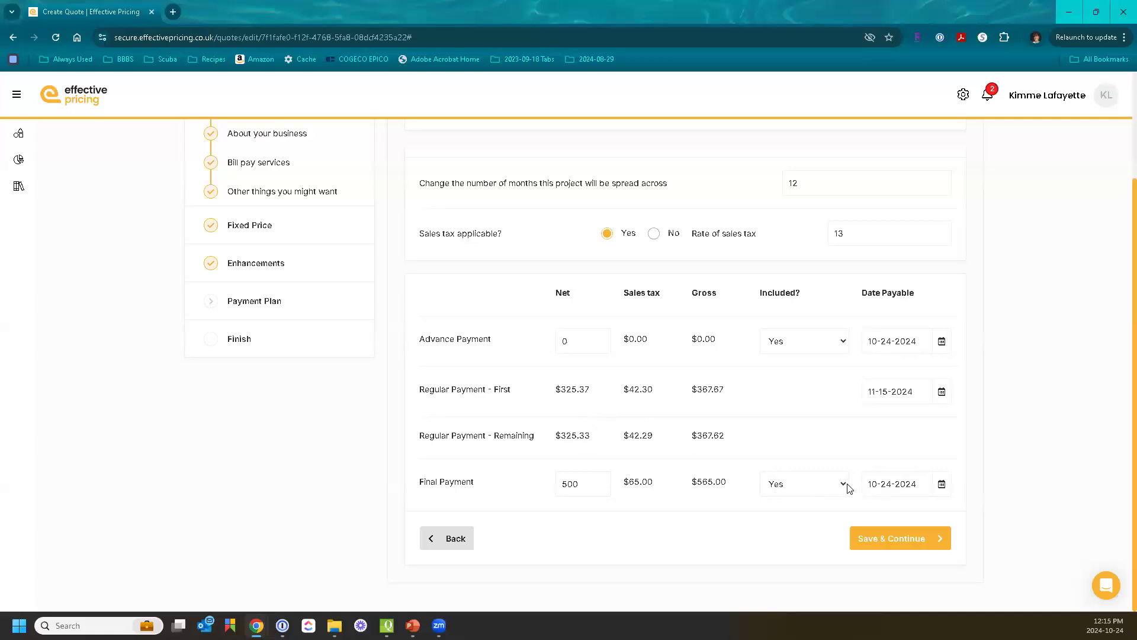
click(845, 484)
click(821, 515)
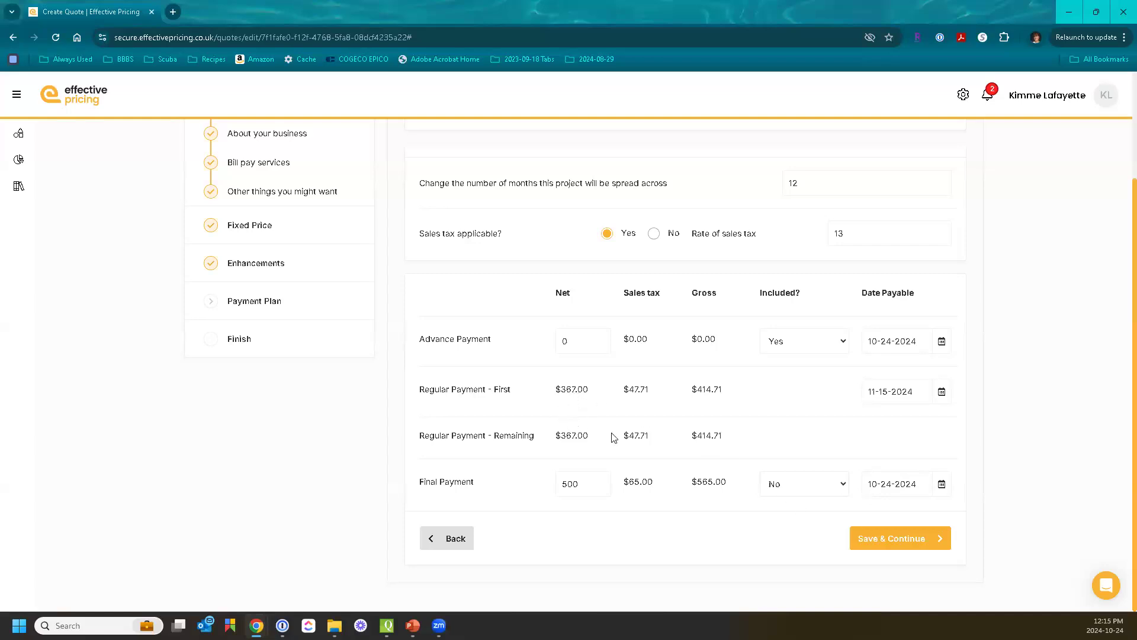
Step: Set the date payable of the final payment to 04-15-2025
click(942, 484)
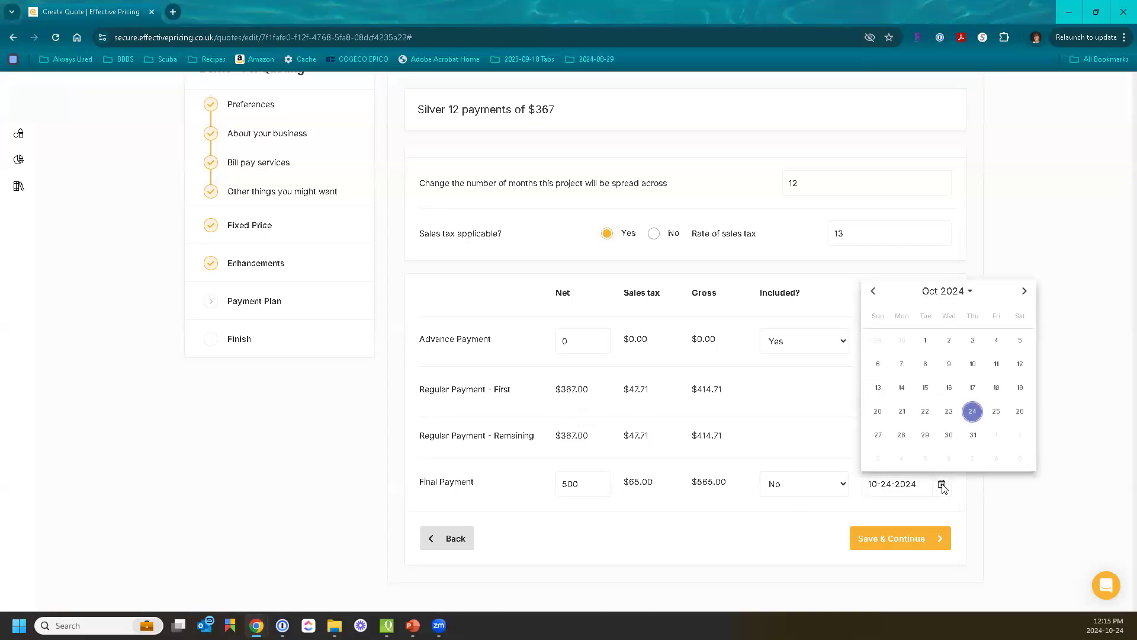
click(1022, 294)
click(1022, 294)
click(1022, 294)
click(1023, 293)
click(1023, 293)
click(1022, 294)
click(927, 388)
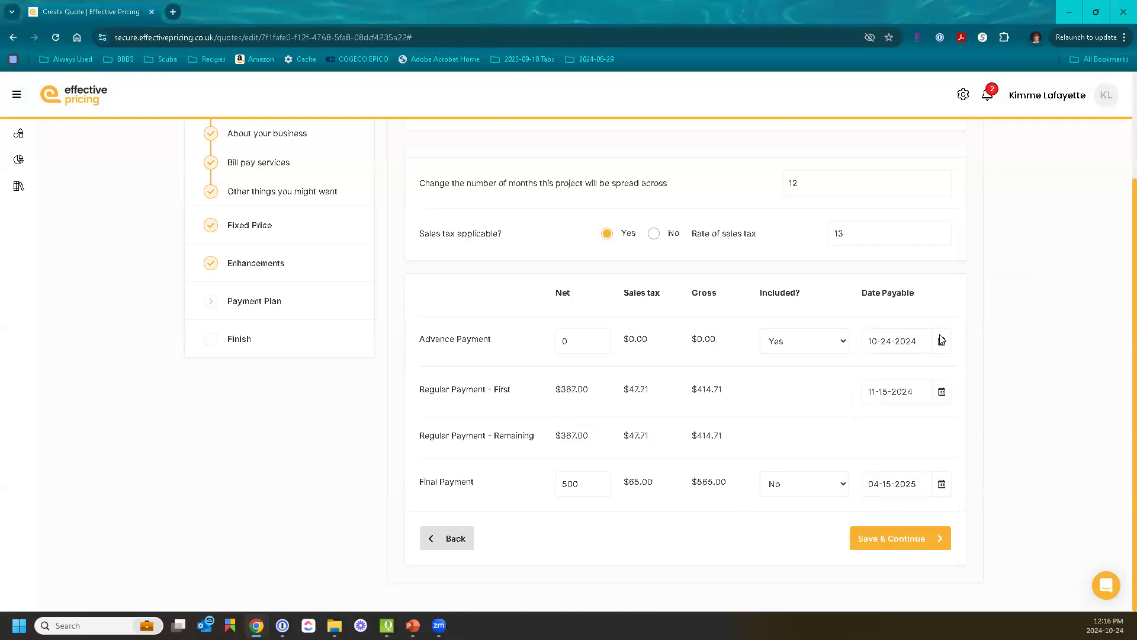
Step: Open the default printable version of the Fixed Price packages, review the comparison without printing, and close it
scroll(942, 340, up, 2)
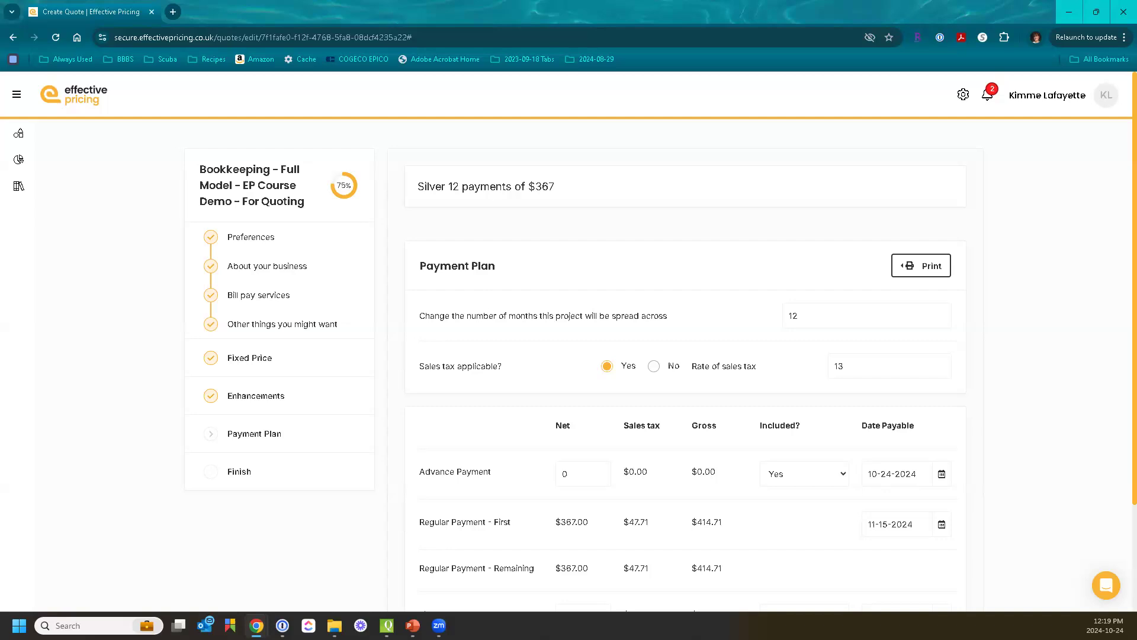
click(253, 359)
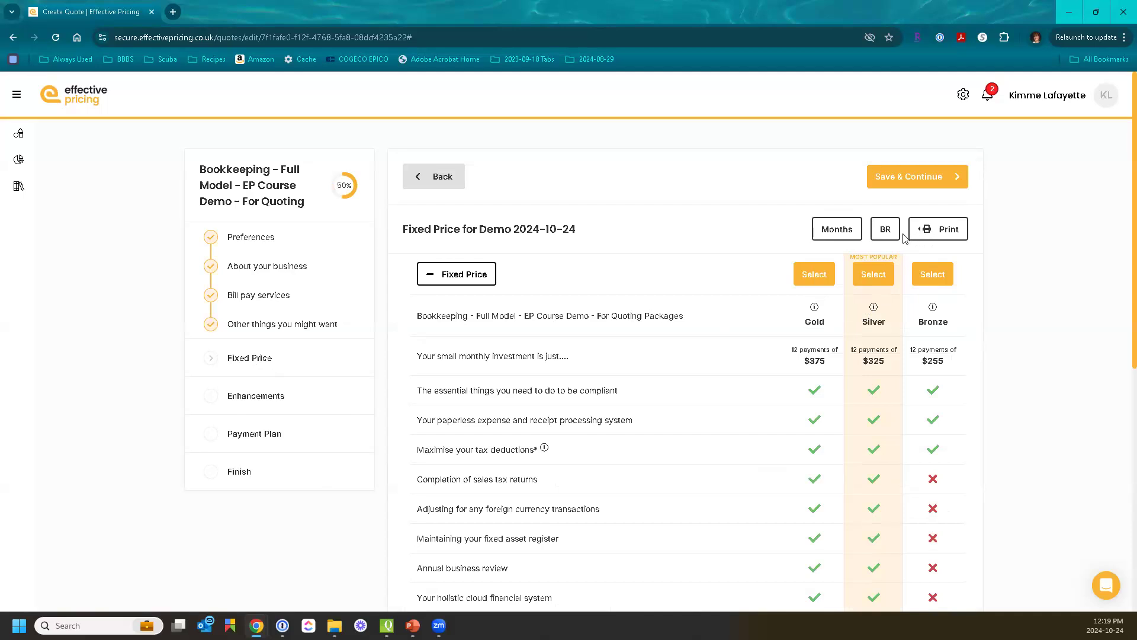
click(942, 236)
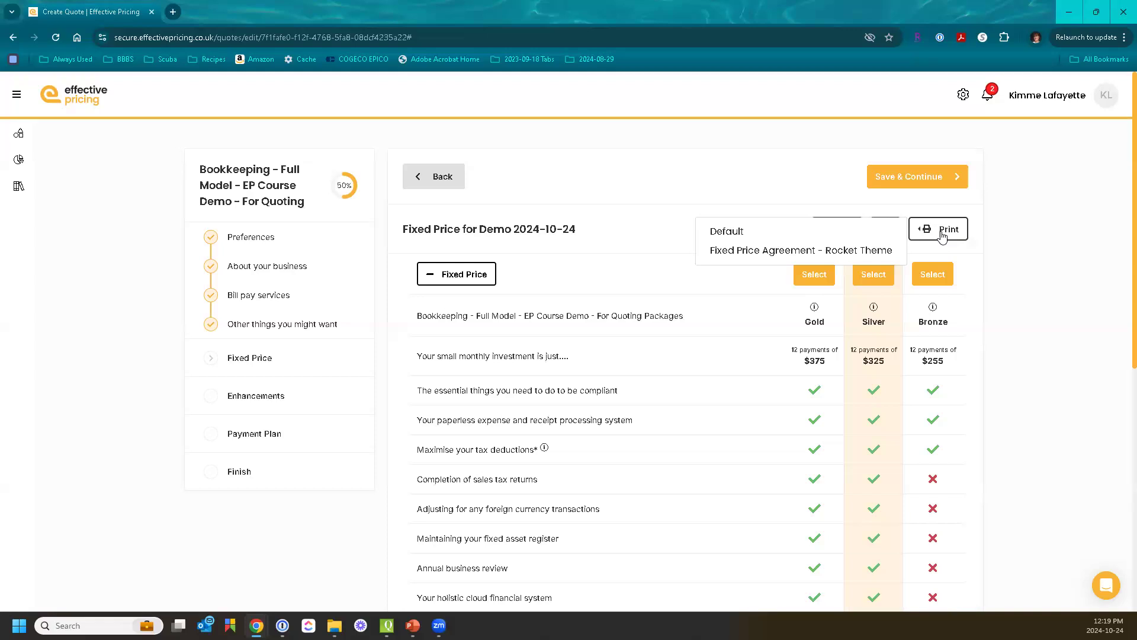
click(817, 230)
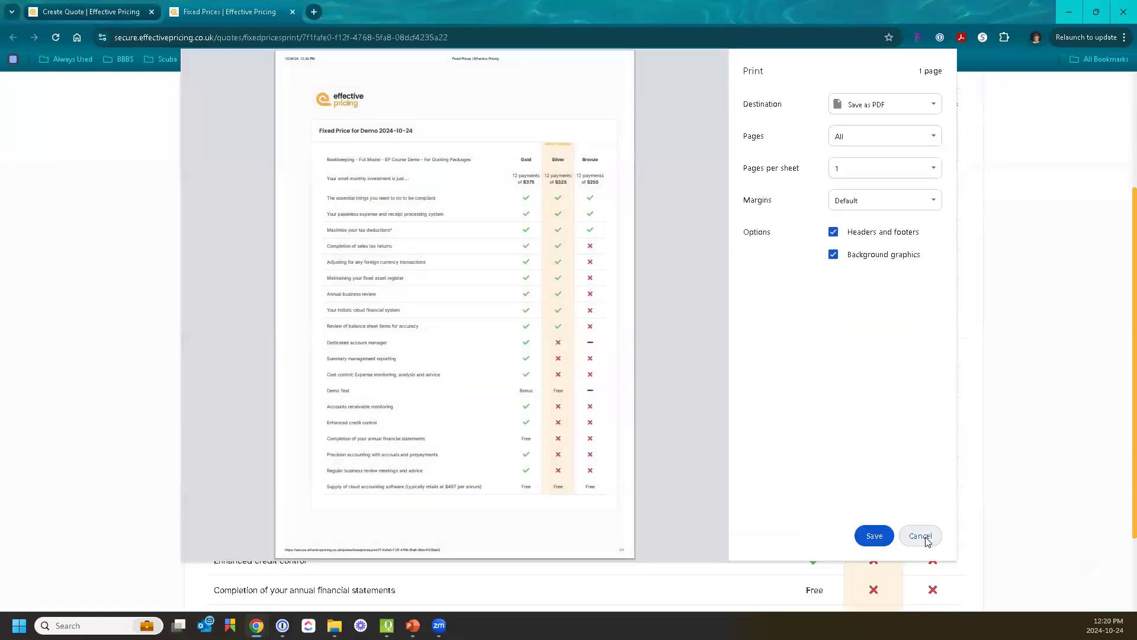
click(920, 536)
scroll(686, 395, down, 2)
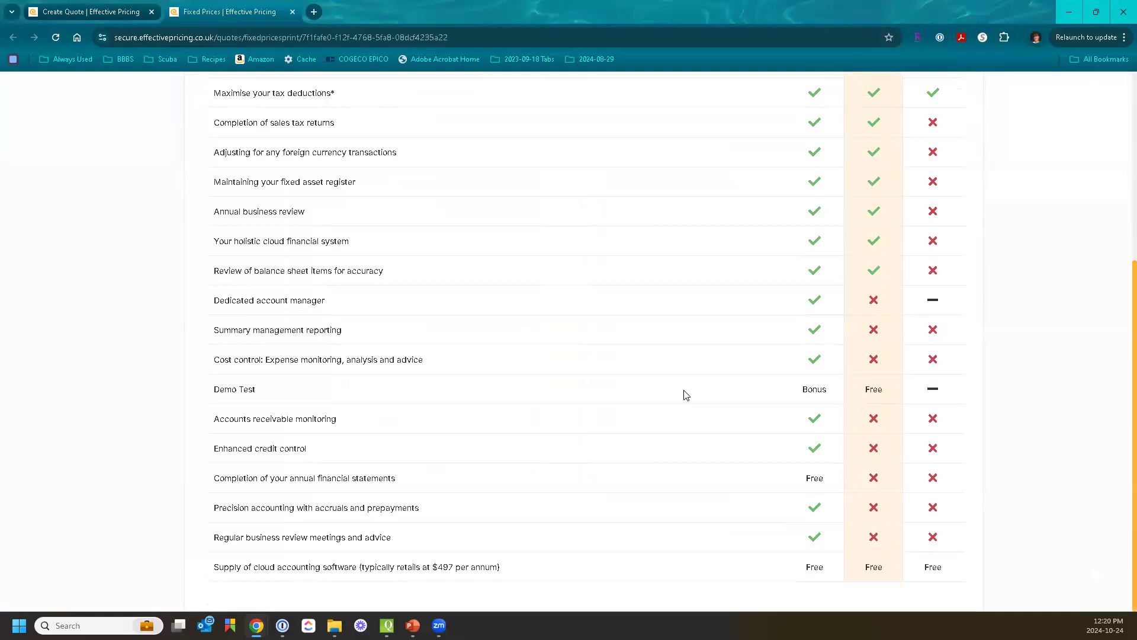
scroll(686, 394, up, 5)
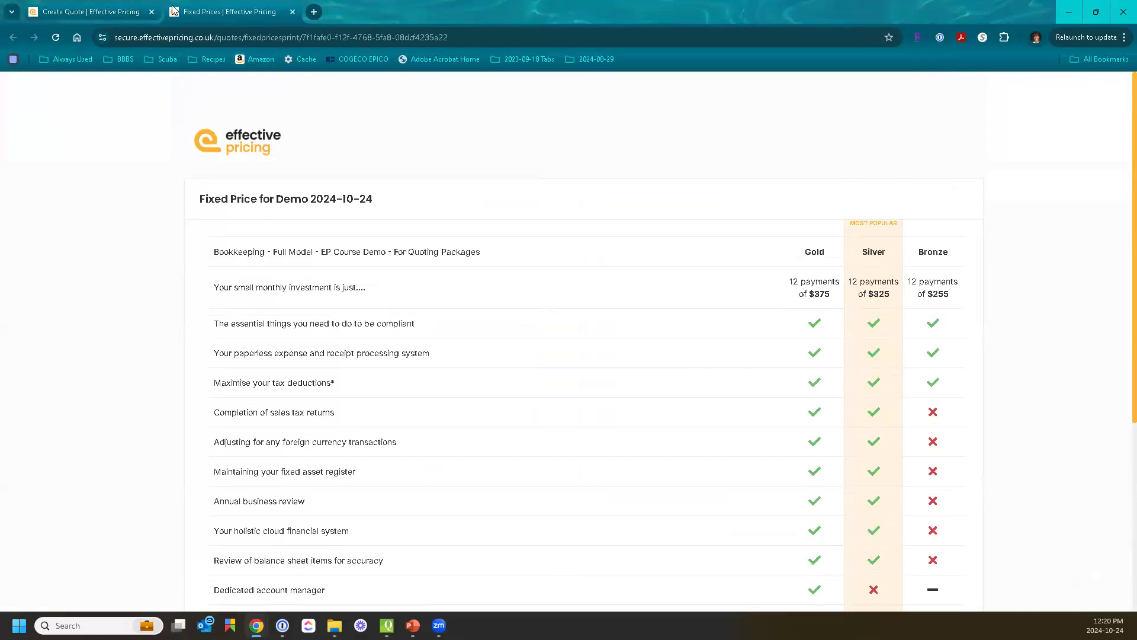
click(292, 11)
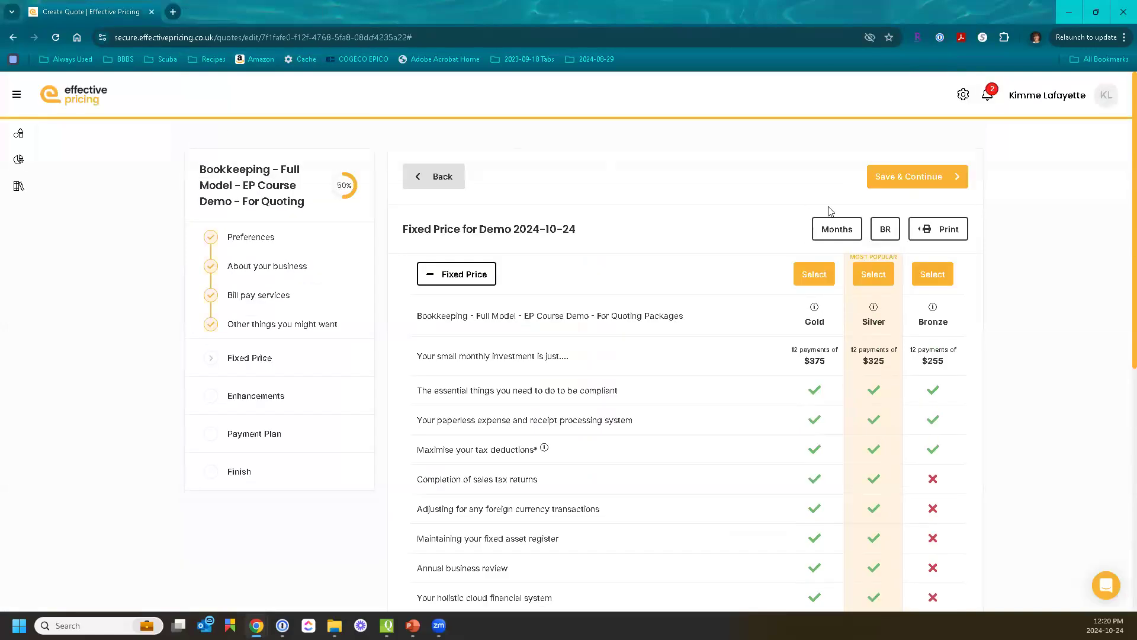
Step: Return to the Payment Plan, open its default printable version to review the payment schedule without printing, and close it
click(945, 239)
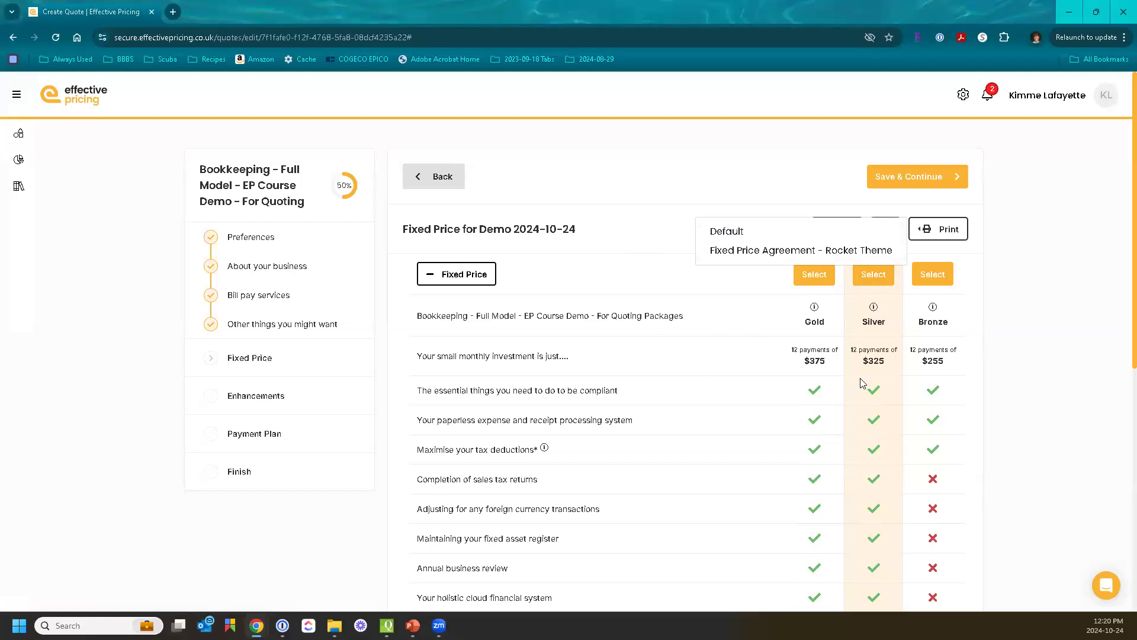
click(239, 439)
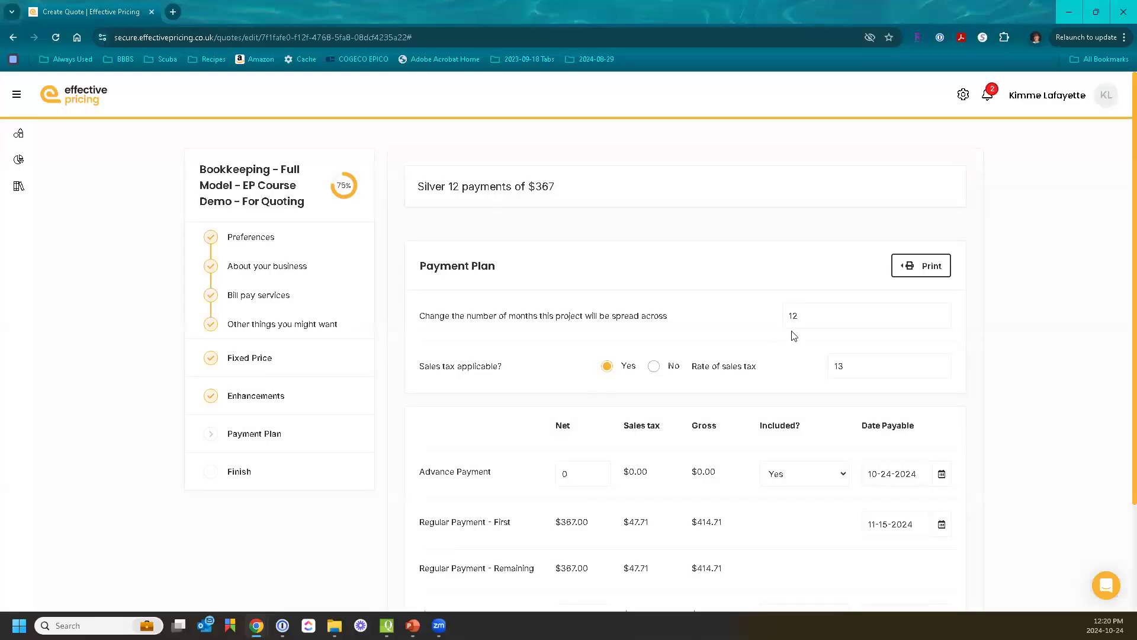
click(909, 271)
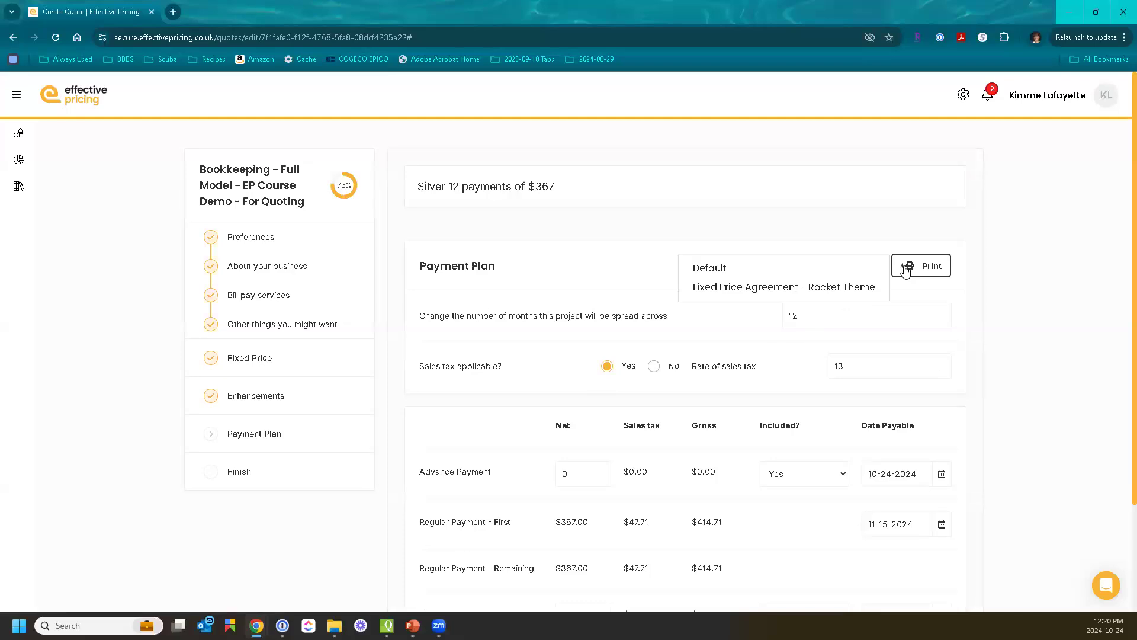
click(777, 271)
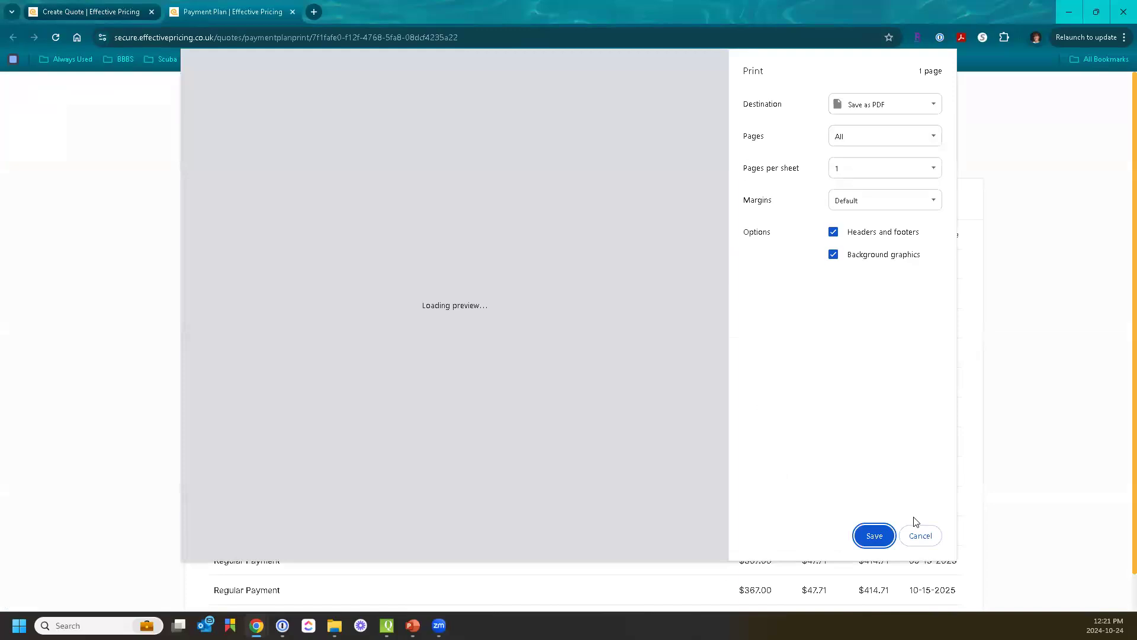
click(918, 531)
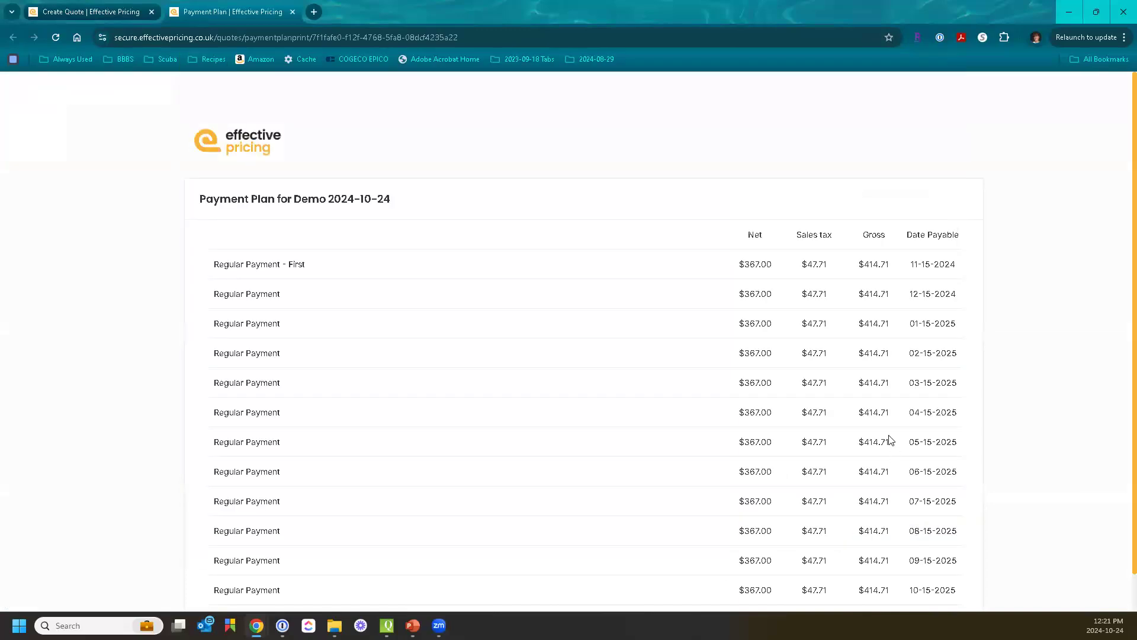
scroll(892, 439, down, 1)
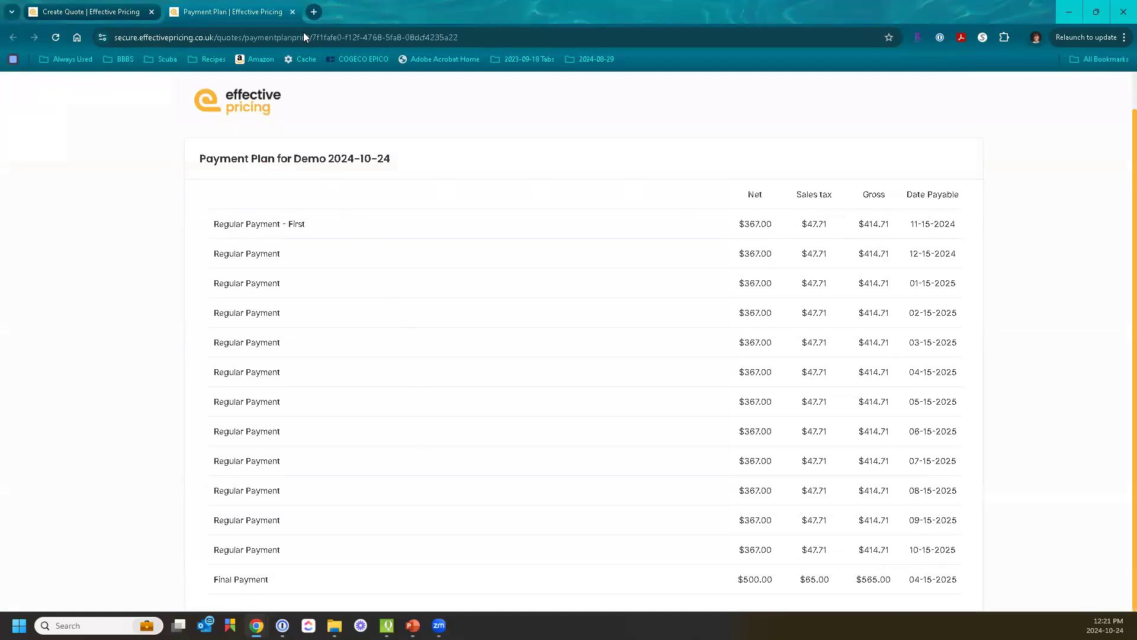
click(293, 12)
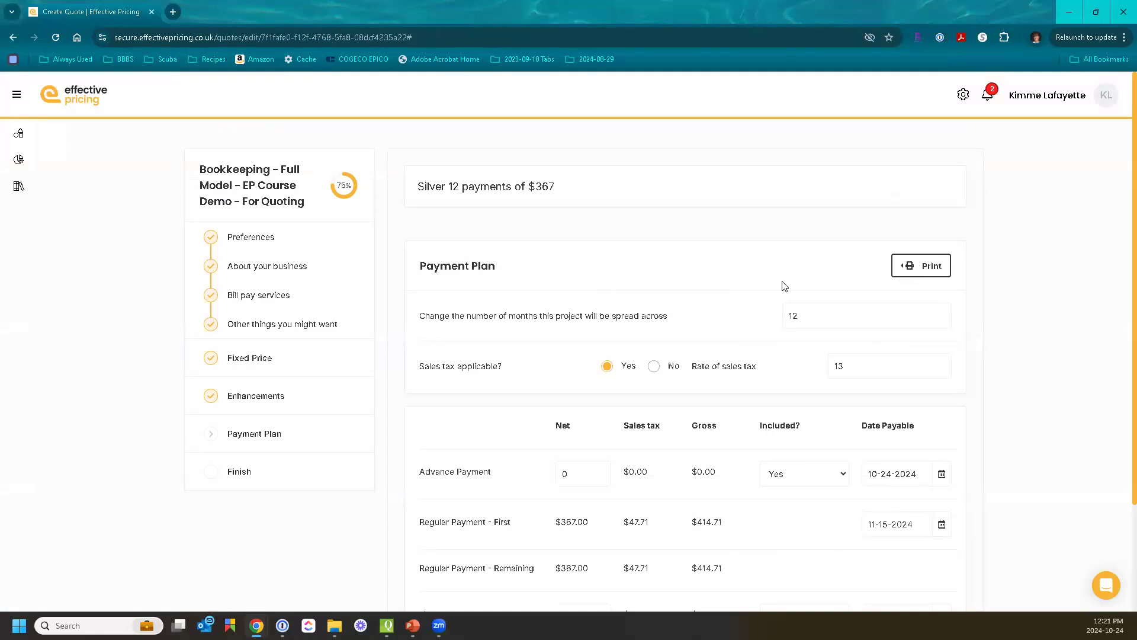
Step: Save the Payment Plan and continue to the quote review
scroll(784, 285, down, 2)
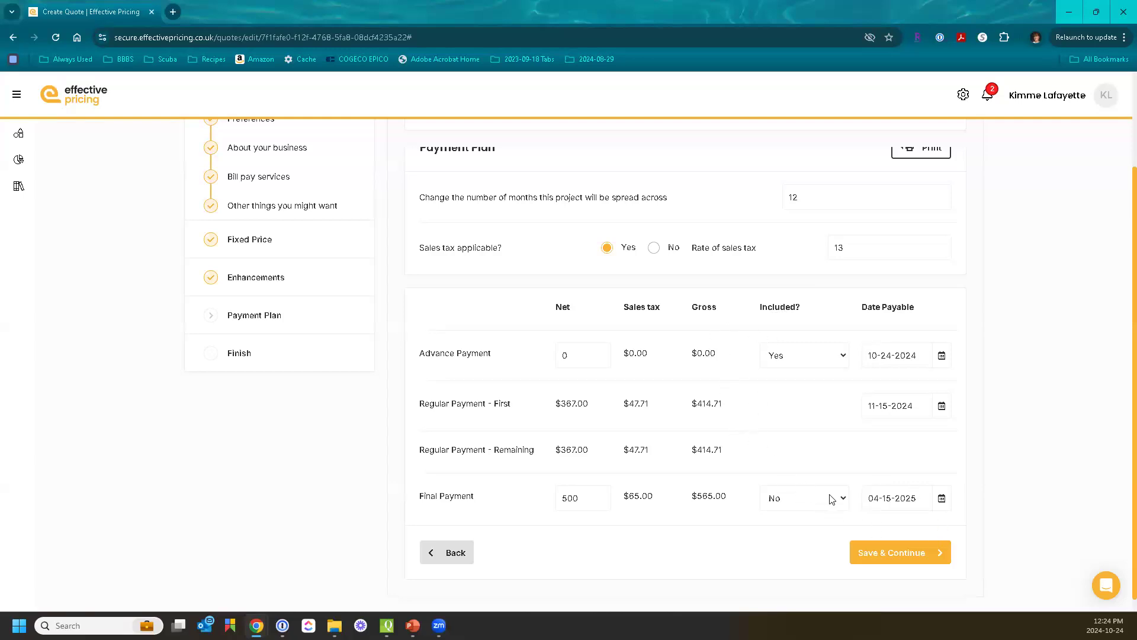
click(881, 548)
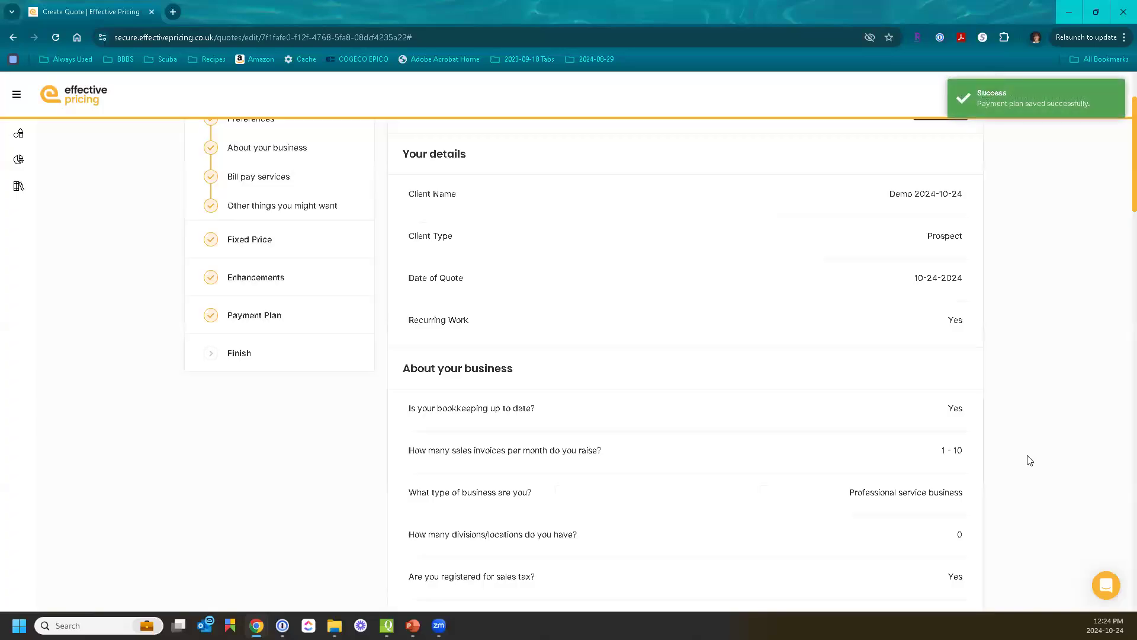
scroll(1030, 460, up, 2)
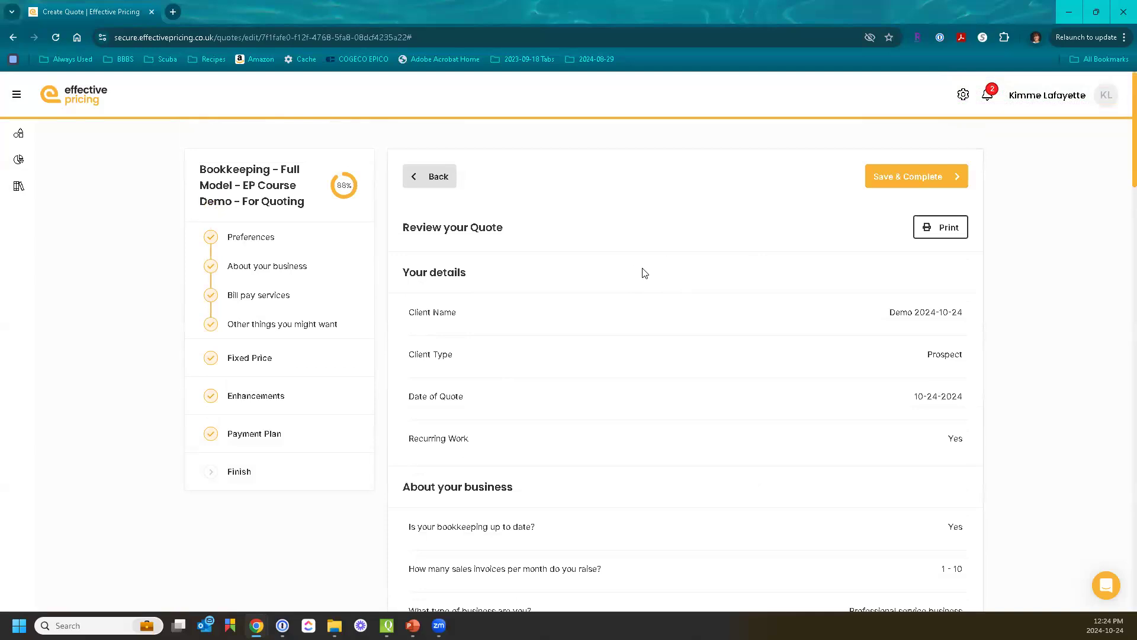
Step: Examine the client details and the About your business answers in the quote review
scroll(645, 273, down, 1)
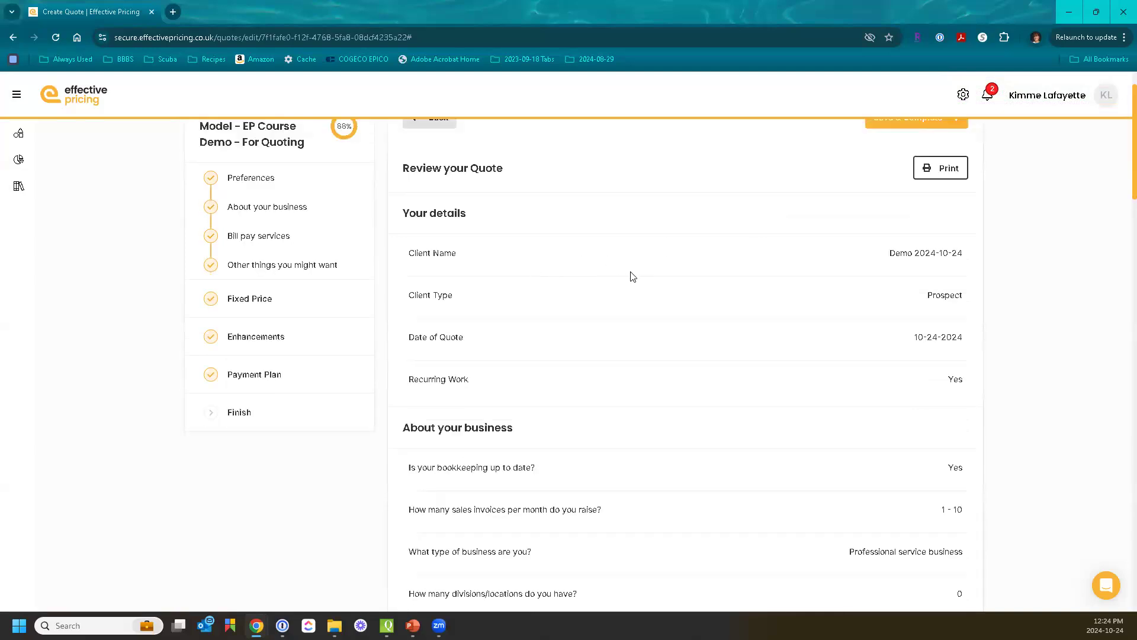
scroll(632, 276, down, 3)
scroll(632, 276, down, 1)
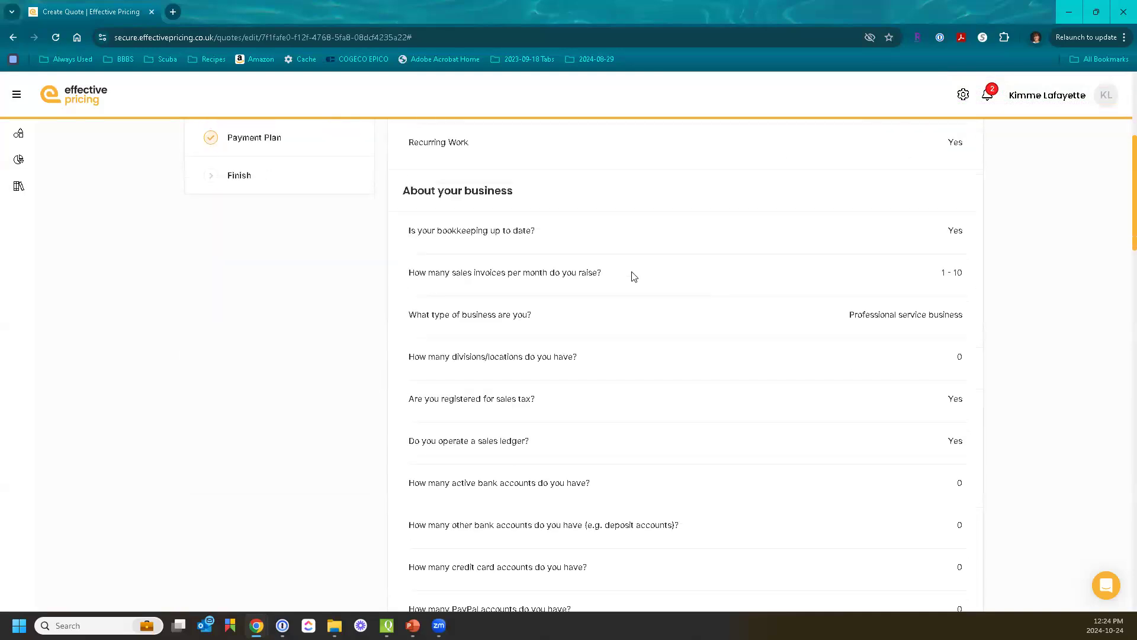
scroll(652, 228, up, 4)
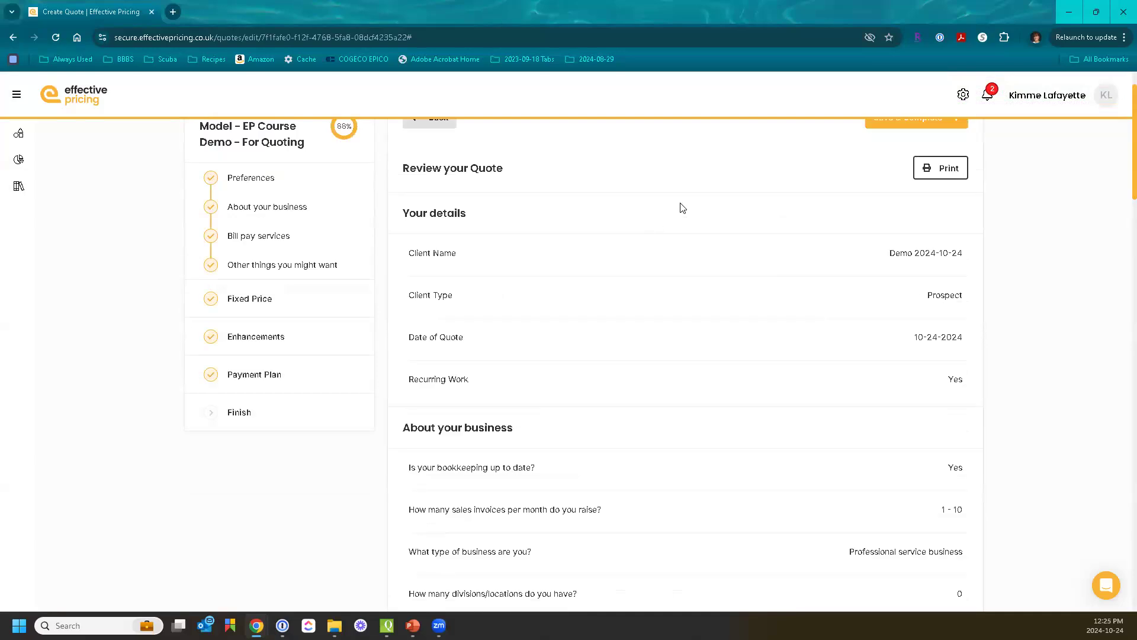
scroll(682, 207, down, 4)
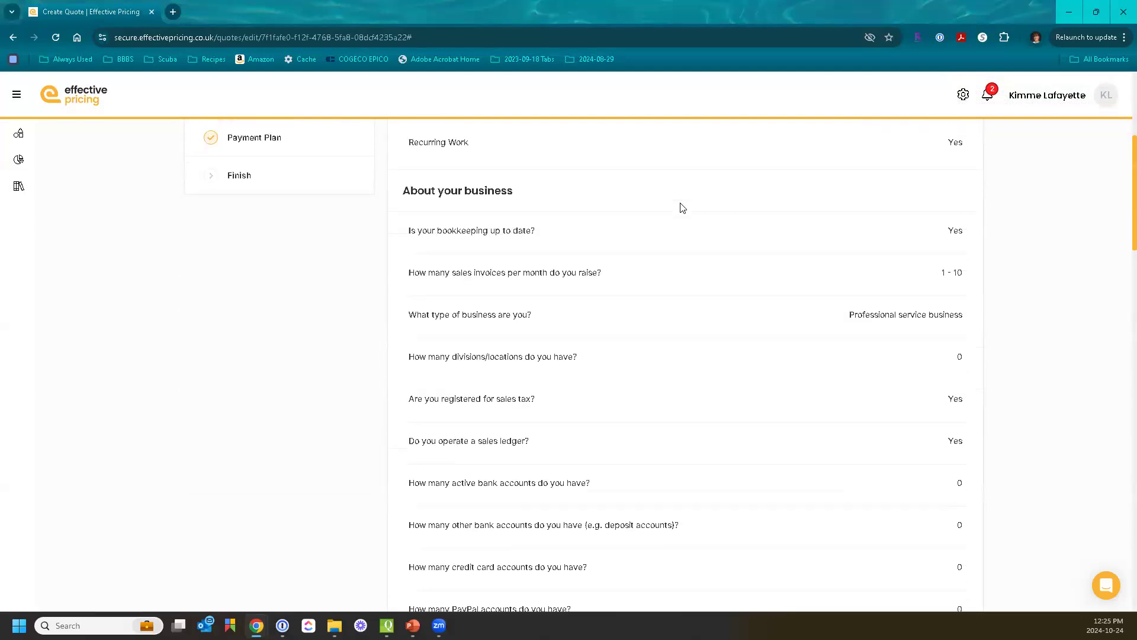
scroll(682, 207, down, 1)
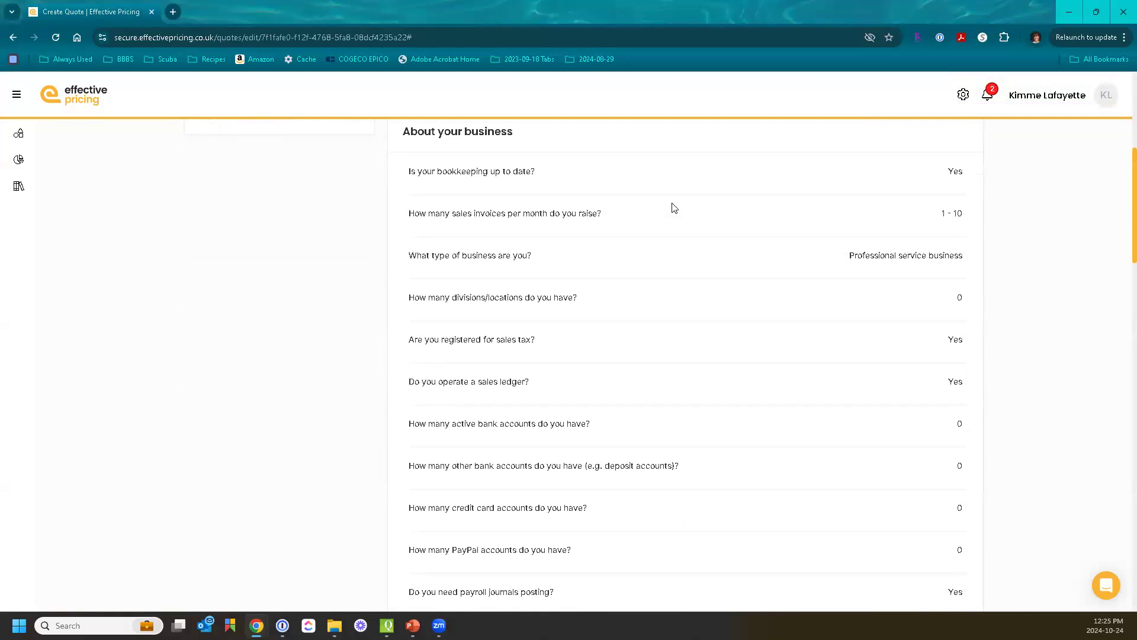
scroll(734, 300, down, 1)
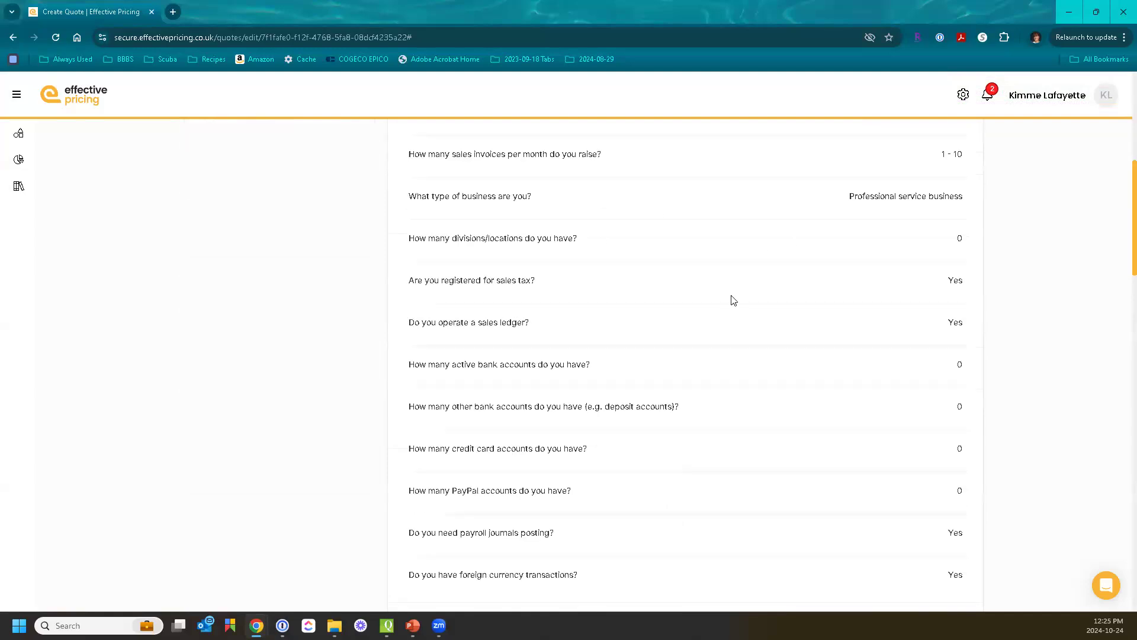
scroll(733, 300, down, 2)
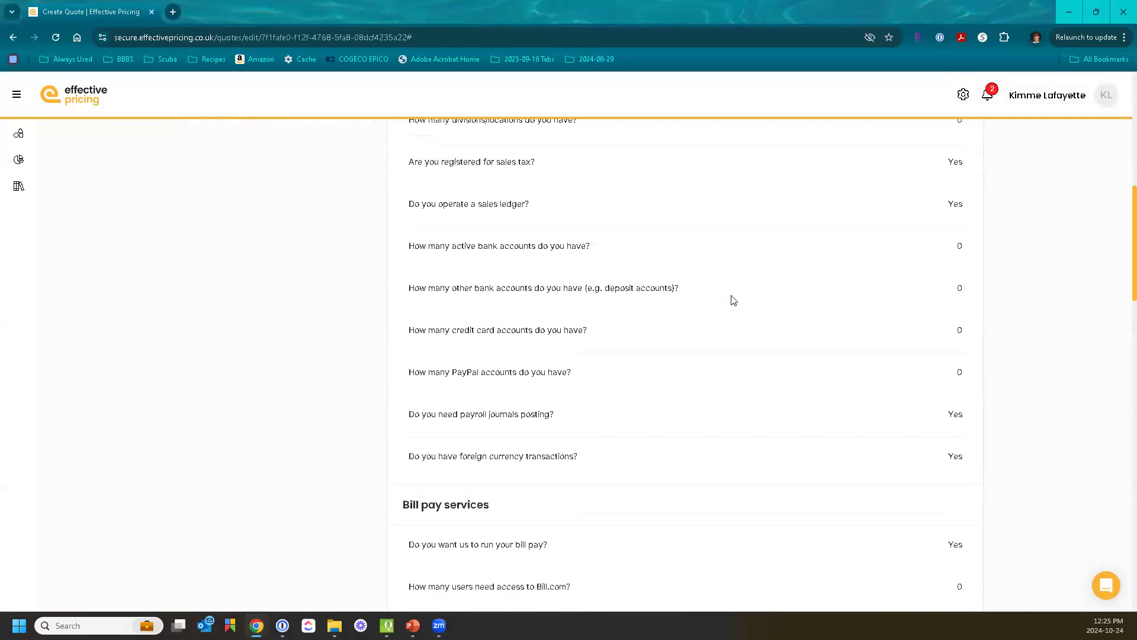
scroll(734, 300, down, 1)
Step: Examine the bill pay, other services, rewards, enhancements and Payment Plan sections of the quote review
scroll(733, 300, down, 2)
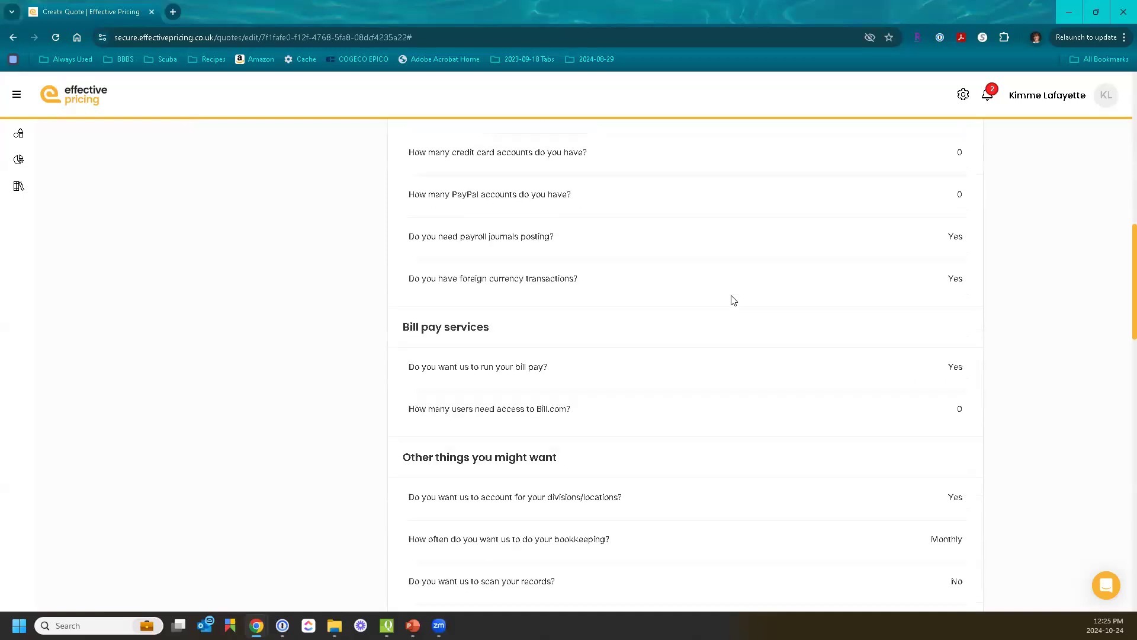
scroll(734, 299, down, 2)
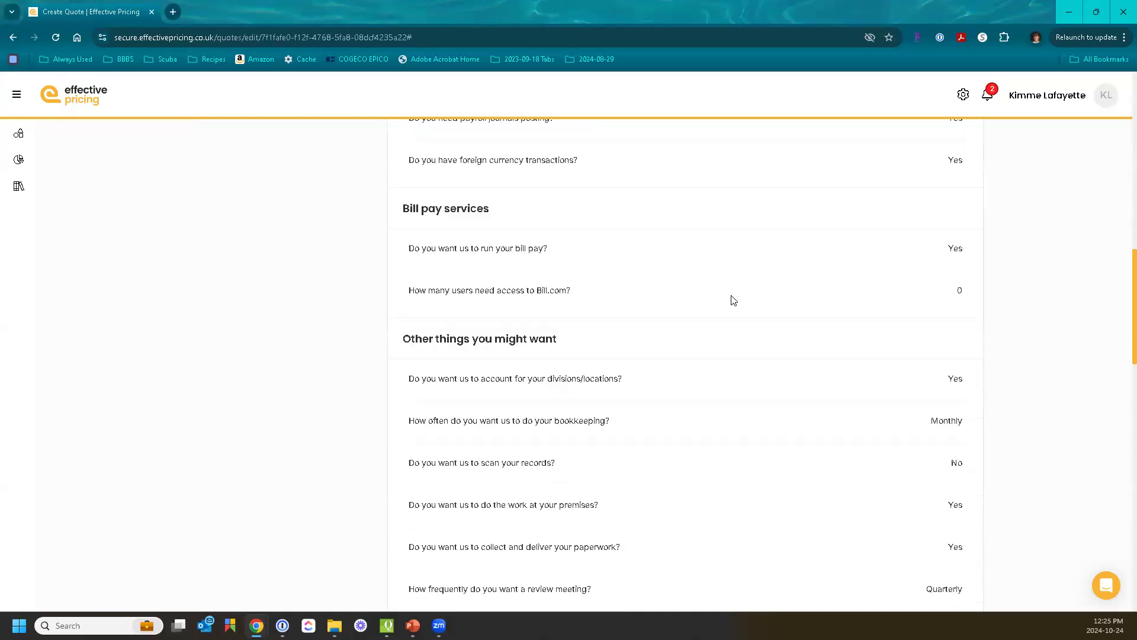
scroll(733, 300, down, 2)
scroll(733, 300, down, 5)
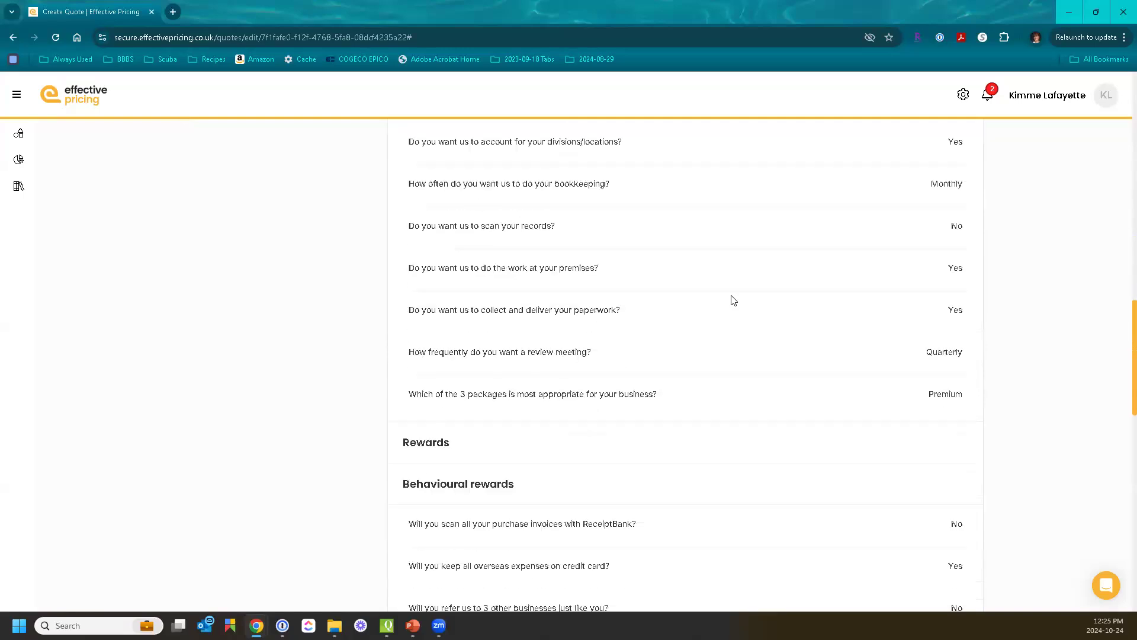
scroll(733, 300, down, 3)
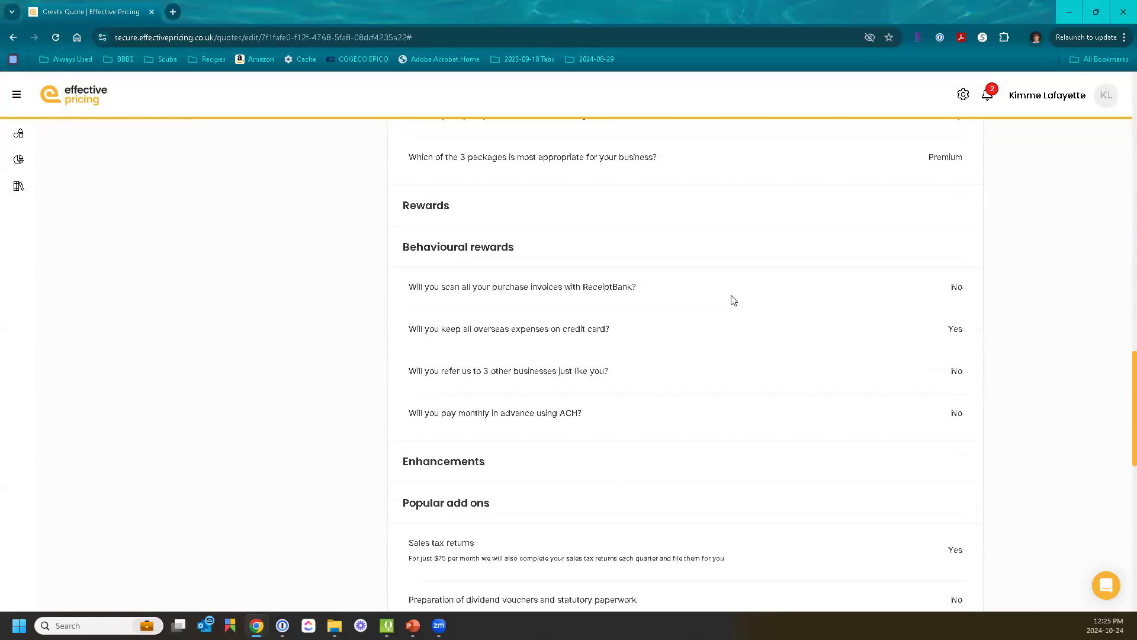
scroll(733, 299, down, 3)
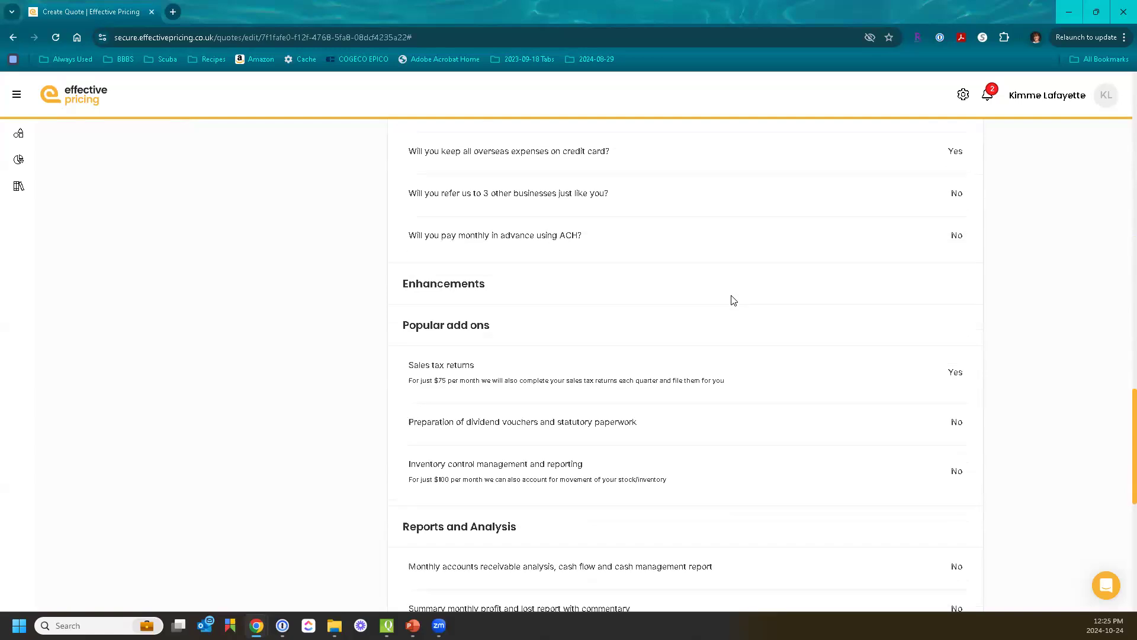
scroll(733, 300, down, 5)
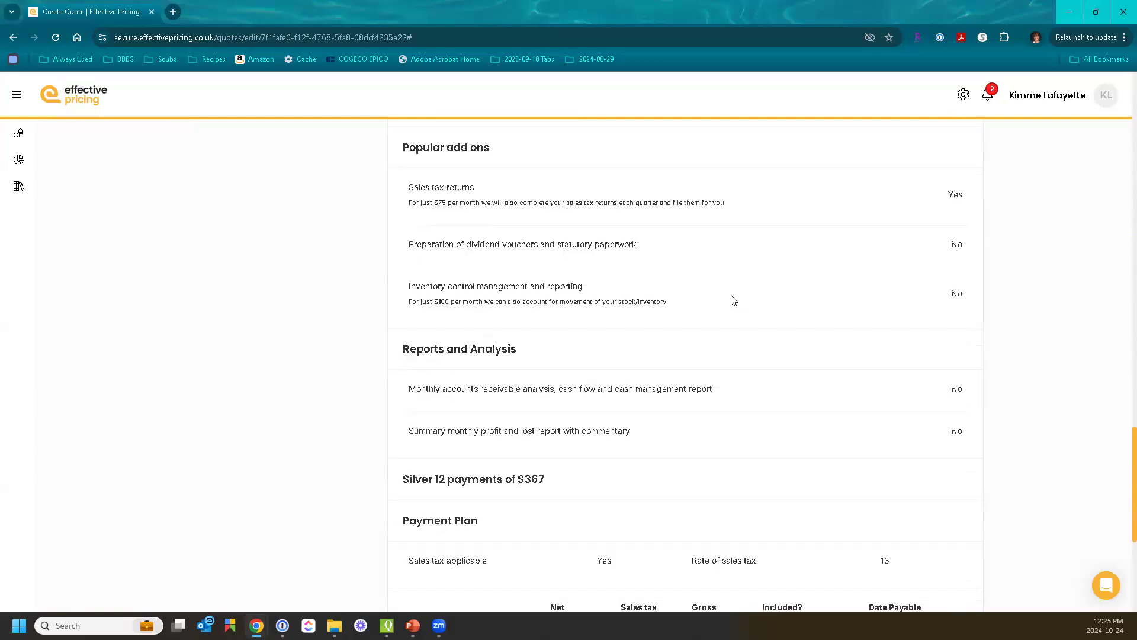
scroll(733, 300, down, 1)
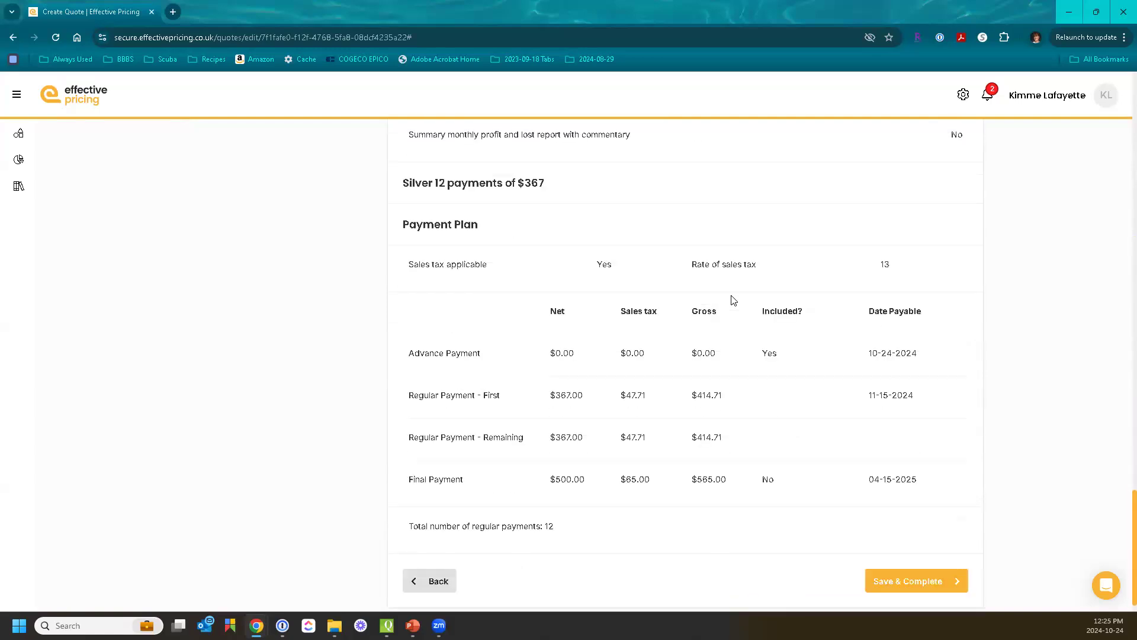
scroll(733, 300, down, 1)
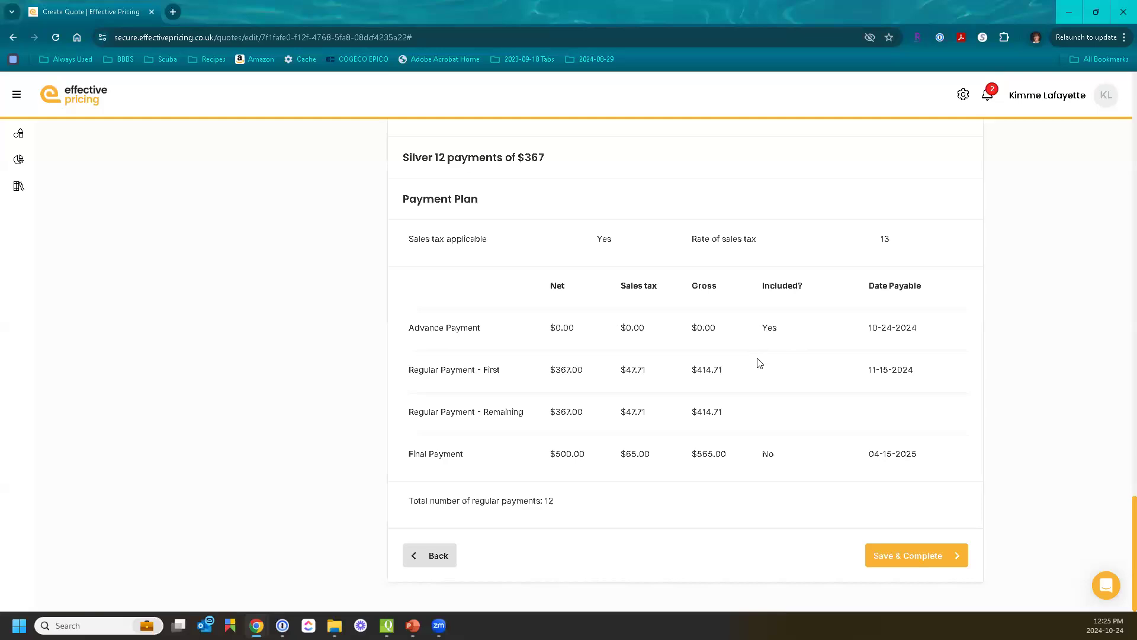
Step: Save the quote, read the completion warning about cloning, and confirm completing the quote
click(908, 557)
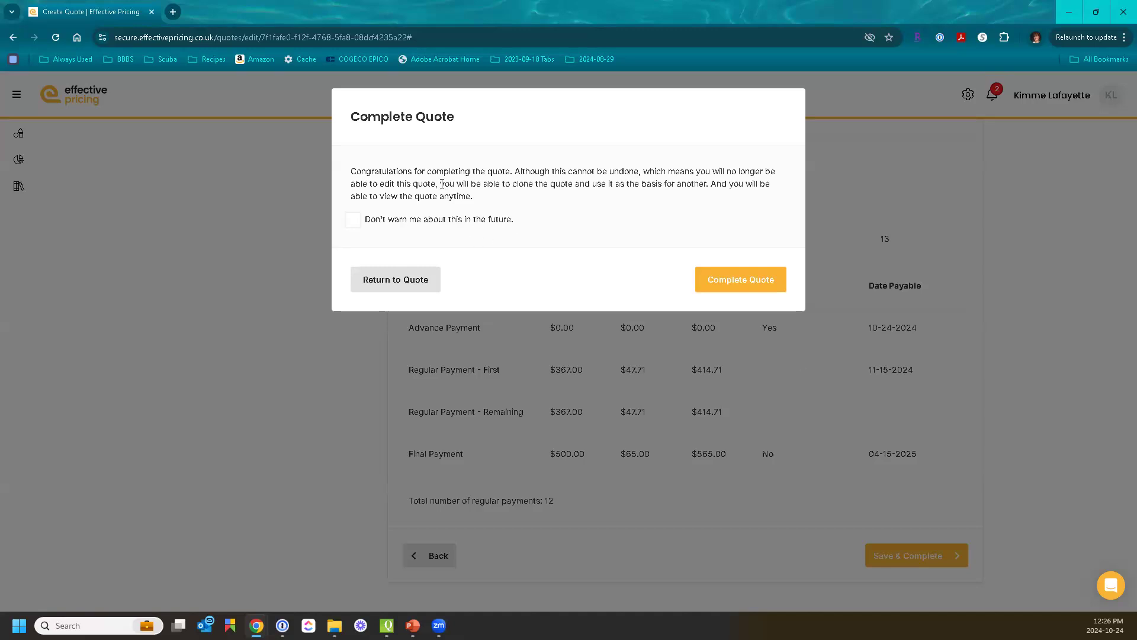
drag(439, 183, 578, 185)
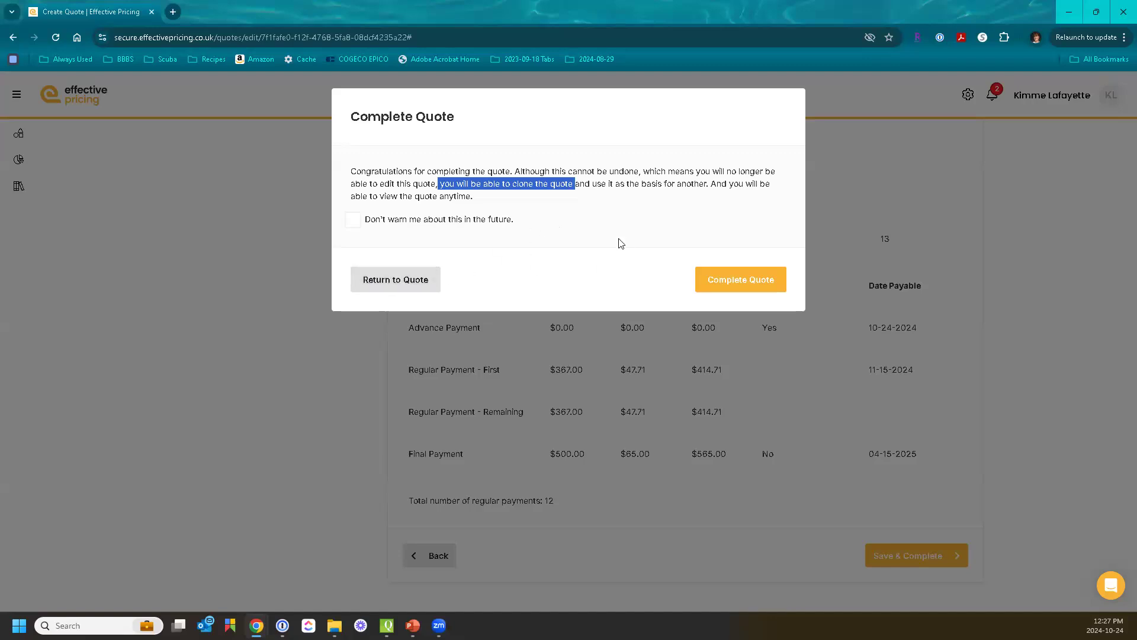
click(749, 283)
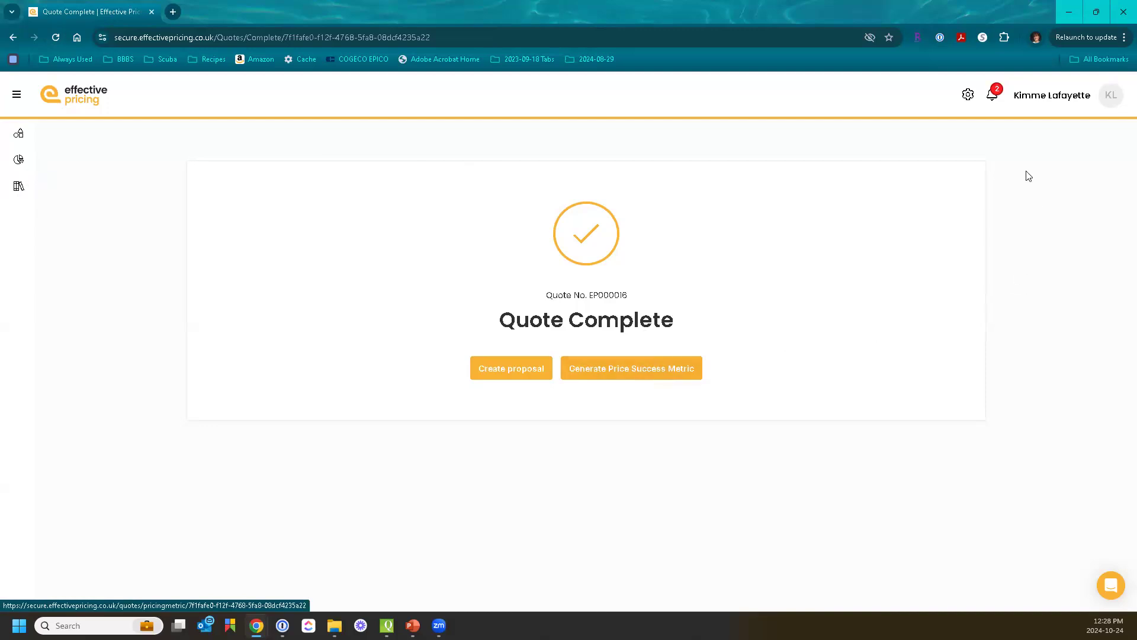
Step: Open the Outstanding PSM notification and follow its quote link to the Pricing Success Metric form
click(994, 97)
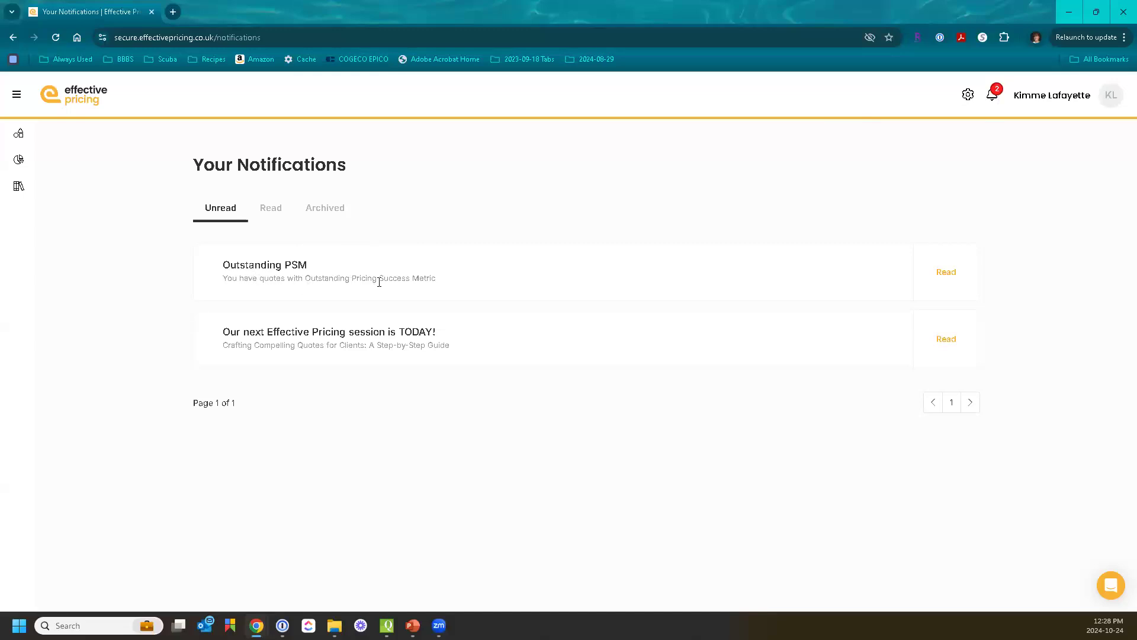
click(947, 274)
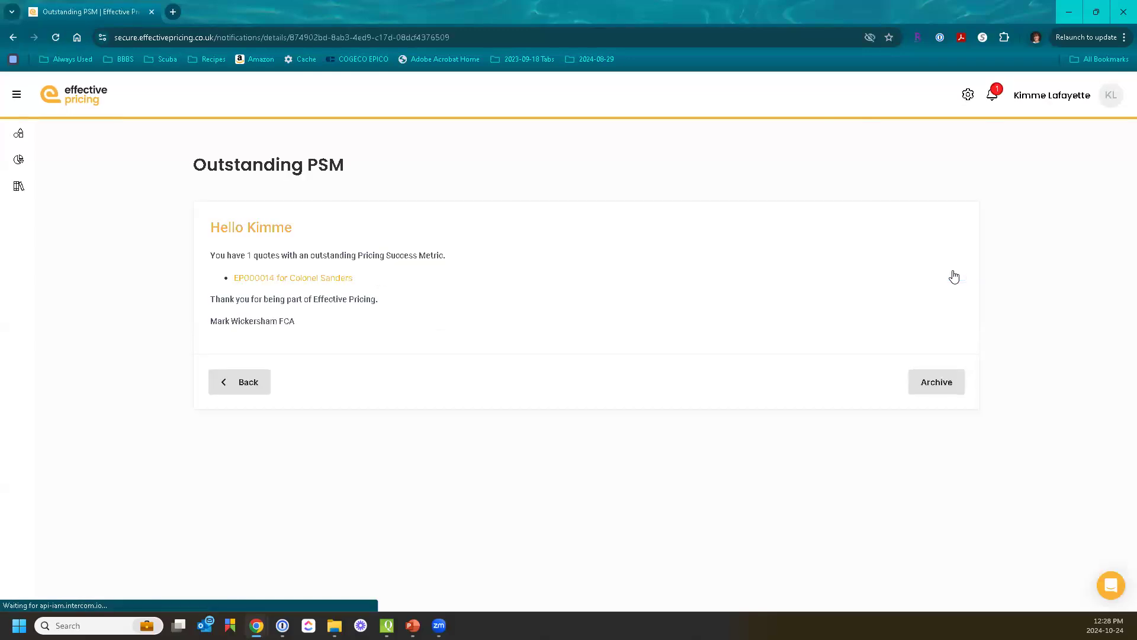
click(329, 278)
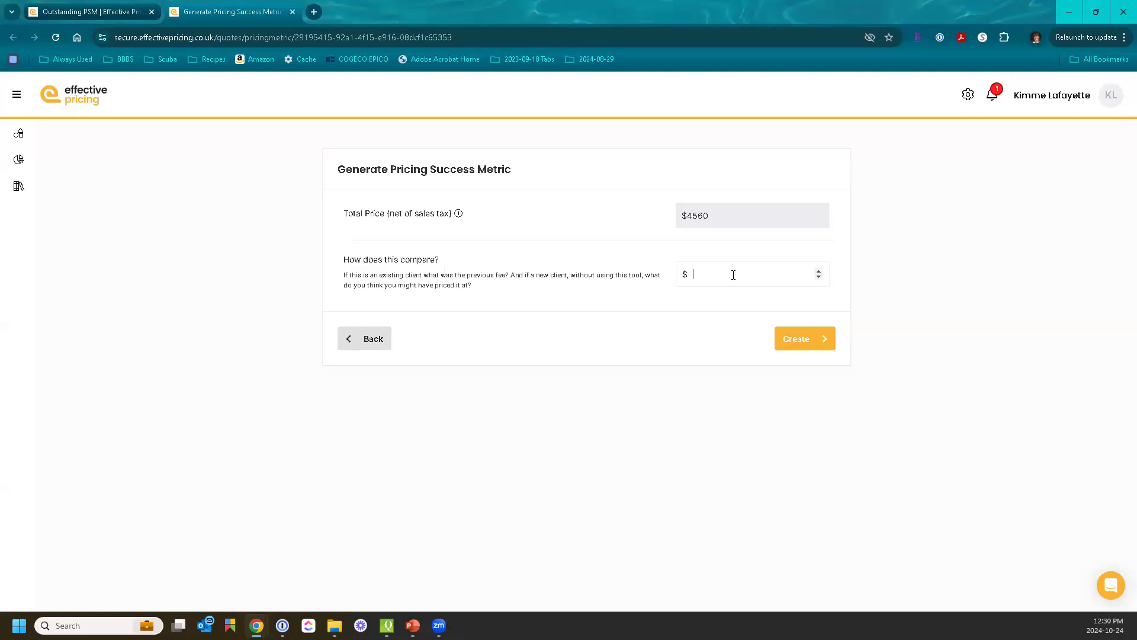
Step: Enter 2500 as the comparison price, submit it, and examine the success story questions
text(2500)
click(801, 341)
scroll(903, 340, down, 1)
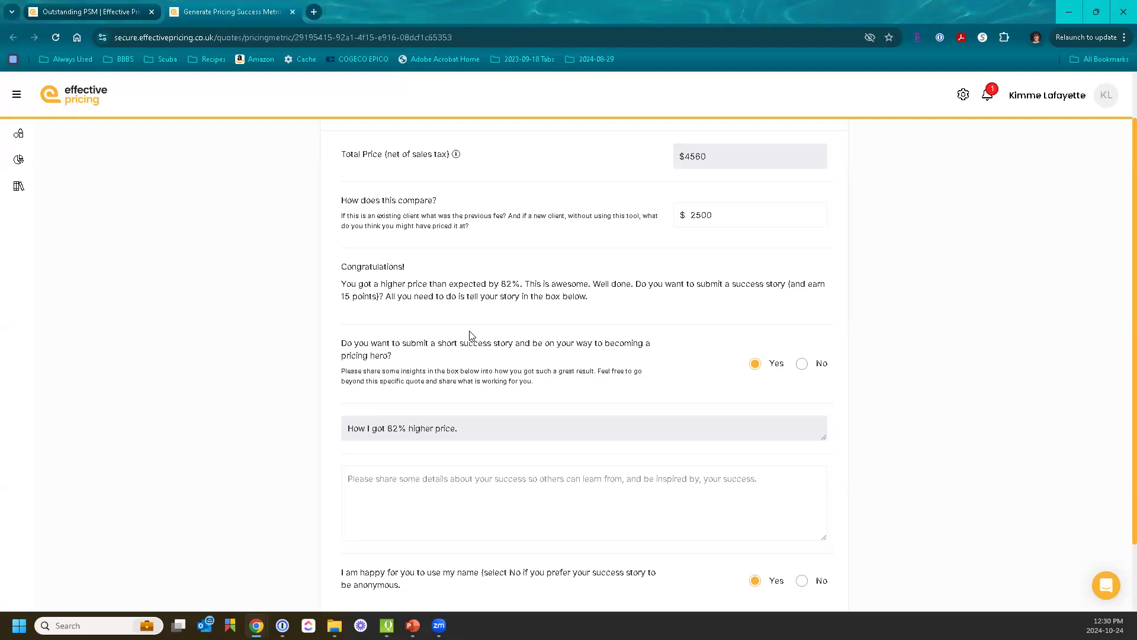
scroll(471, 332, down, 3)
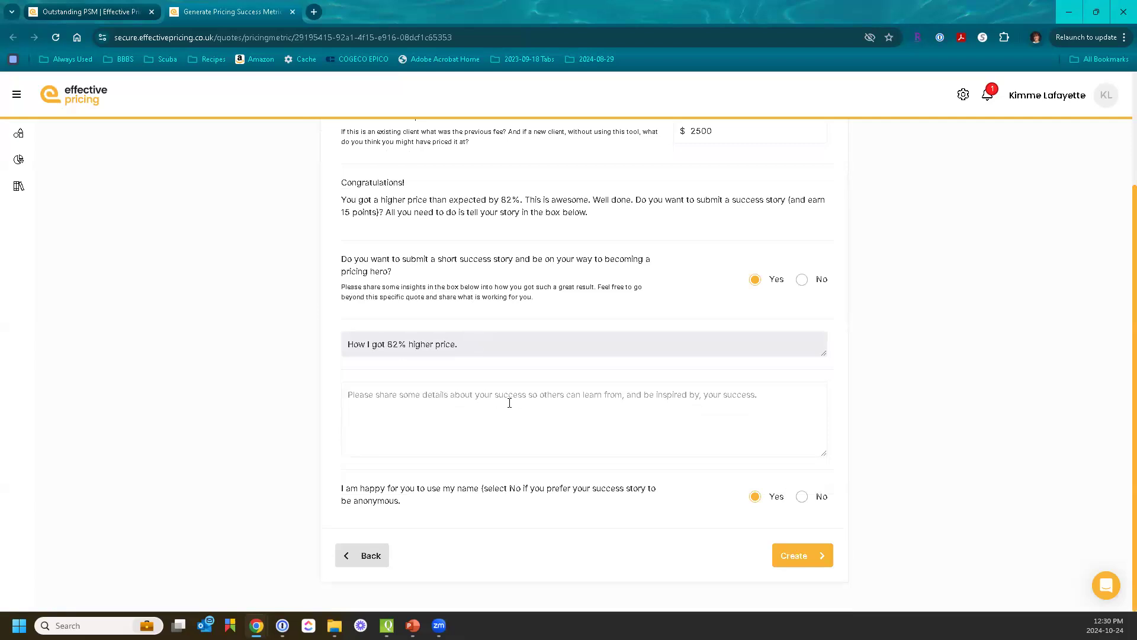
Step: Switch the success story submission to No and back to Yes, and select the story details box
click(802, 280)
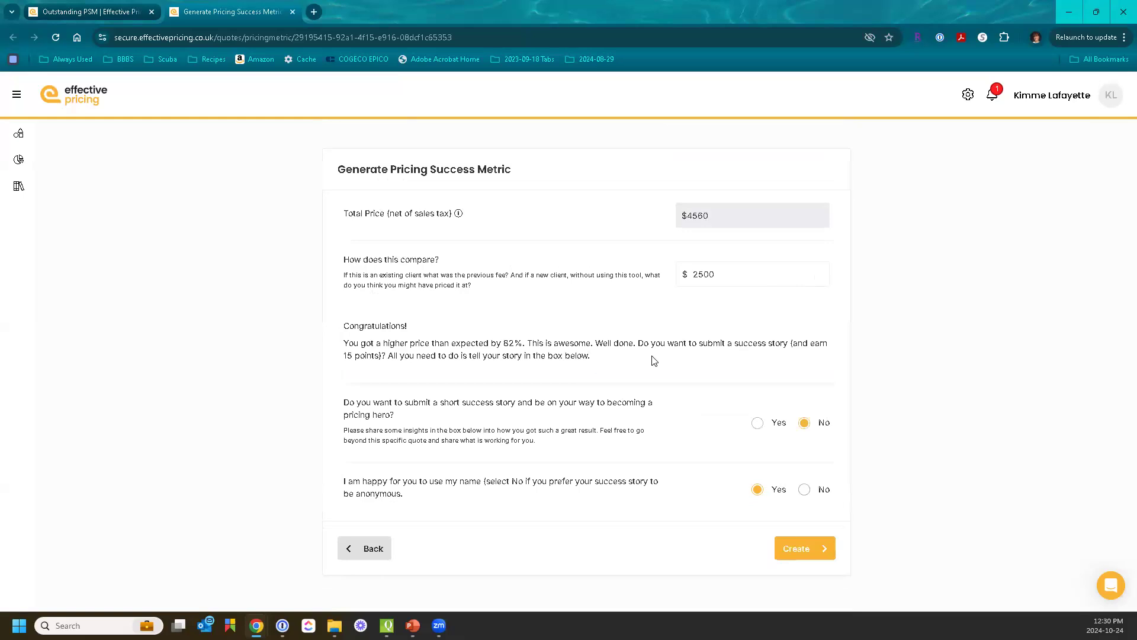
click(758, 424)
scroll(546, 422, down, 2)
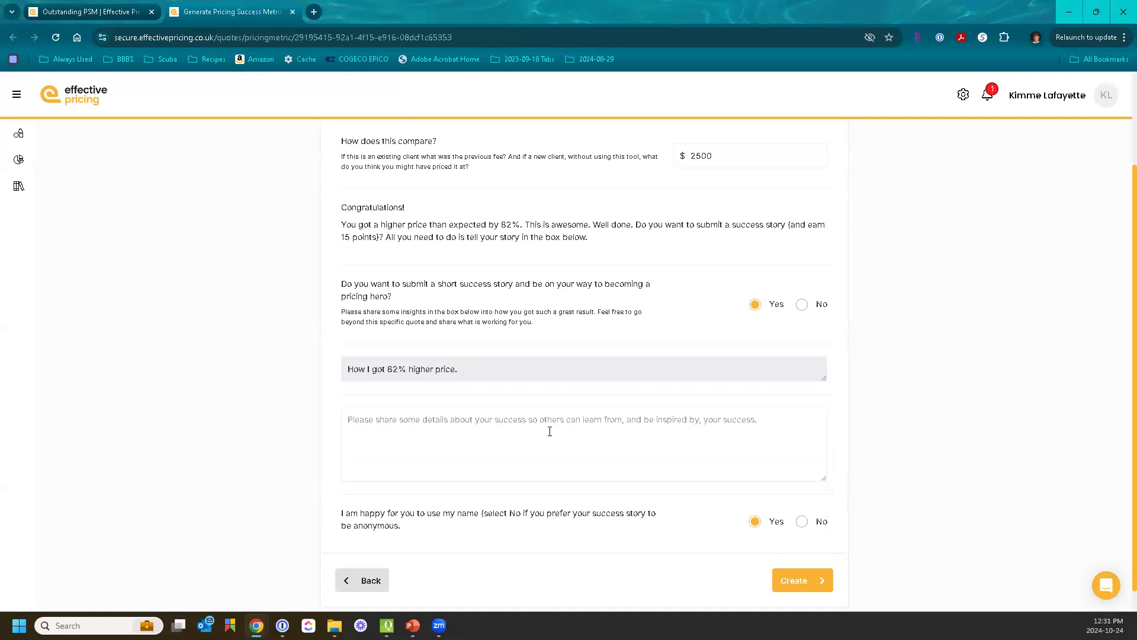
click(557, 453)
scroll(557, 453, down, 1)
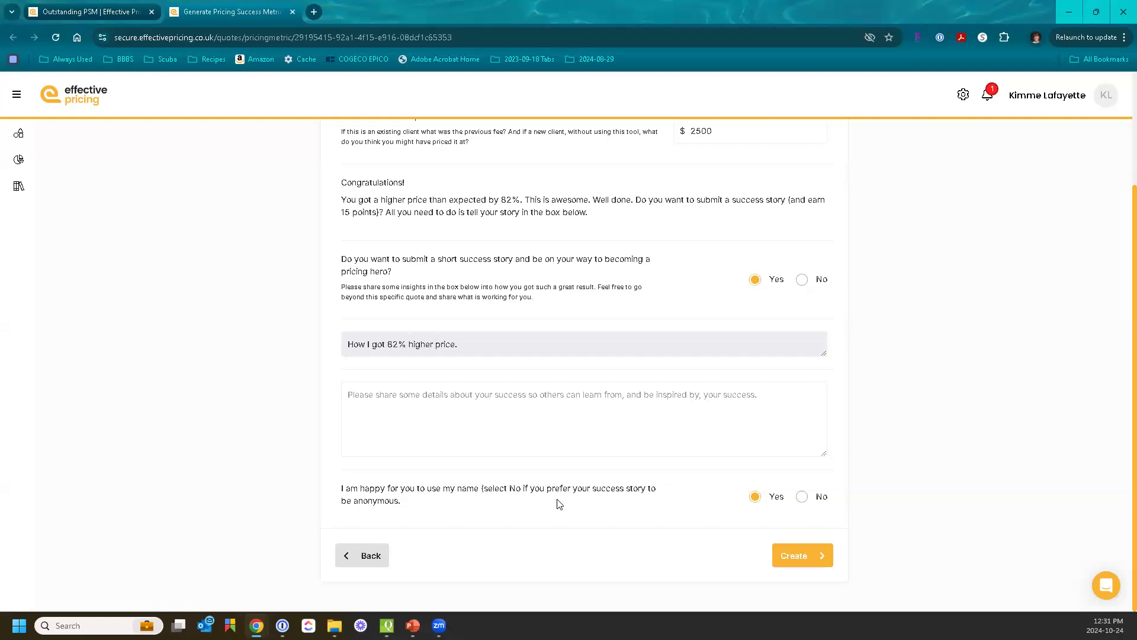
Step: Create the Pricing Success Metric with No for both the success story and name use, and return to the dashboard
click(803, 281)
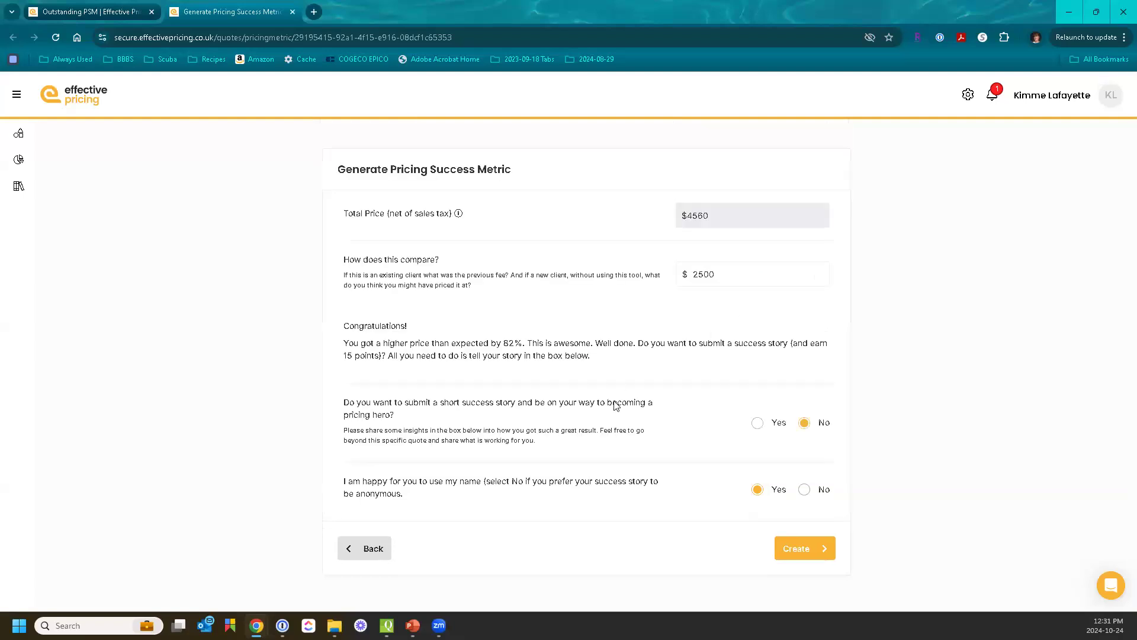
click(805, 489)
click(796, 549)
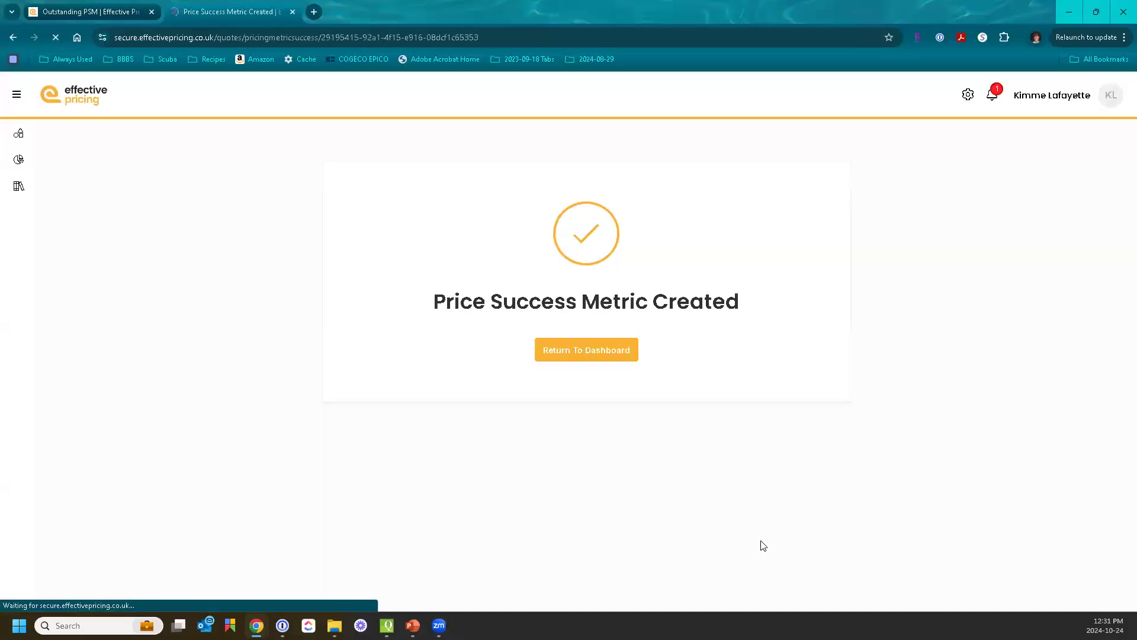
click(601, 356)
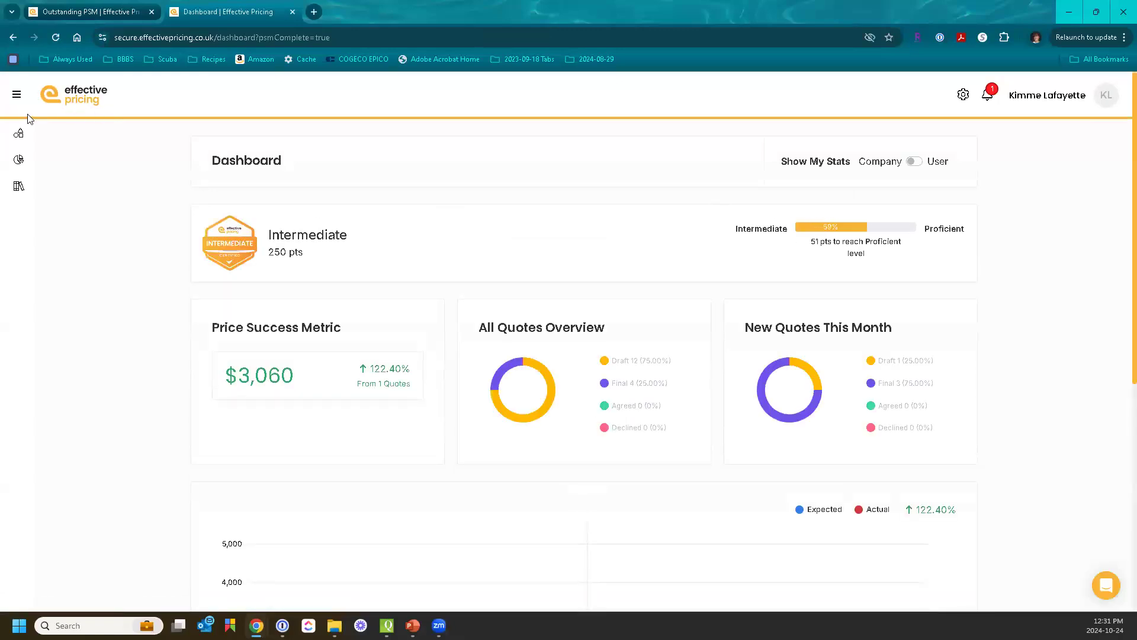
Step: Reopen the dashboard from the home page to examine its statistics and price chart, and open Quote Management
click(20, 136)
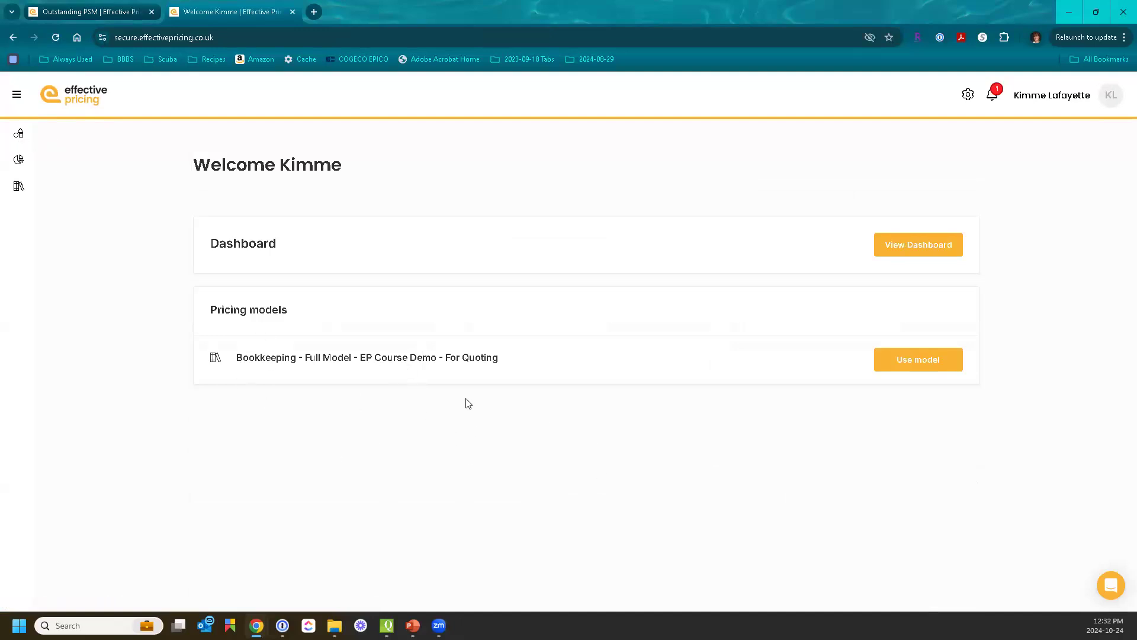
click(914, 259)
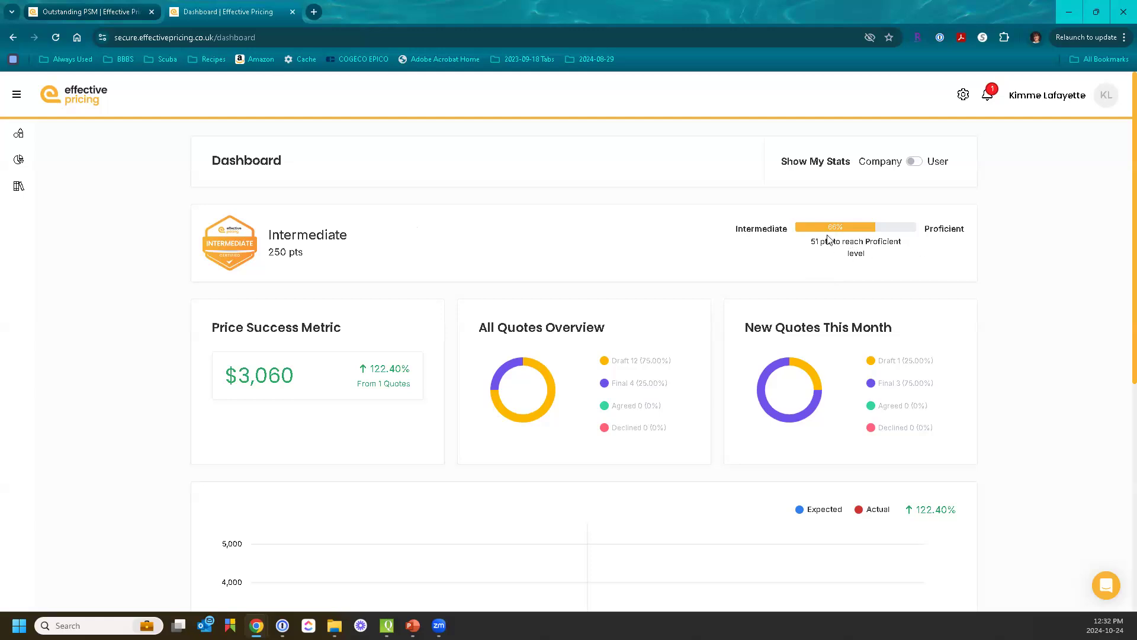
scroll(594, 220, down, 1)
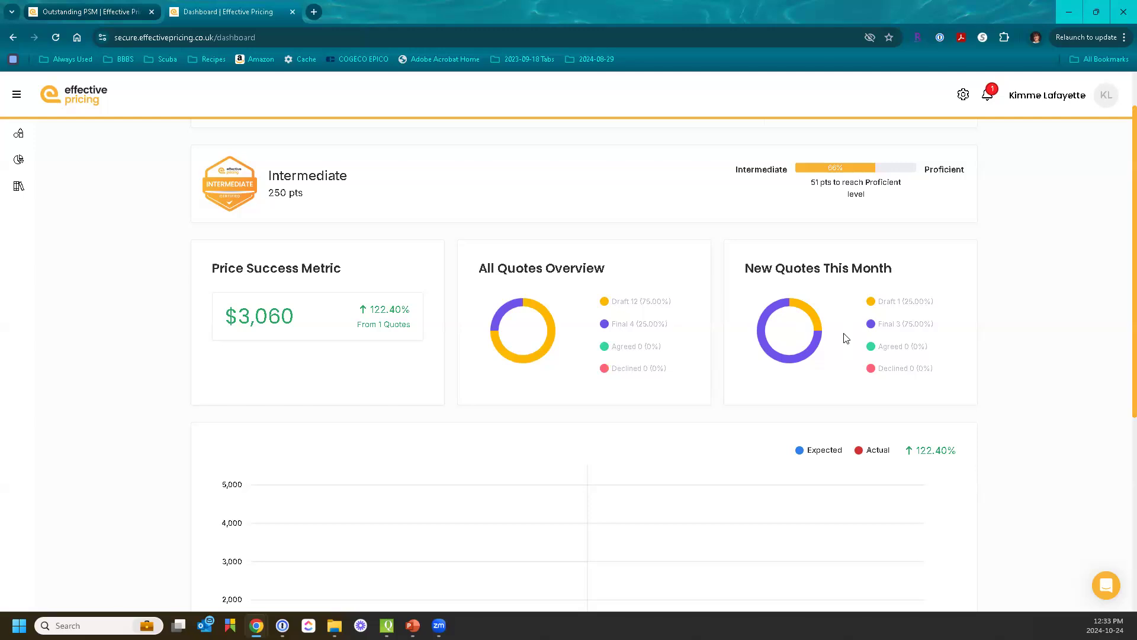
scroll(846, 338, down, 6)
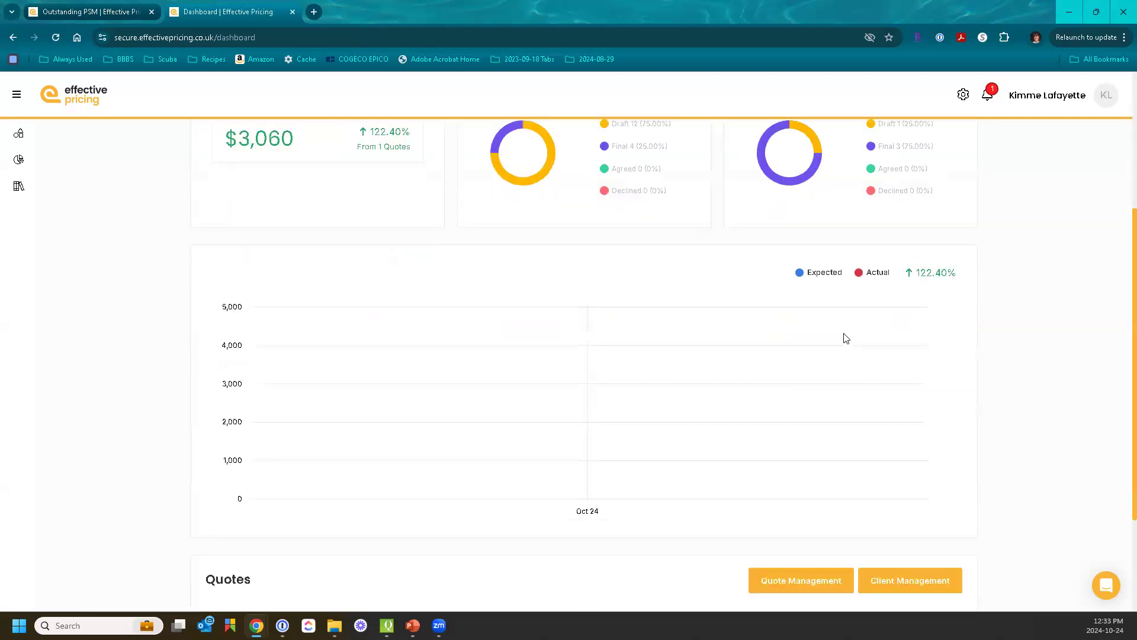
mouse_move(846, 338)
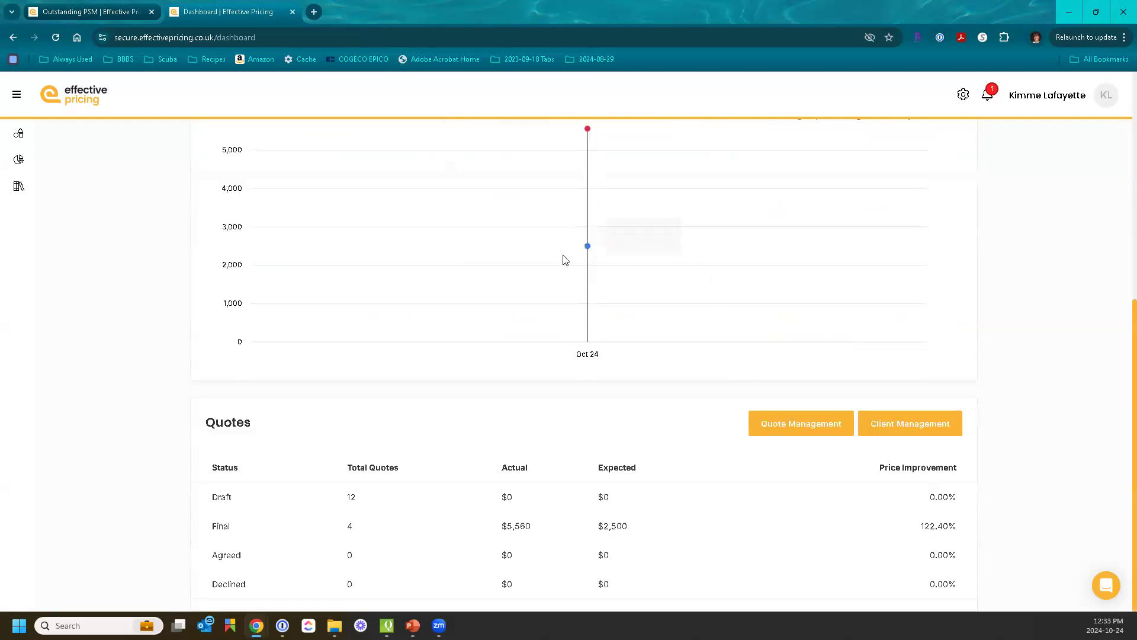
mouse_move(612, 276)
mouse_move(748, 275)
click(777, 428)
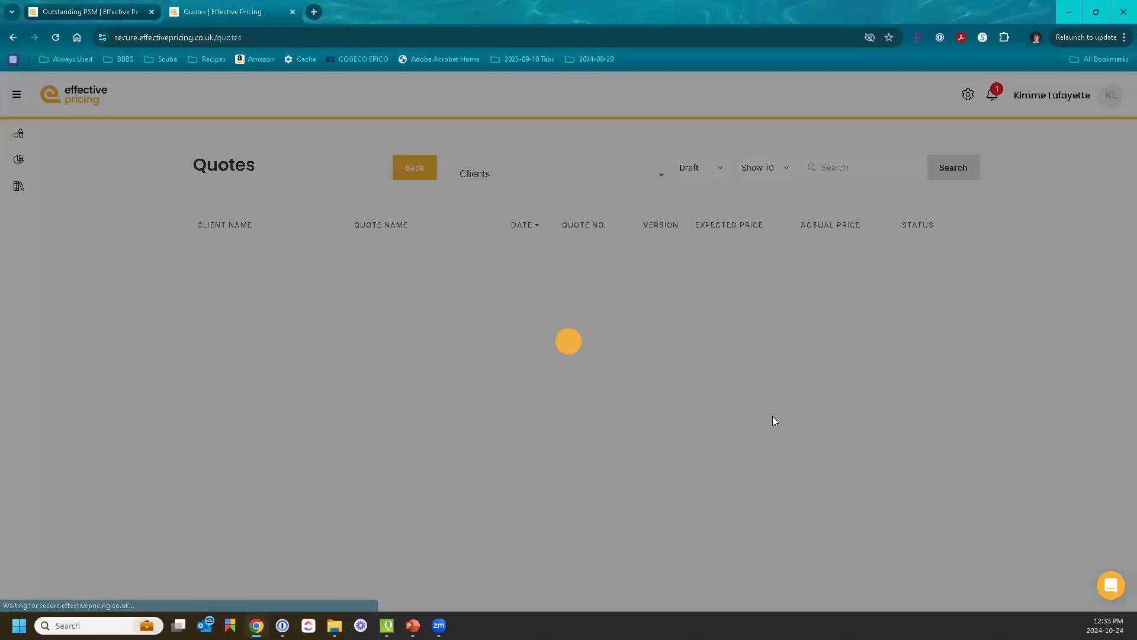
Step: Delete the draft bookkeeping quote dated 10-23-2024 and return to the home page
scroll(767, 264, down, 1)
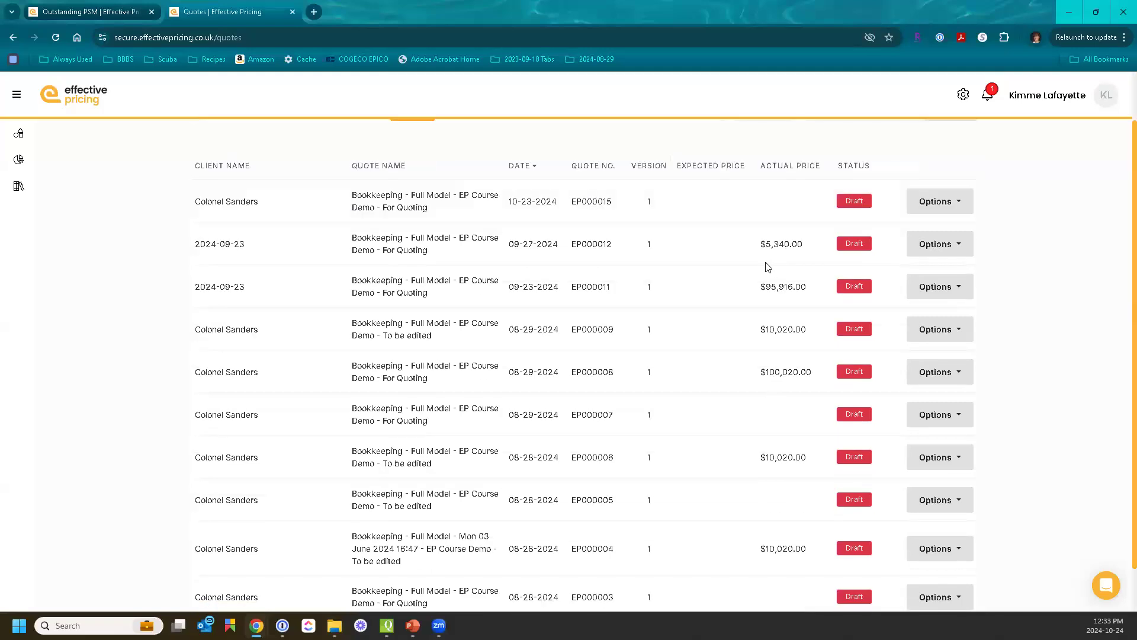
scroll(768, 266, down, 1)
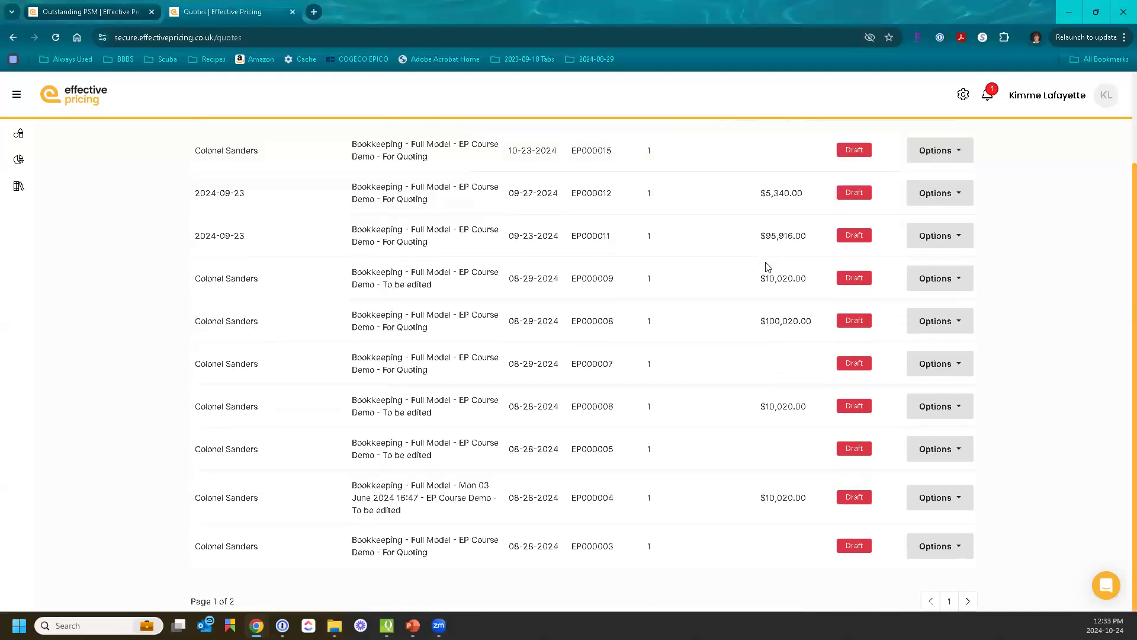
scroll(768, 267, up, 2)
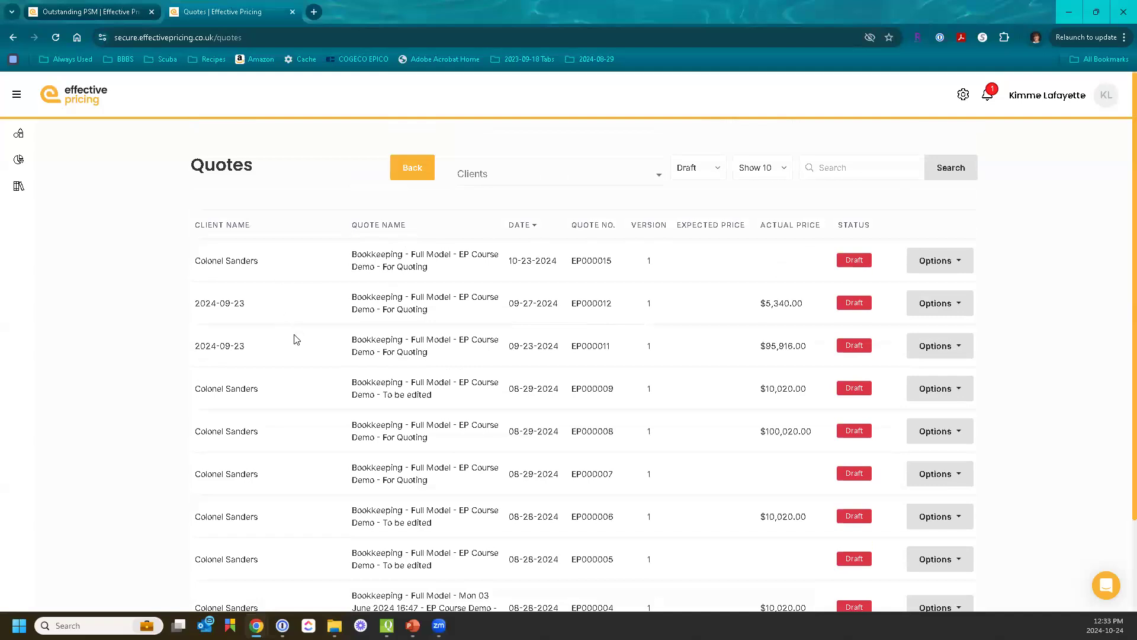
click(938, 263)
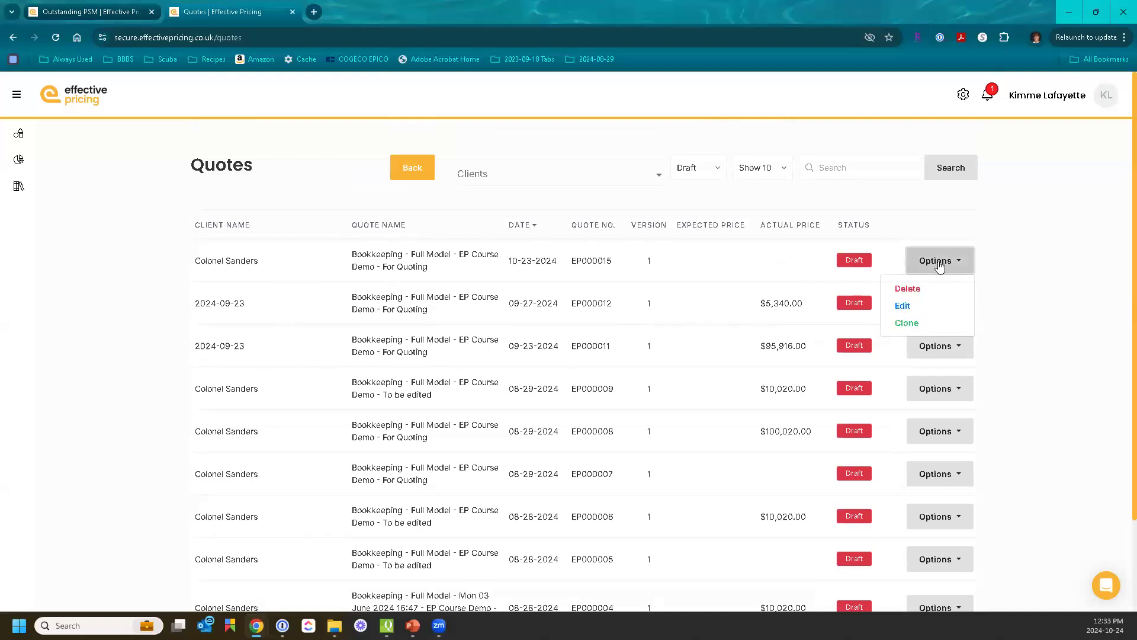
click(916, 289)
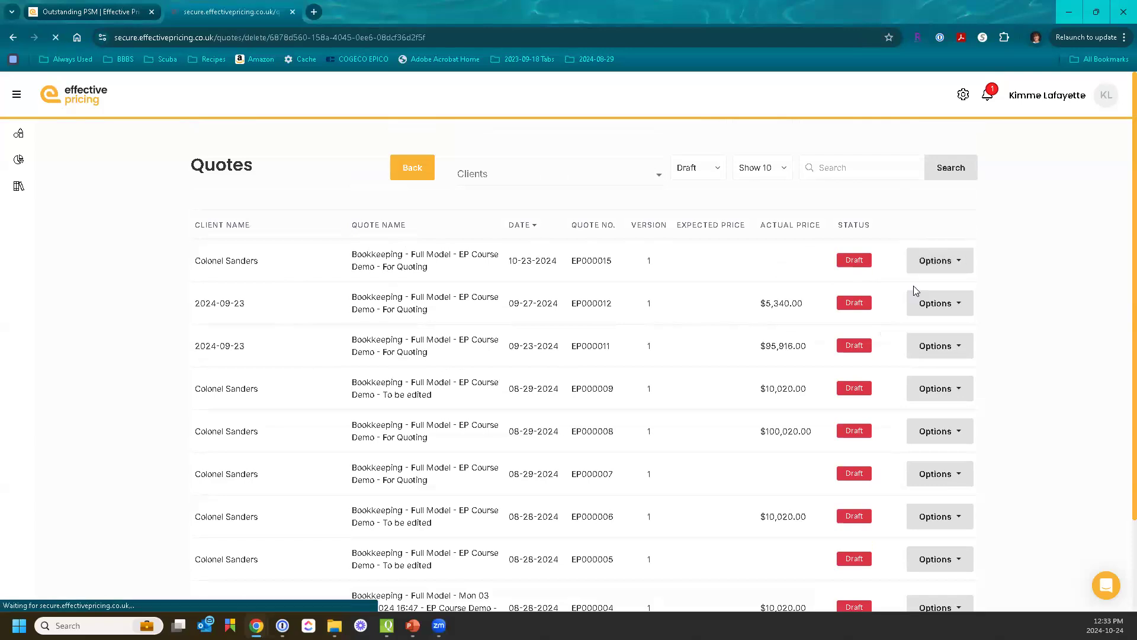
click(742, 265)
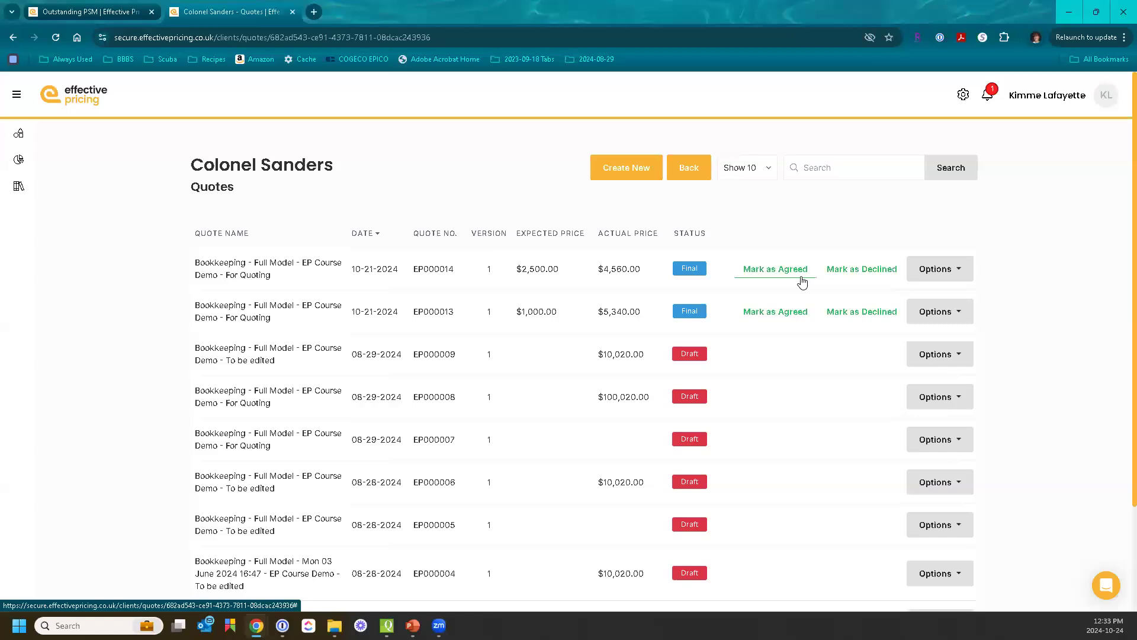
click(20, 138)
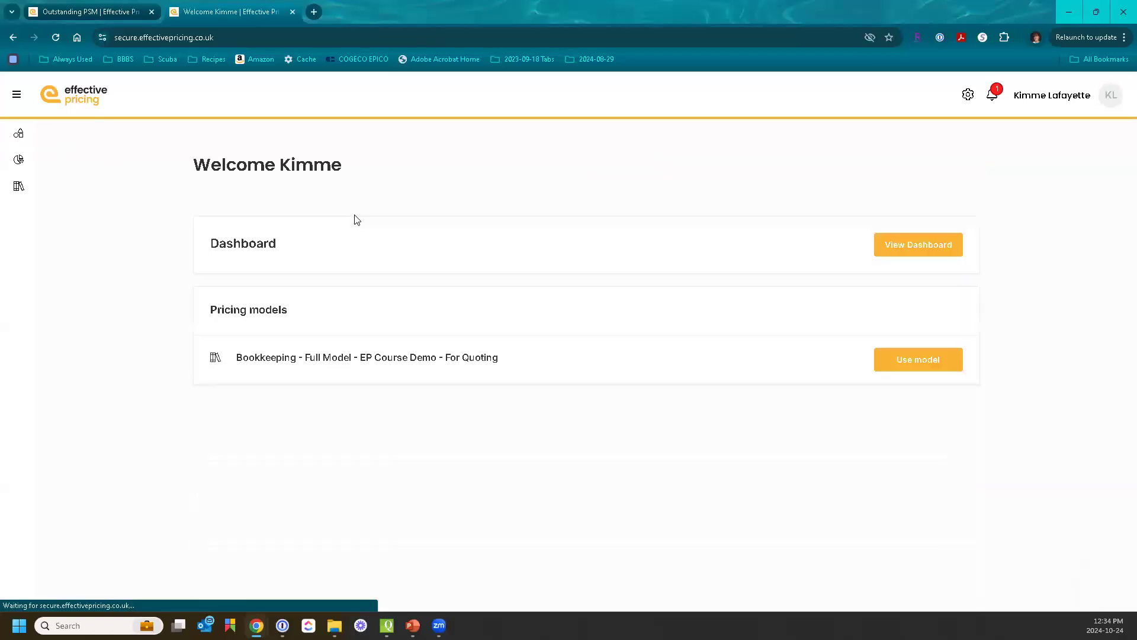
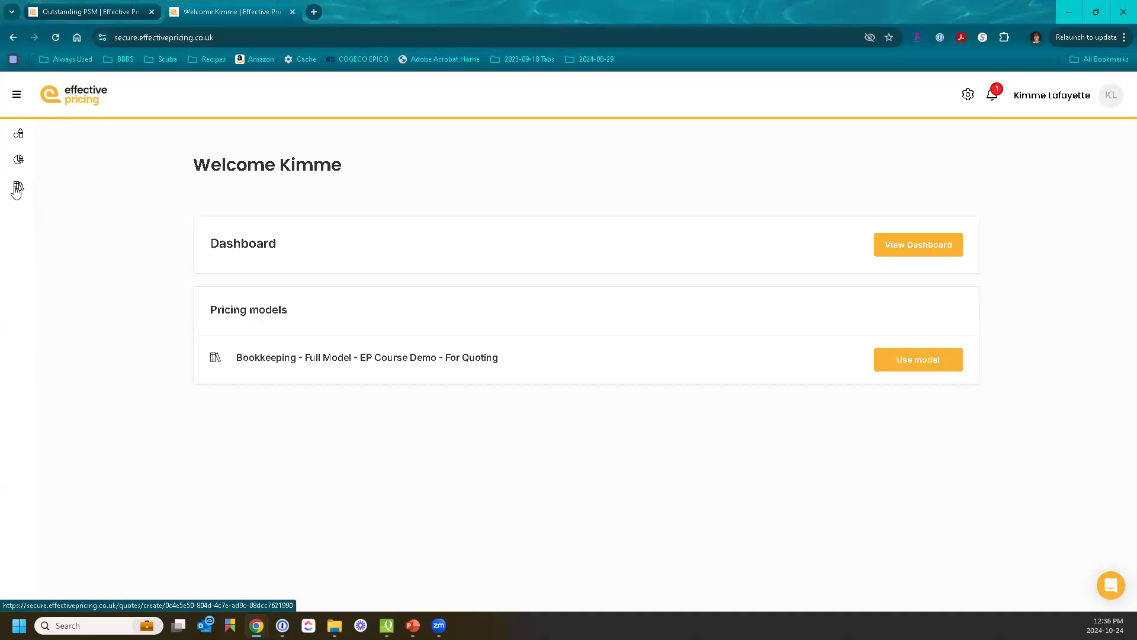
Step: Reopen Quote Management from the dashboard and open the draft quote dated 09-23-2024 for editing
click(890, 249)
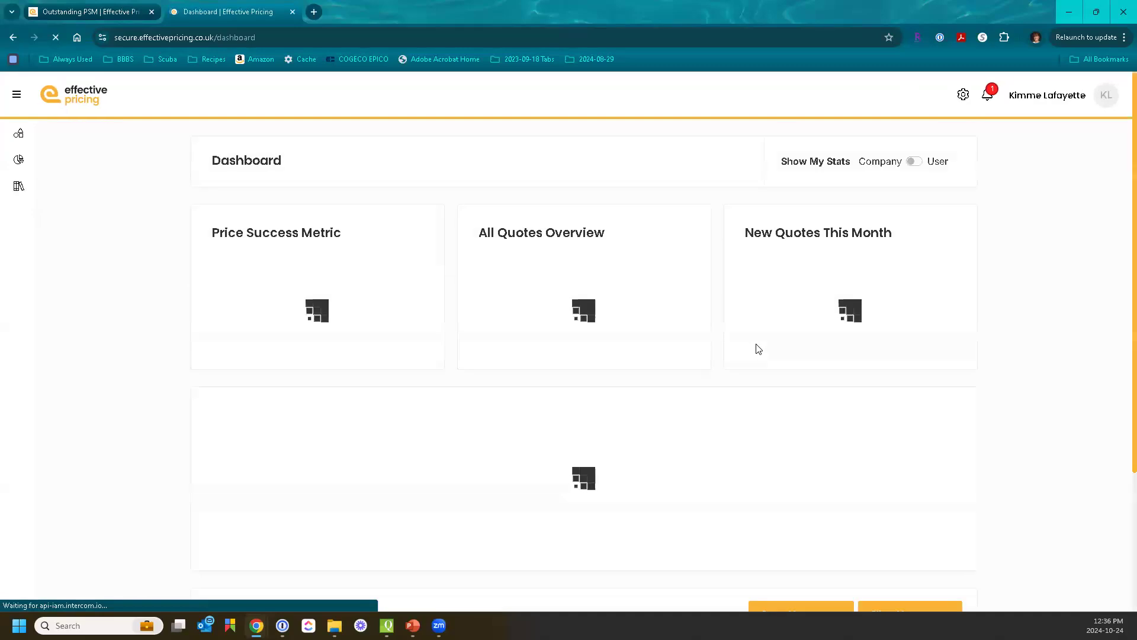
scroll(758, 349, down, 5)
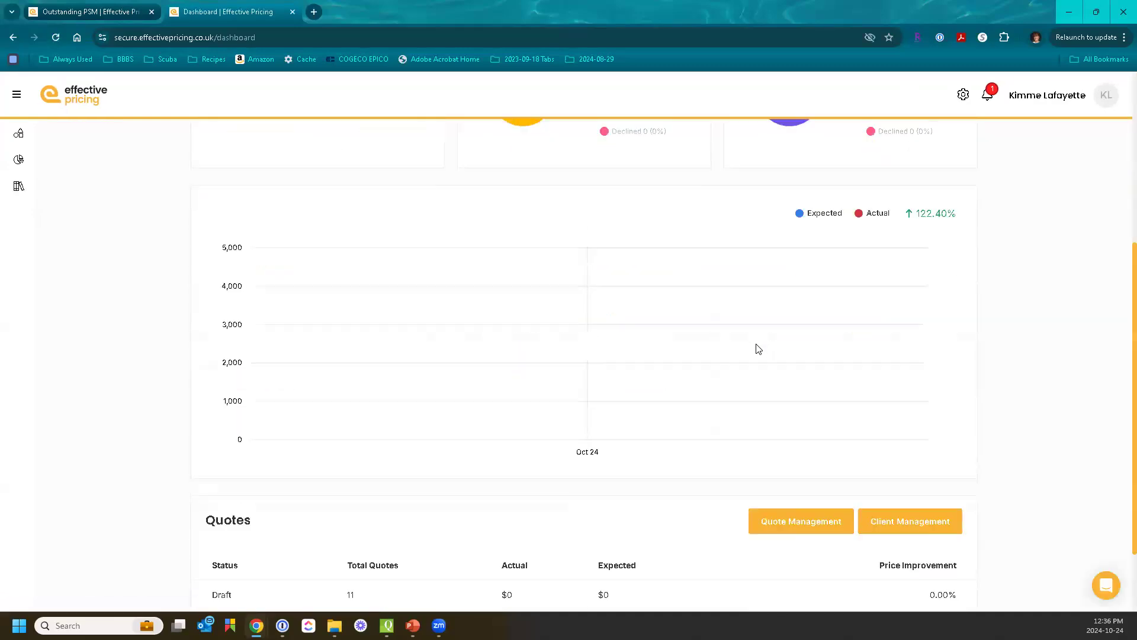
scroll(759, 349, down, 2)
click(782, 424)
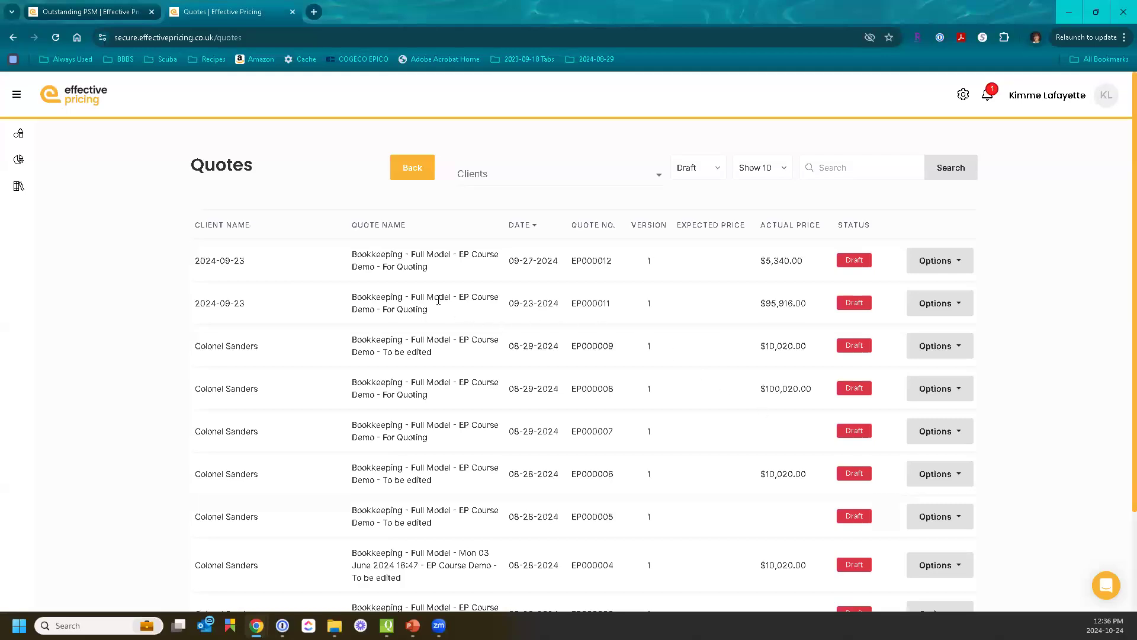
click(930, 308)
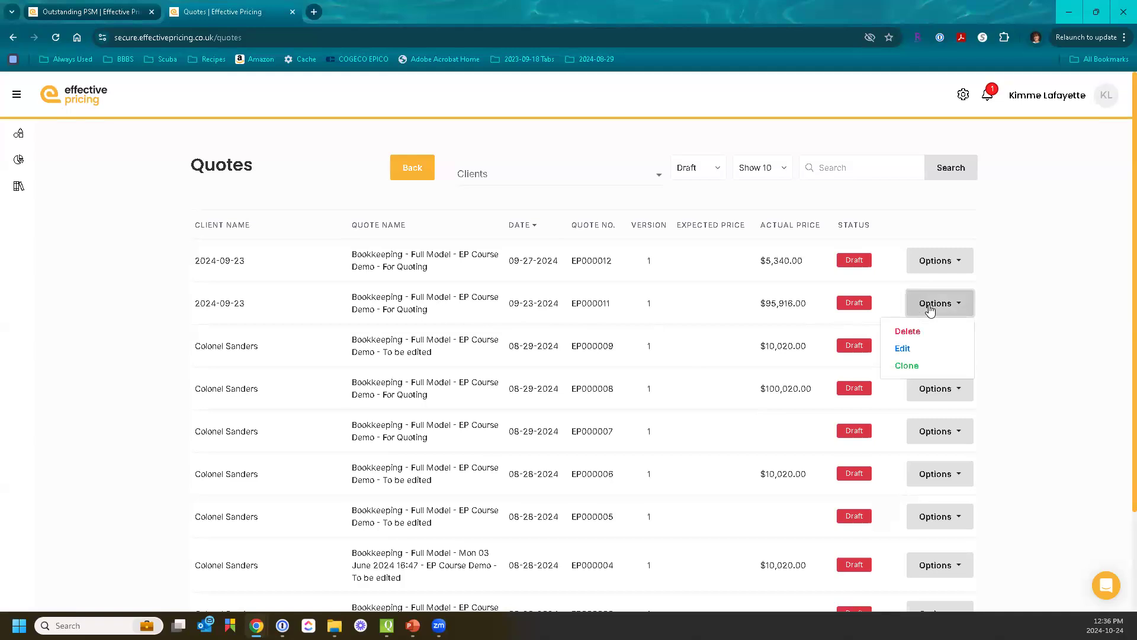
click(904, 349)
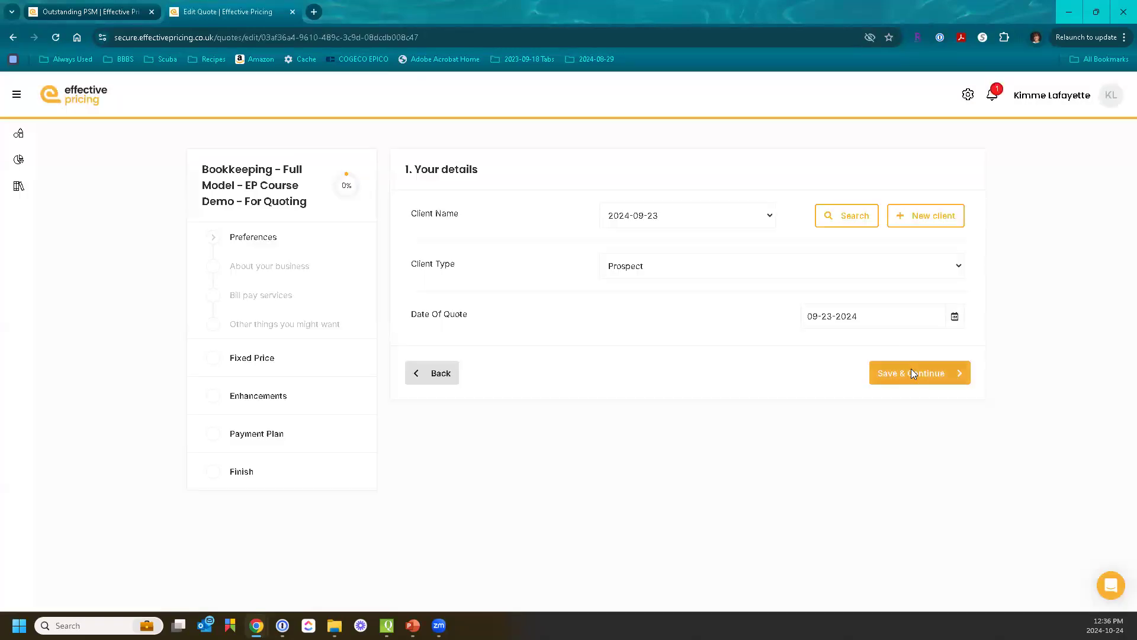
Step: Save the quote's preferences and question sections, and advance through Enhancements to the Finish section
click(911, 372)
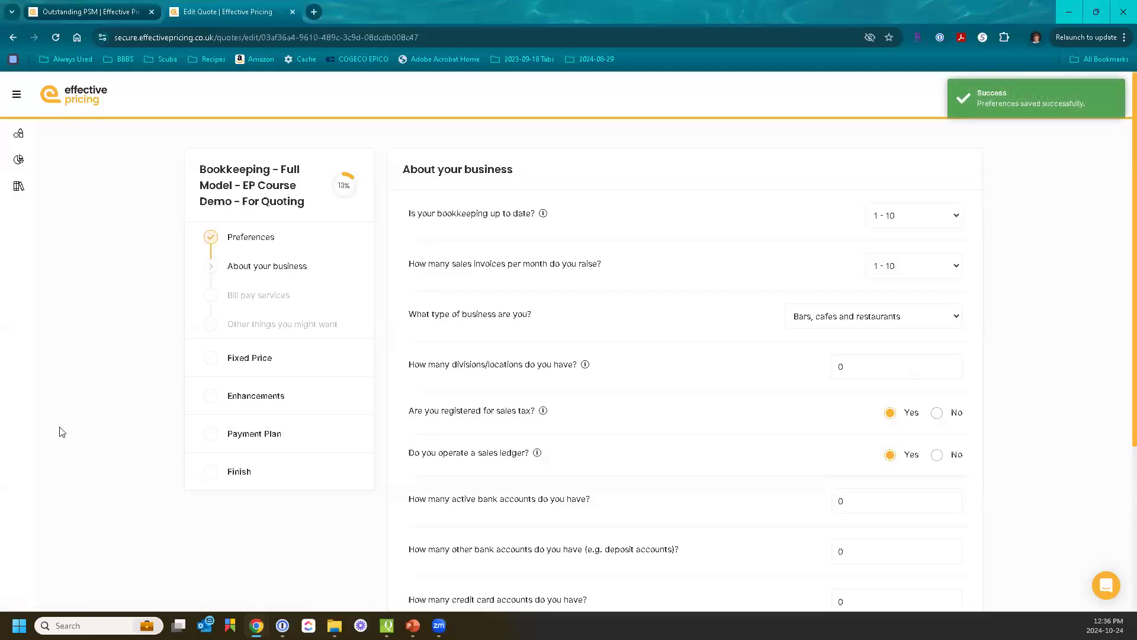
scroll(844, 404, down, 4)
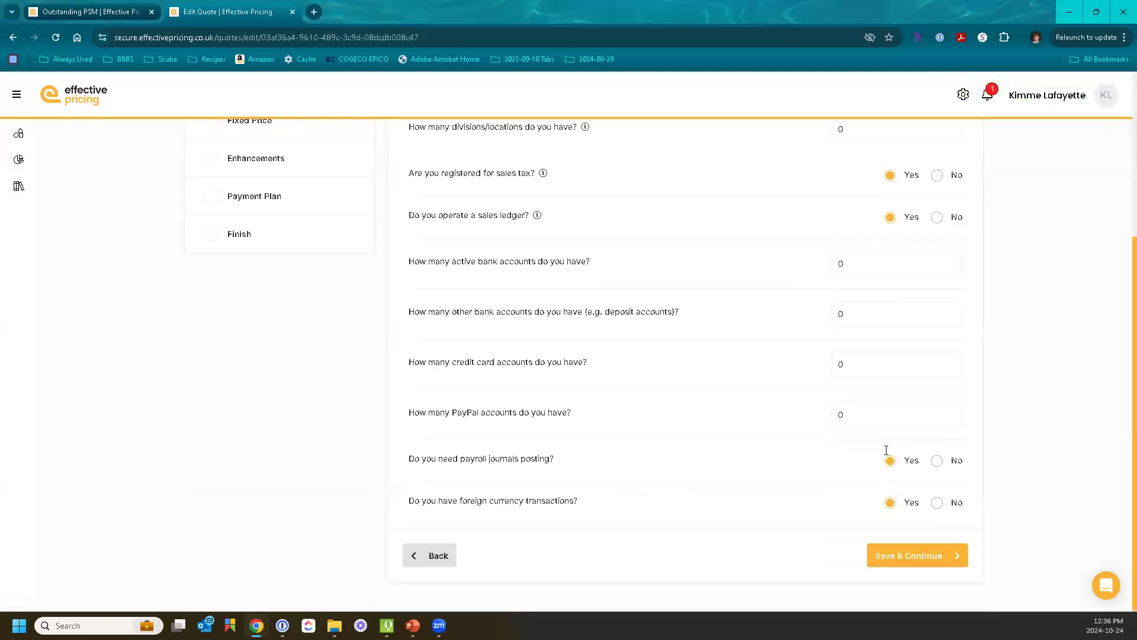
click(918, 555)
click(908, 314)
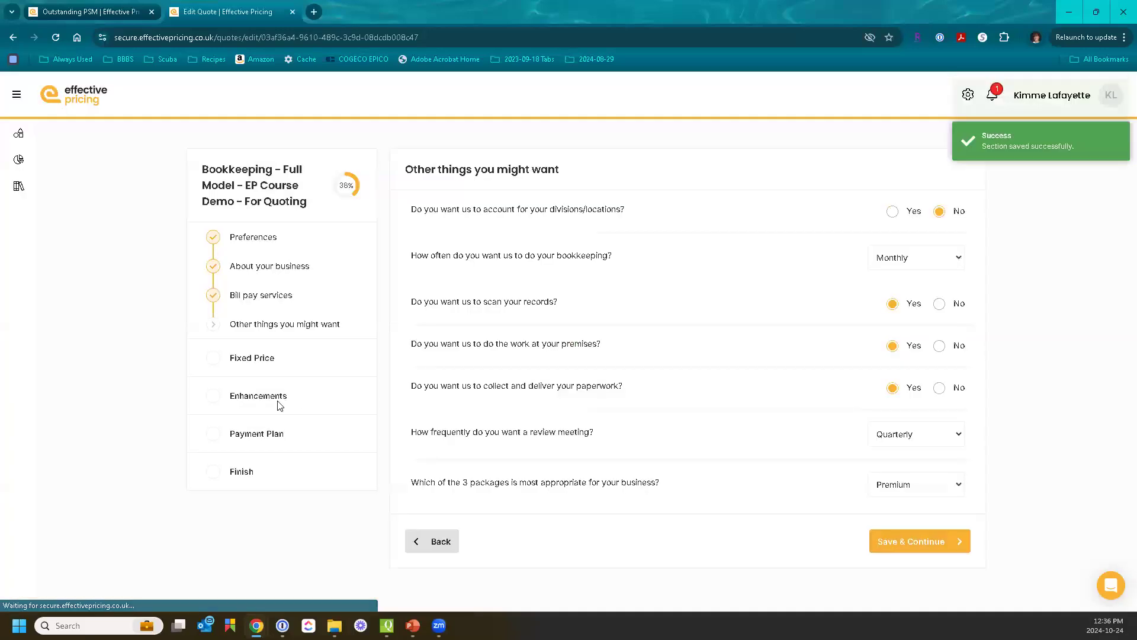
click(255, 395)
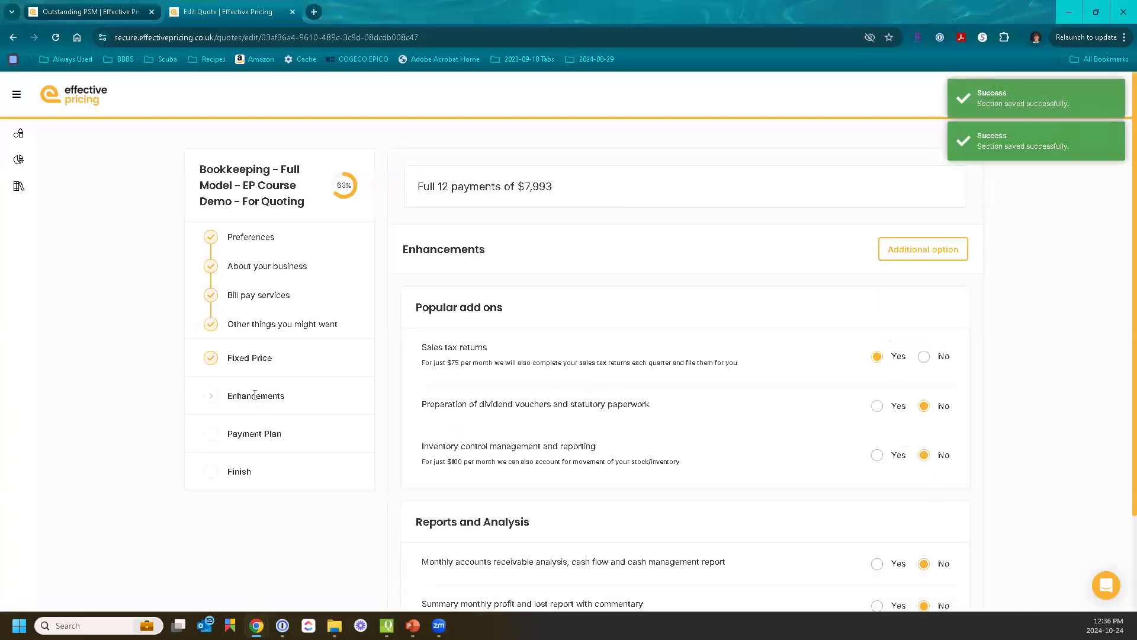
click(244, 472)
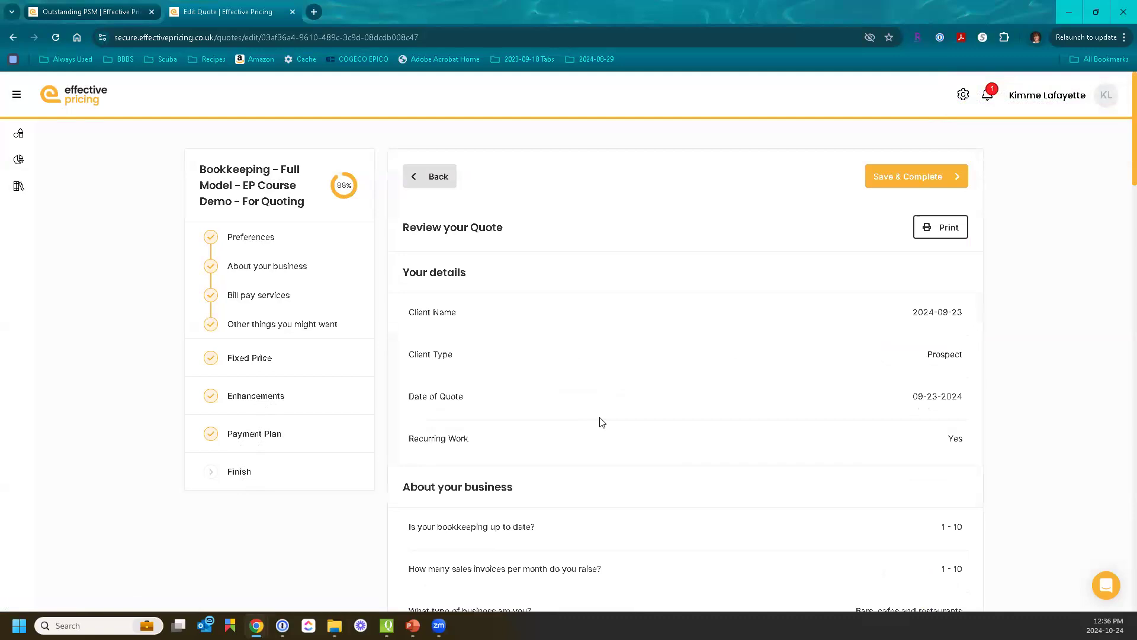
Step: Examine the quote review and its printable version, cancelling the print dialog and closing the printable page
scroll(637, 421, down, 17)
scroll(638, 421, down, 17)
scroll(640, 422, up, 13)
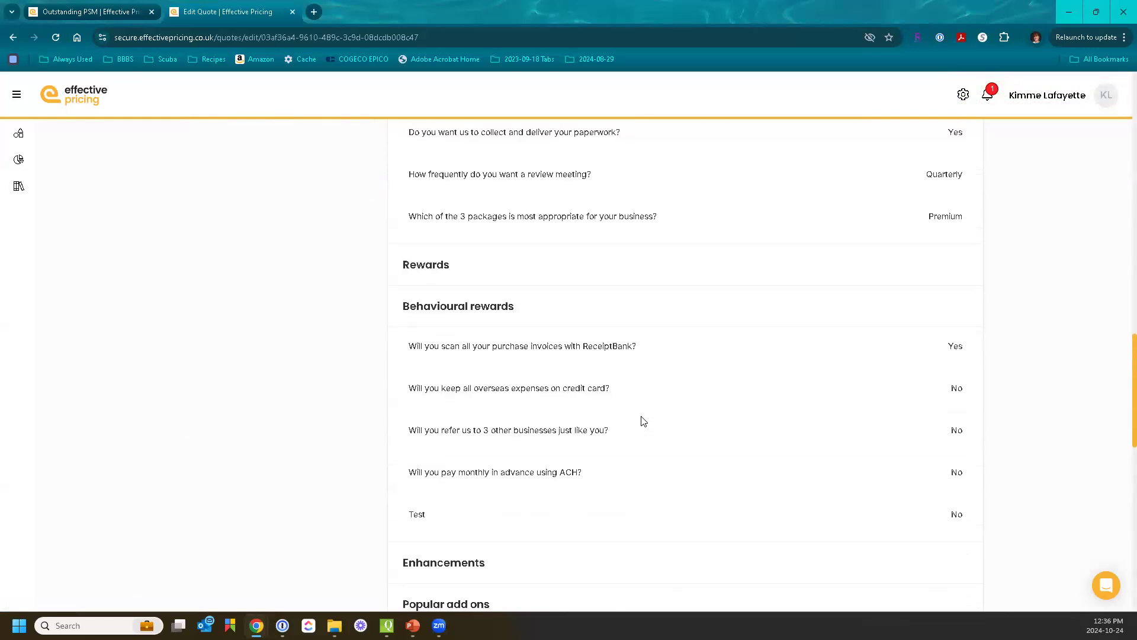
scroll(643, 421, up, 5)
scroll(644, 421, up, 13)
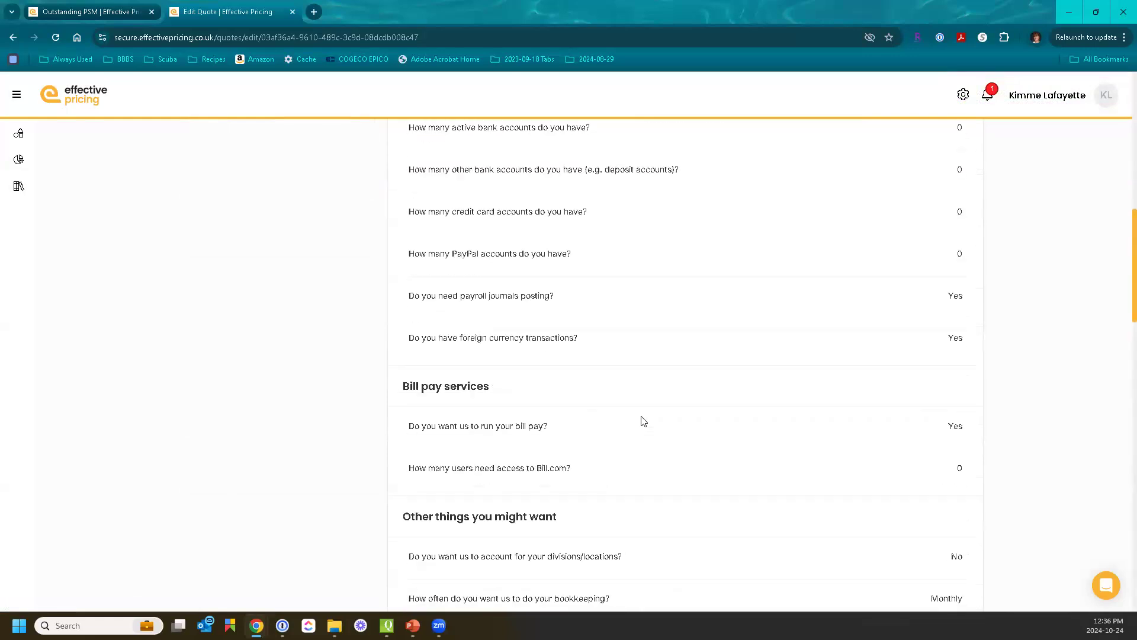
click(954, 228)
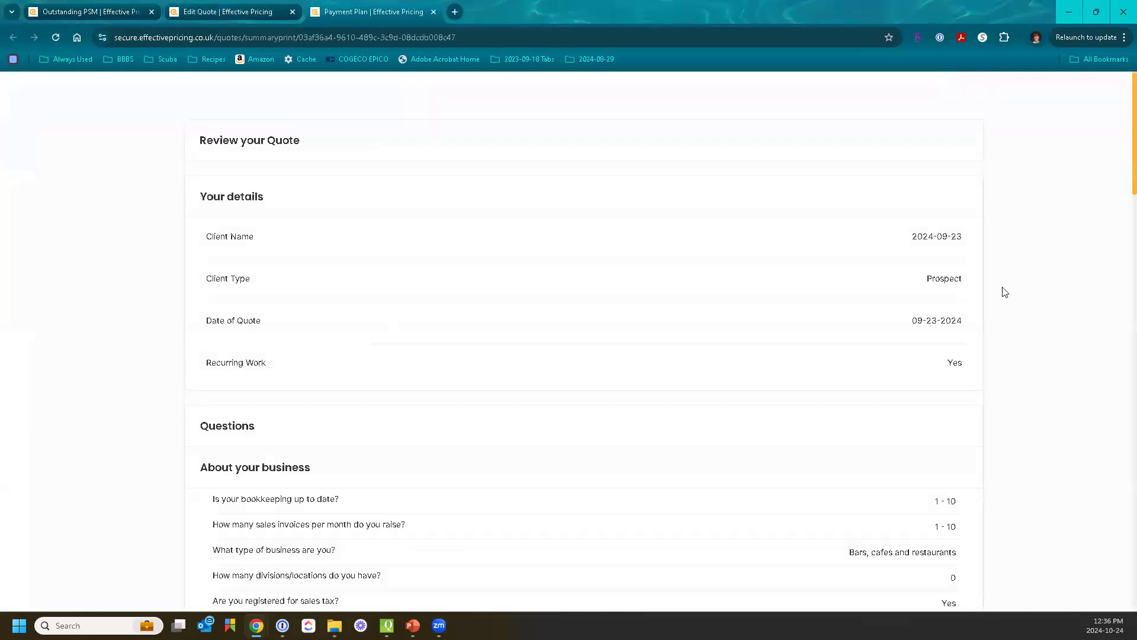
scroll(1002, 288, down, 5)
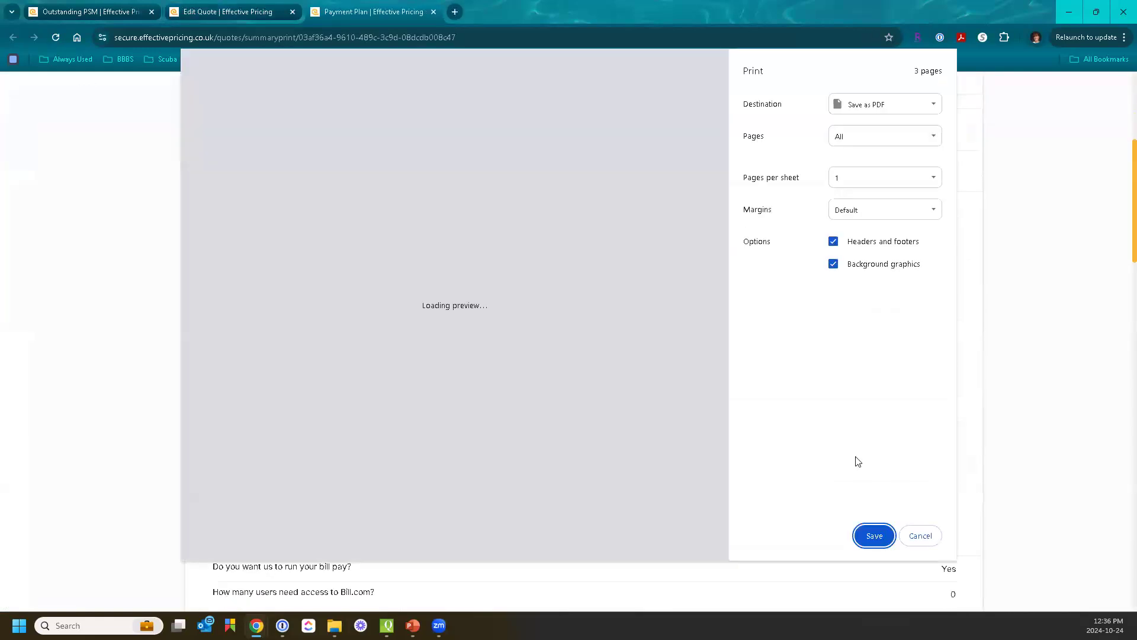
click(920, 536)
scroll(920, 398, down, 6)
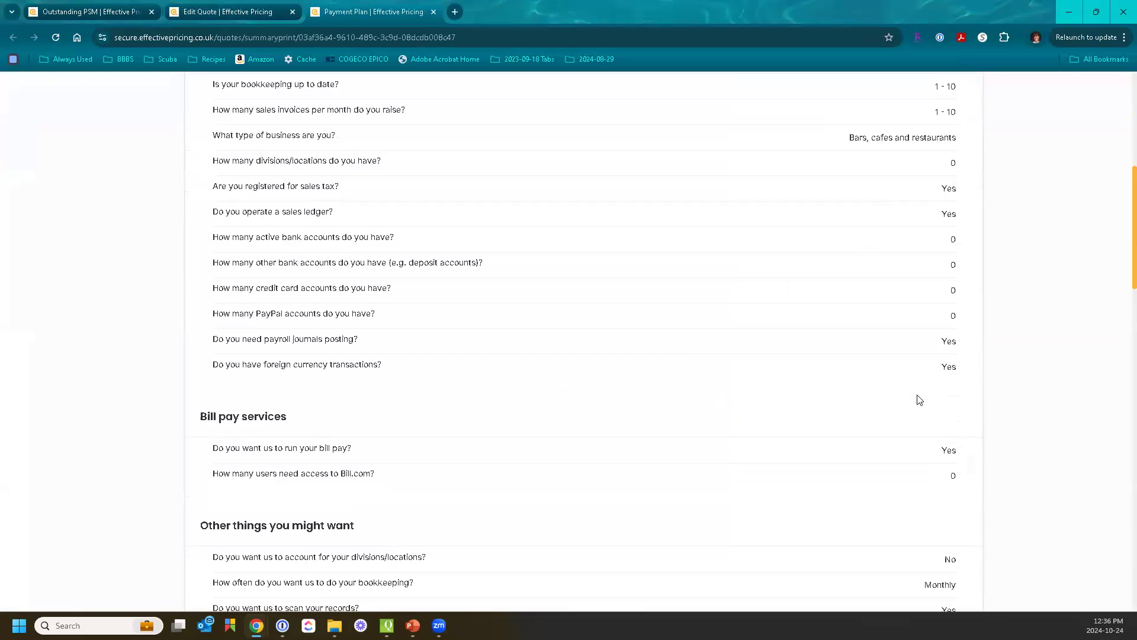
scroll(920, 399, down, 5)
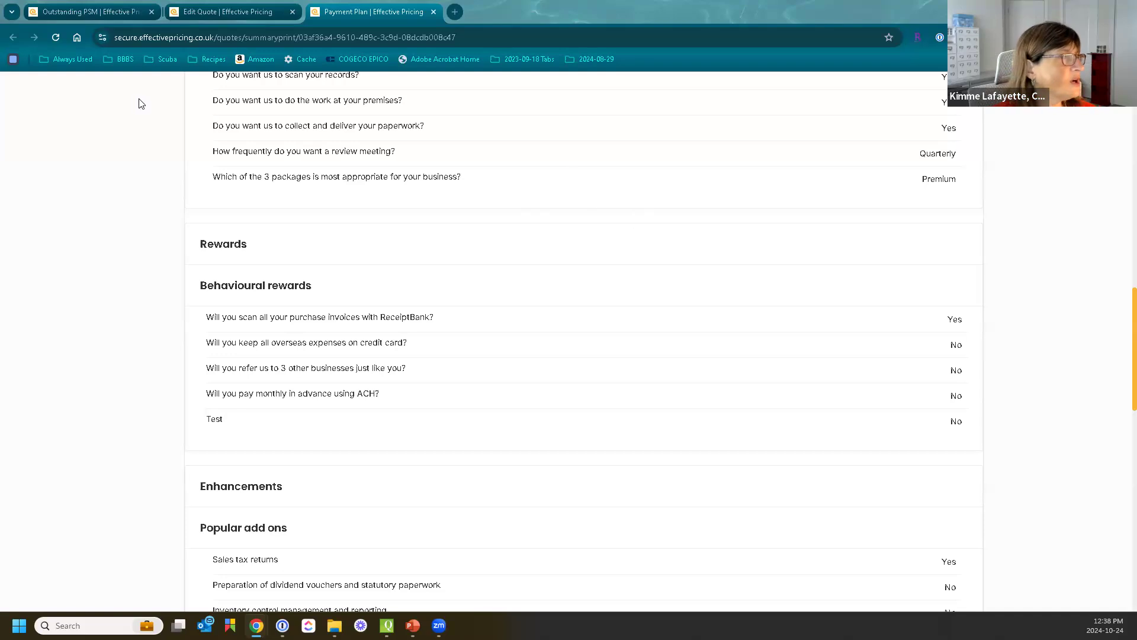
click(432, 12)
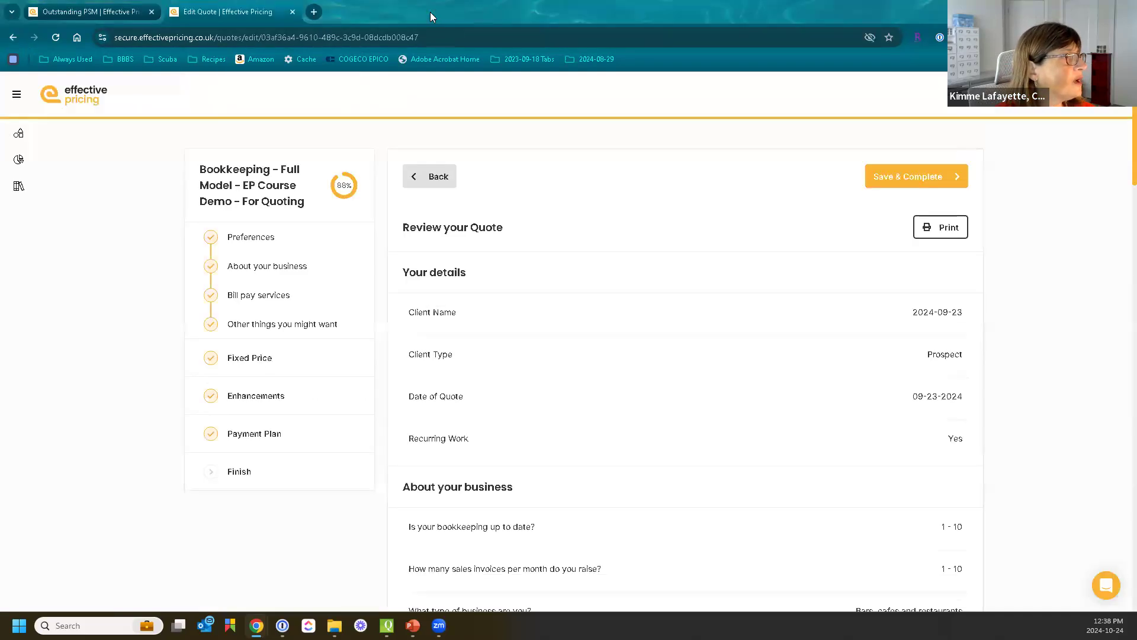
Step: Close the quote editing page and reopen Quote Management from the dashboard to examine the draft quotes and their options
click(292, 12)
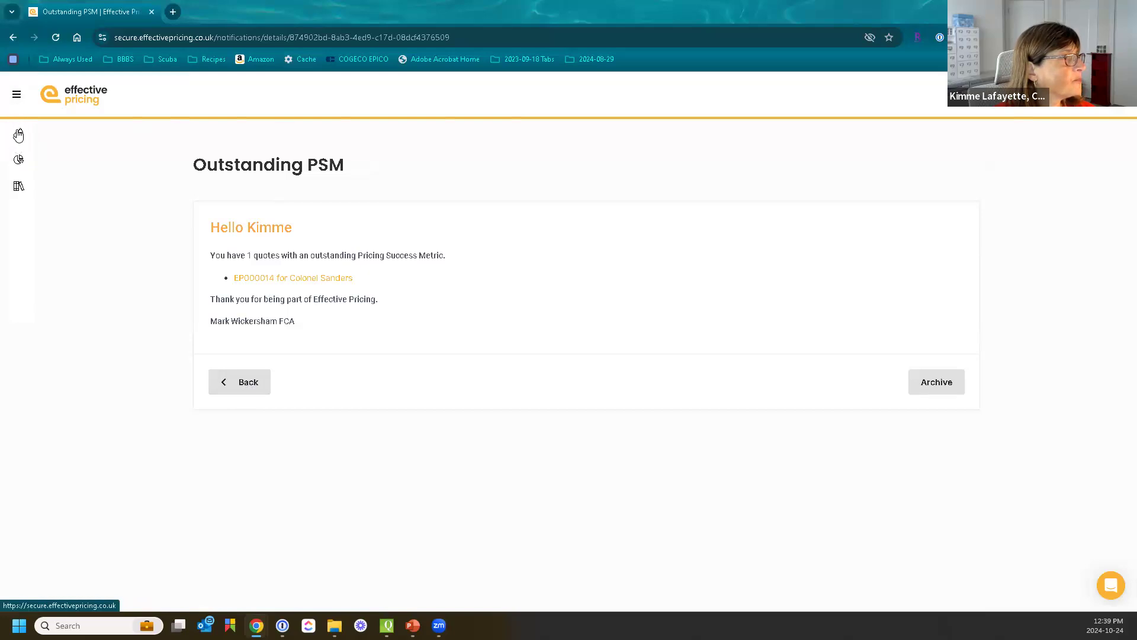
click(19, 136)
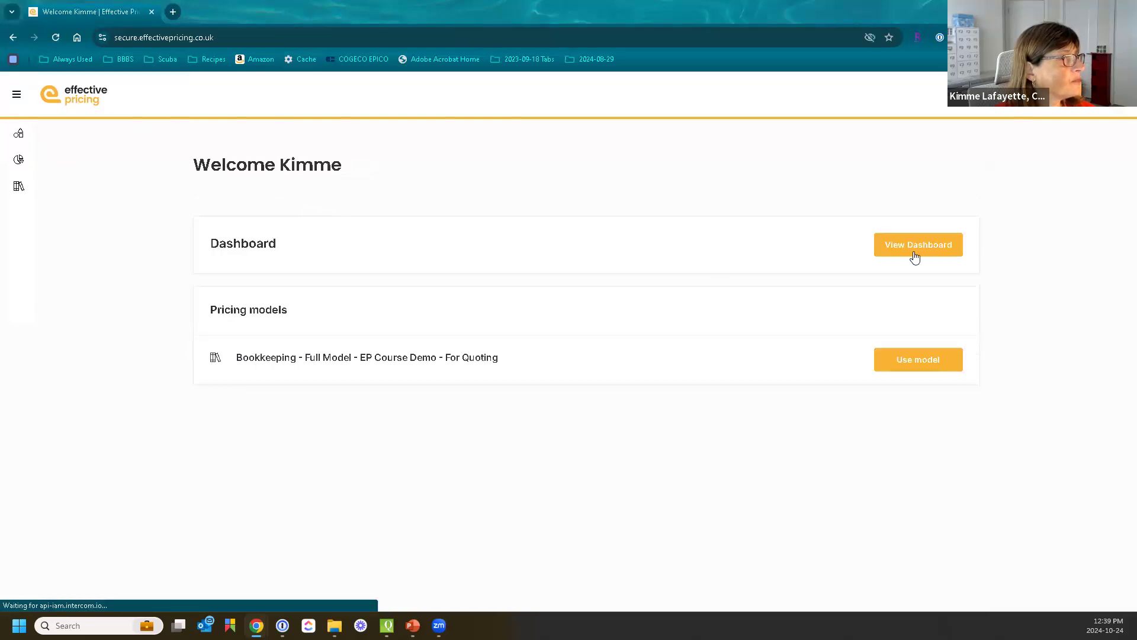
click(916, 247)
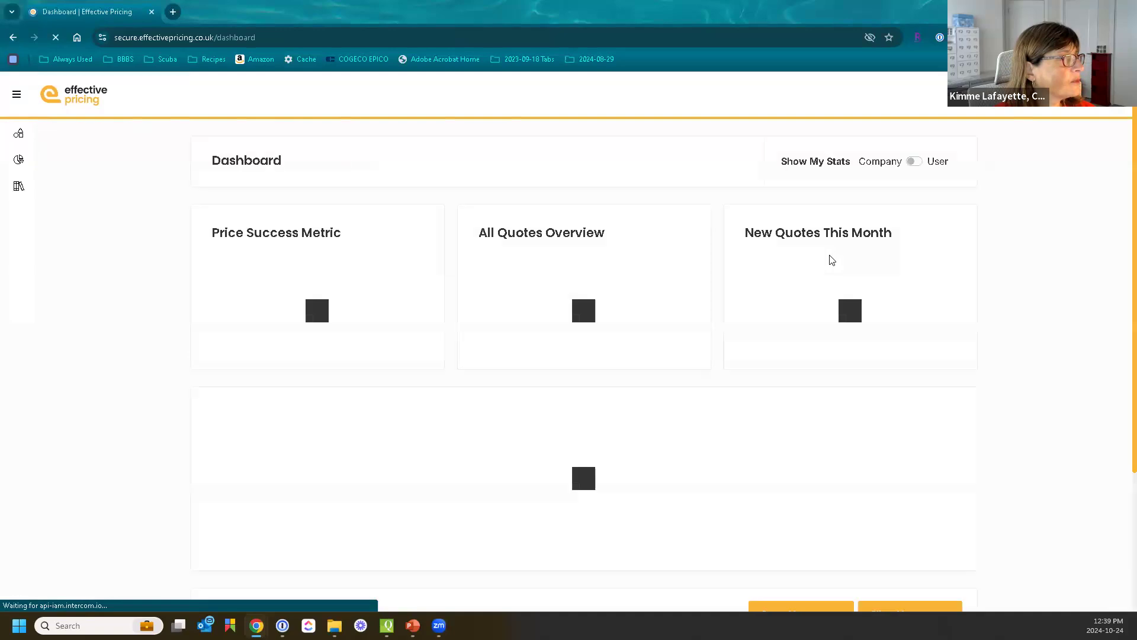
scroll(815, 520, down, 5)
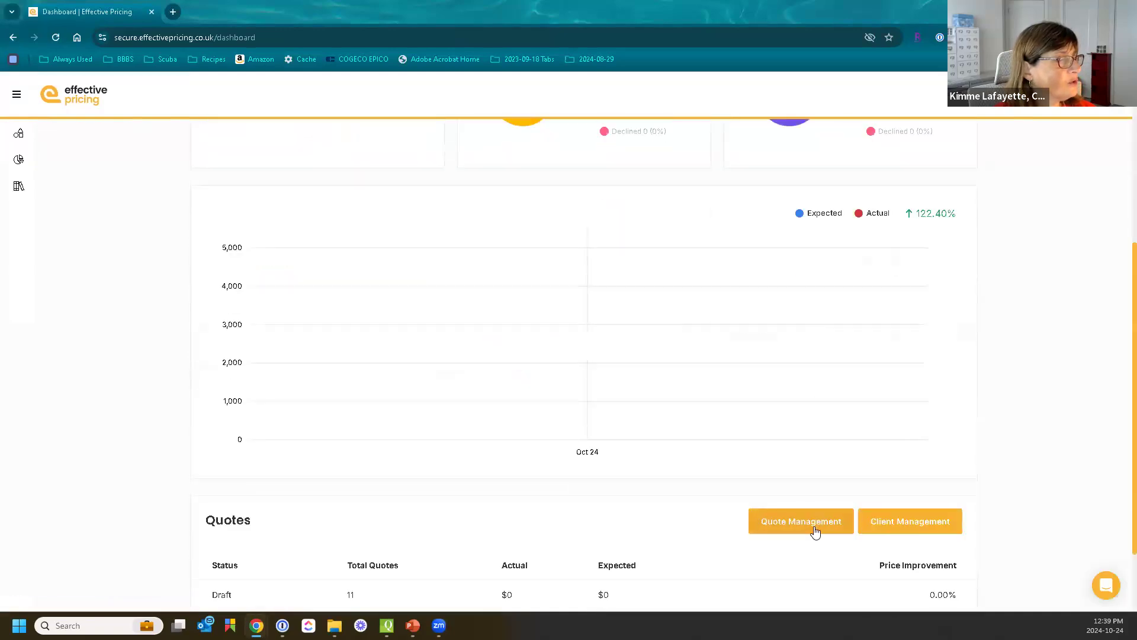
click(814, 519)
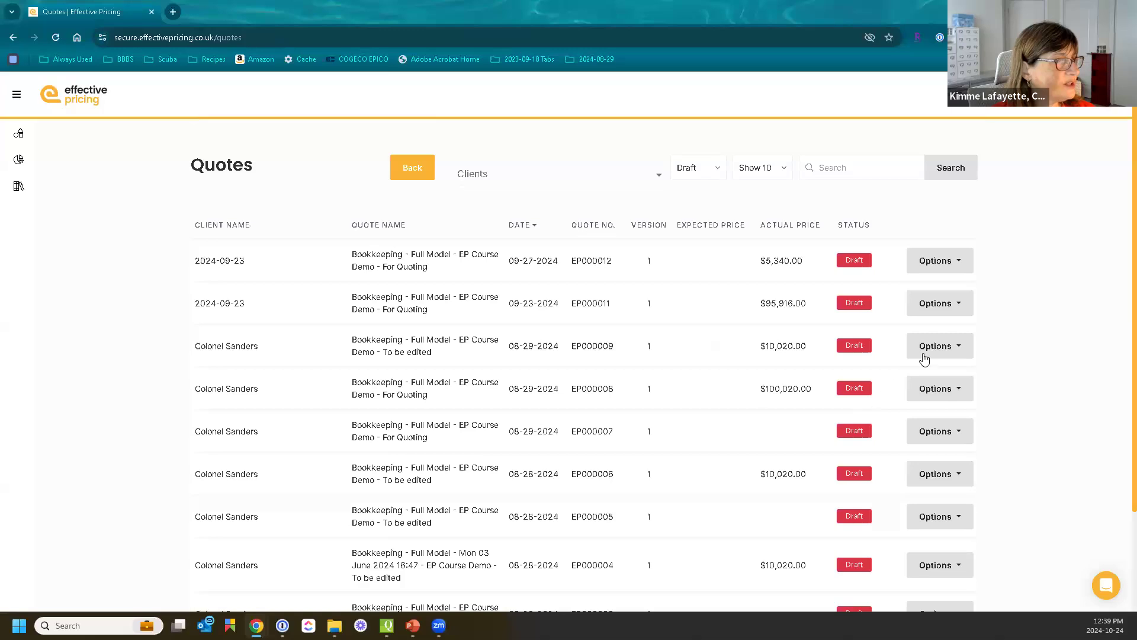
click(956, 265)
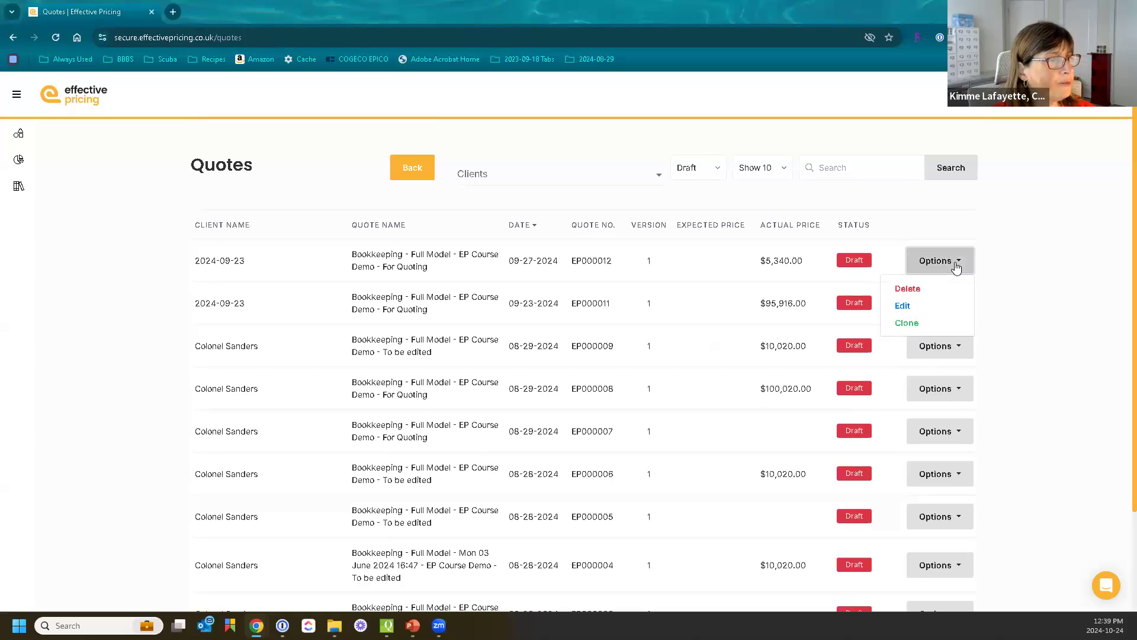
click(956, 265)
scroll(955, 266, down, 2)
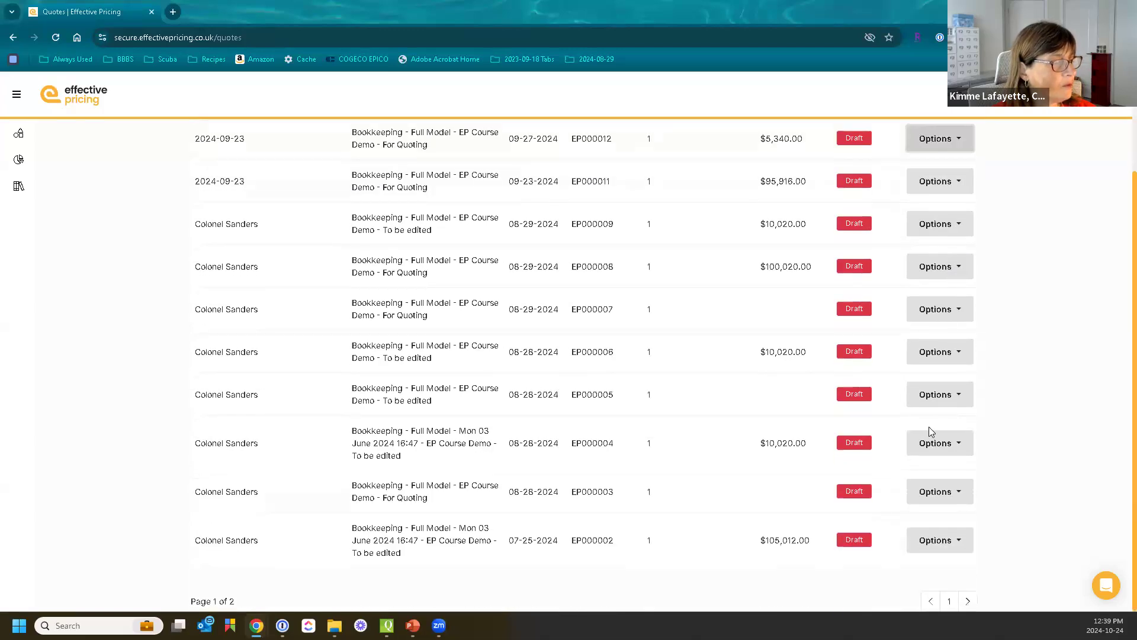
scroll(930, 430, up, 2)
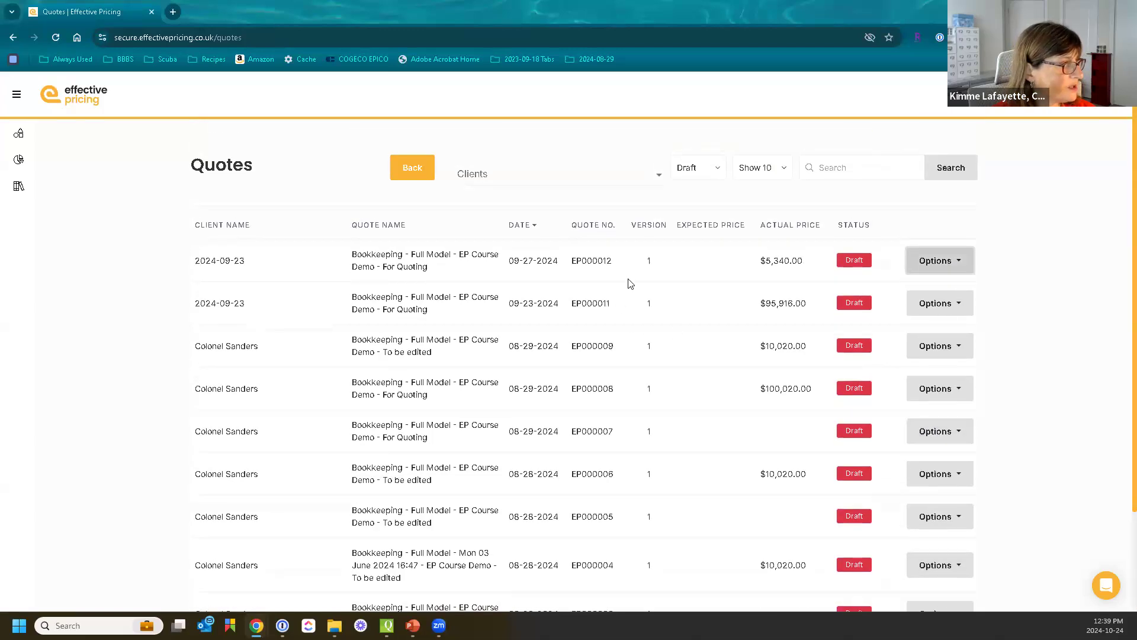
Step: Return to the home page and open the dashboard
click(20, 137)
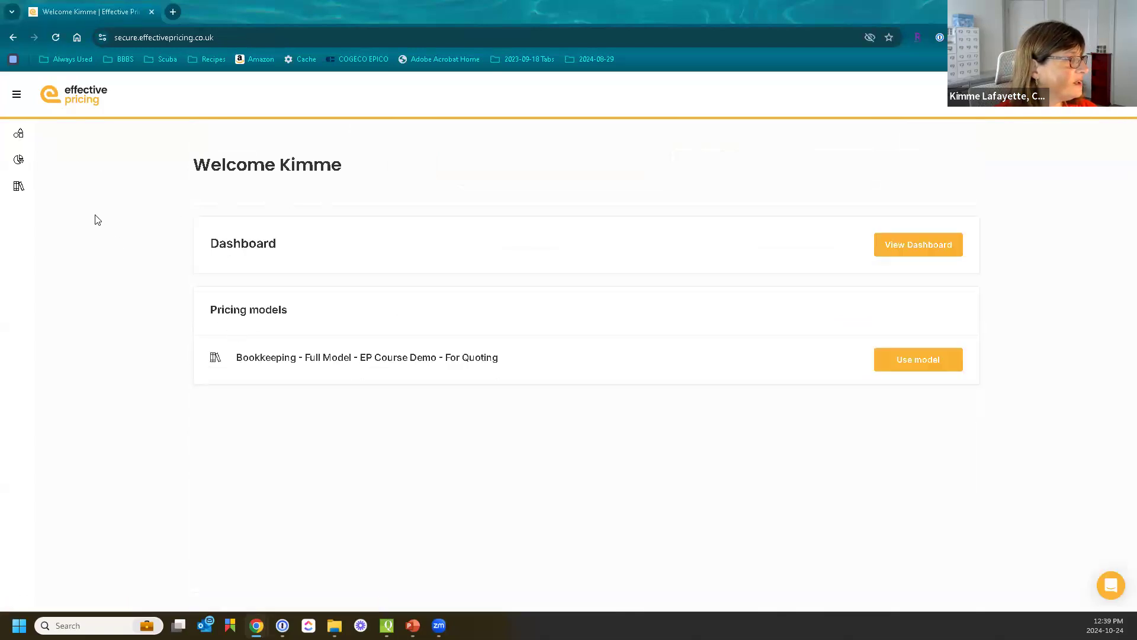
click(19, 159)
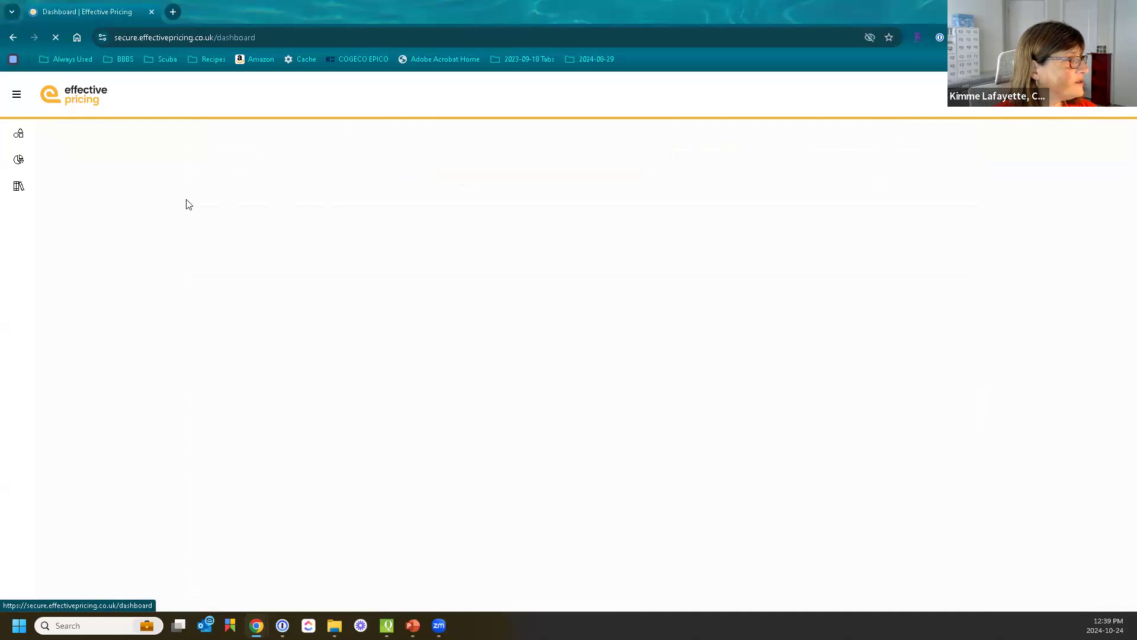
Step: Examine the dashboard's Price Success Metric, quote overviews, expected versus actual chart and Quotes table
scroll(605, 268, down, 4)
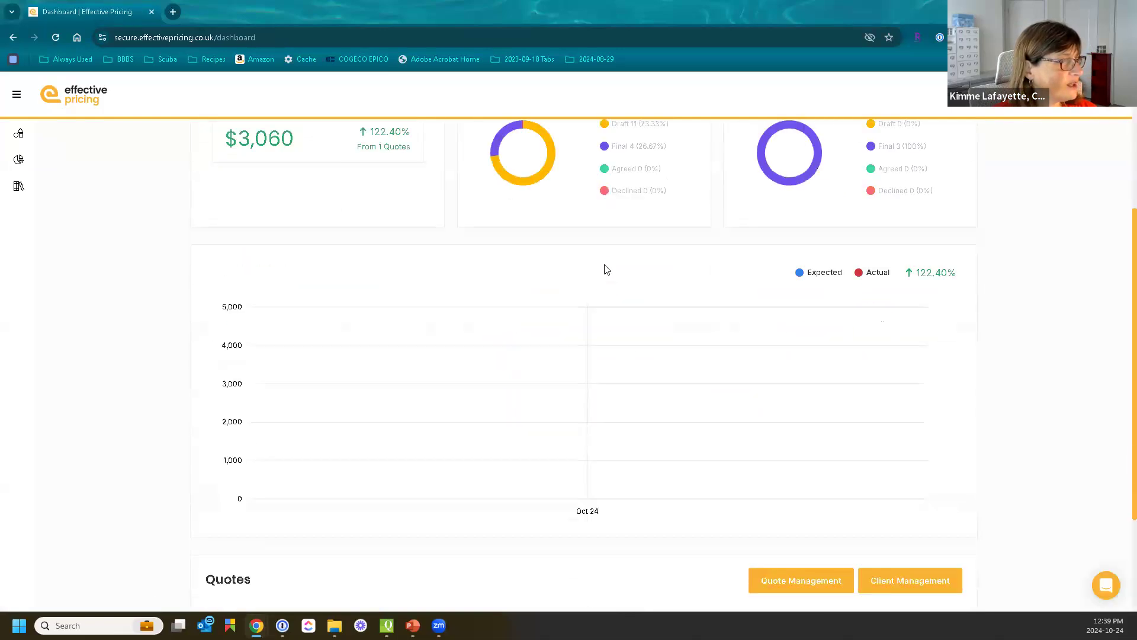
scroll(607, 268, down, 3)
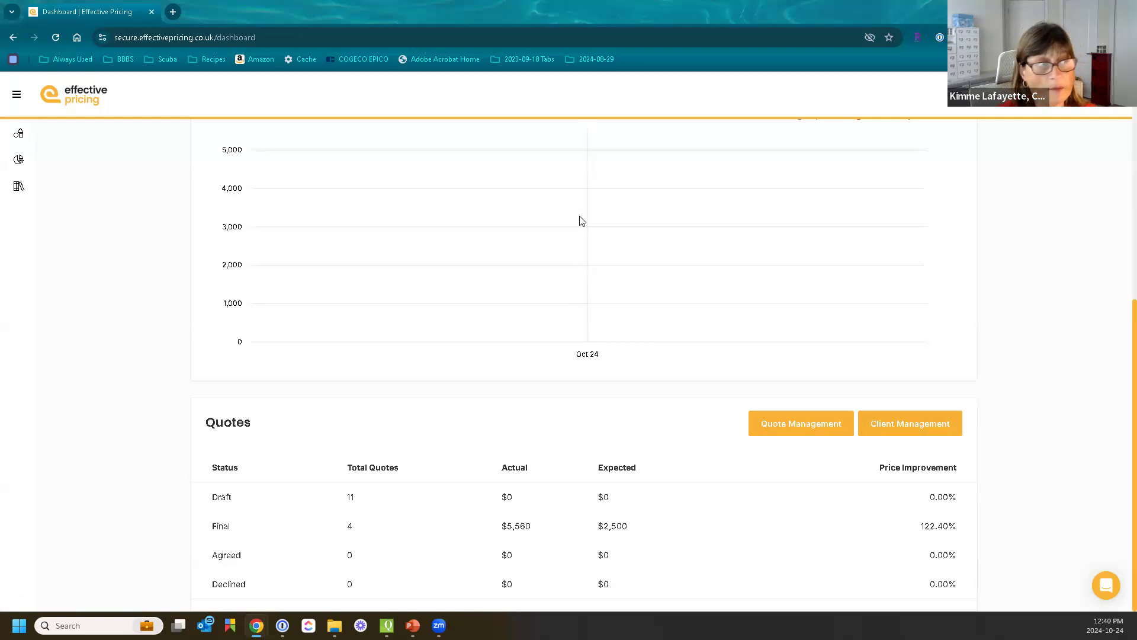
scroll(832, 292, up, 5)
scroll(797, 285, up, 2)
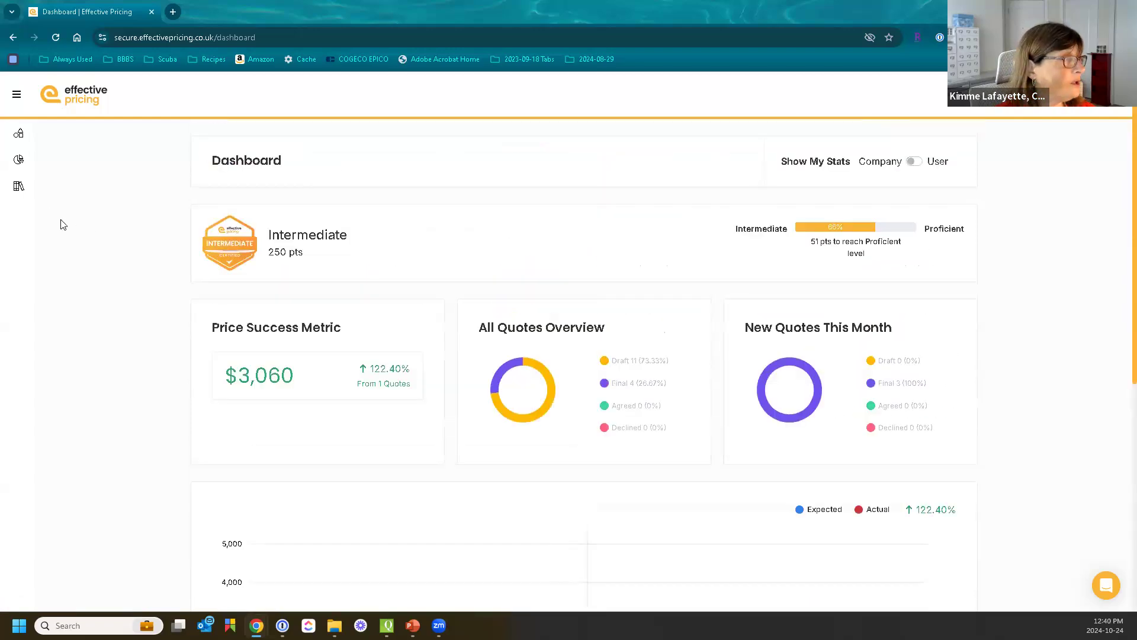
Step: Create a quote from the Bookkeeping - Full Model - EP Course Demo - For Quoting model for client Demo 2024-10-24 and save its details
click(19, 187)
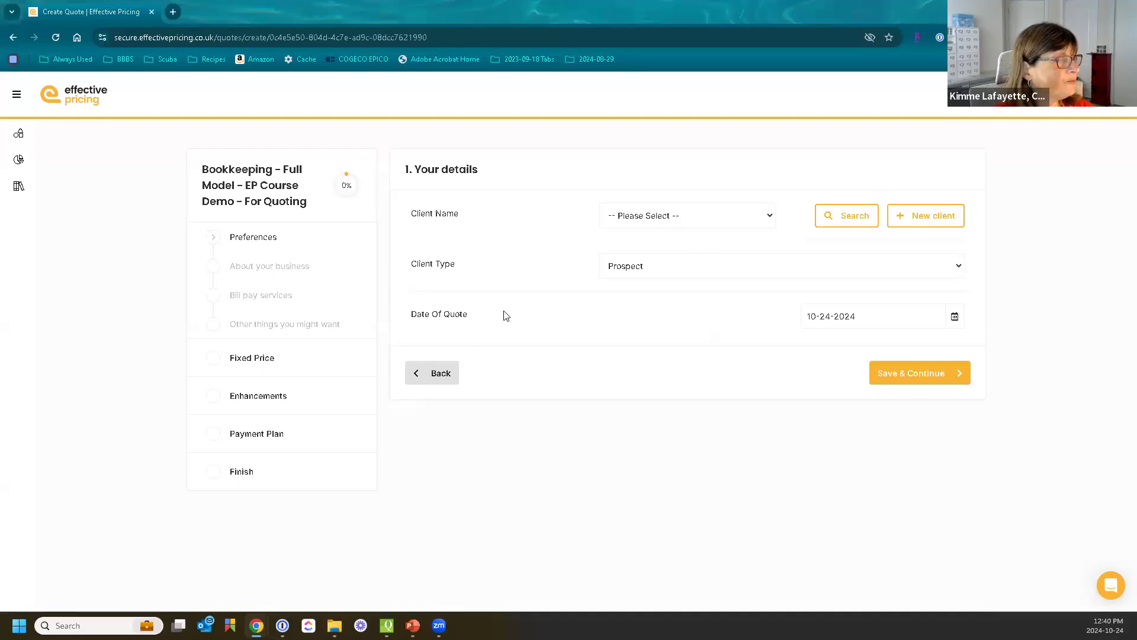
click(911, 376)
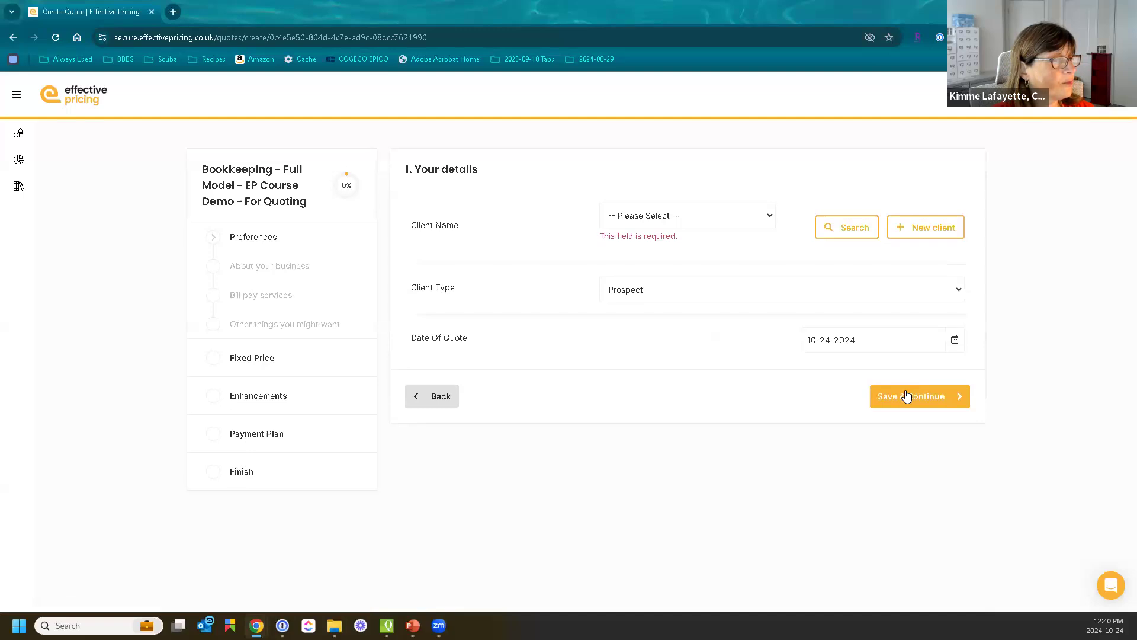
click(688, 218)
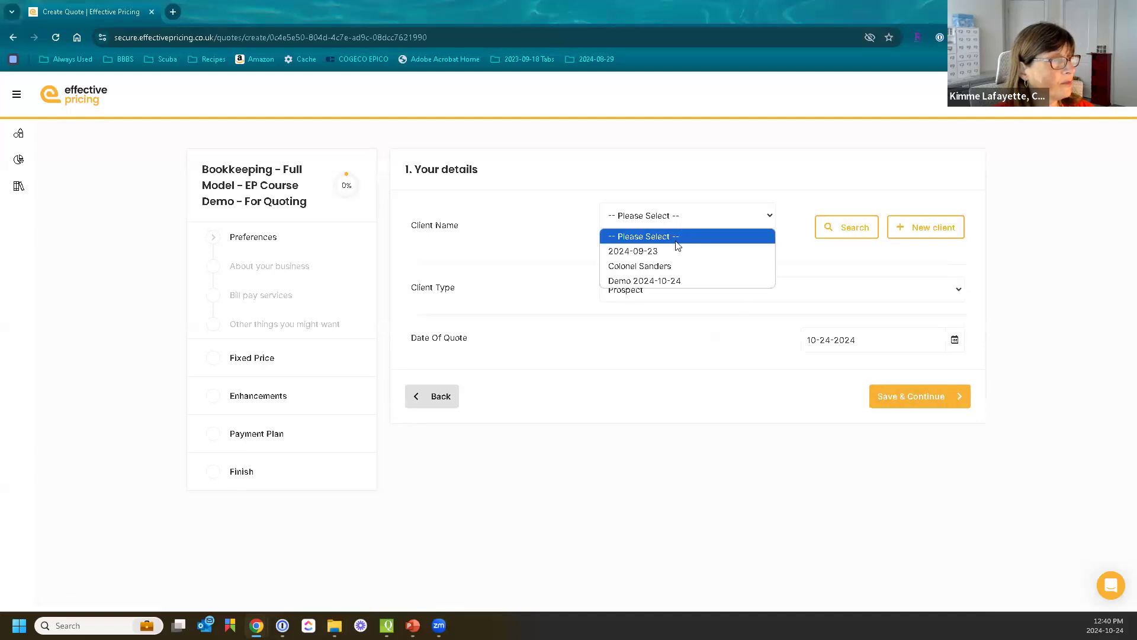
click(665, 281)
click(908, 368)
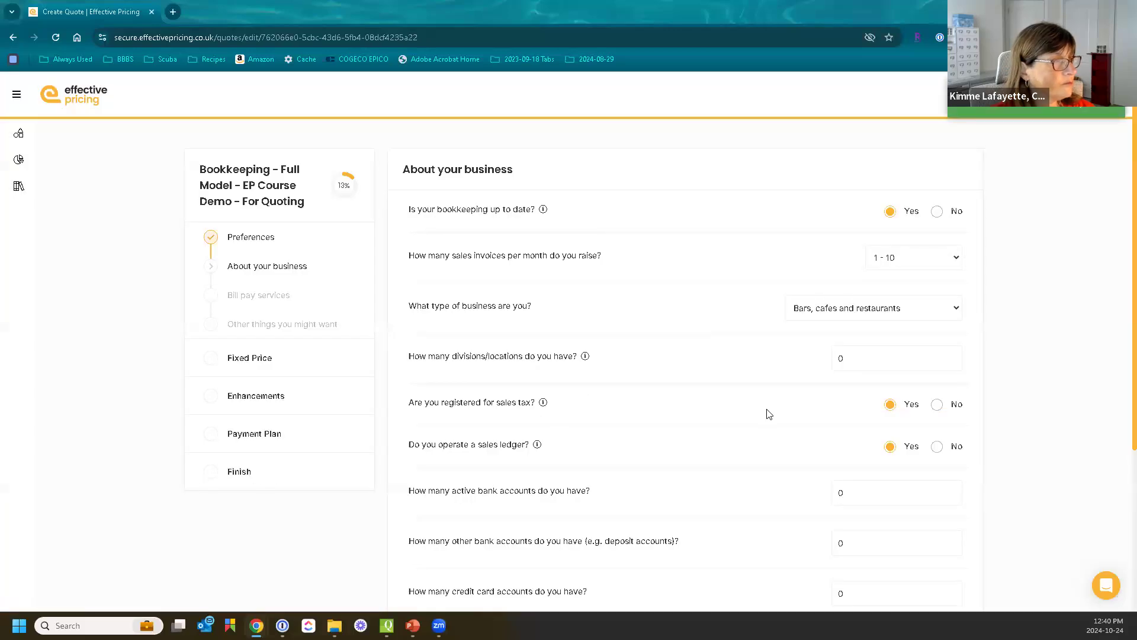
Step: Save the business, bill pay and other services sections with their preset answers, and examine the Gold, Silver and Bronze package comparison
scroll(802, 442, down, 4)
click(912, 554)
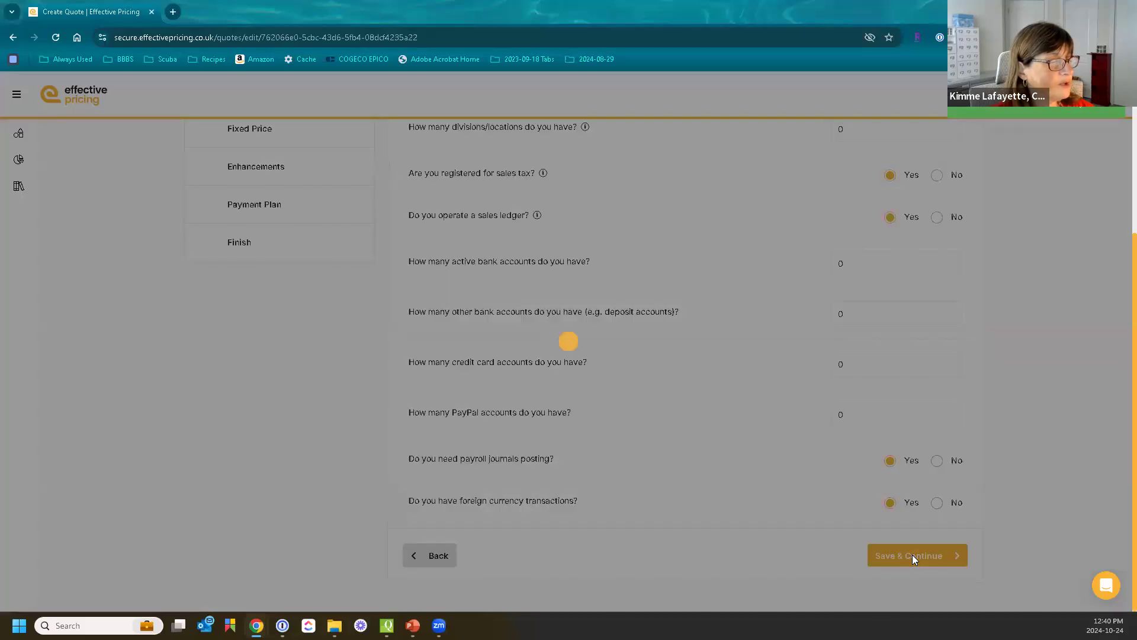
click(910, 317)
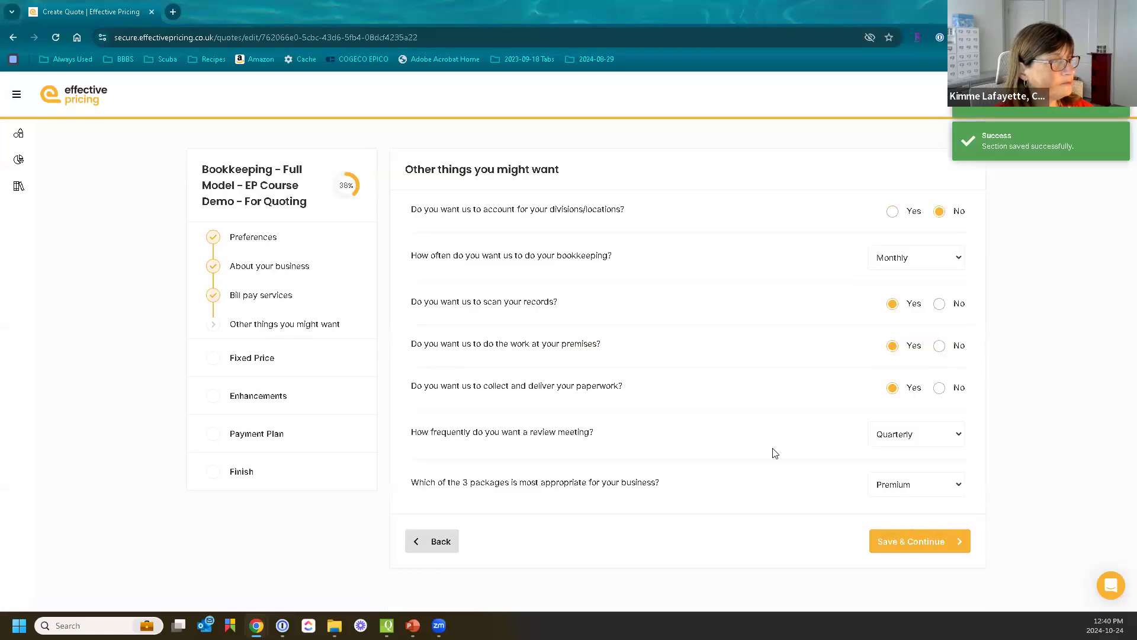
click(918, 540)
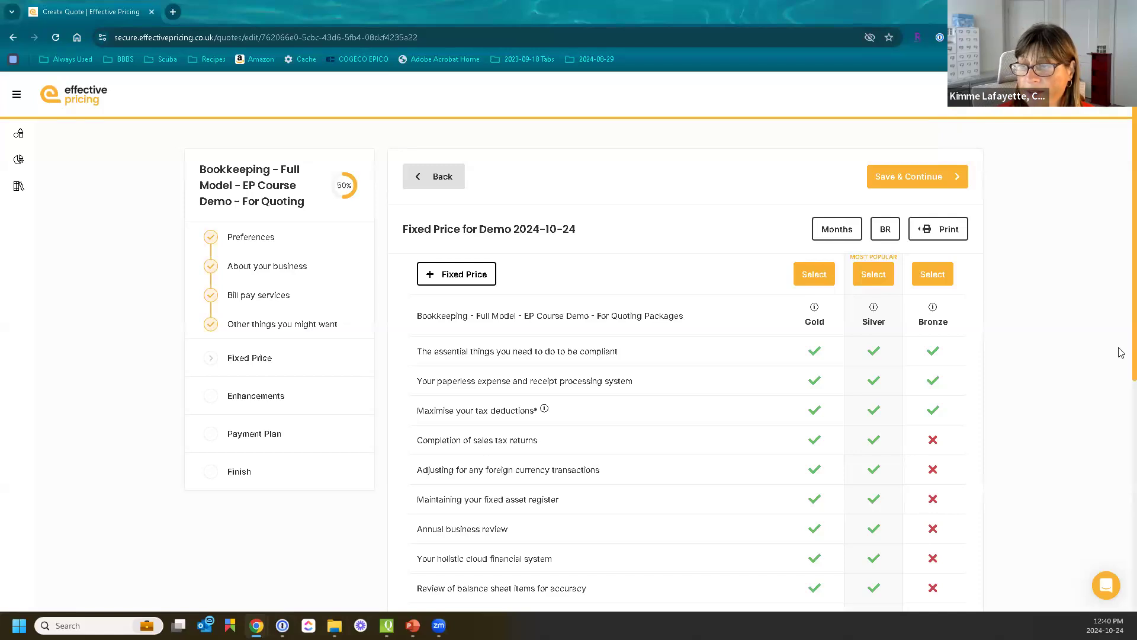
scroll(581, 253, down, 7)
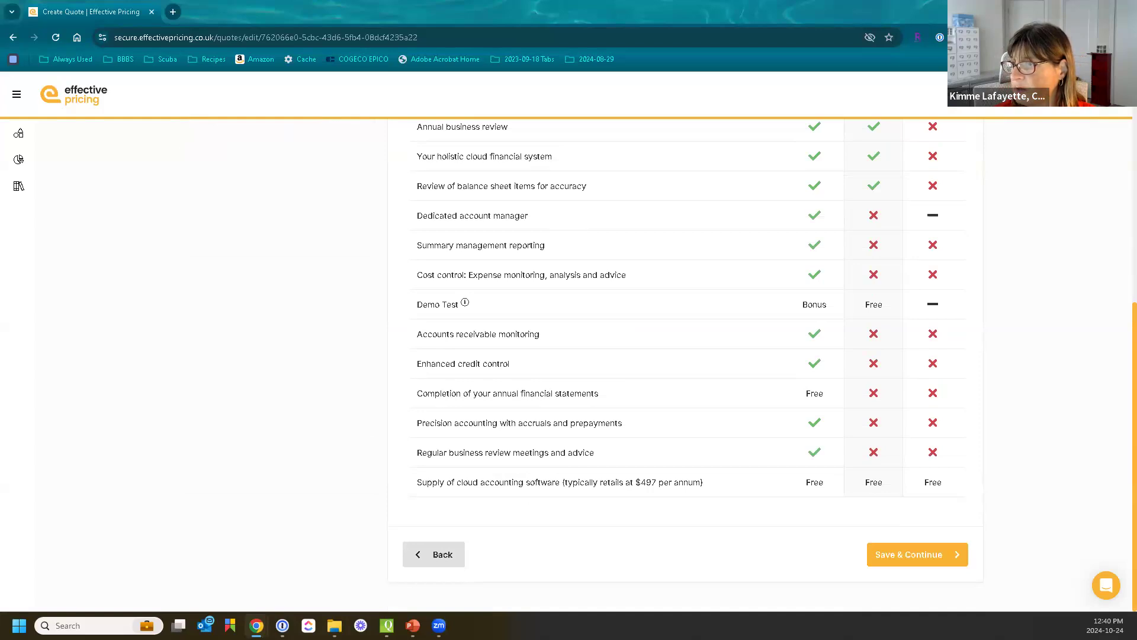
scroll(749, 340, up, 7)
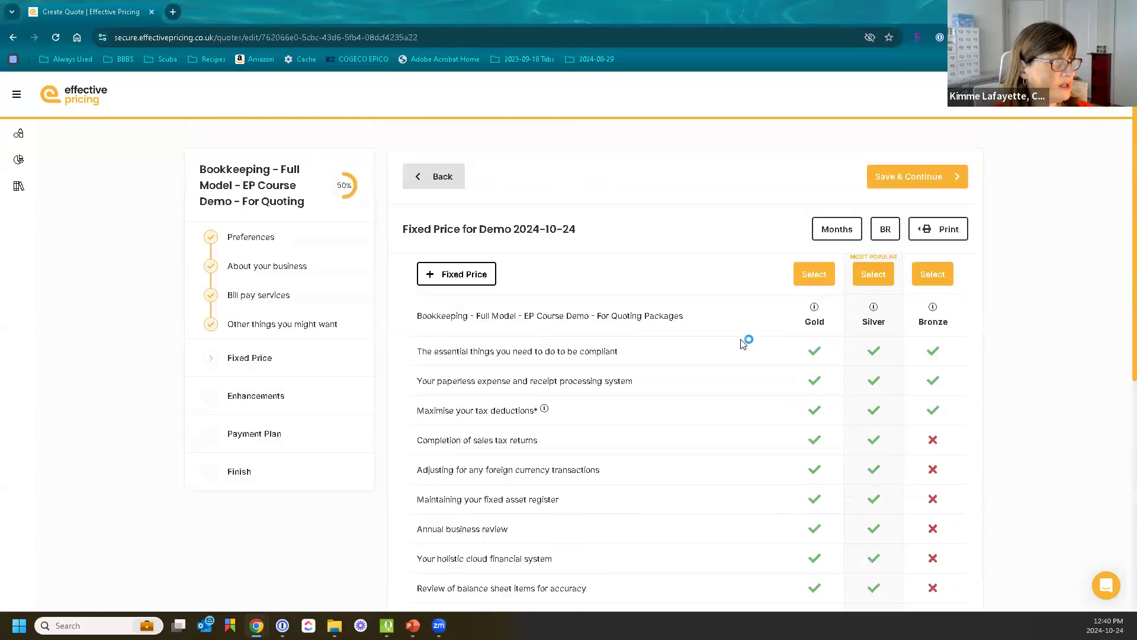